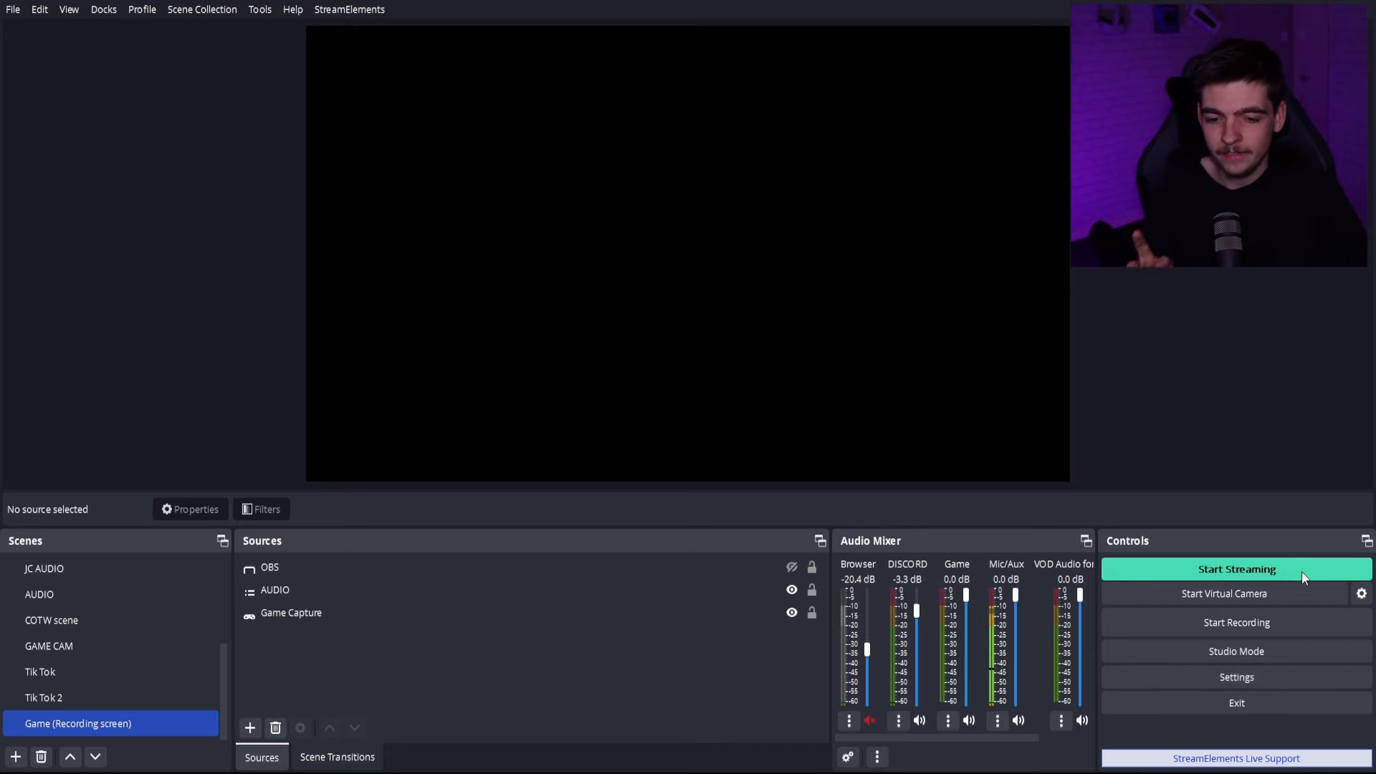
- View the Twitch account login from the stream settings, then close it and the settings without signing in
{"action": "left_click", "coordinate": [1262, 679]}
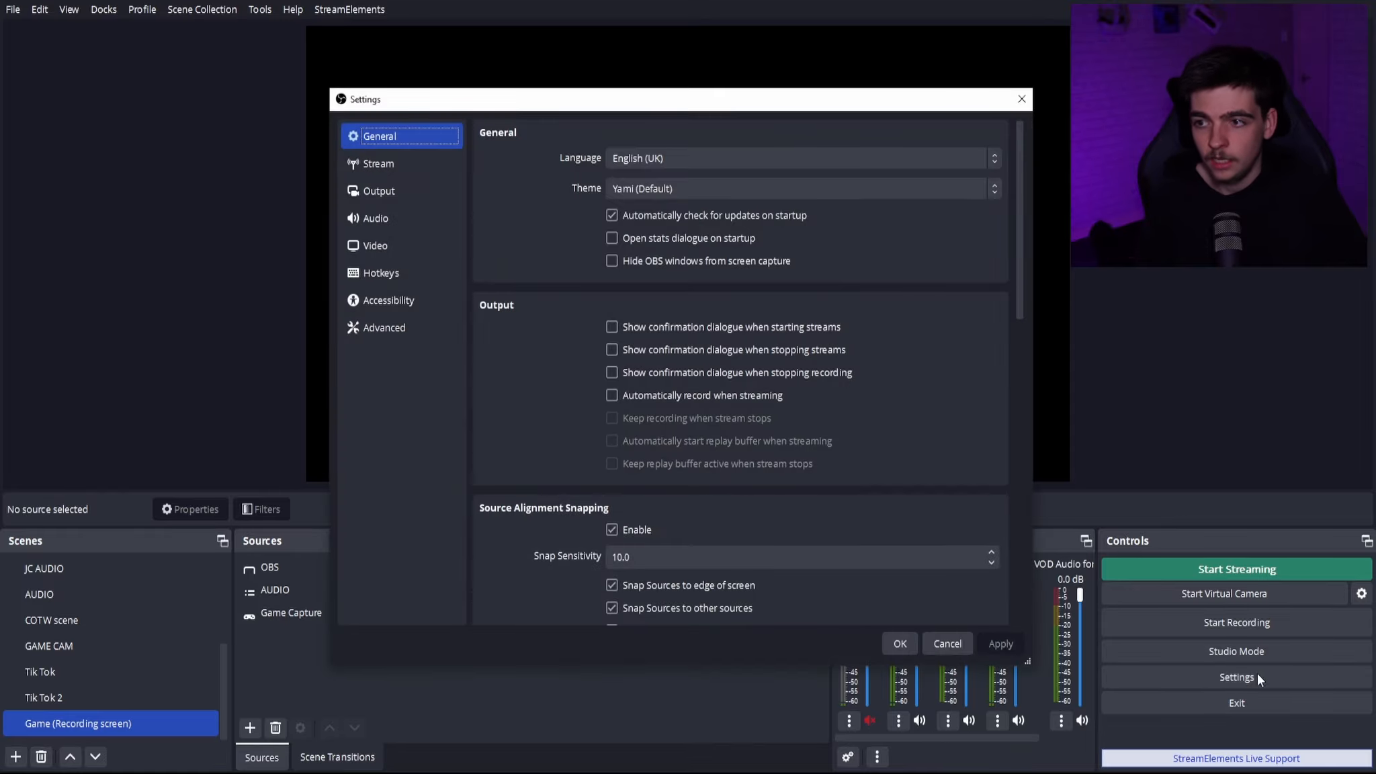
{"action": "left_click", "coordinate": [375, 163]}
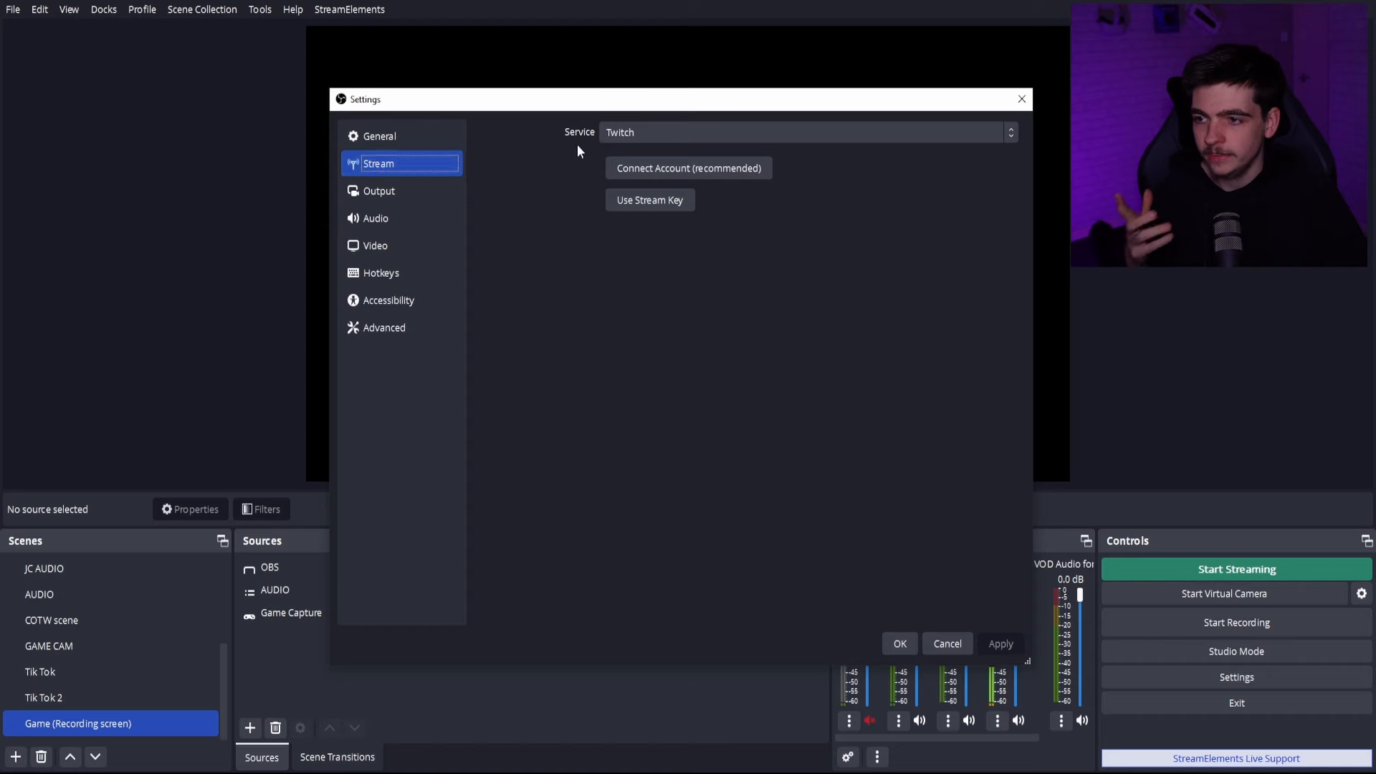
{"action": "left_click", "coordinate": [642, 135]}
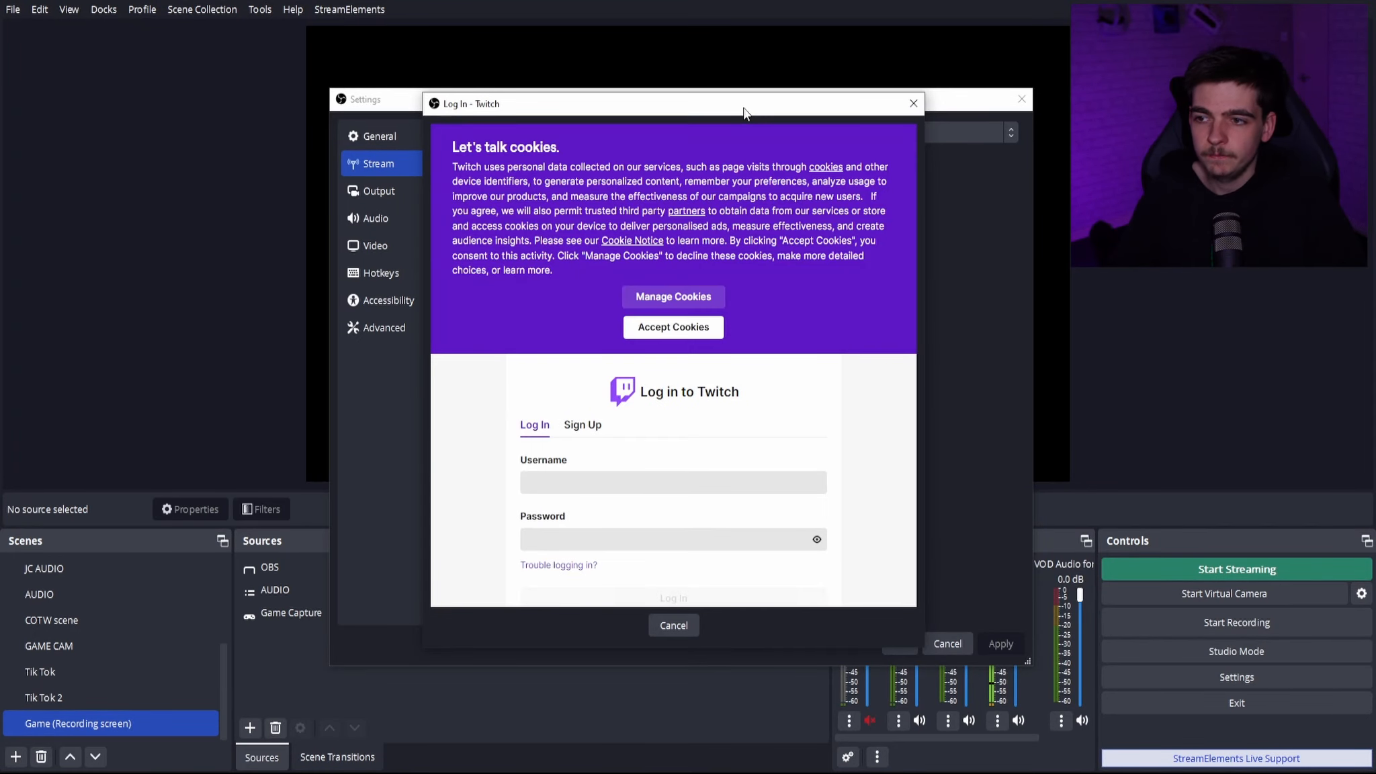
{"action": "left_click_drag", "start_coordinate": [745, 111], "coordinate": [880, 63]}
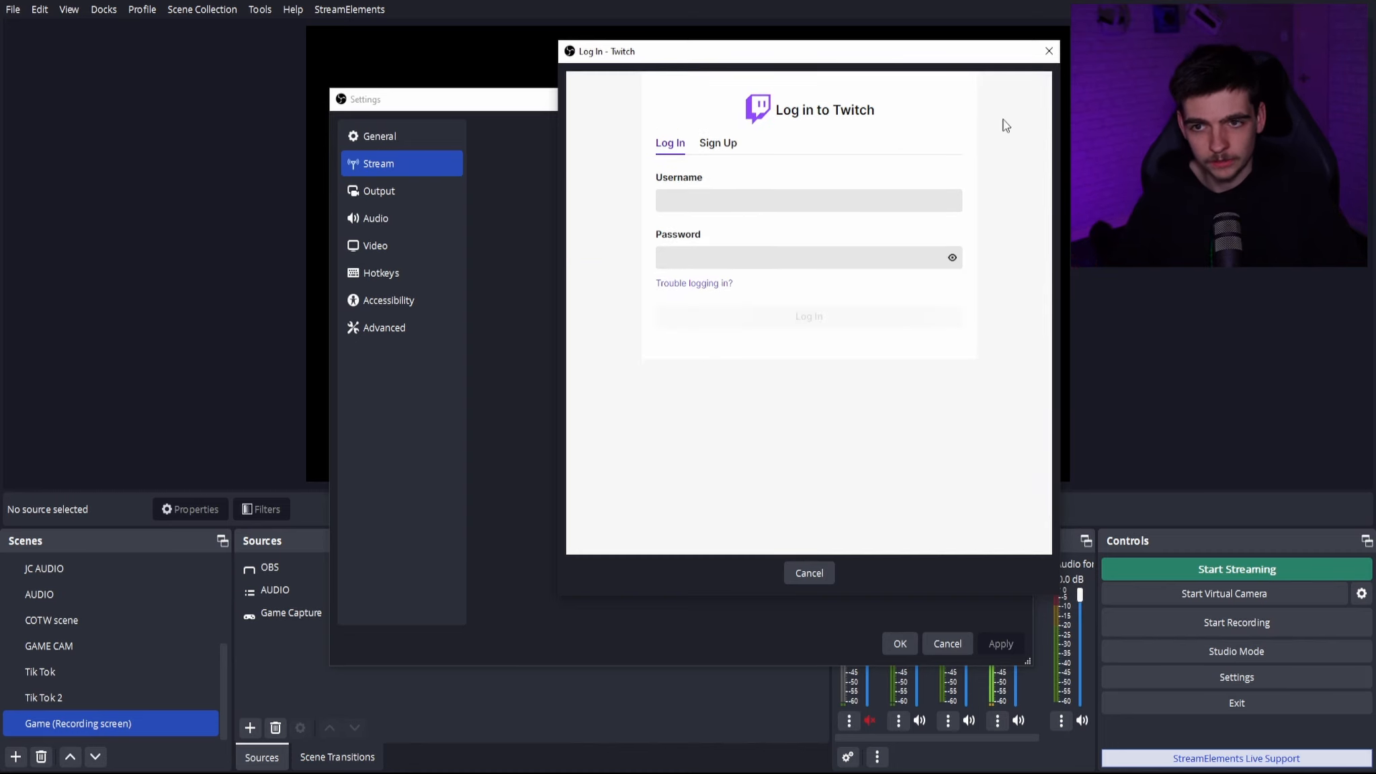
{"action": "left_click", "coordinate": [1046, 52]}
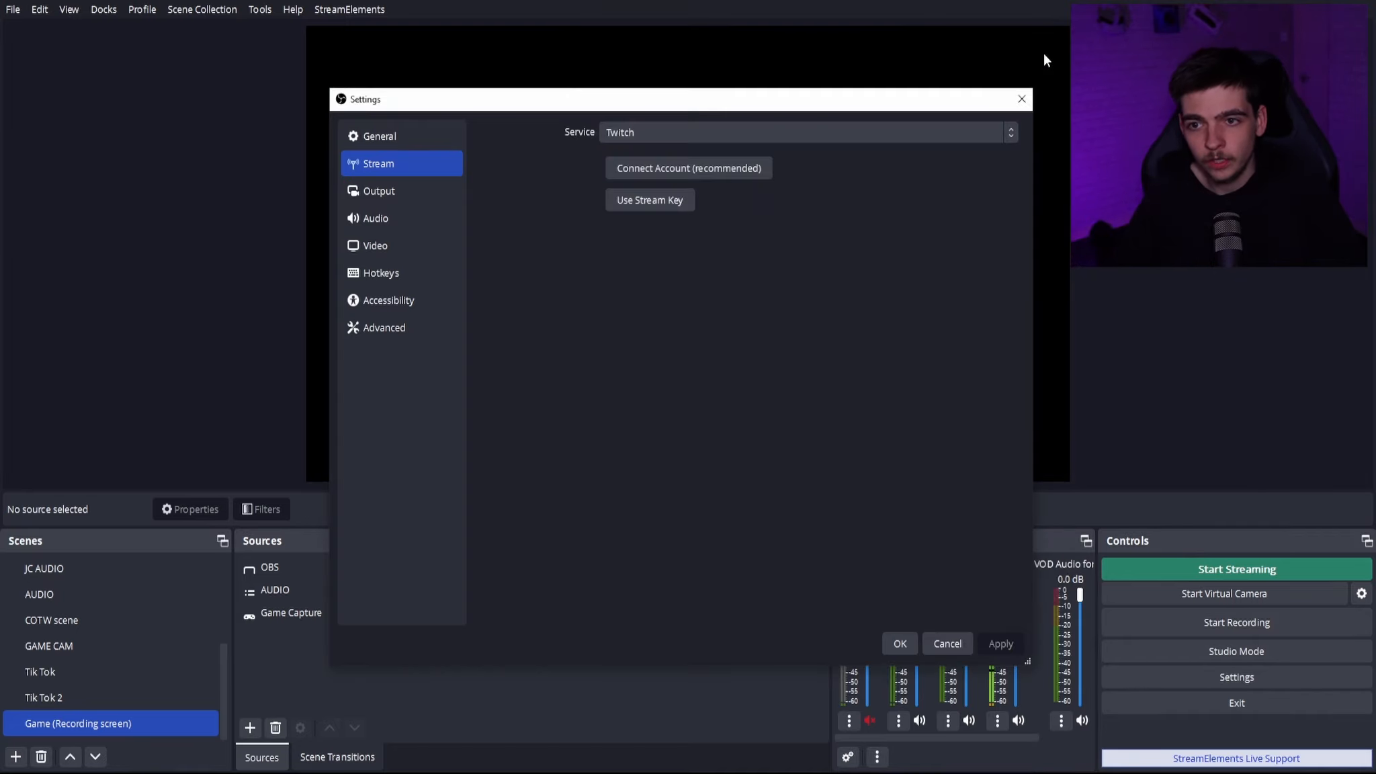
{"action": "left_click", "coordinate": [1028, 101]}
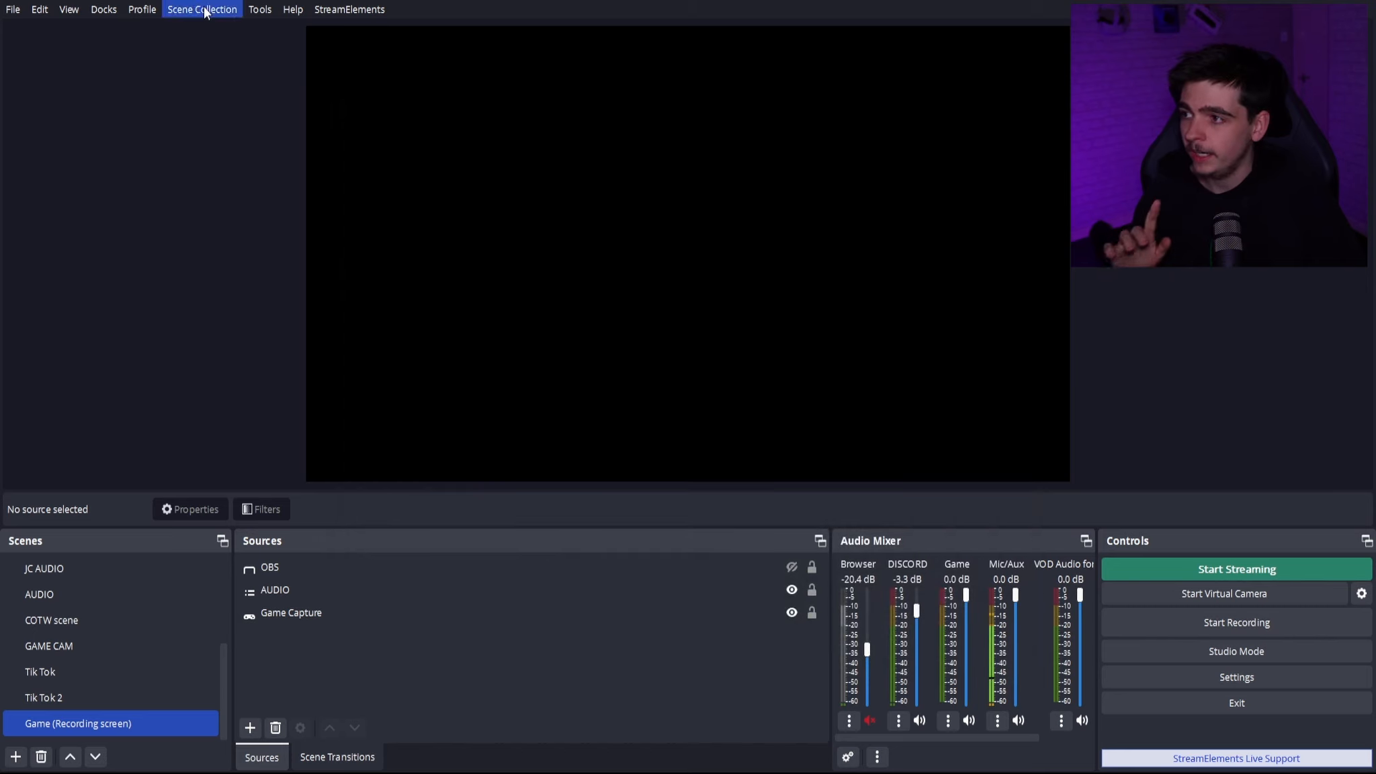
- Switch to the Twitch profile and widen the Chat dock slightly
{"action": "left_click", "coordinate": [157, 12]}
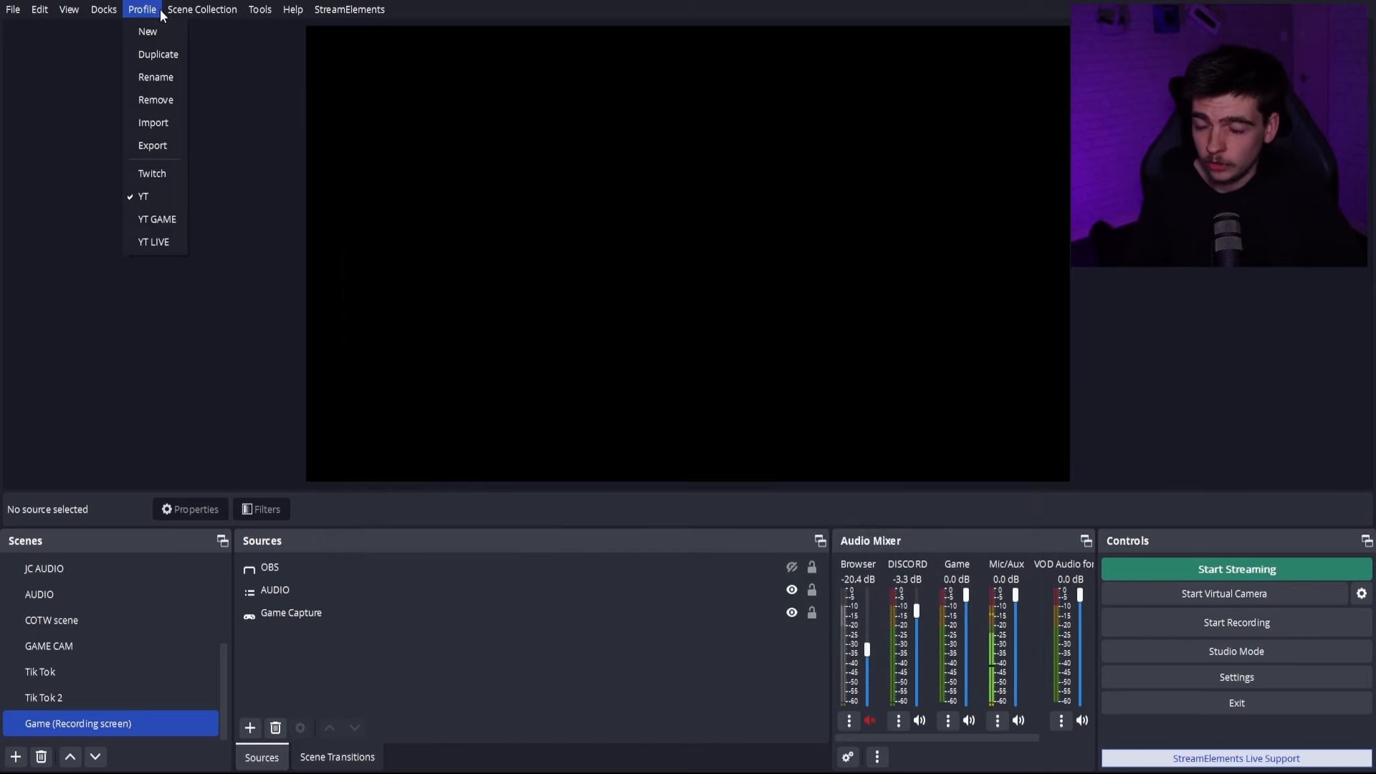
{"action": "left_click", "coordinate": [158, 170]}
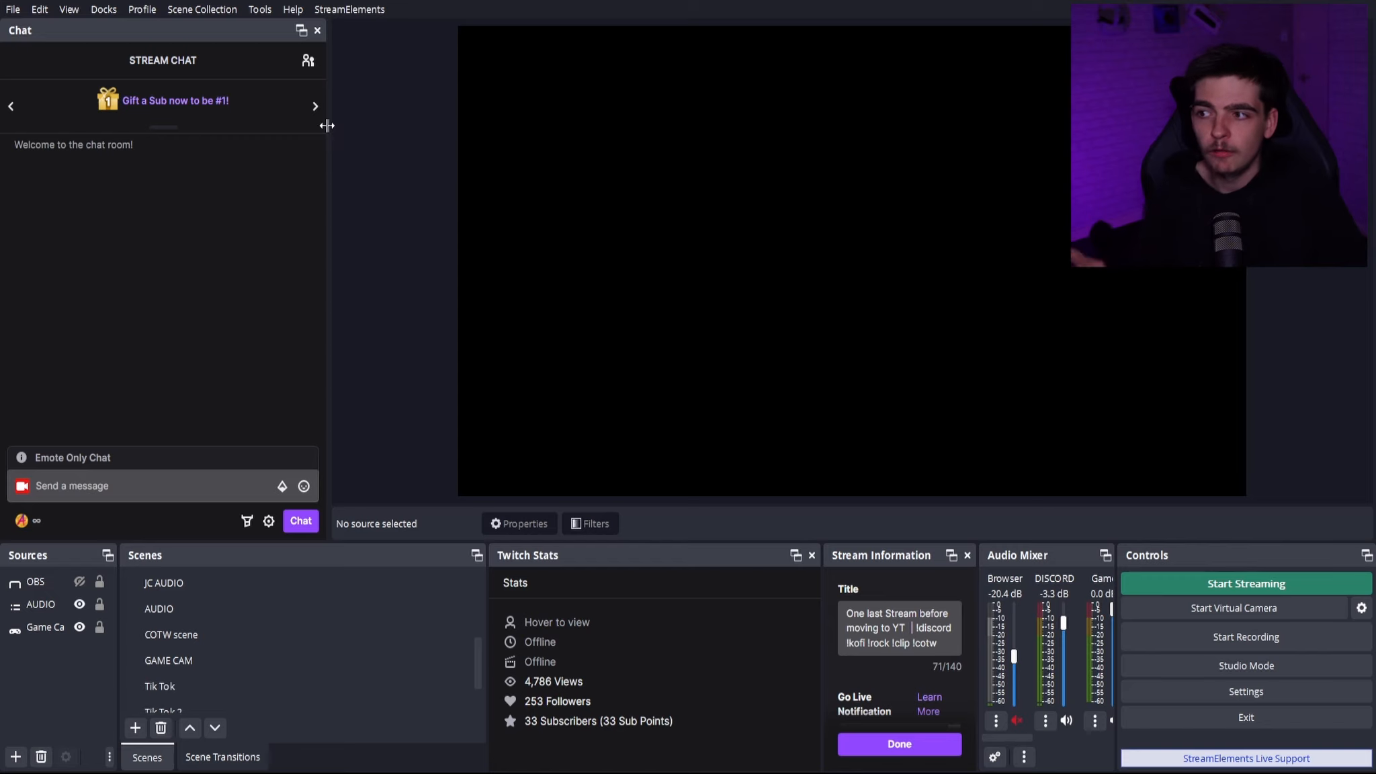
{"action": "left_click_drag", "start_coordinate": [326, 126], "coordinate": [341, 124]}
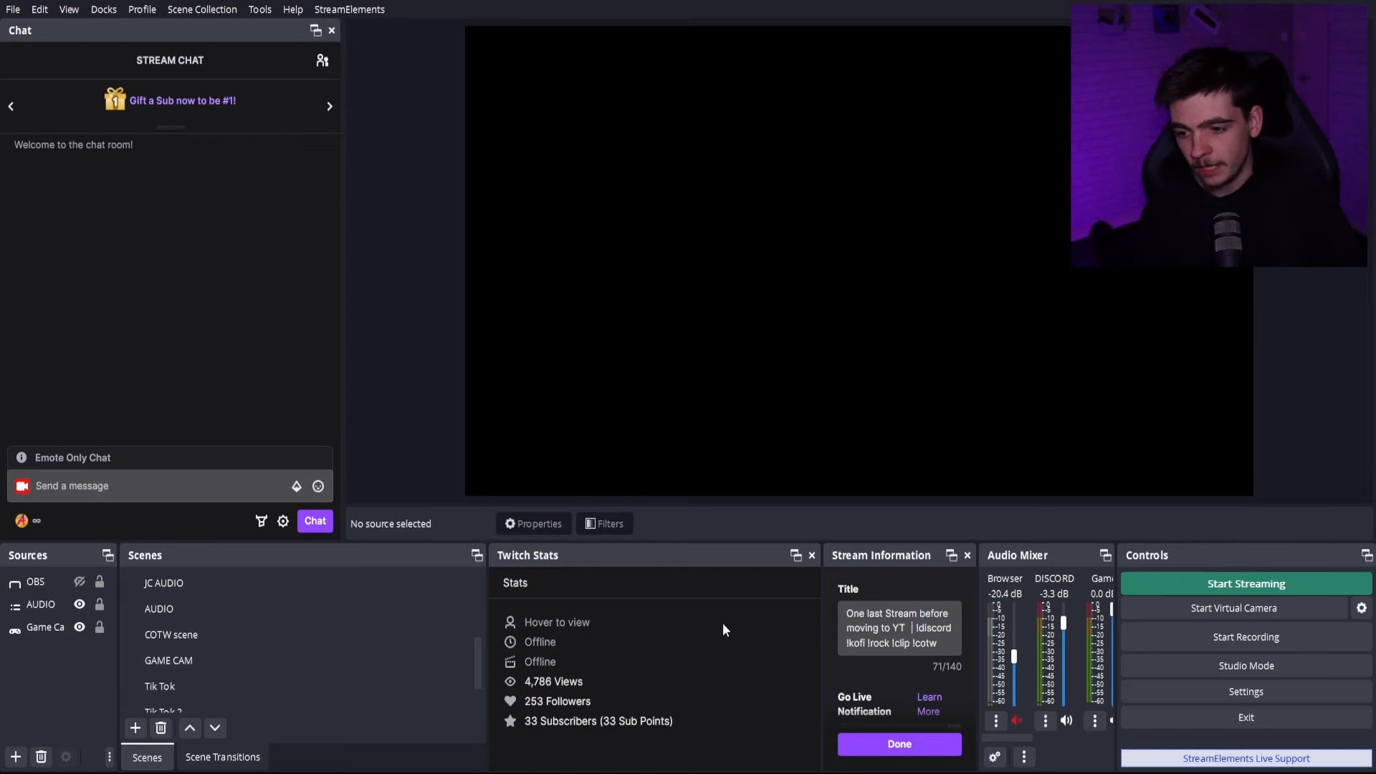
- Show the Twitch Activity Feed dock, move it over the docks below the preview, and close it
{"action": "right_click", "coordinate": [821, 558]}
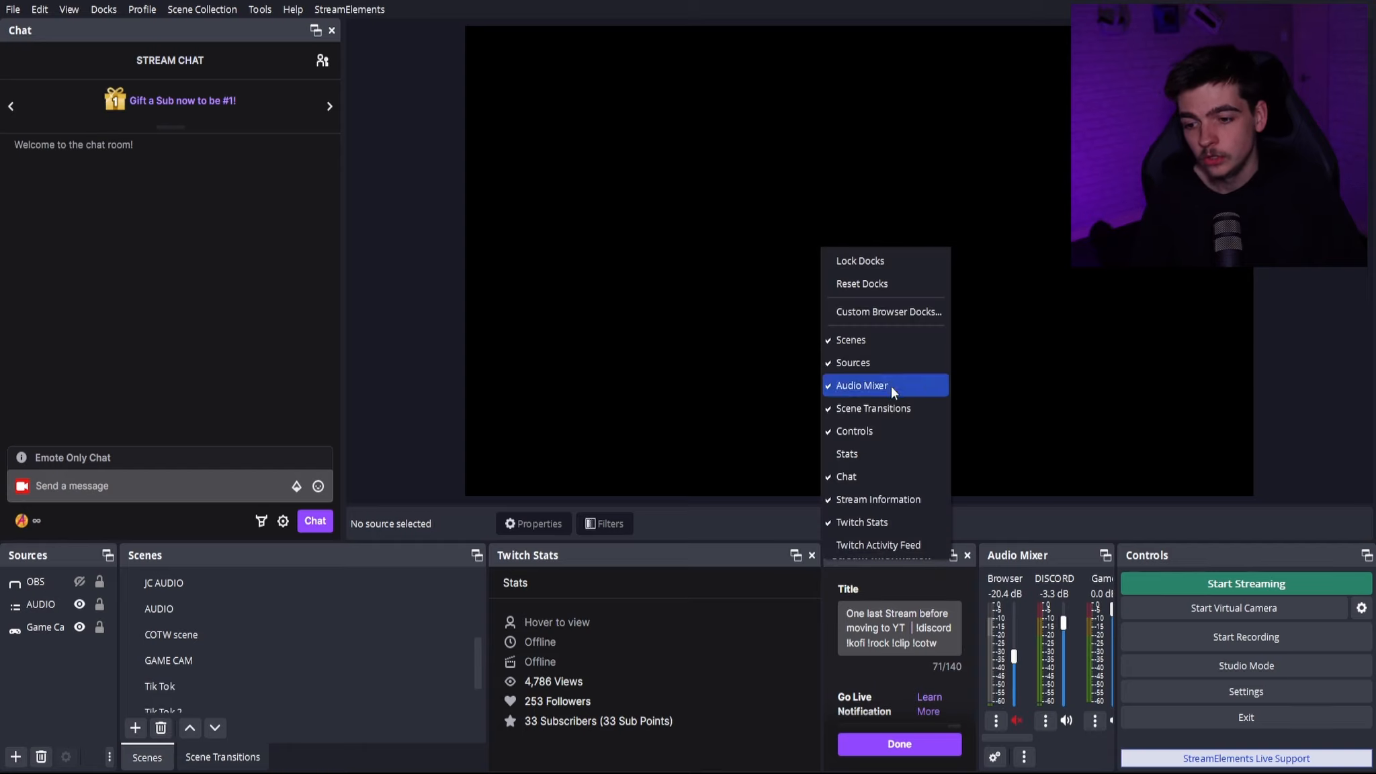
{"action": "left_click", "coordinate": [891, 543]}
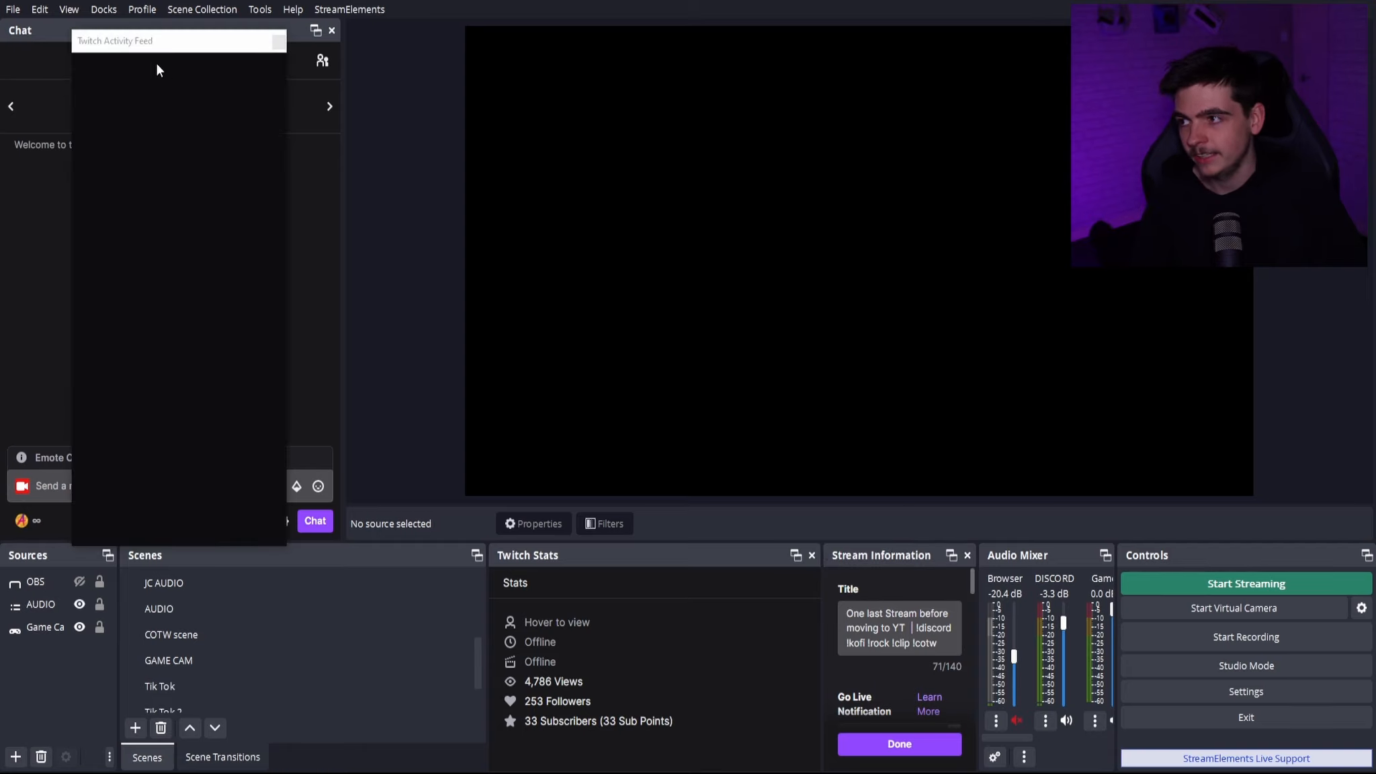
{"action": "left_click_drag", "start_coordinate": [180, 36], "coordinate": [823, 558]}
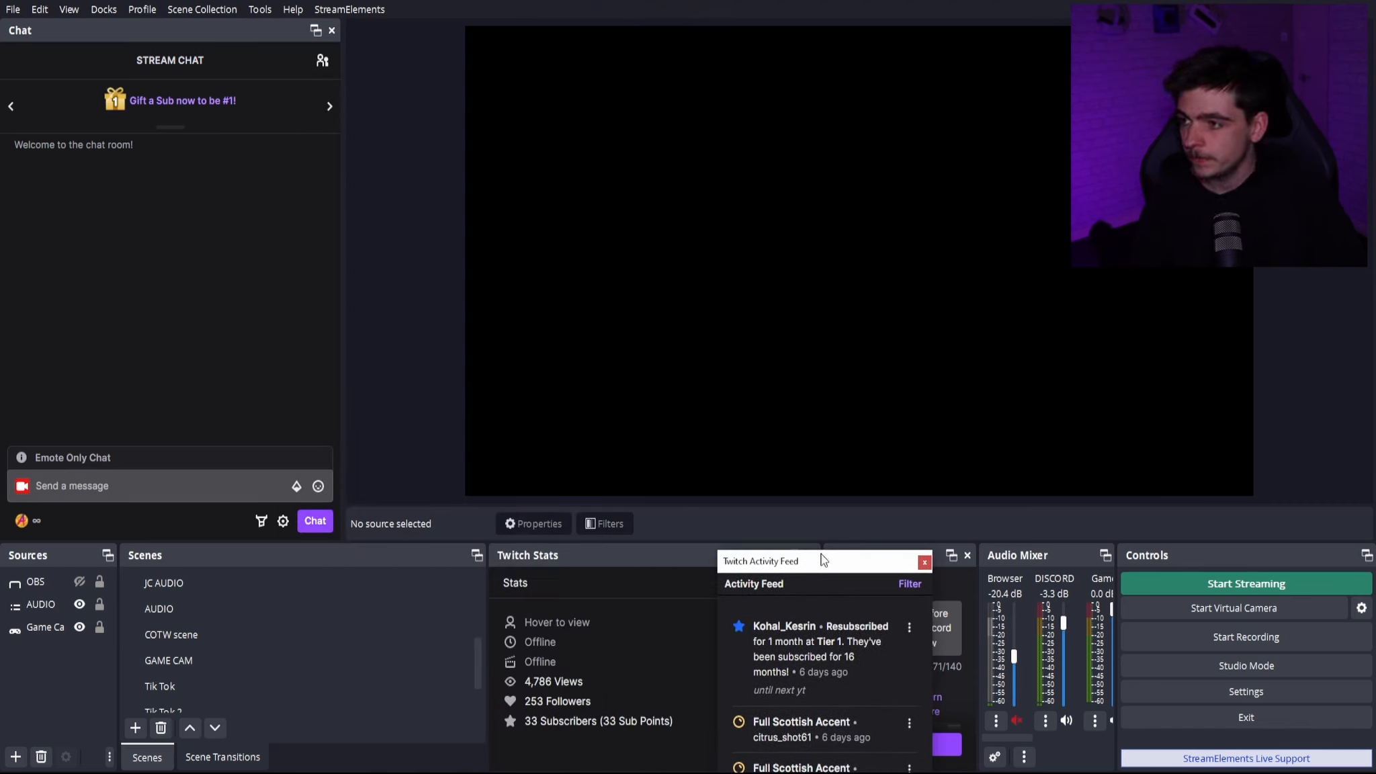
{"action": "left_click", "coordinate": [925, 562]}
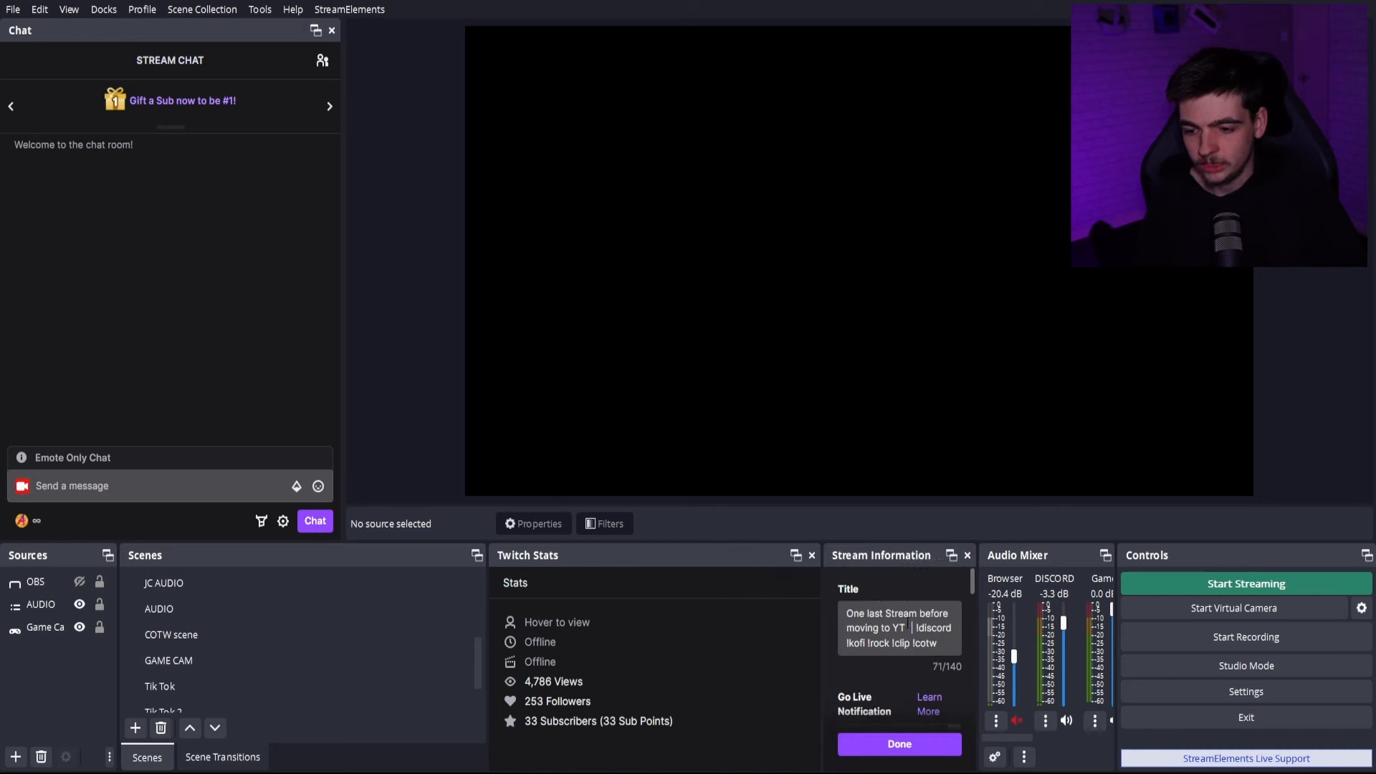
- Show the Stats dock to examine performance and output statistics, then hide it
{"action": "right_click", "coordinate": [976, 553]}
{"action": "left_click", "coordinate": [1003, 448]}
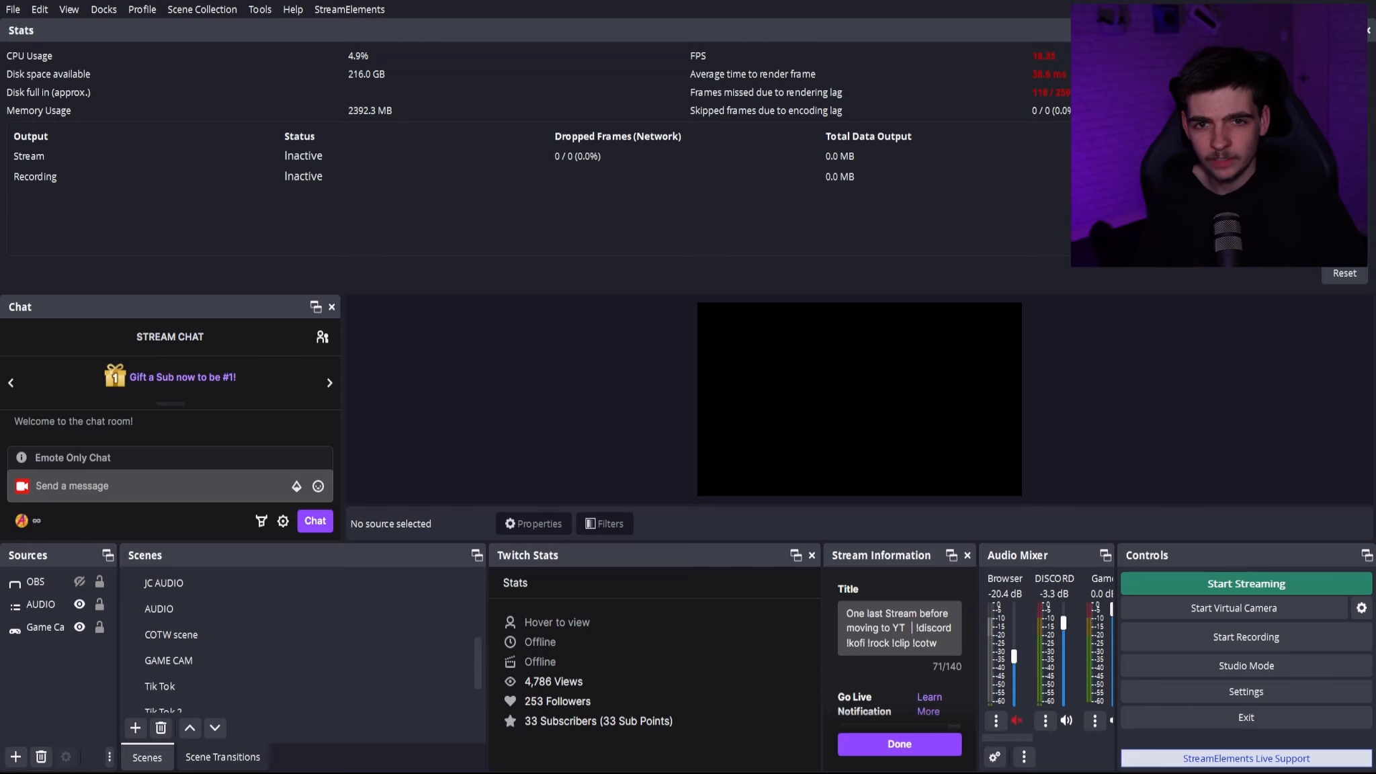
{"action": "left_click", "coordinate": [1369, 30]}
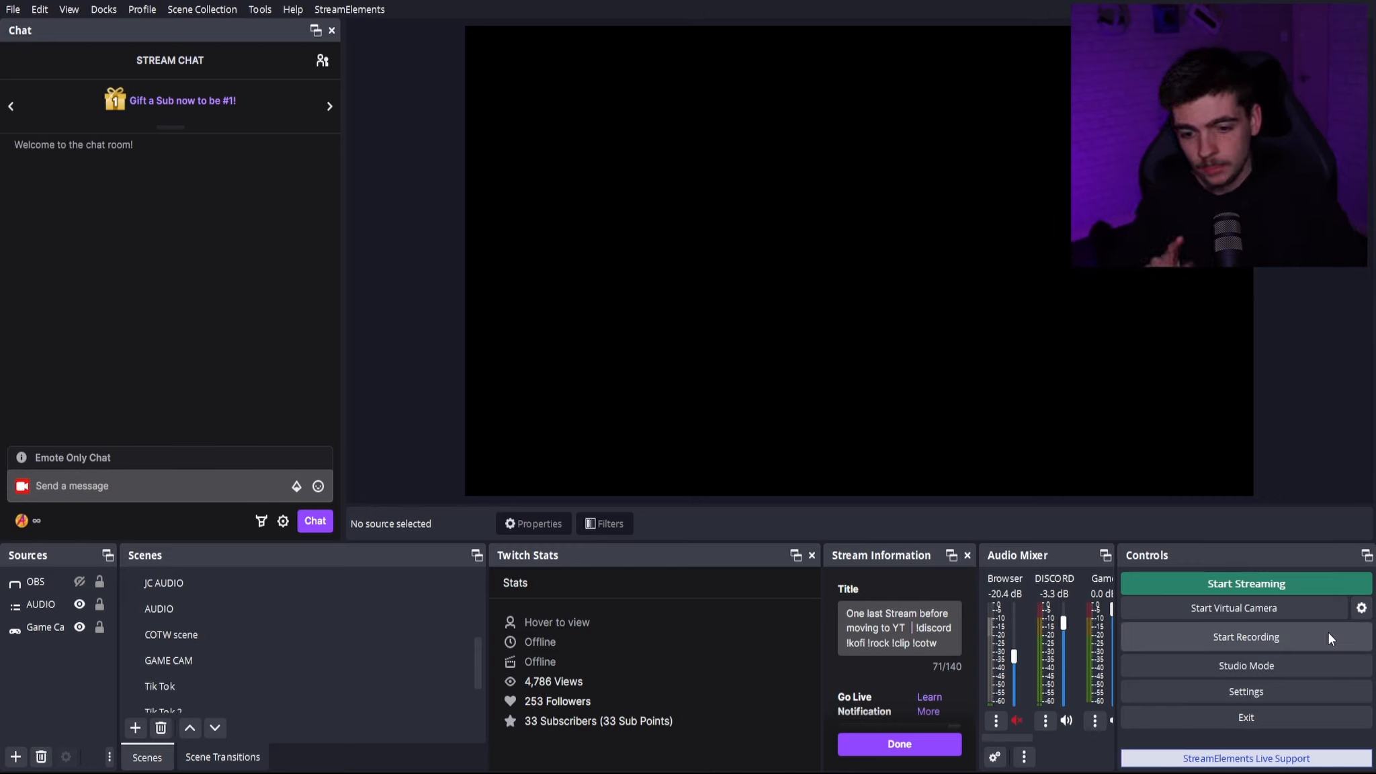
- Examine the Twitch chat add-on options in the stream settings without changing the selection
{"action": "left_click", "coordinate": [1247, 691]}
{"action": "left_click", "coordinate": [401, 164]}
{"action": "left_click", "coordinate": [811, 301]}
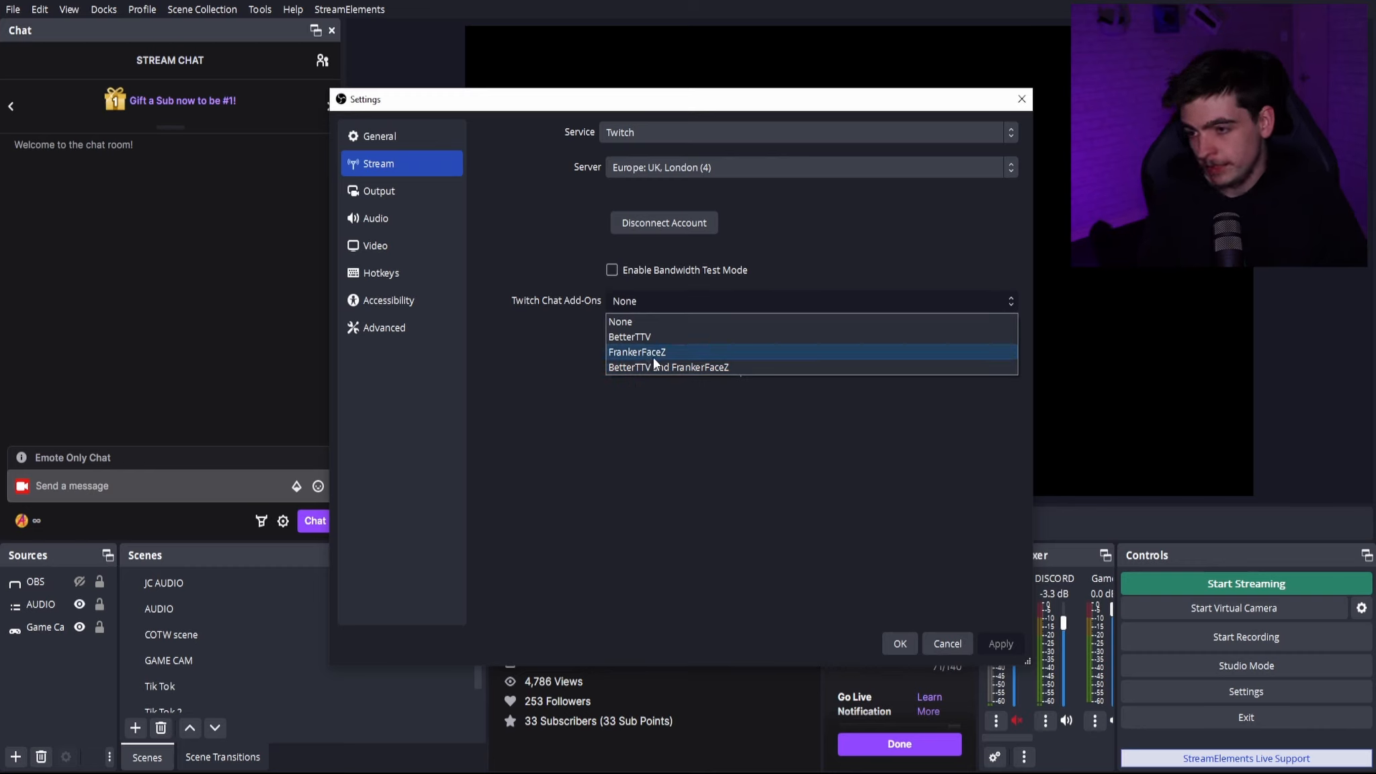
{"action": "left_click", "coordinate": [639, 430]}
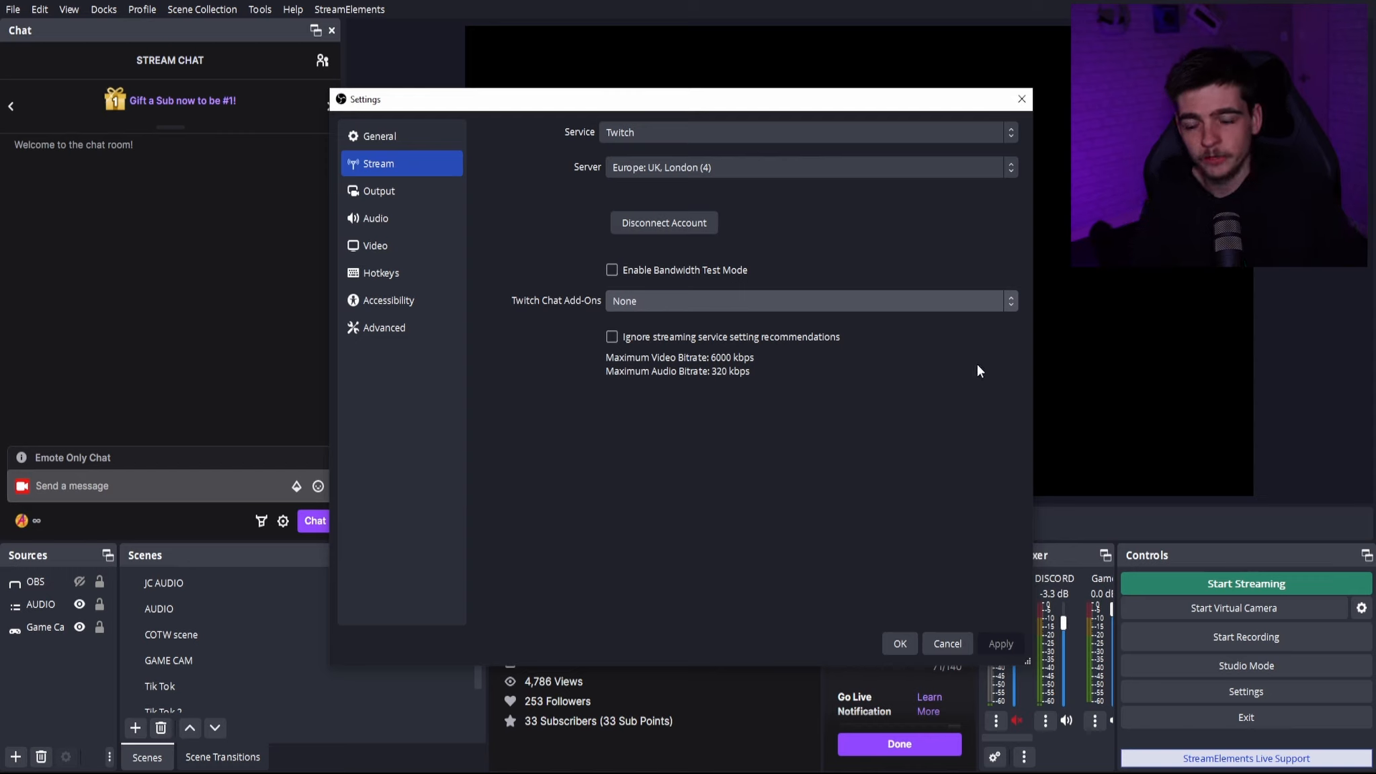
- Examine the streaming output settings and the available rate control modes of the encoder
{"action": "left_click", "coordinate": [378, 191]}
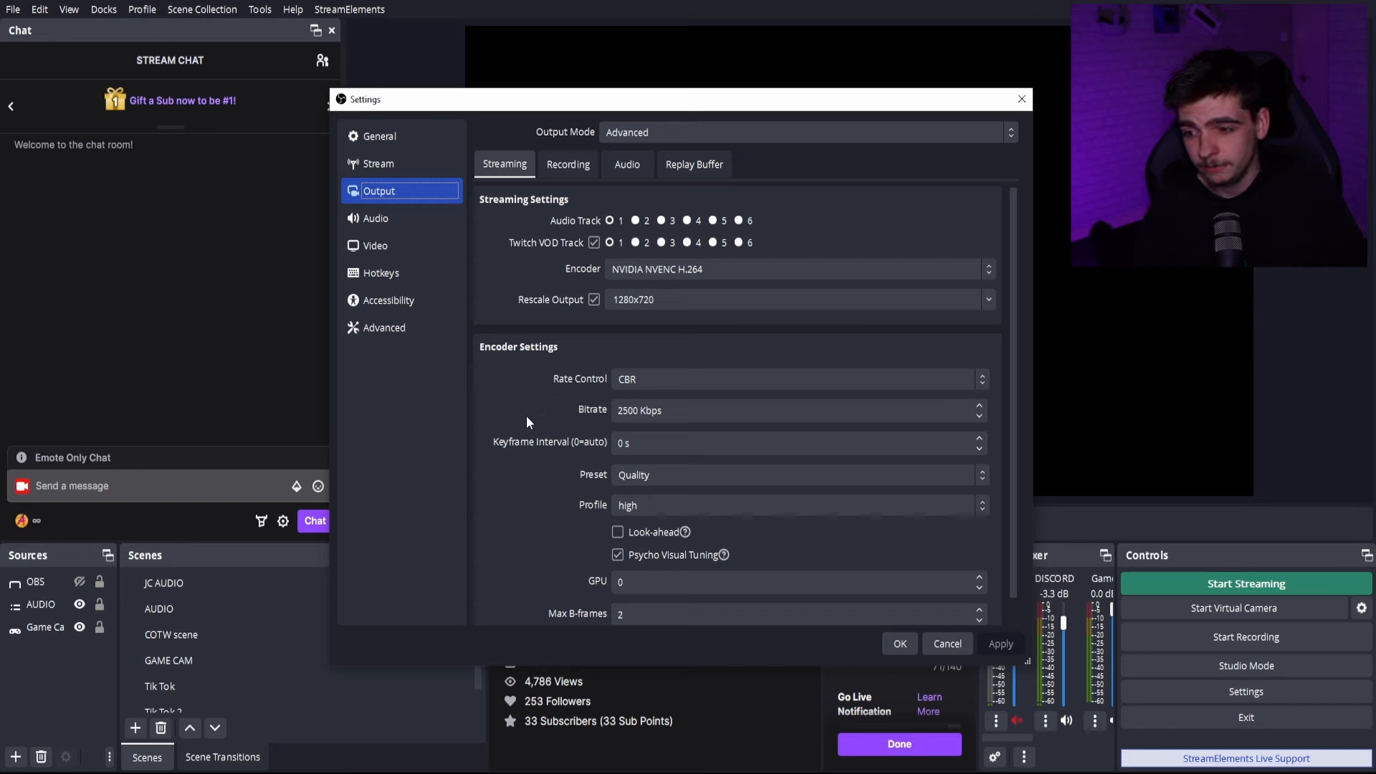
{"action": "scroll", "coordinate": [527, 417], "scroll_direction": "down", "scroll_amount": 1}
{"action": "scroll", "coordinate": [525, 419], "scroll_direction": "up", "scroll_amount": 1}
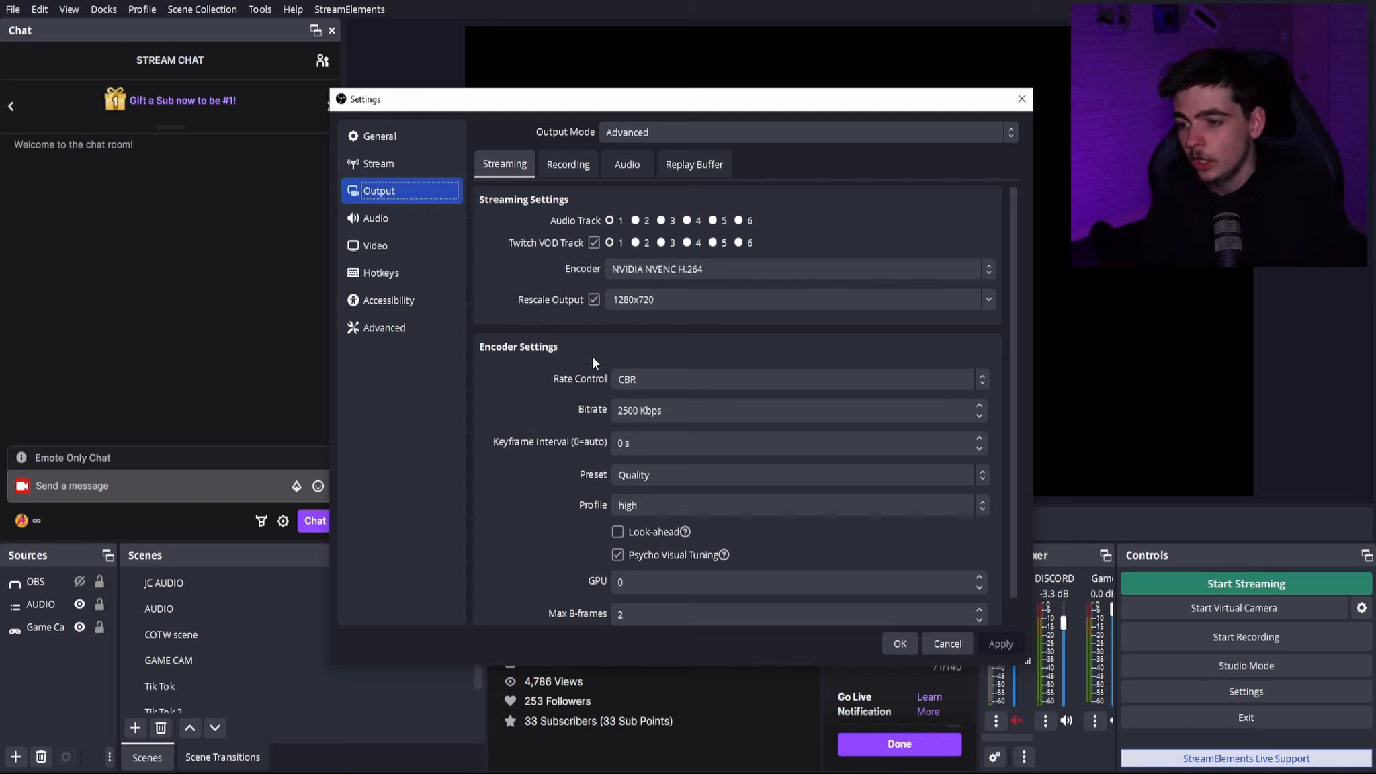
{"action": "left_click", "coordinate": [648, 380]}
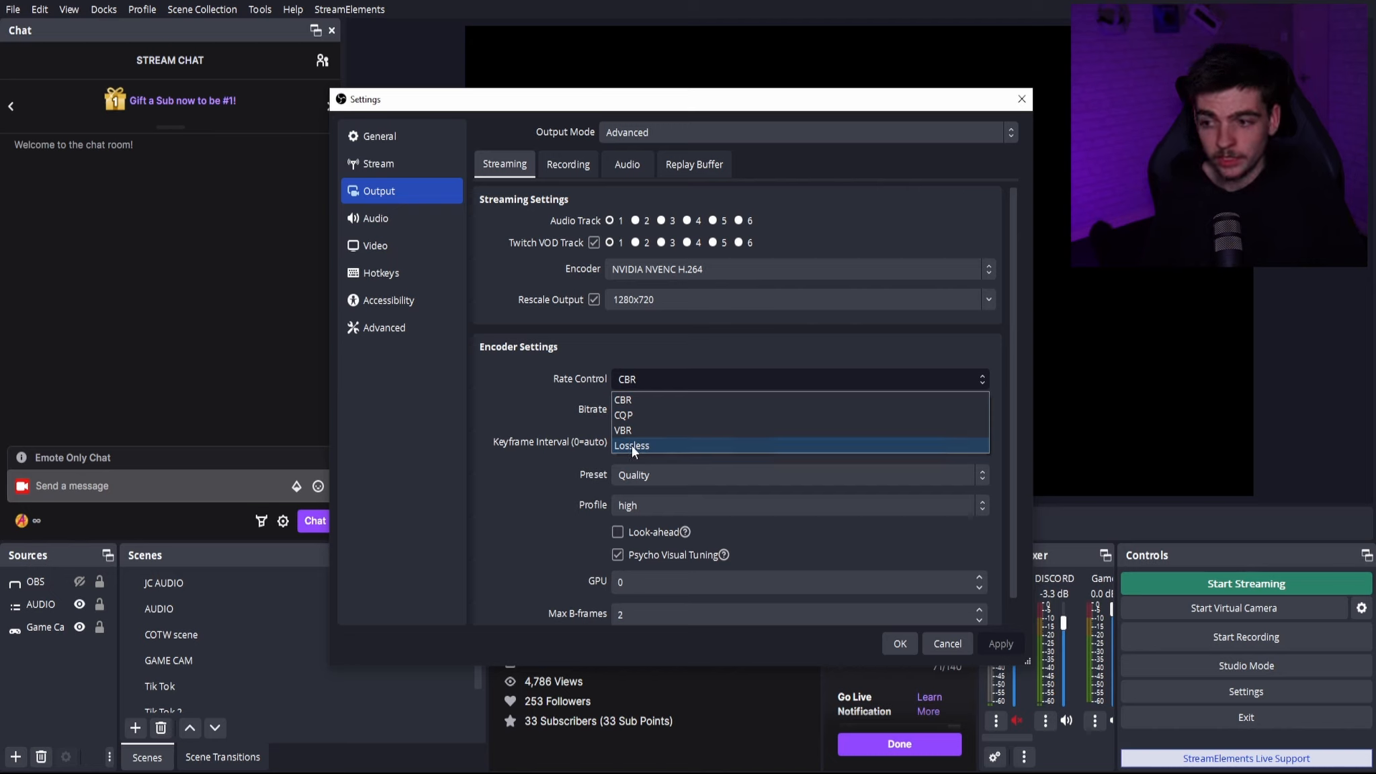
{"action": "left_click", "coordinate": [670, 380]}
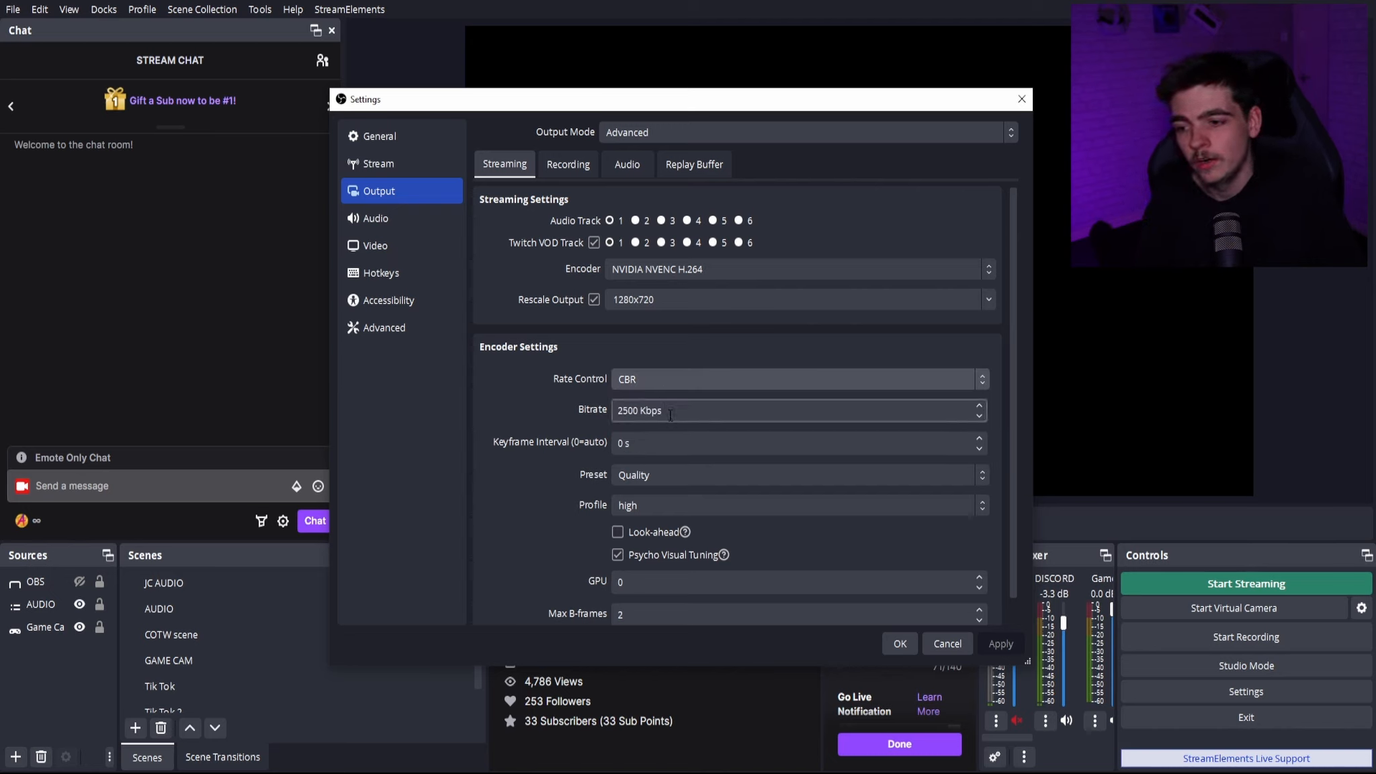
- Try the CQP, VBR and Lossless rate control modes for the streaming encoder
{"action": "left_click", "coordinate": [660, 379]}
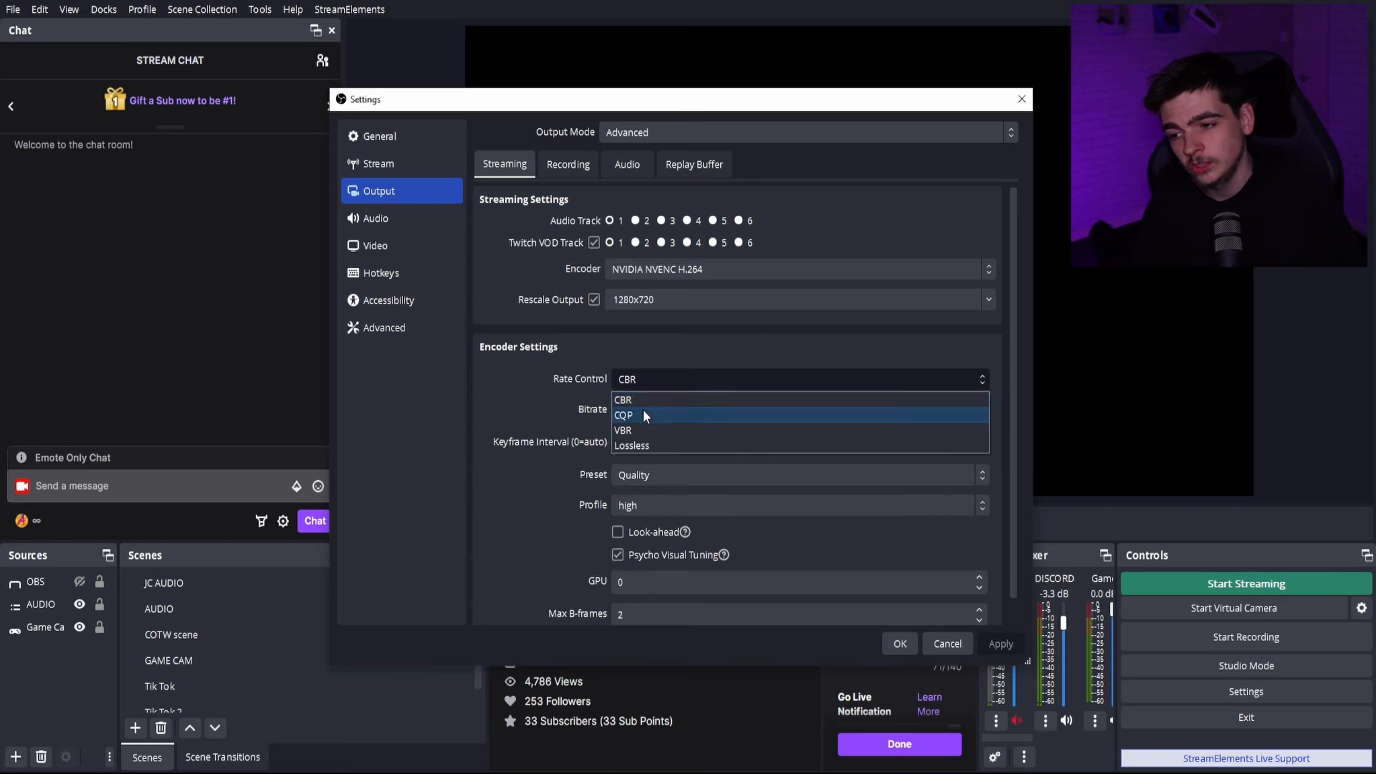
{"action": "left_click", "coordinate": [643, 410]}
{"action": "left_click", "coordinate": [641, 378]}
{"action": "left_click", "coordinate": [635, 426]}
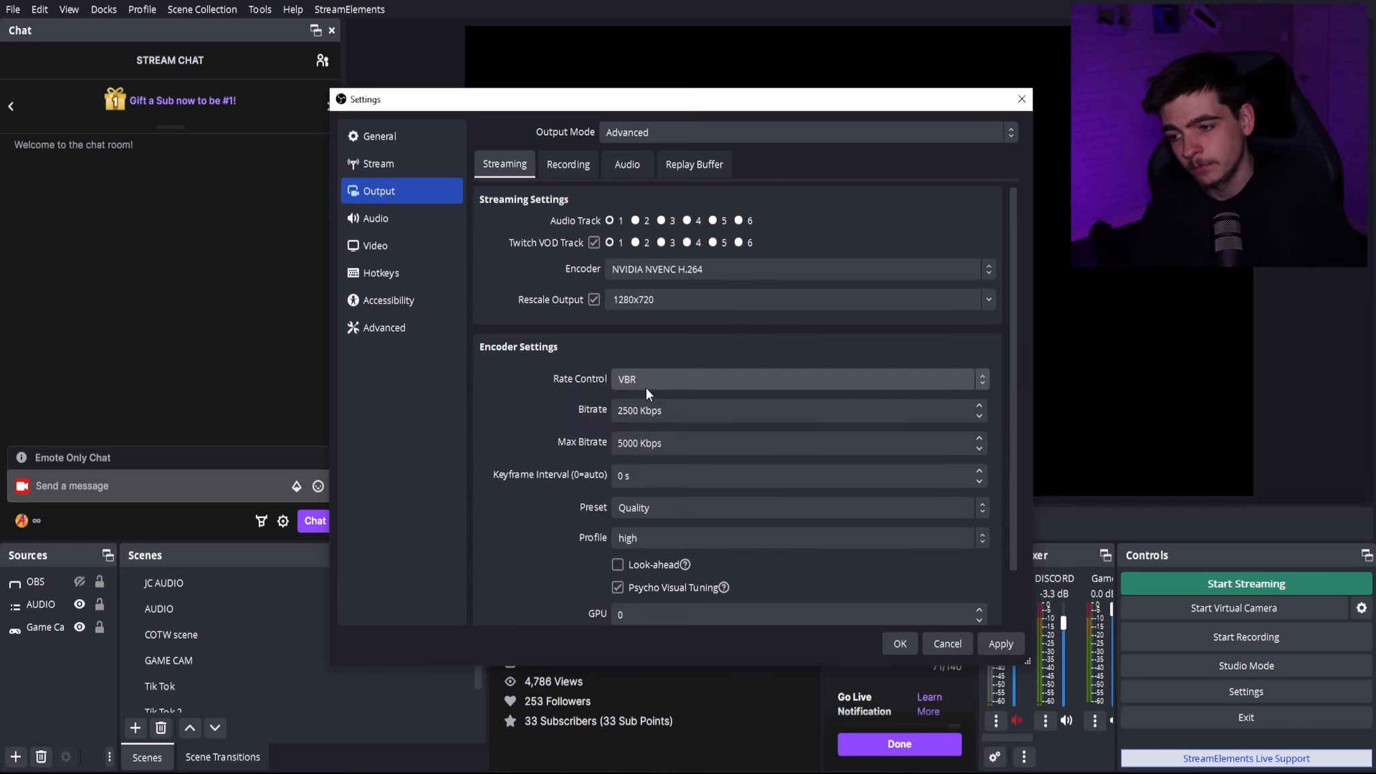
{"action": "left_click", "coordinate": [647, 384]}
{"action": "left_click", "coordinate": [647, 430]}
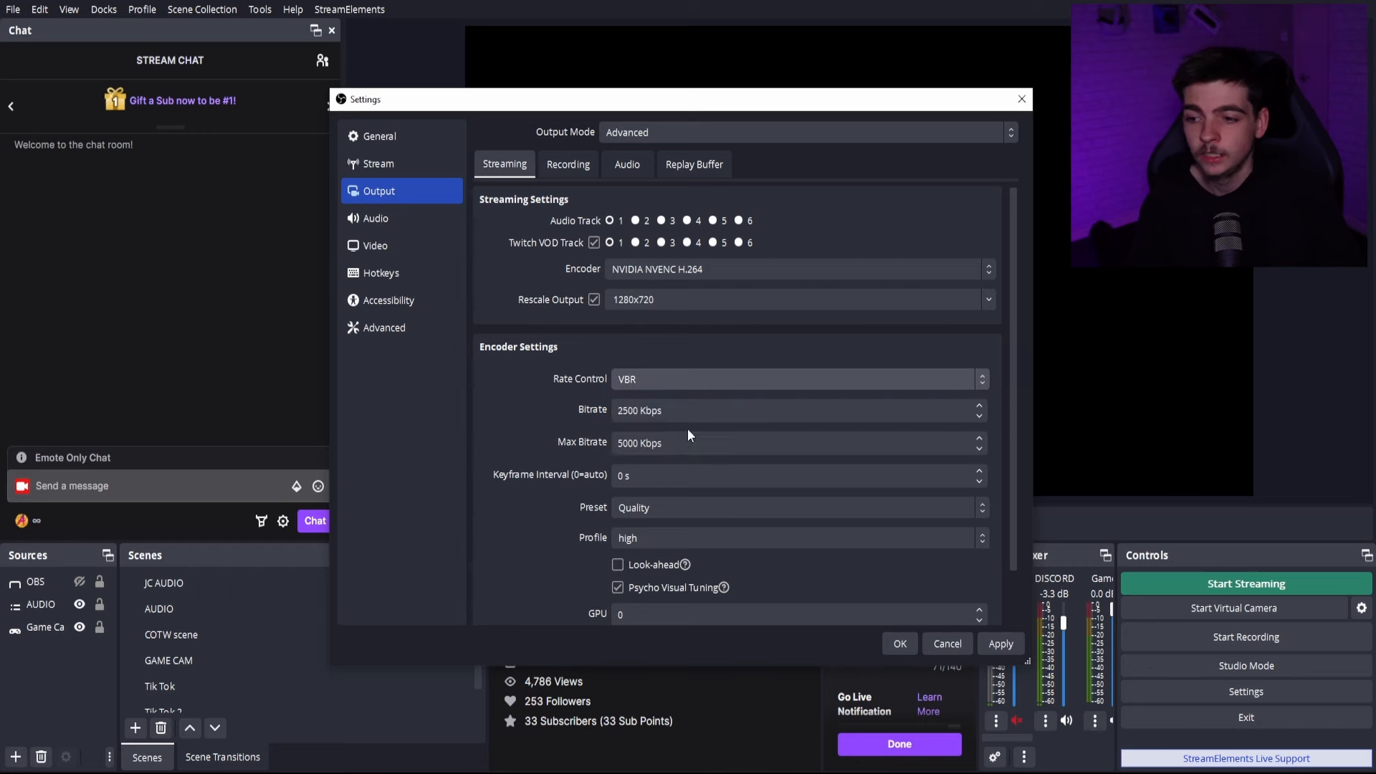
{"action": "left_click", "coordinate": [647, 385]}
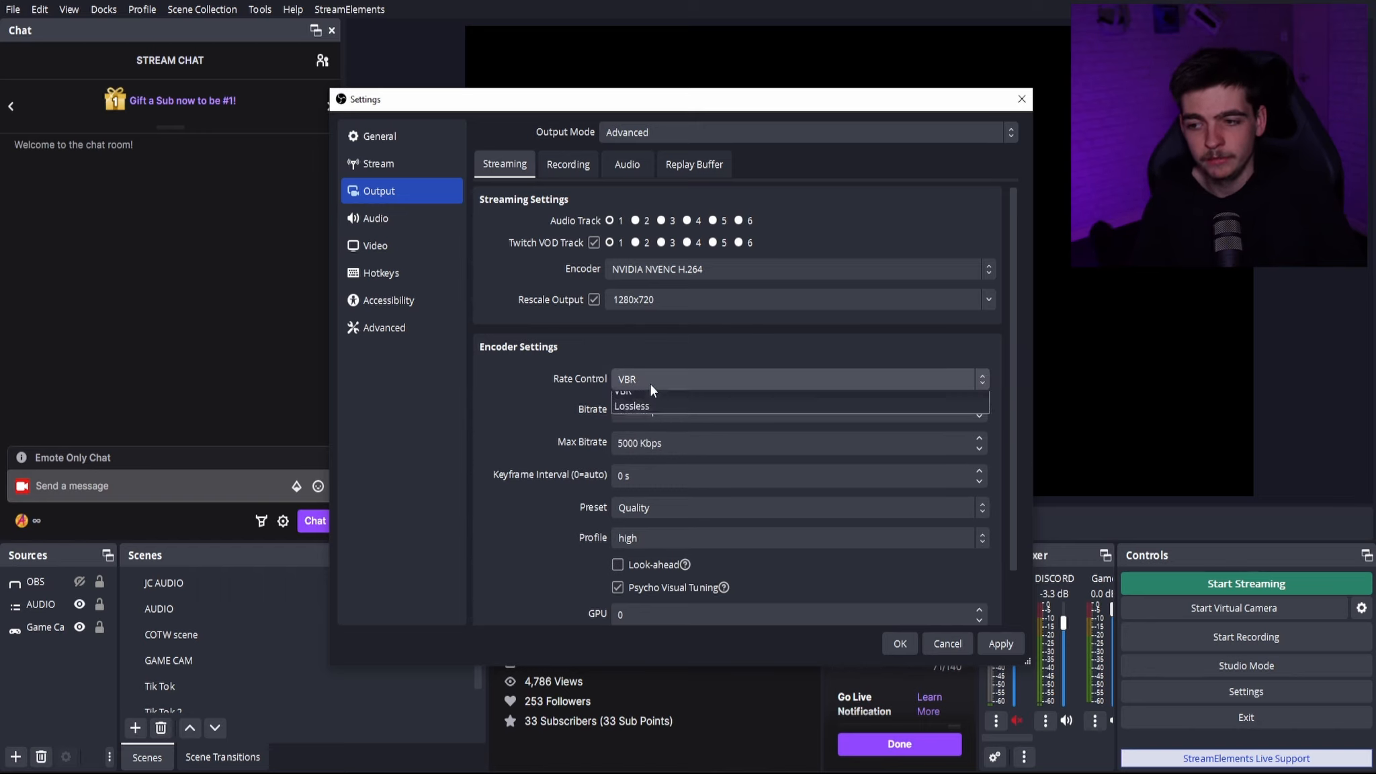
{"action": "left_click", "coordinate": [637, 448]}
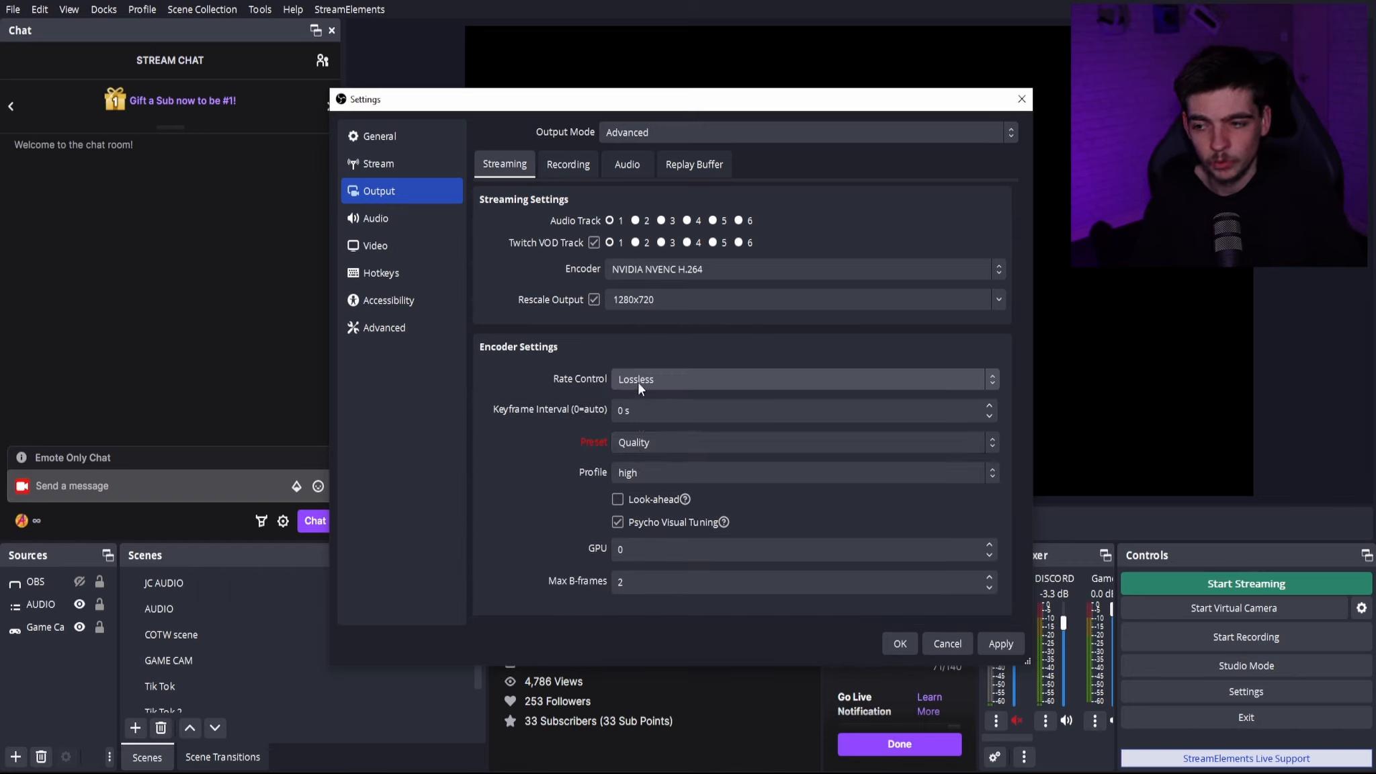
- Set the streaming encoder preset to Max Quality and look through the profile options without changing the profile
{"action": "left_click", "coordinate": [627, 439]}
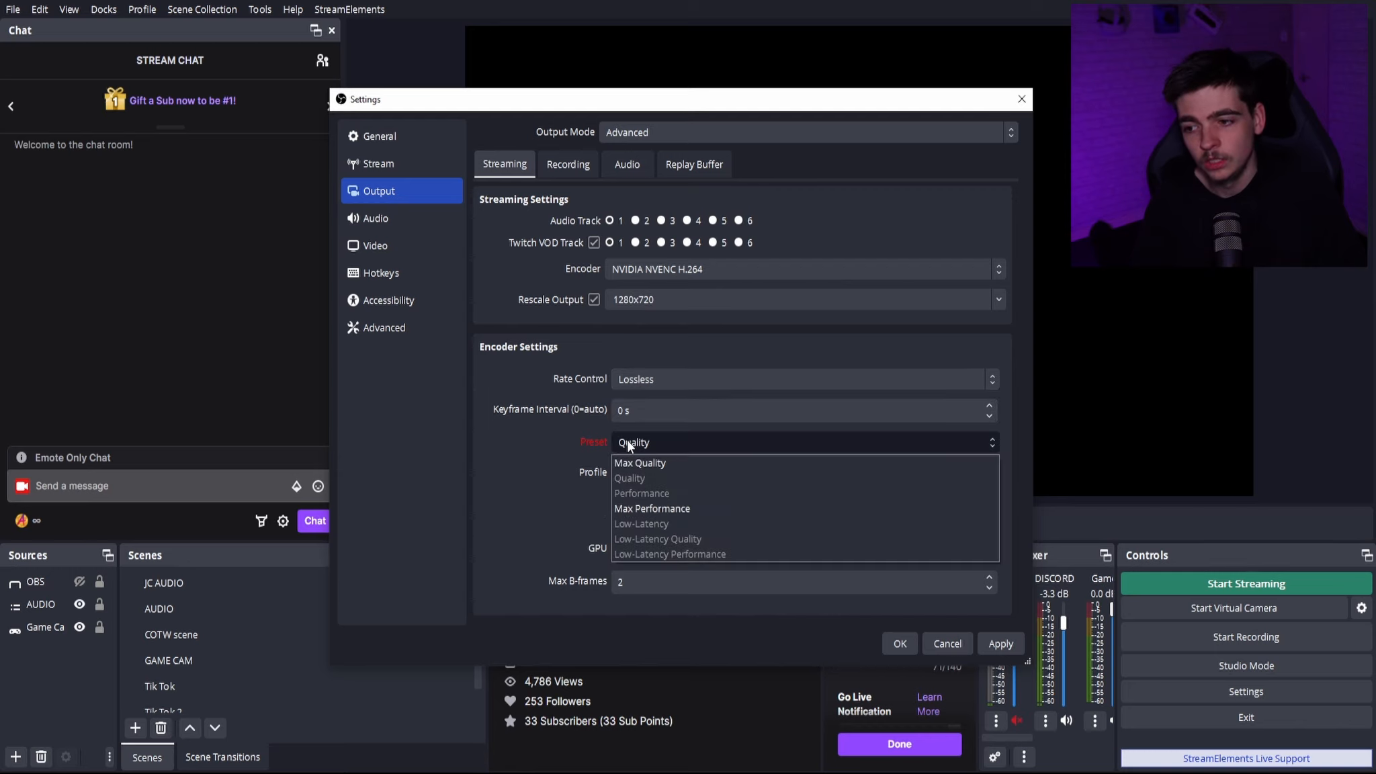
{"action": "left_click", "coordinate": [645, 457]}
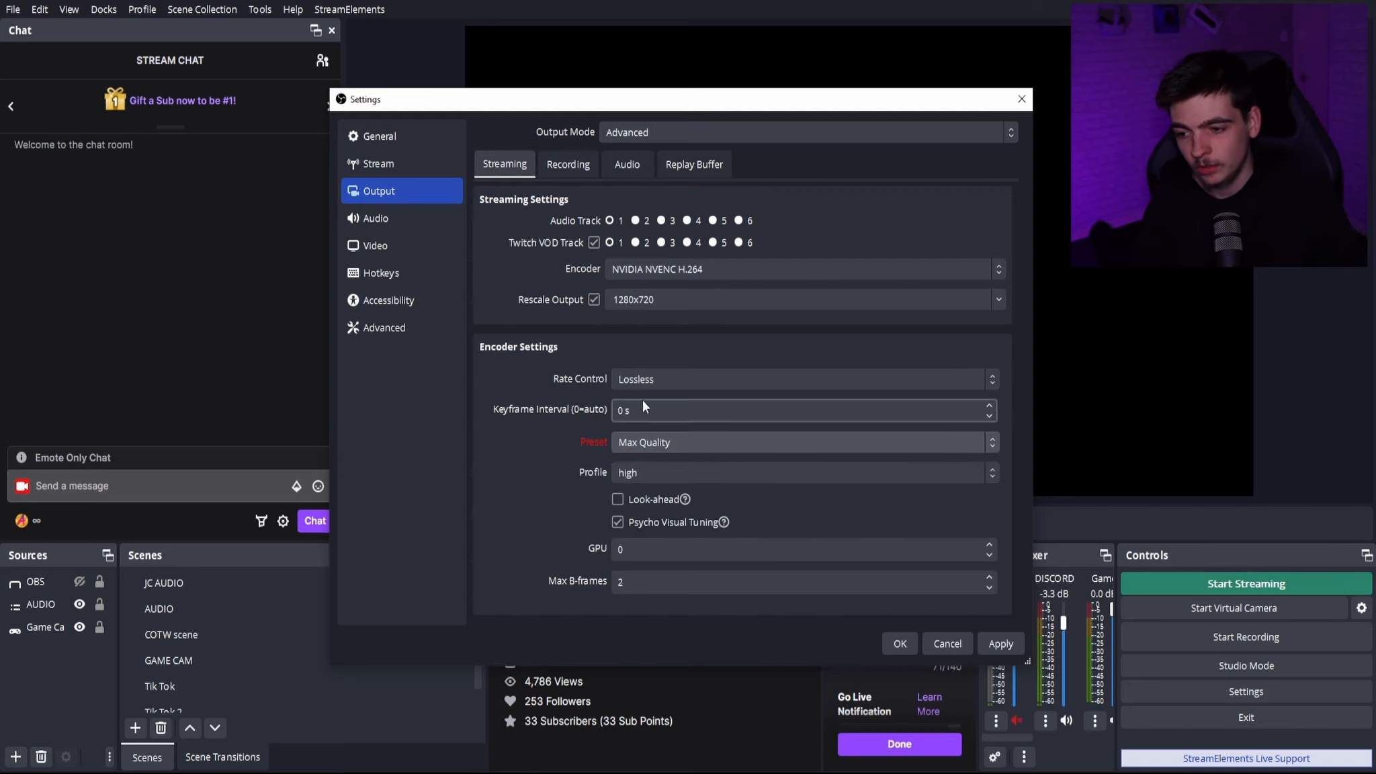
{"action": "left_click", "coordinate": [662, 464]}
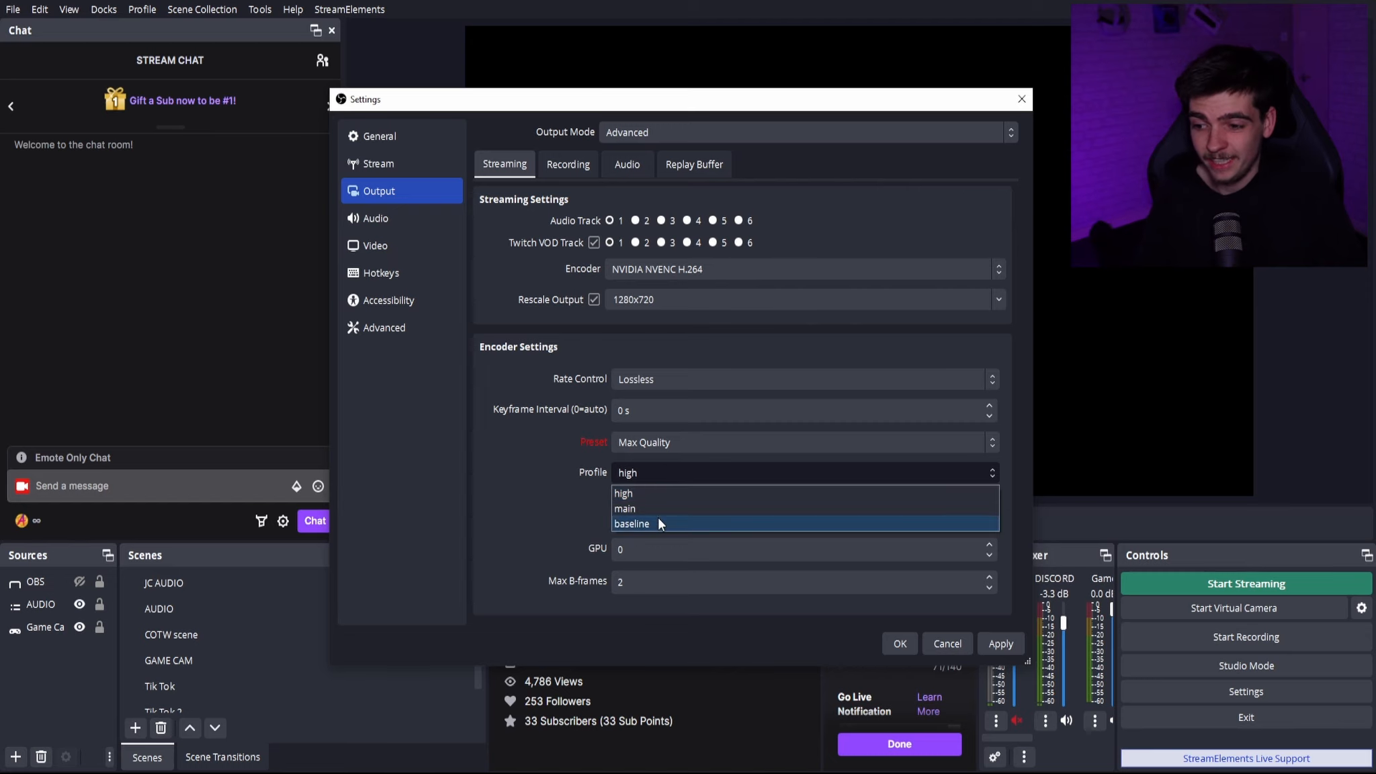
{"action": "left_click", "coordinate": [547, 528]}
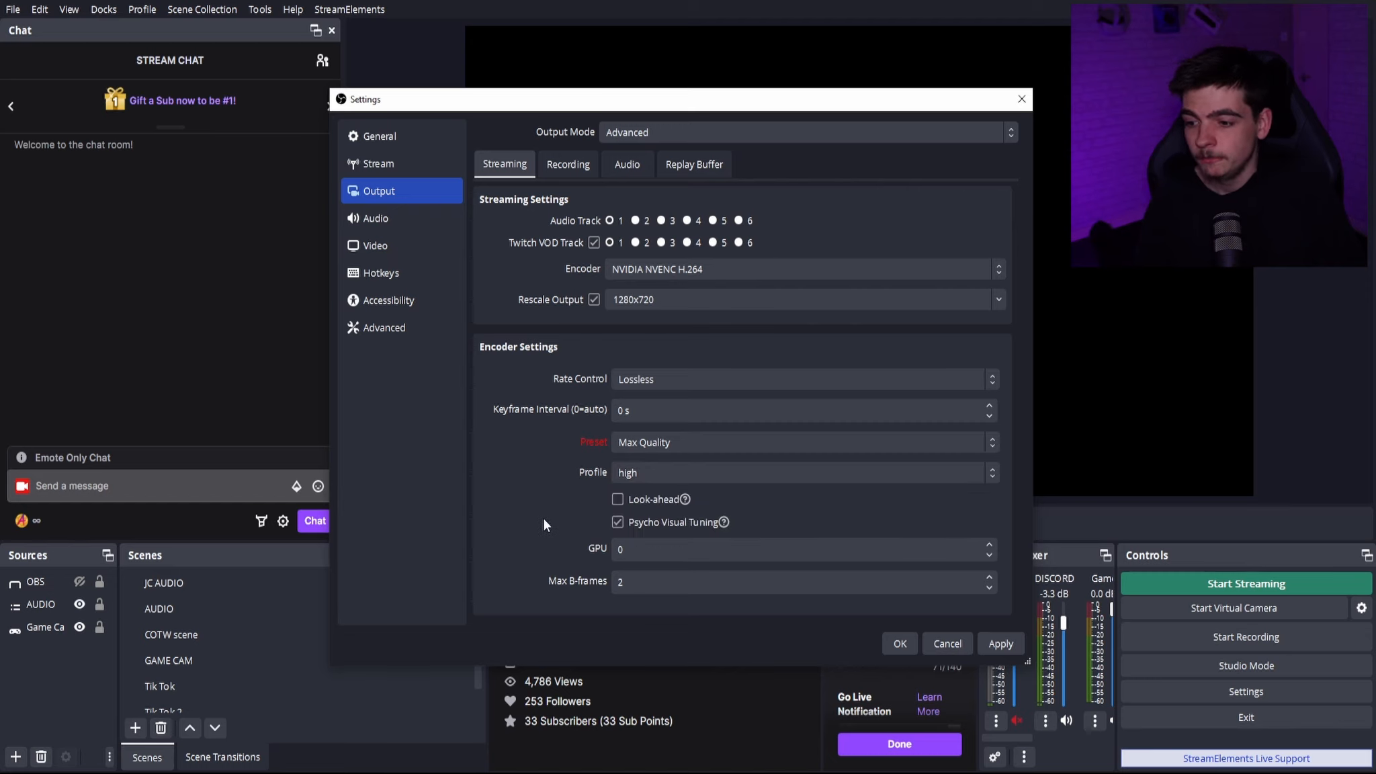
- Set the streaming rate control to CBR and select the bitrate value
{"action": "left_click", "coordinate": [690, 377]}
{"action": "left_click", "coordinate": [660, 397]}
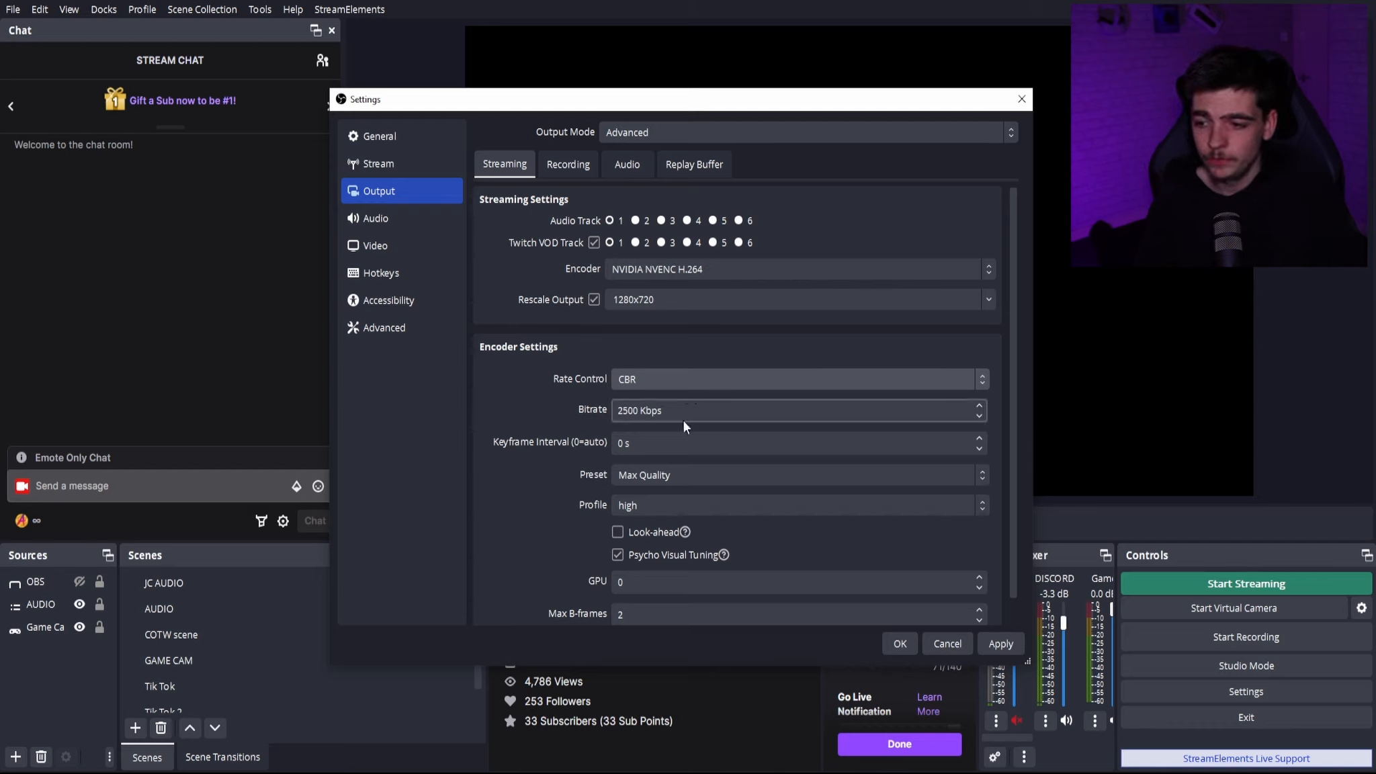
{"action": "left_click_drag", "start_coordinate": [638, 412], "coordinate": [610, 413]}
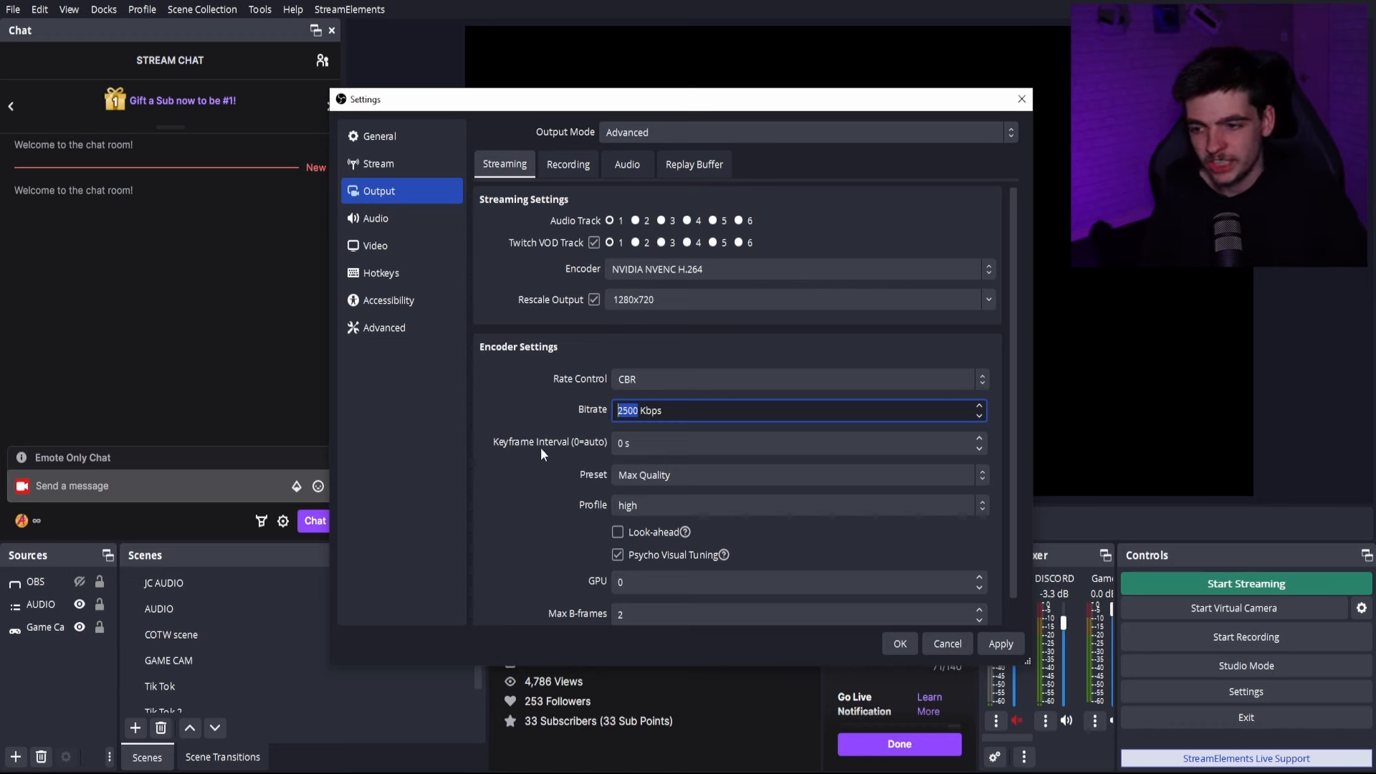
- Examine the encoder preset options available with CBR, leaving the current preset selected
{"action": "left_click", "coordinate": [640, 481]}
{"action": "left_click", "coordinate": [641, 484]}
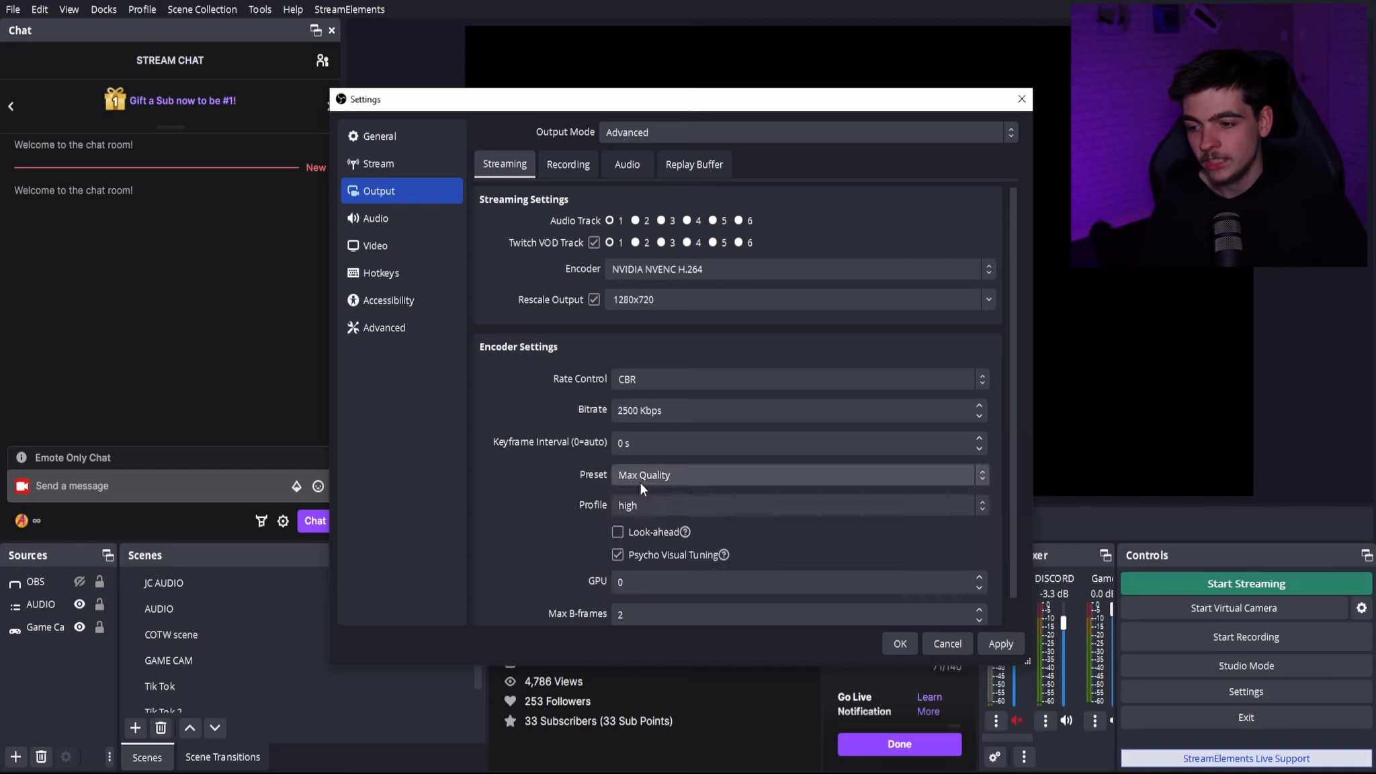
{"action": "left_click", "coordinate": [640, 483]}
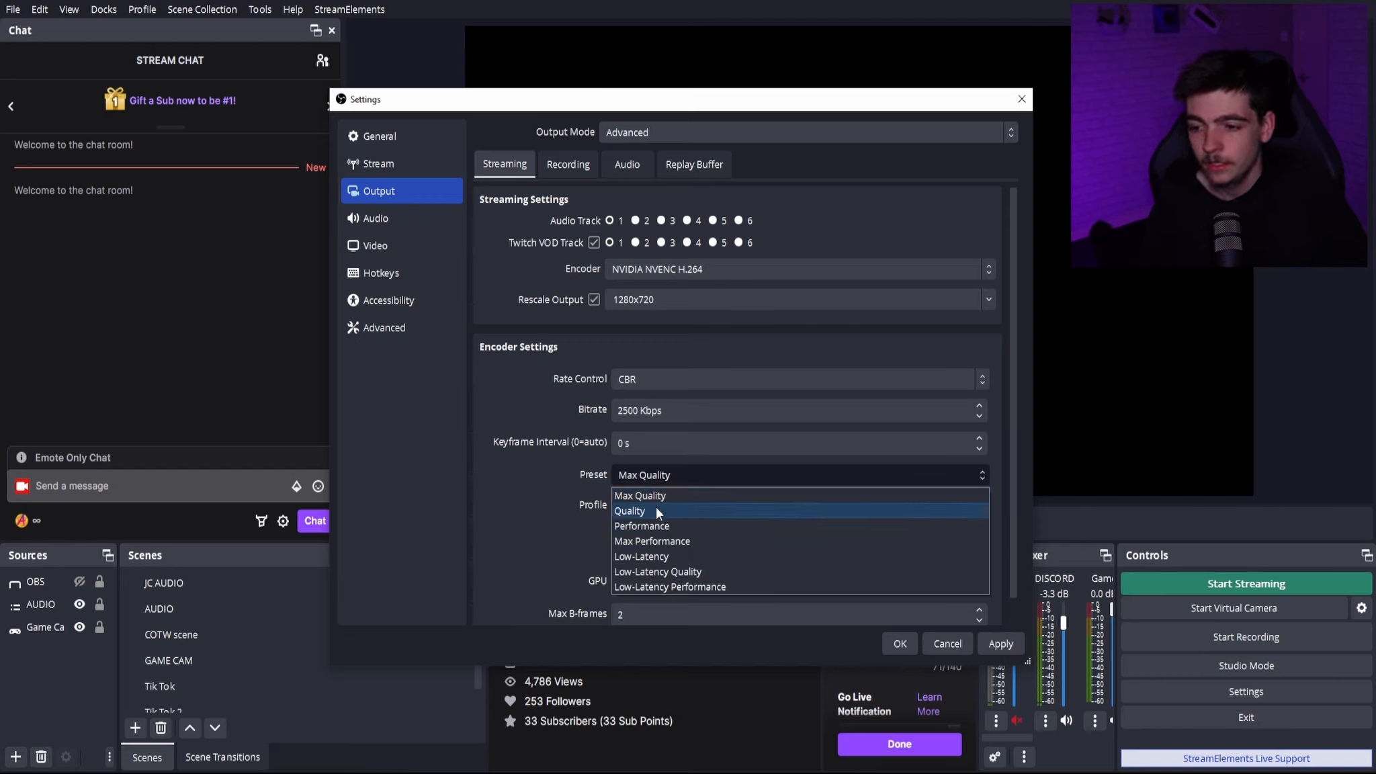
{"action": "left_click", "coordinate": [657, 471]}
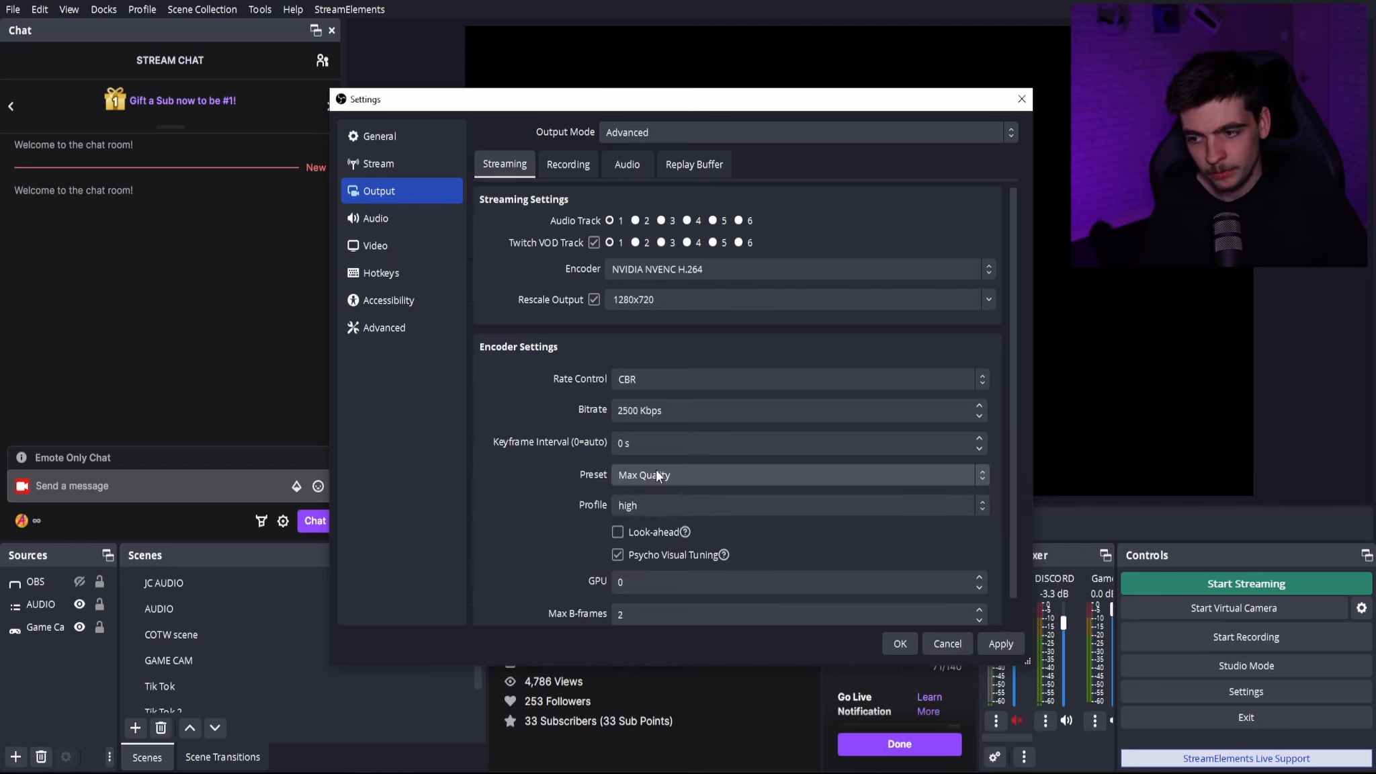
{"action": "left_click", "coordinate": [656, 471]}
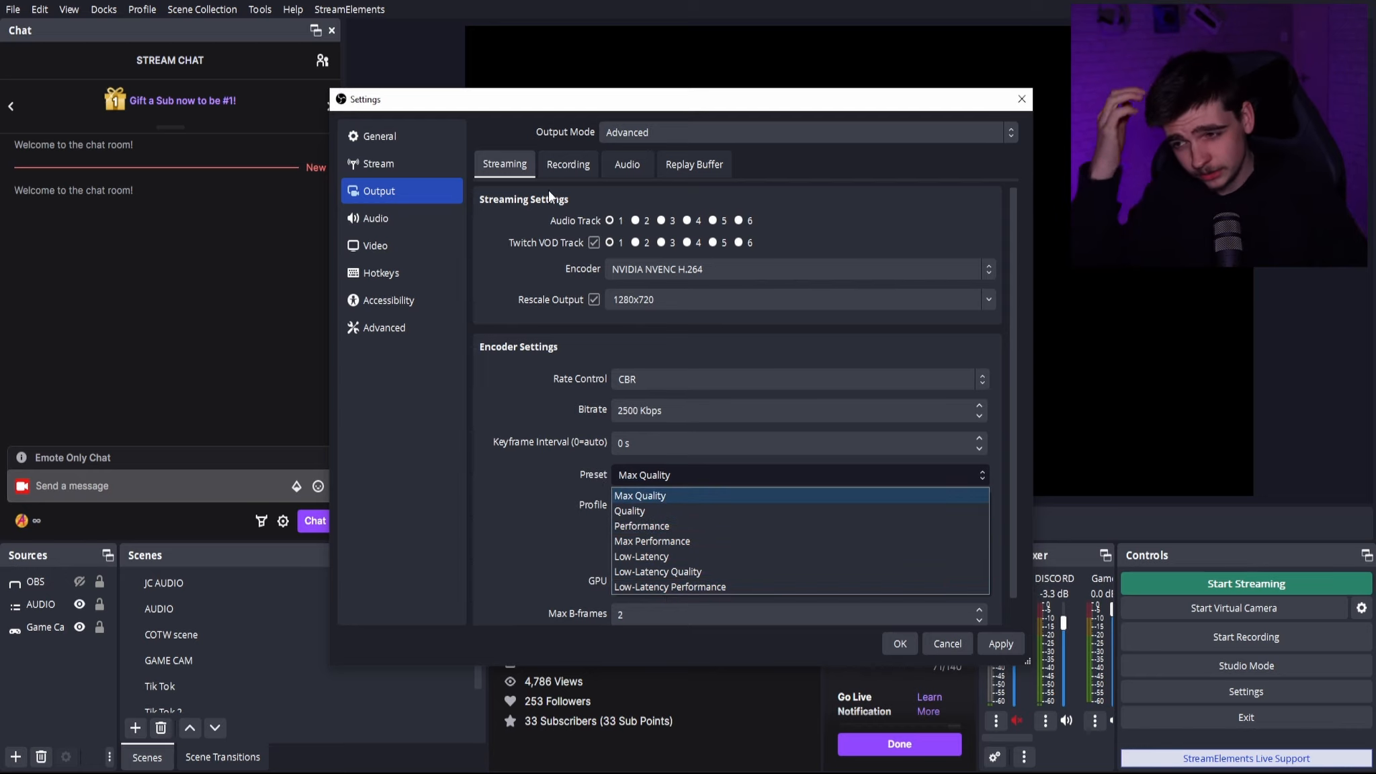
{"action": "left_click", "coordinate": [794, 220]}
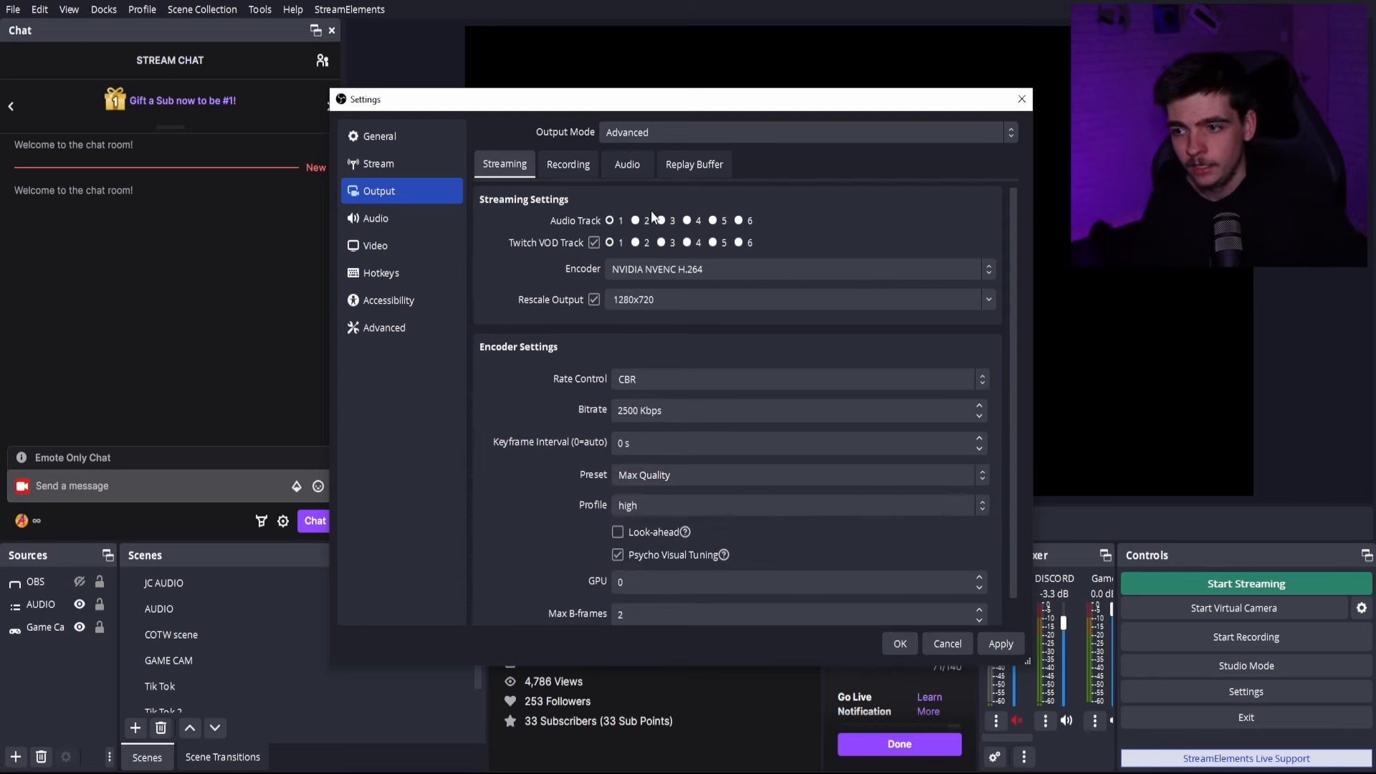
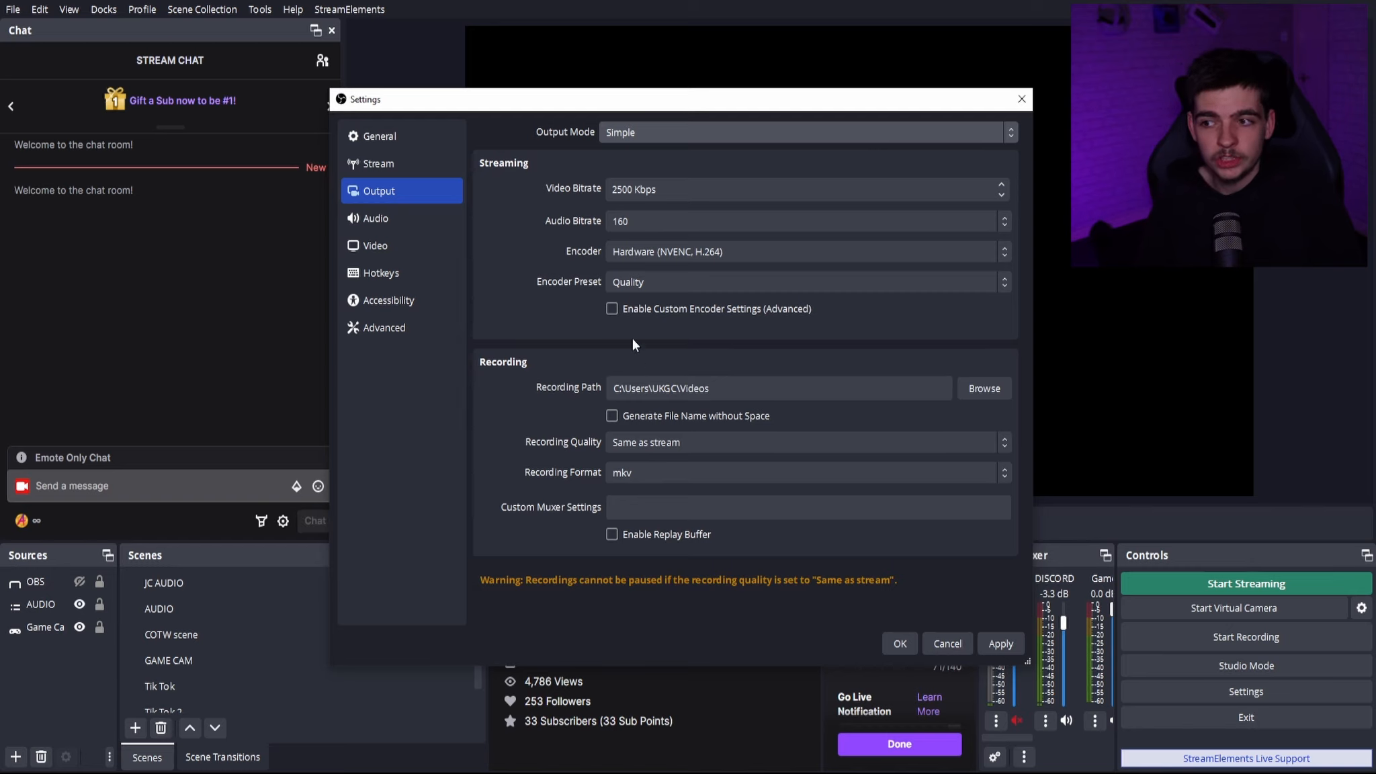
- Set the simple-mode audio bitrate to 320 and switch the output mode to Advanced
{"action": "left_click", "coordinate": [1004, 220]}
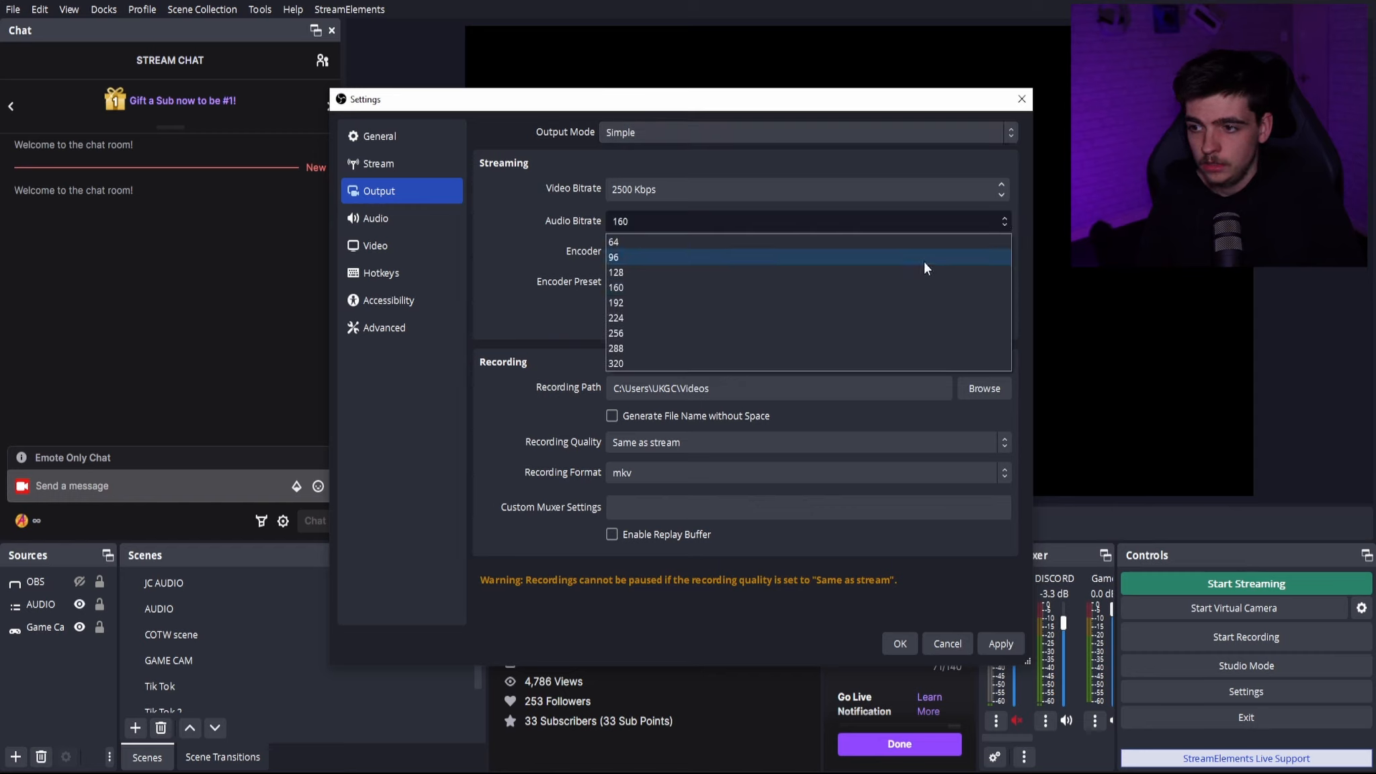
{"action": "left_click", "coordinate": [658, 362]}
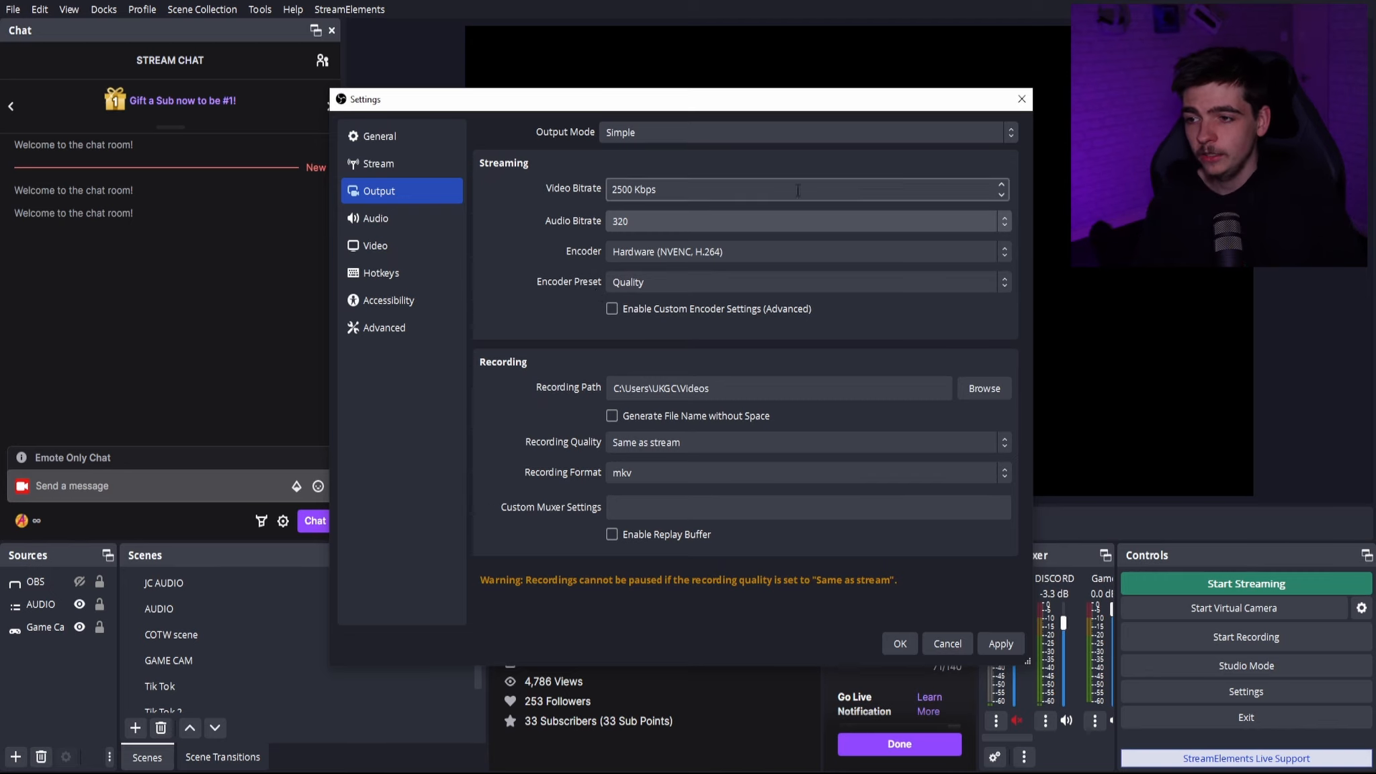
{"action": "left_click", "coordinate": [712, 133]}
{"action": "left_click", "coordinate": [693, 168]}
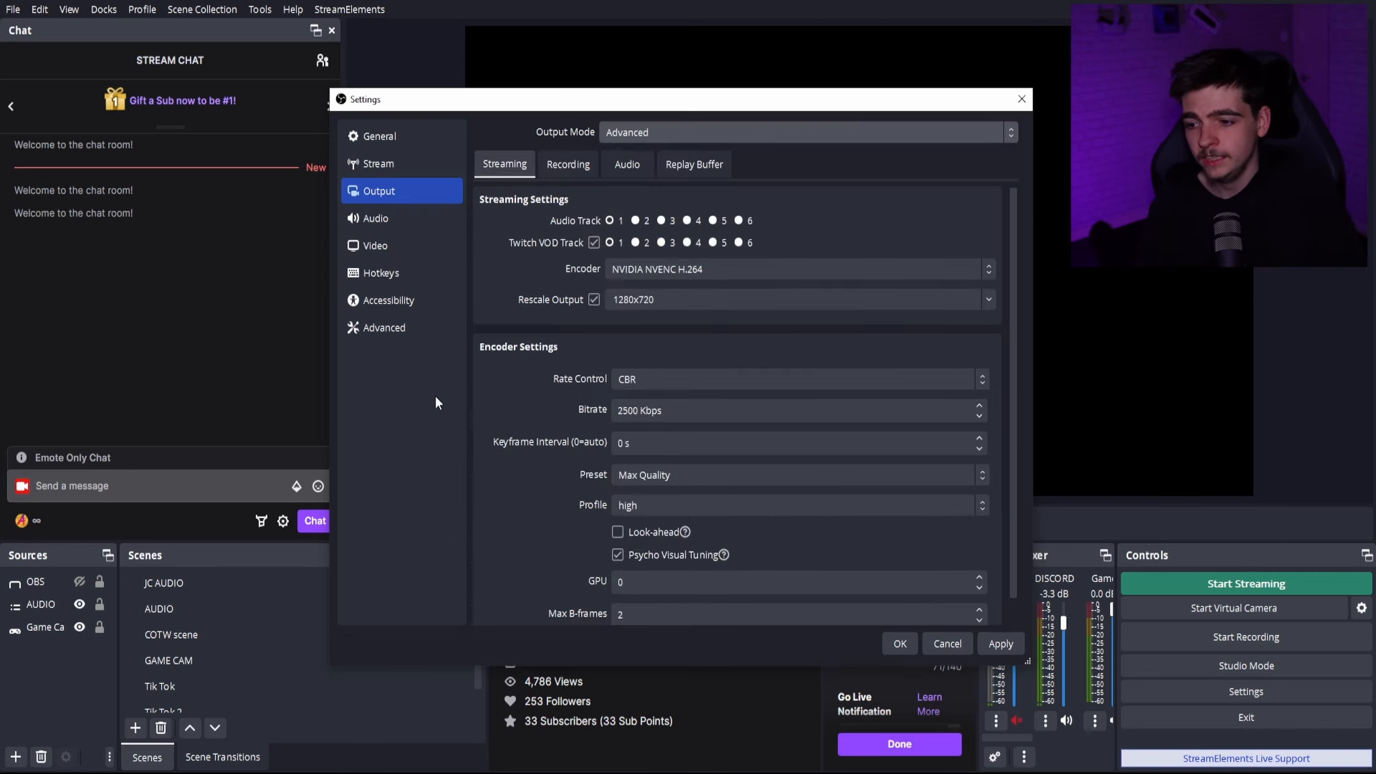
- Examine the recording settings, including path, format, audio tracks, encoder, rate control and bitrate, without changing them
{"action": "left_click", "coordinate": [570, 164]}
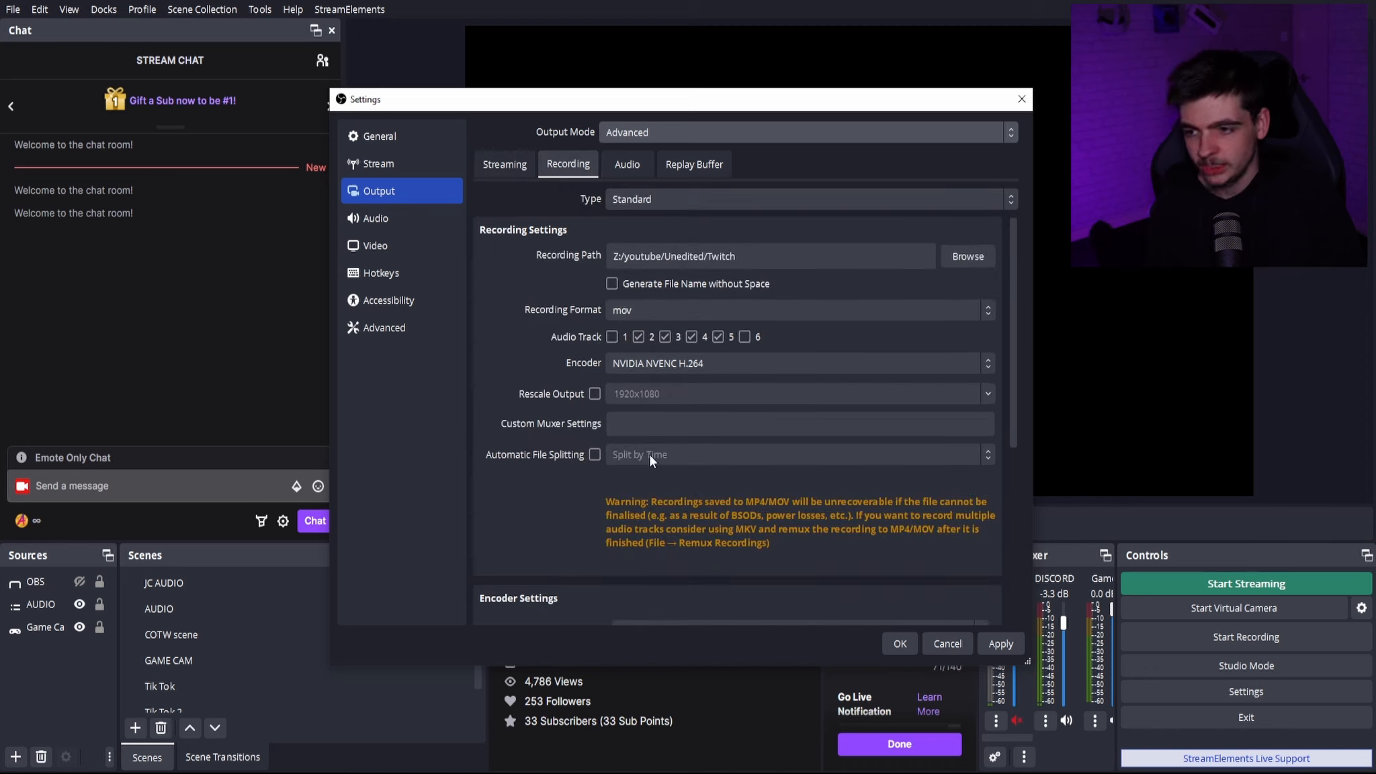
{"action": "scroll", "coordinate": [510, 383], "scroll_direction": "down", "scroll_amount": 5}
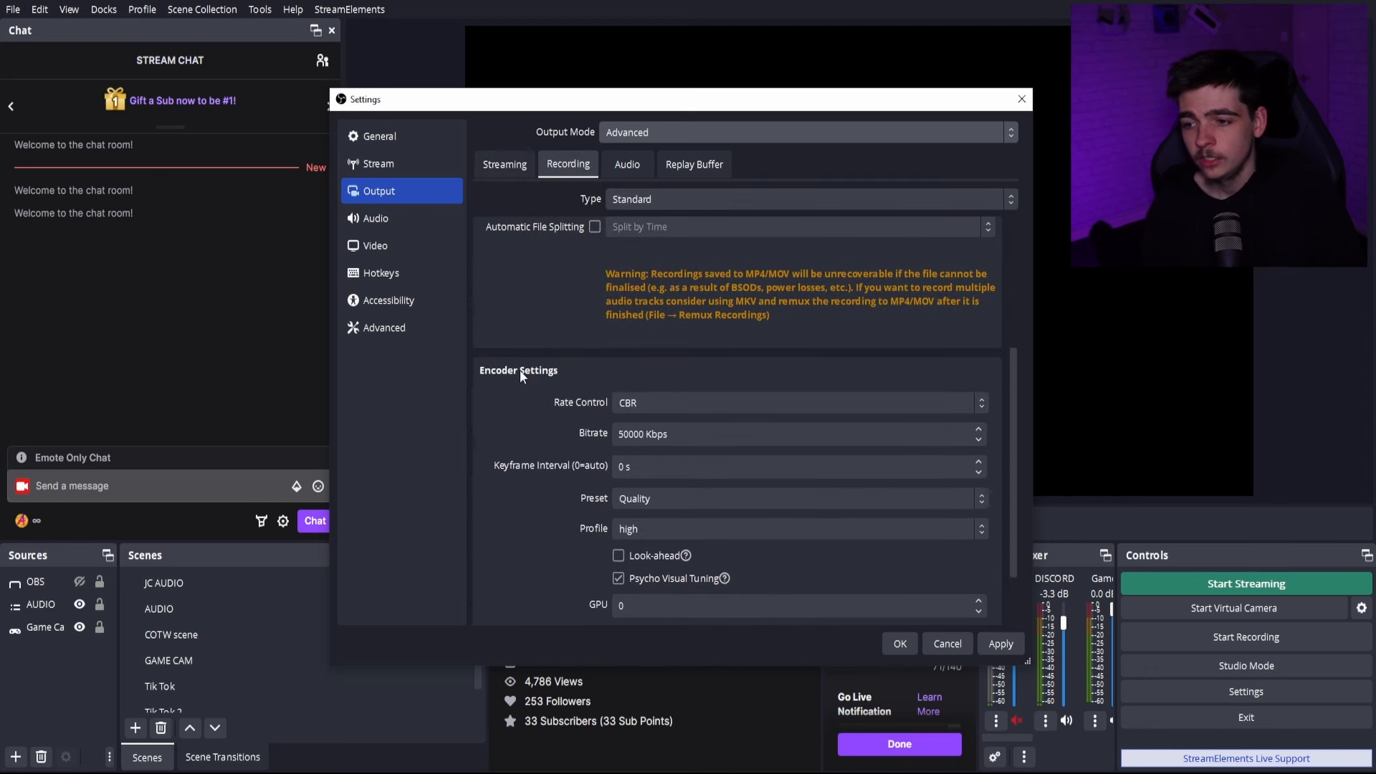
{"action": "scroll", "coordinate": [512, 378], "scroll_direction": "down", "scroll_amount": 4}
{"action": "scroll", "coordinate": [510, 383], "scroll_direction": "up", "scroll_amount": 7}
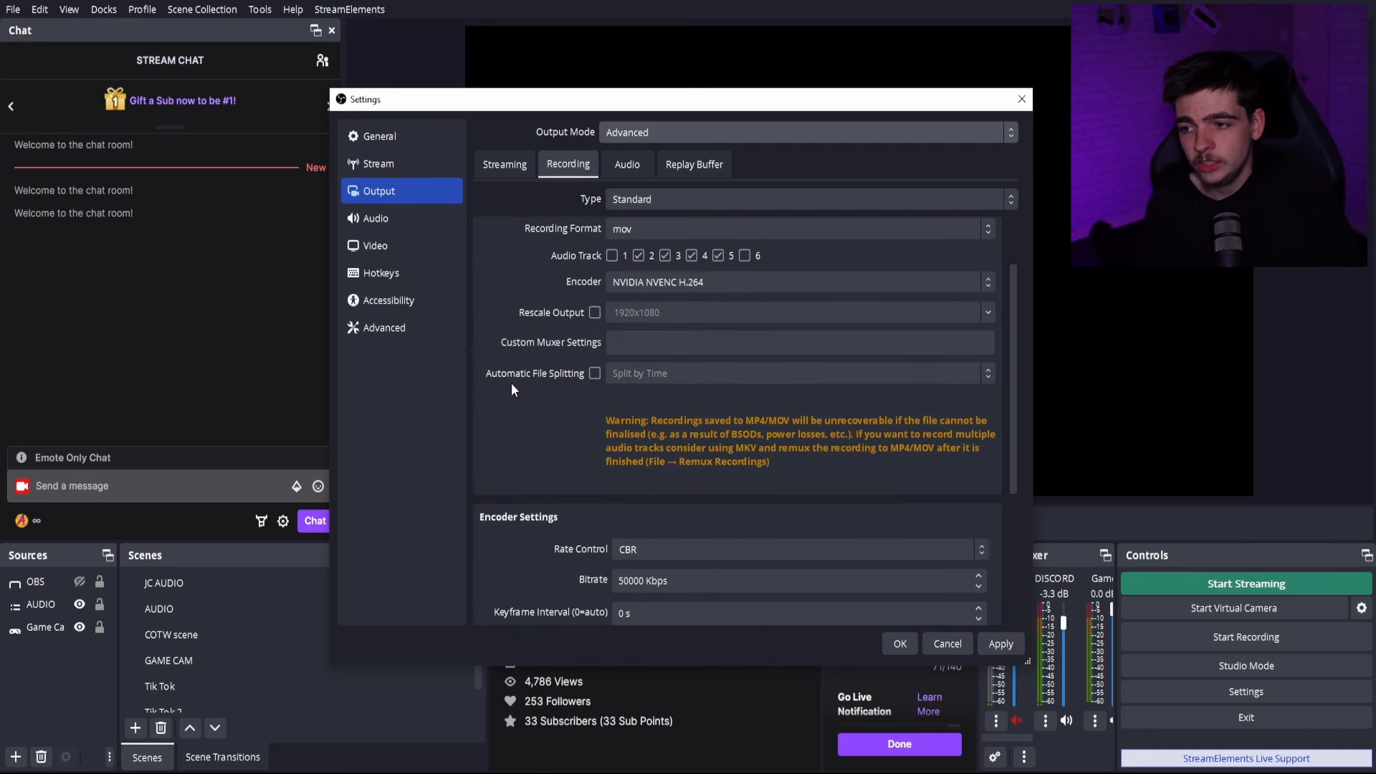
{"action": "scroll", "coordinate": [509, 383], "scroll_direction": "down", "scroll_amount": 2}
{"action": "scroll", "coordinate": [511, 388], "scroll_direction": "down", "scroll_amount": 2}
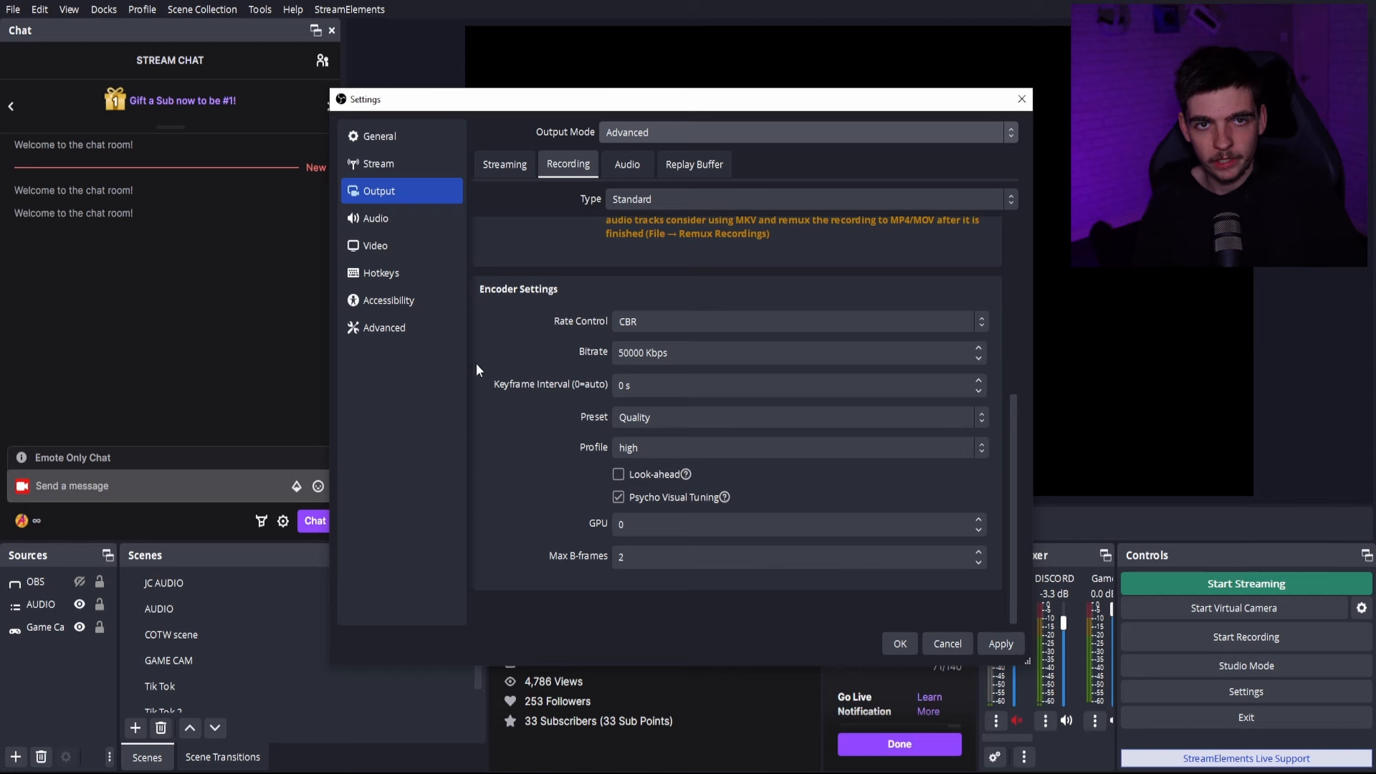
{"action": "left_click", "coordinate": [622, 354]}
{"action": "scroll", "coordinate": [538, 403], "scroll_direction": "up", "scroll_amount": 5}
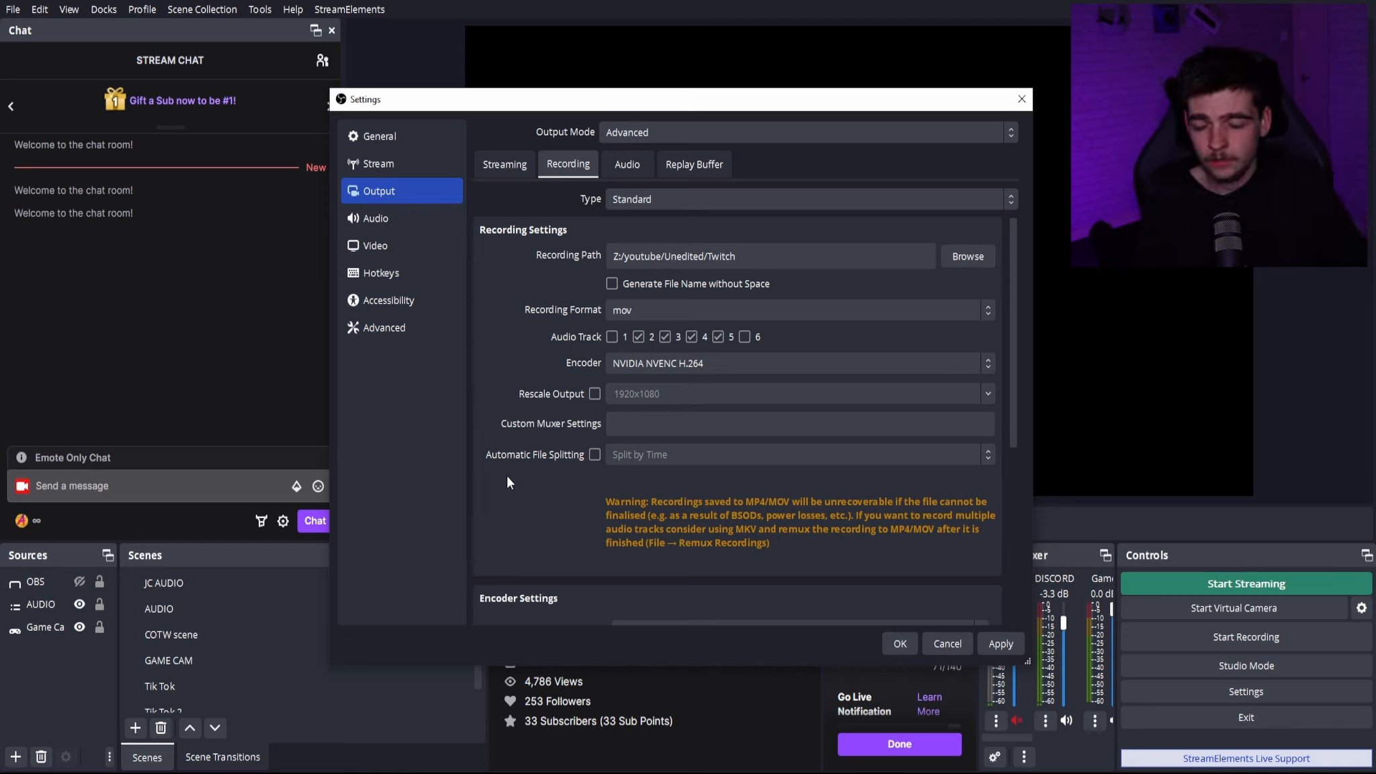
{"action": "scroll", "coordinate": [513, 498], "scroll_direction": "down", "scroll_amount": 3}
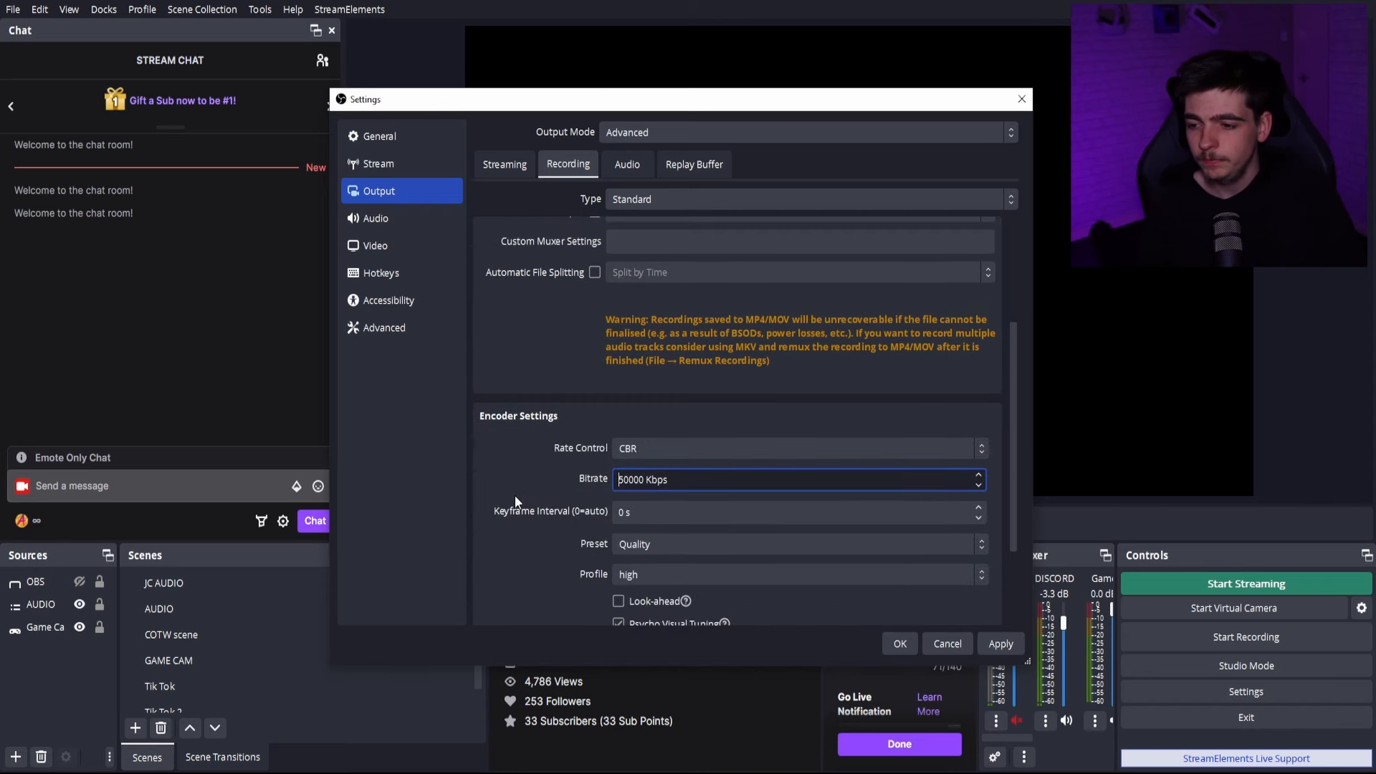
{"action": "scroll", "coordinate": [515, 501], "scroll_direction": "up", "scroll_amount": 3}
{"action": "scroll", "coordinate": [516, 514], "scroll_direction": "down", "scroll_amount": 5}
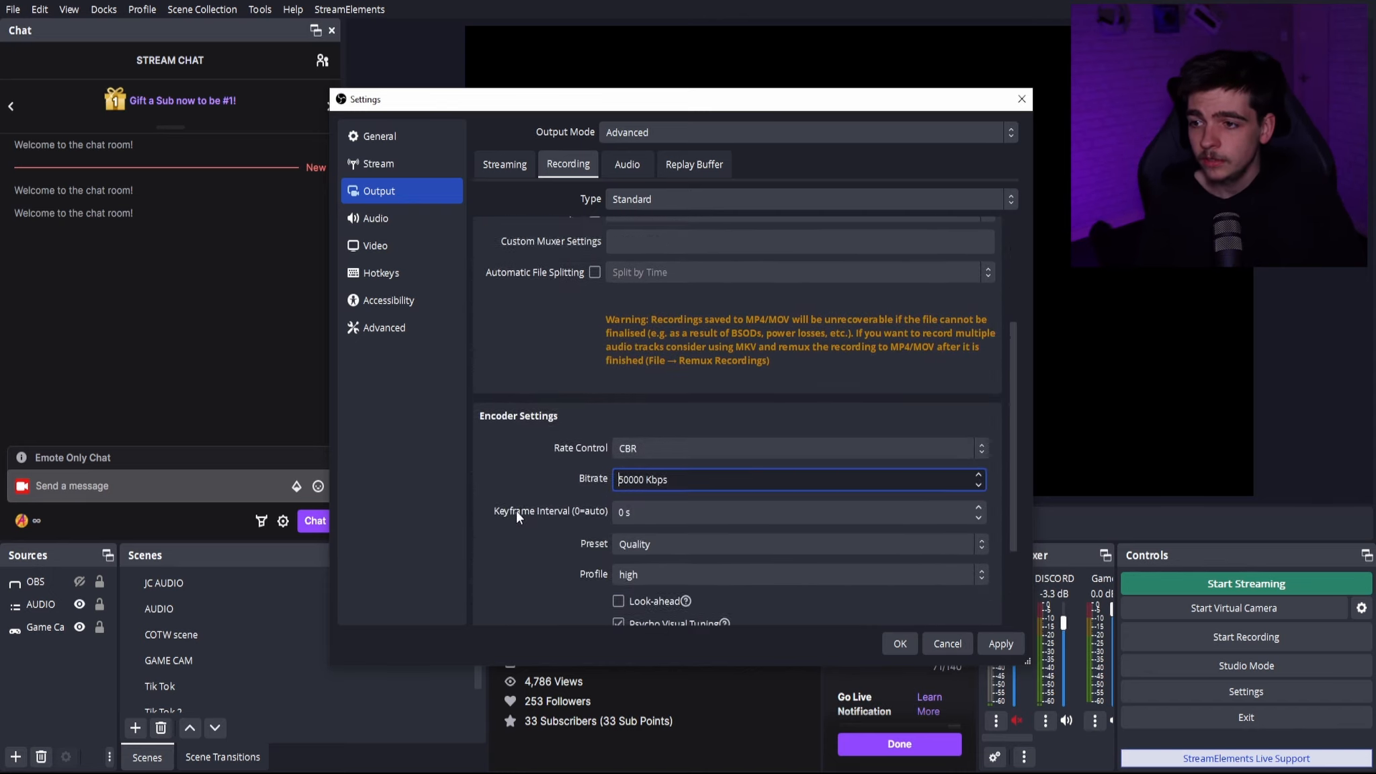
- Check the per-track audio bitrates and the recording settings, and accept the output settings
{"action": "left_click", "coordinate": [626, 164]}
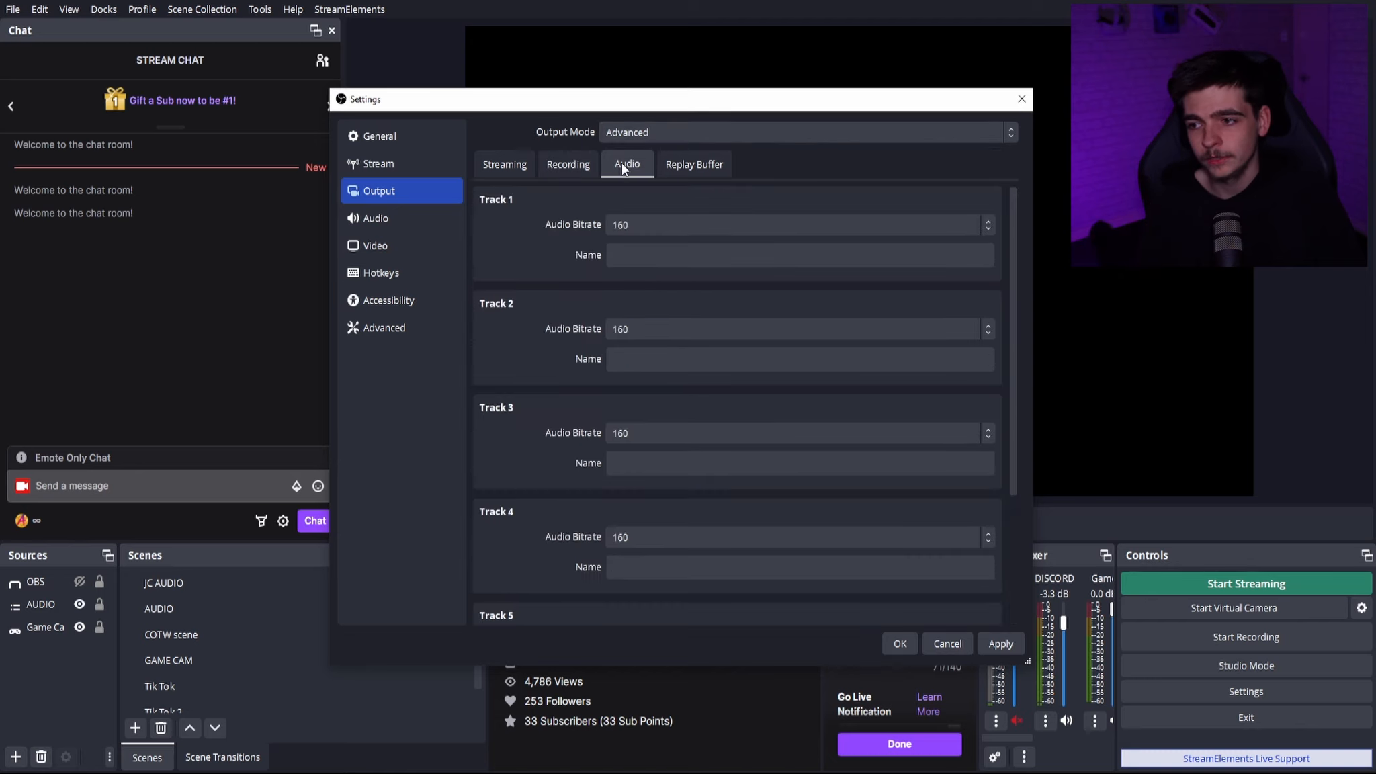
{"action": "left_click", "coordinate": [582, 167]}
{"action": "scroll", "coordinate": [526, 489], "scroll_direction": "up", "scroll_amount": 5}
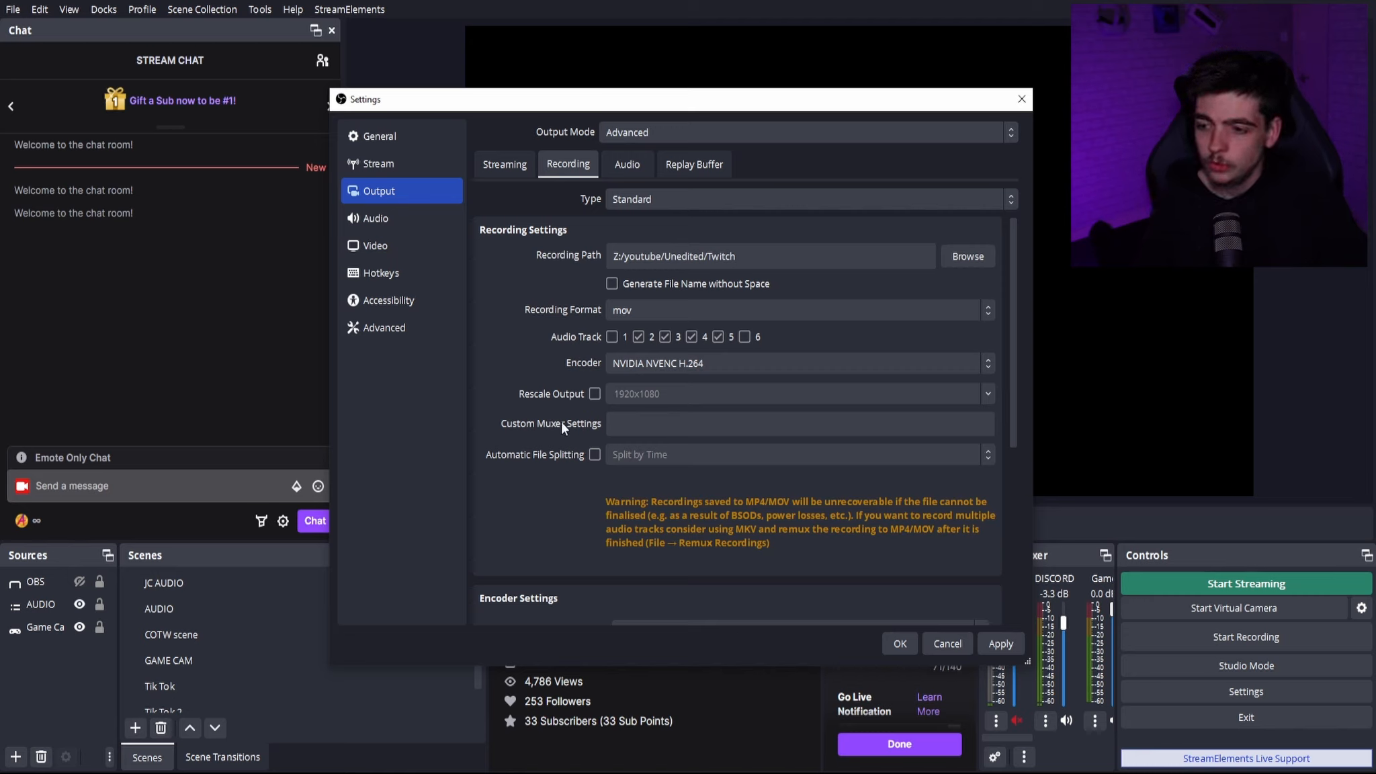
{"action": "scroll", "coordinate": [561, 425], "scroll_direction": "down", "scroll_amount": 1}
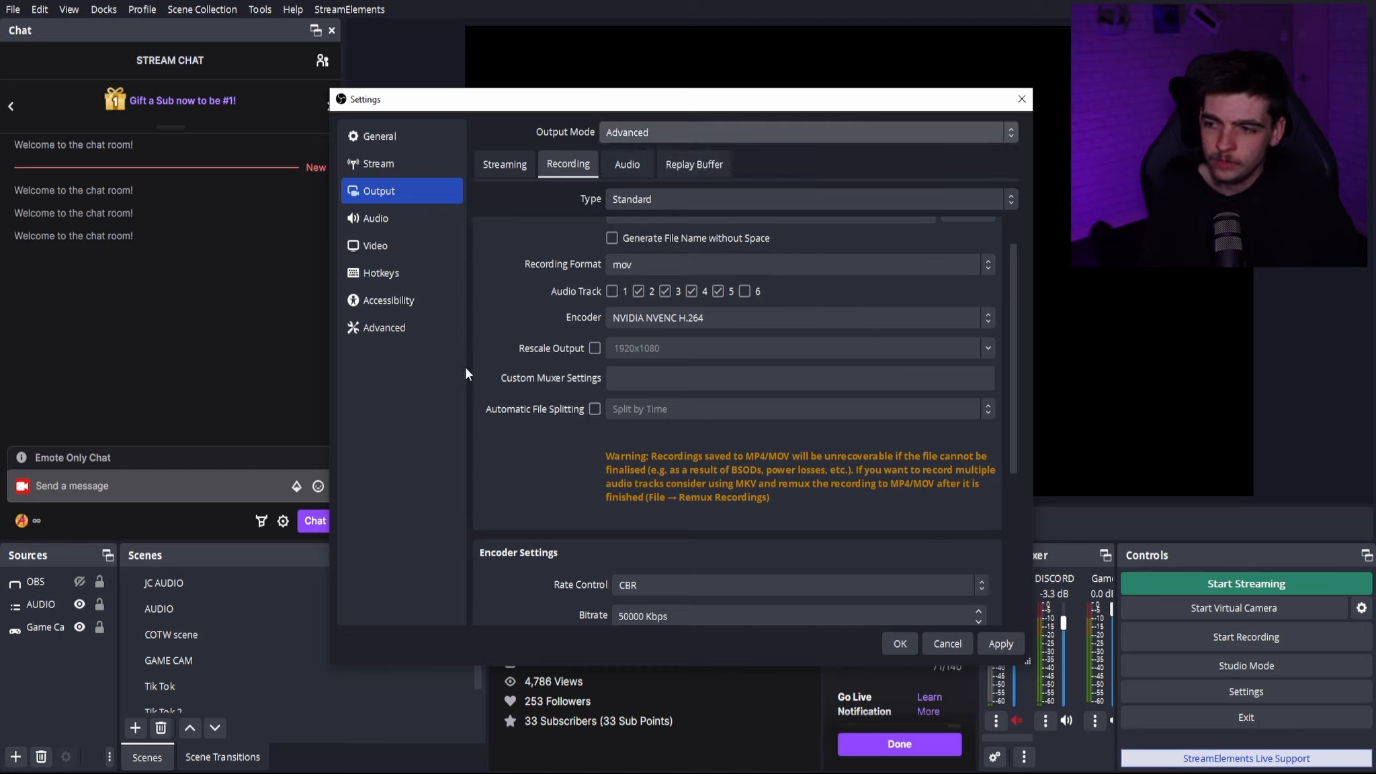
{"action": "scroll", "coordinate": [520, 434], "scroll_direction": "down", "scroll_amount": 2}
{"action": "scroll", "coordinate": [511, 450], "scroll_direction": "up", "scroll_amount": 3}
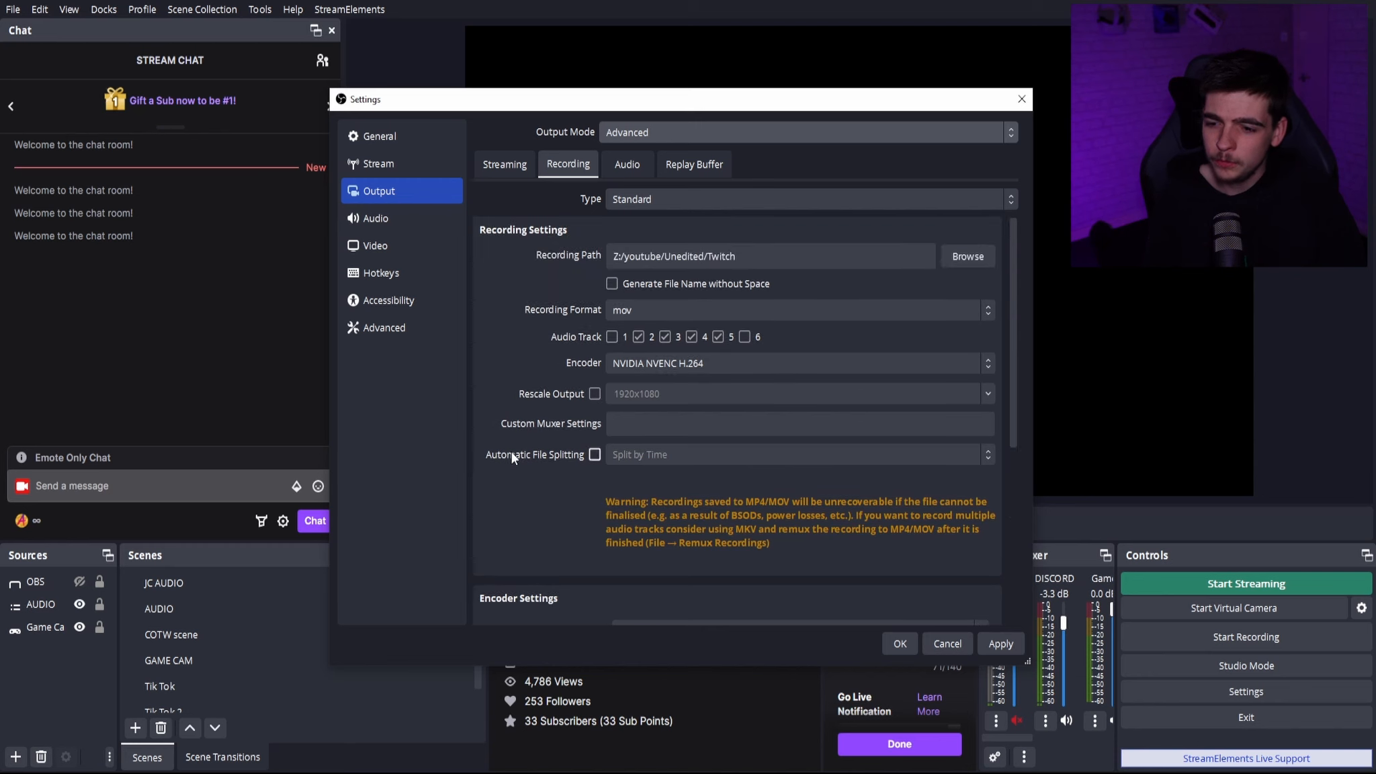
{"action": "left_click", "coordinate": [899, 644]}
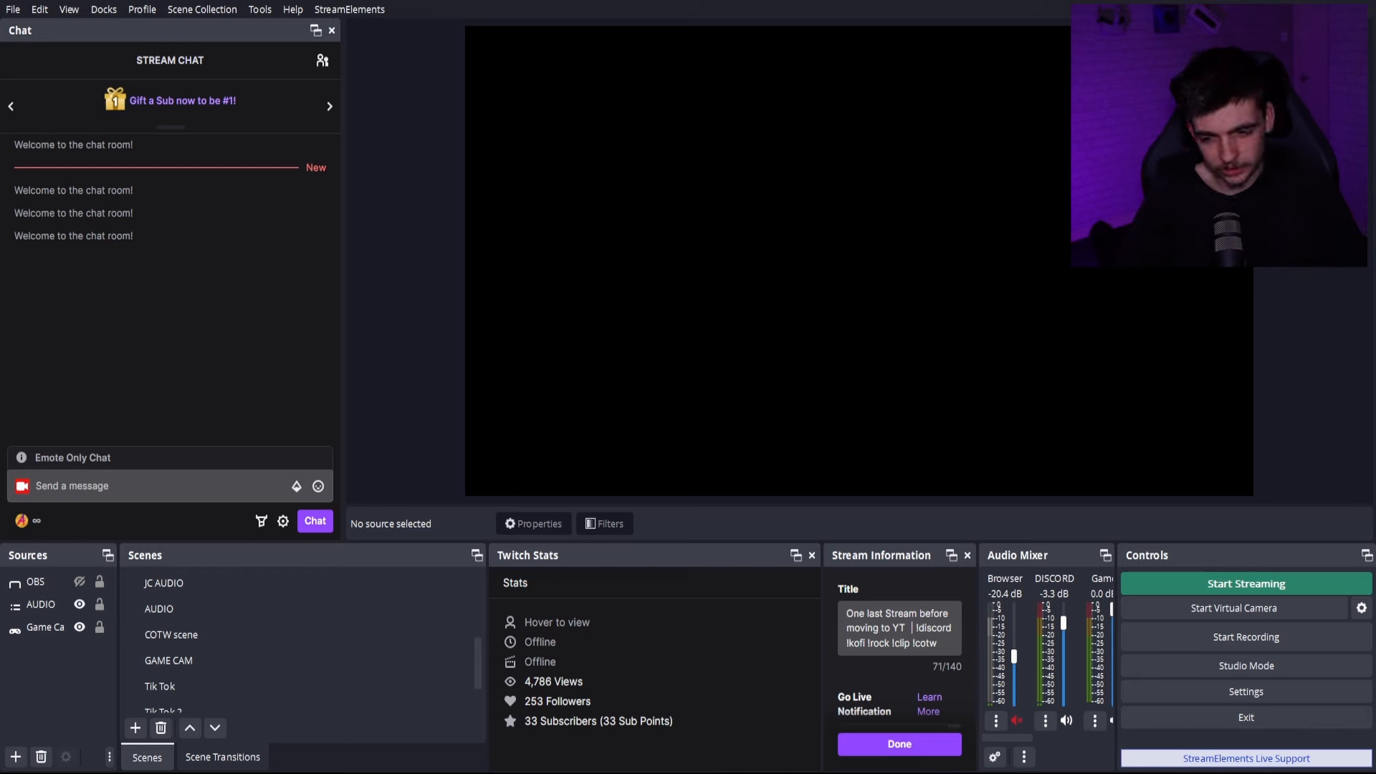
- Look through the mixer's audio sources and examine their track assignments in the advanced audio properties
{"action": "left_click_drag", "start_coordinate": [1012, 738], "coordinate": [1055, 730]}
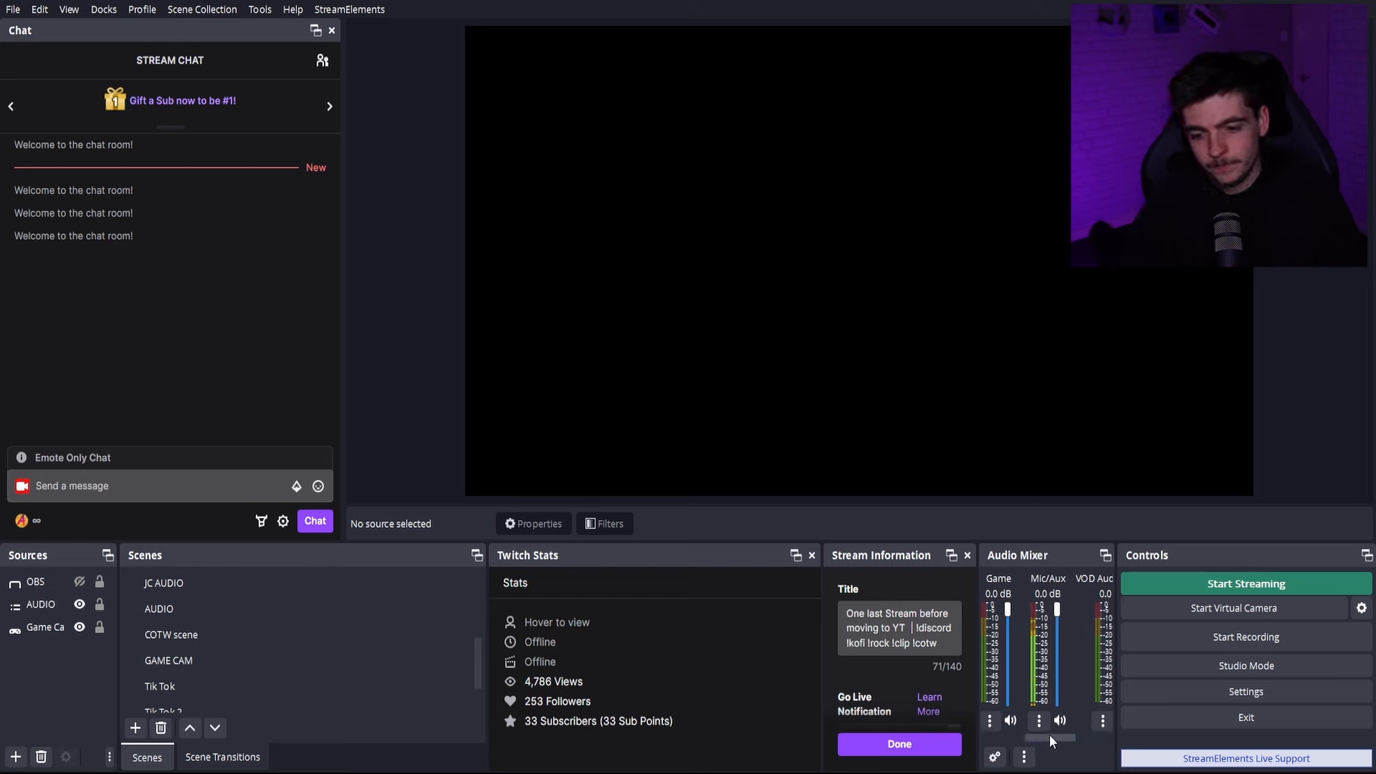
{"action": "left_click_drag", "start_coordinate": [1049, 735], "coordinate": [972, 735]}
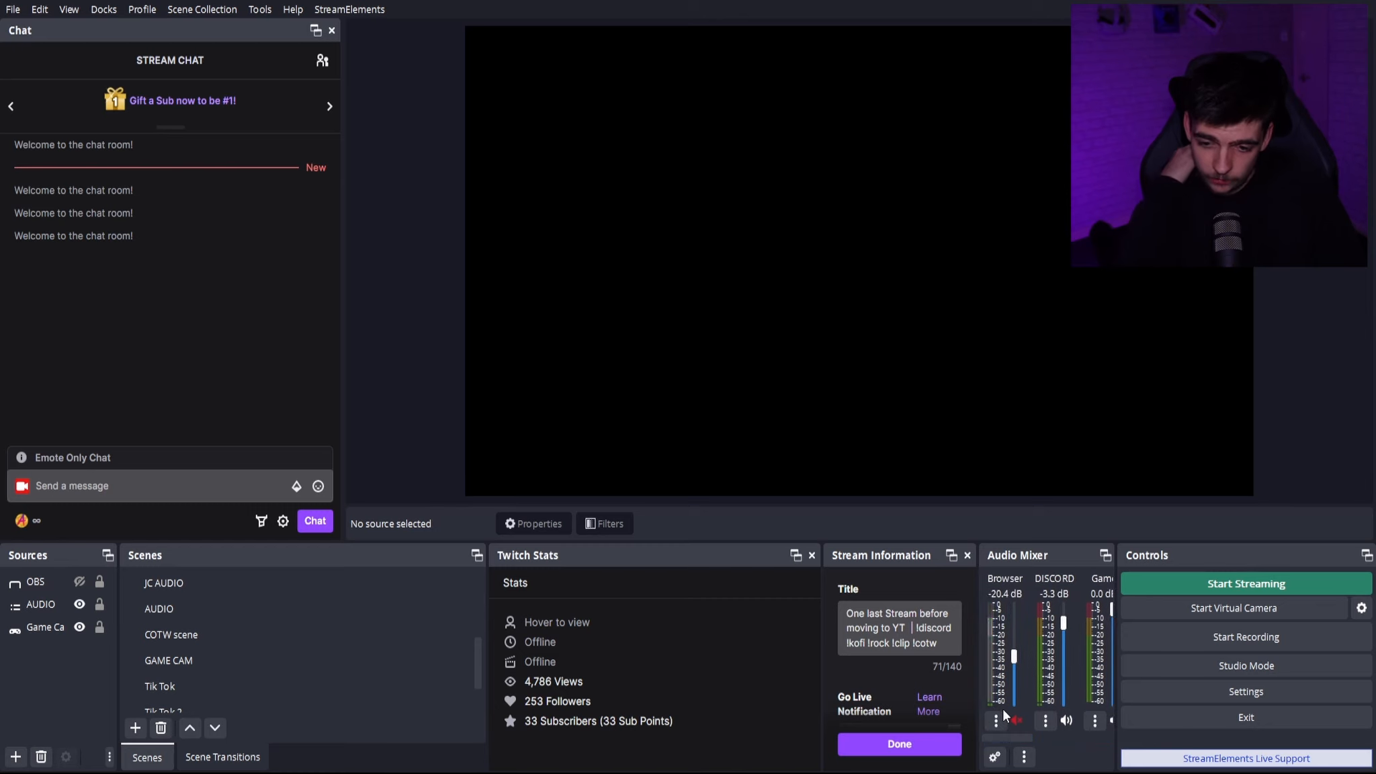
{"action": "left_click", "coordinate": [994, 757]}
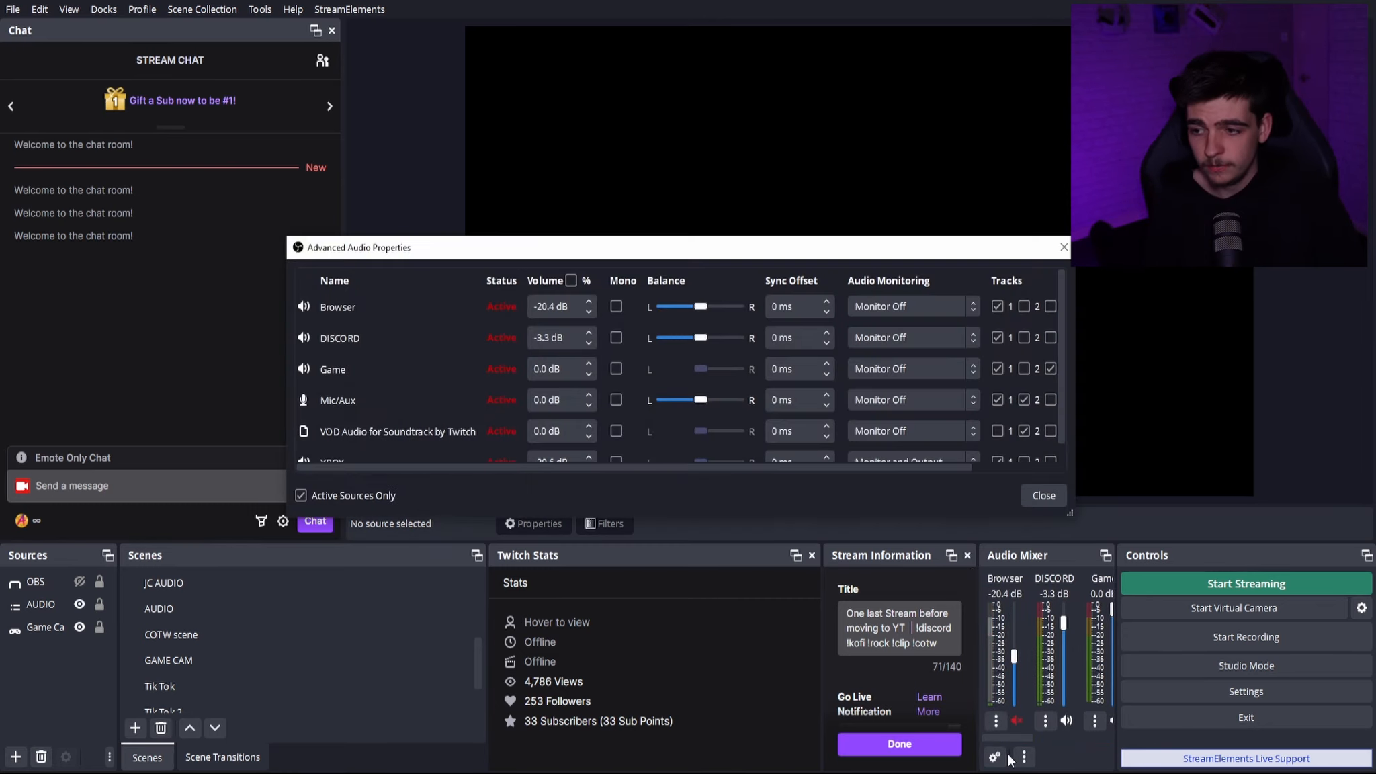
{"action": "scroll", "coordinate": [437, 410], "scroll_direction": "down", "scroll_amount": 1}
{"action": "scroll", "coordinate": [421, 377], "scroll_direction": "up", "scroll_amount": 1}
{"action": "scroll", "coordinate": [421, 378], "scroll_direction": "down", "scroll_amount": 1}
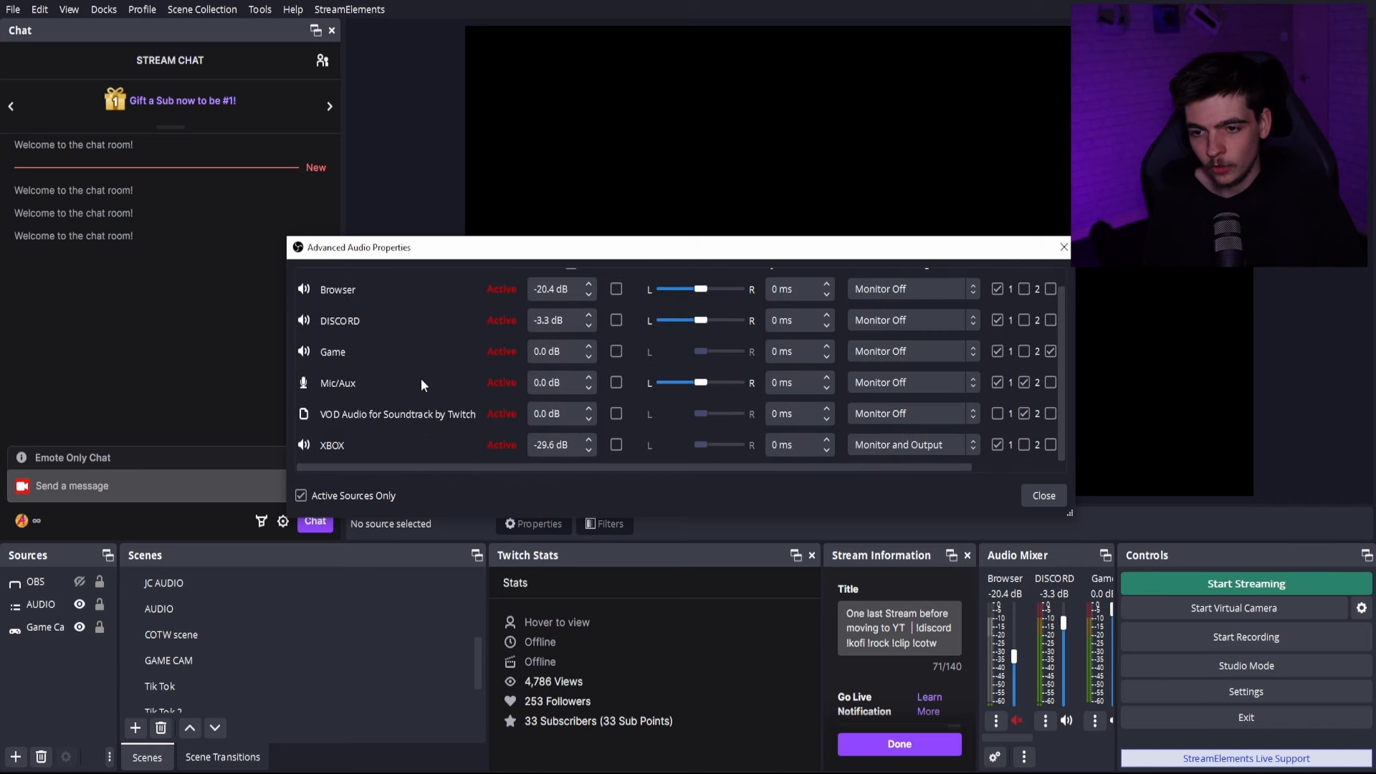
{"action": "left_click_drag", "start_coordinate": [711, 468], "coordinate": [733, 473]}
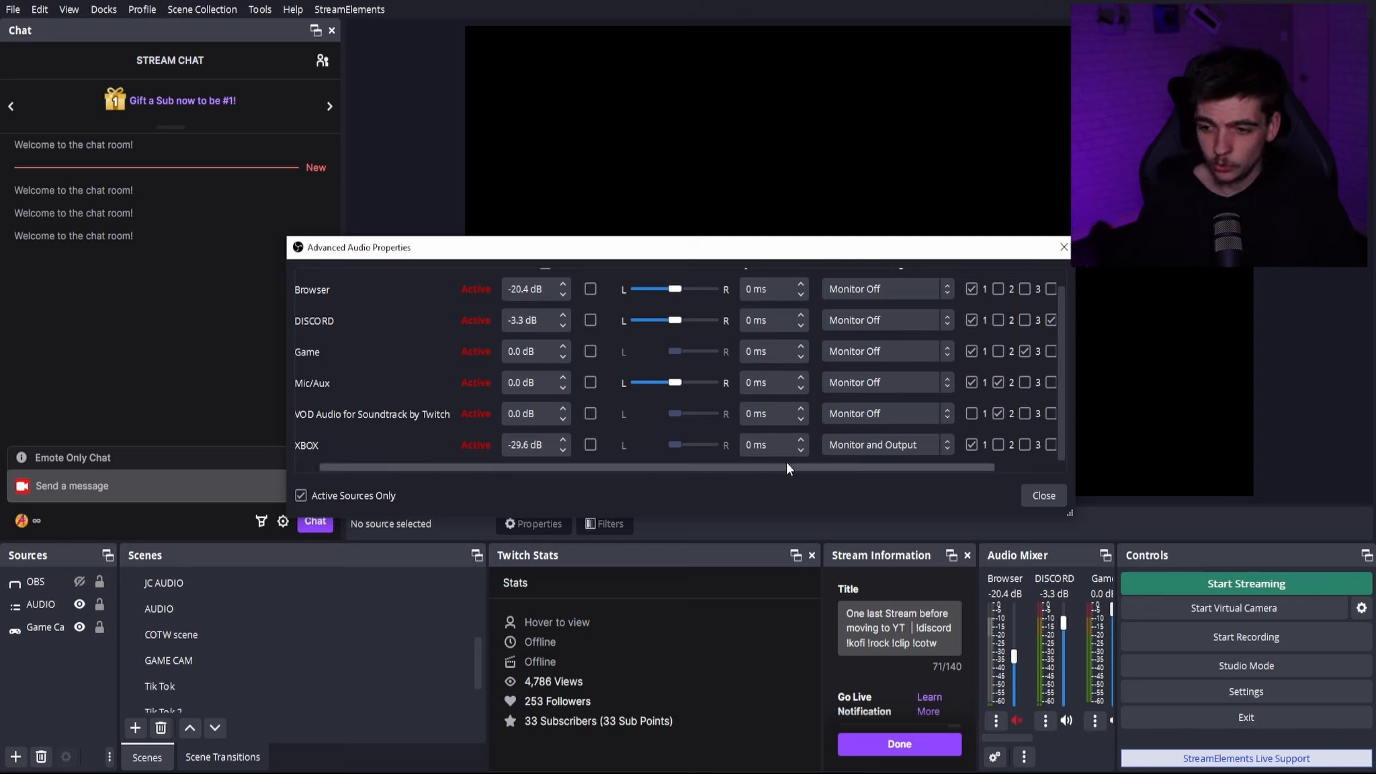
{"action": "left_click_drag", "start_coordinate": [787, 467], "coordinate": [905, 468]}
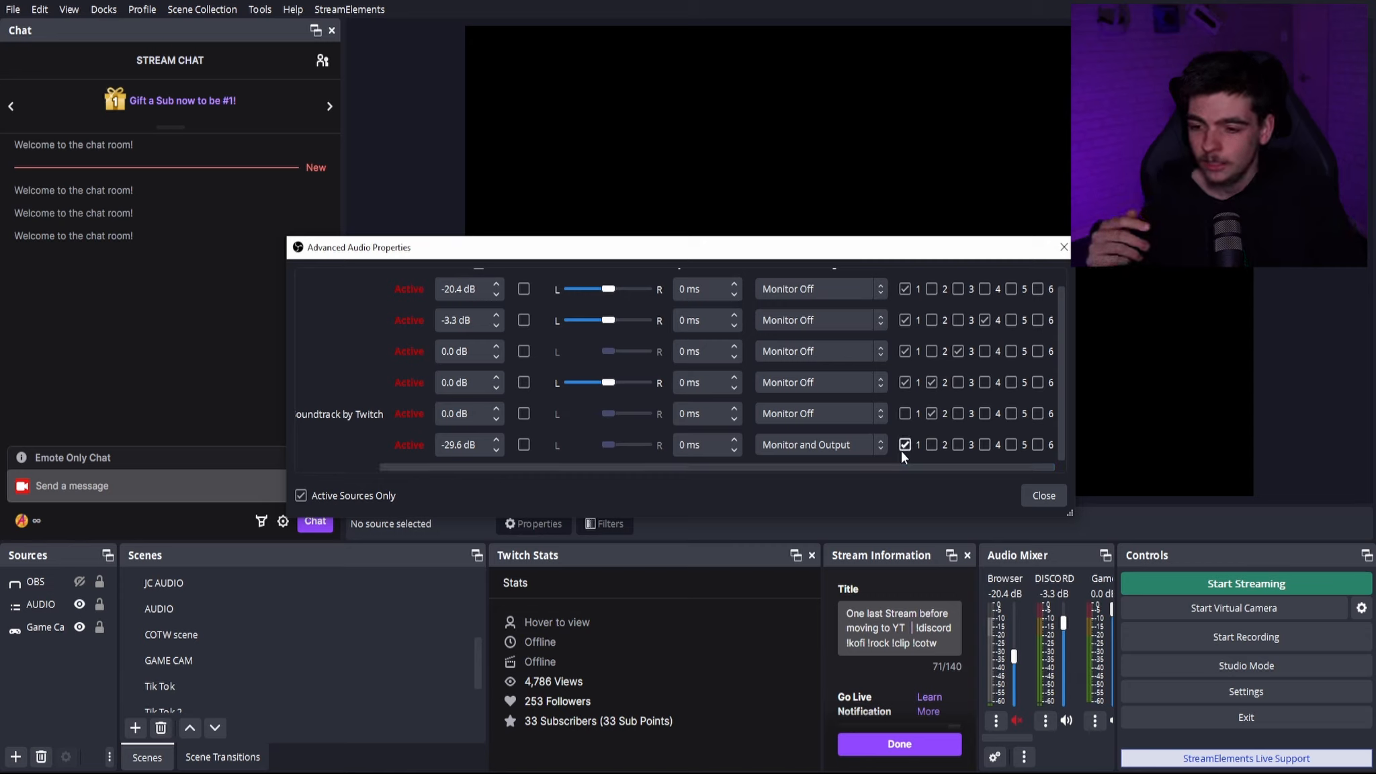
- Remove VOD Audio for Soundtrack by Twitch from track 2 and close the advanced audio properties
{"action": "left_click_drag", "start_coordinate": [883, 466], "coordinate": [980, 468]}
{"action": "mouse_move", "coordinate": [884, 464]}
{"action": "left_mouse_down"}
{"action": "mouse_move", "coordinate": [813, 465]}
{"action": "mouse_move", "coordinate": [891, 476]}
{"action": "left_mouse_up"}
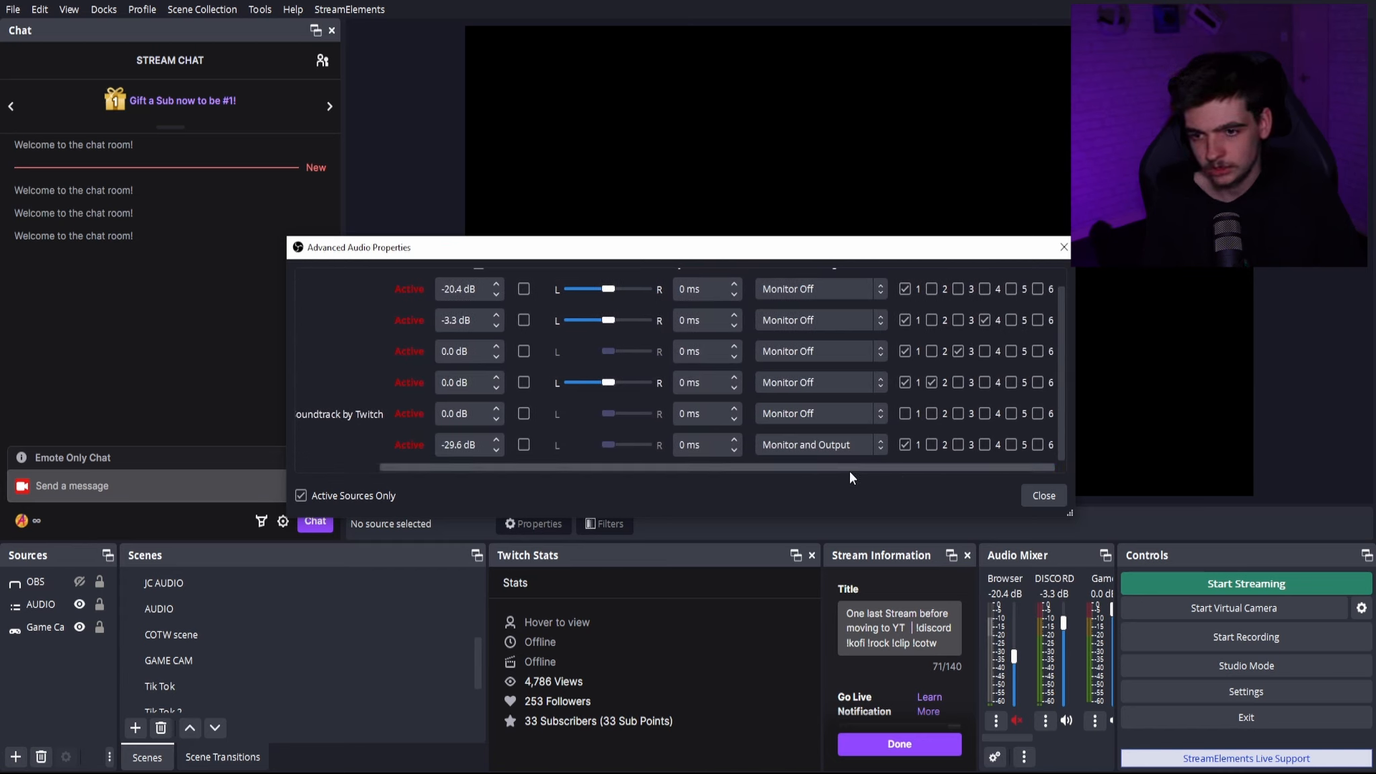
{"action": "left_click_drag", "start_coordinate": [850, 469], "coordinate": [1018, 474]}
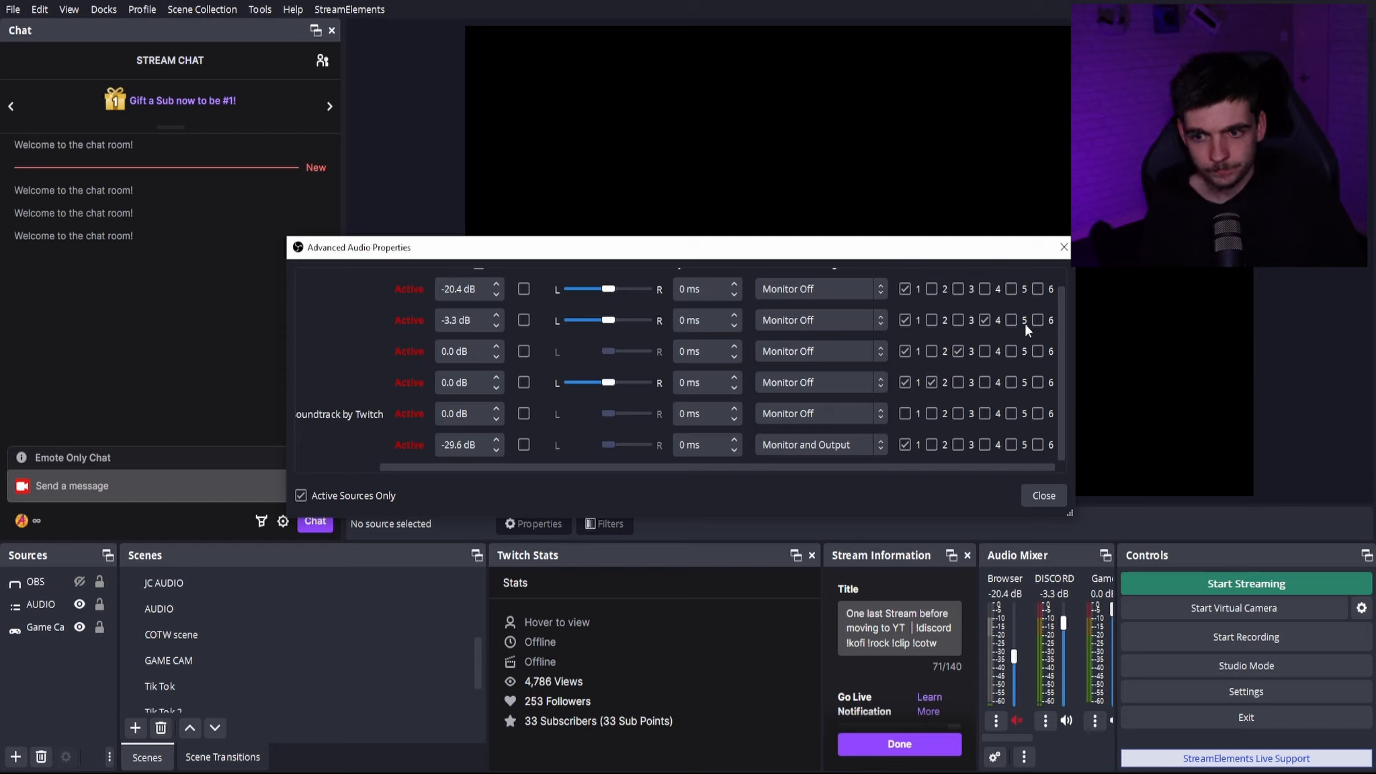
{"action": "left_click", "coordinate": [1040, 495]}
{"action": "left_click_drag", "start_coordinate": [1002, 738], "coordinate": [954, 745]}
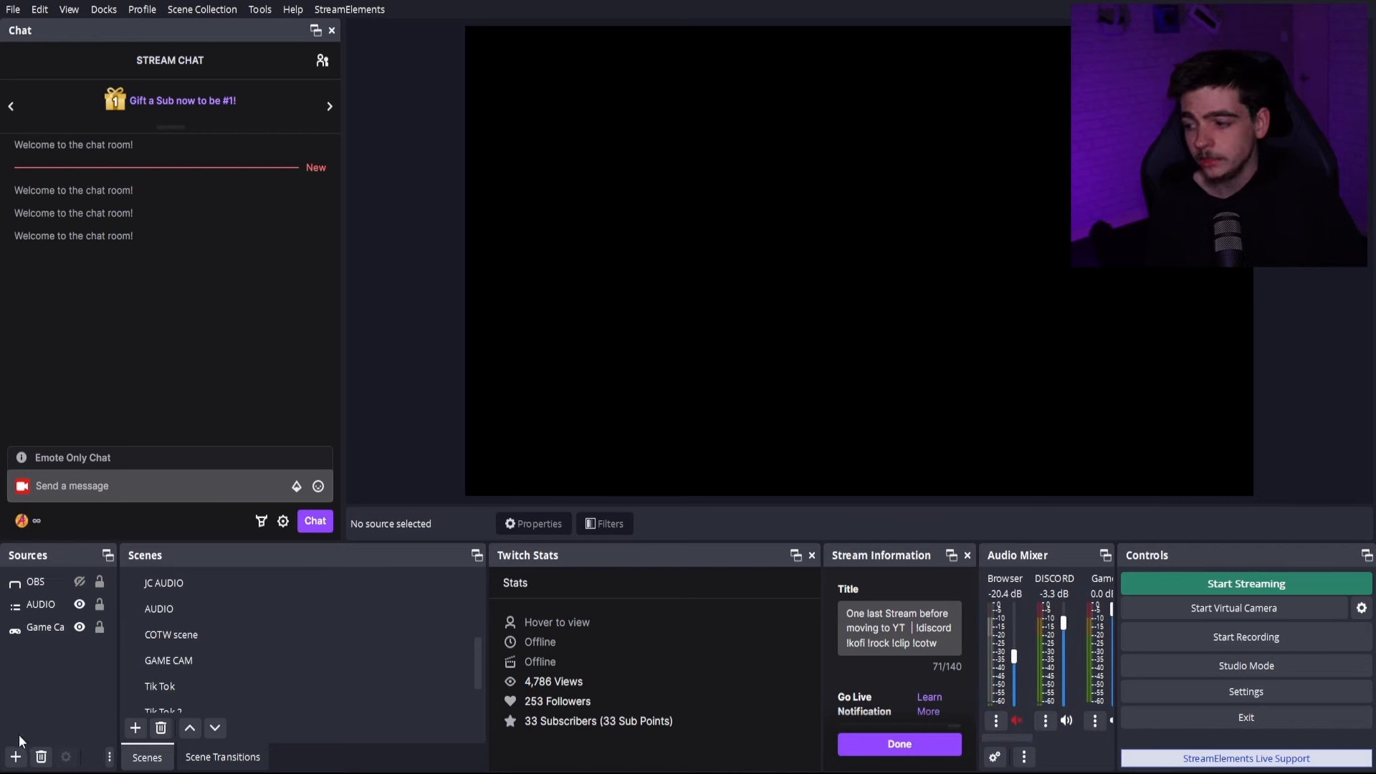
- Try adding a new Application Audio Capture (BETA) source named GAMIING
{"action": "left_click", "coordinate": [16, 757]}
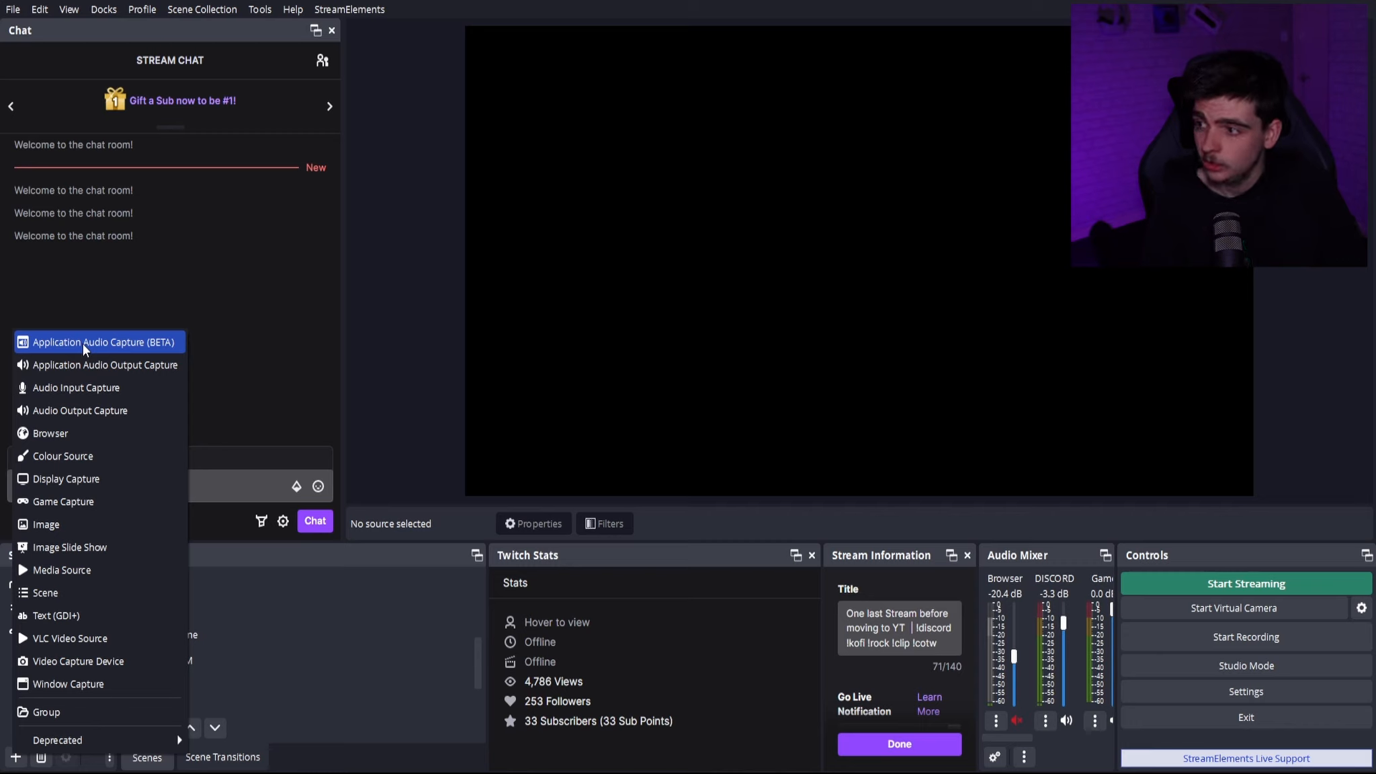
{"action": "left_click", "coordinate": [82, 343]}
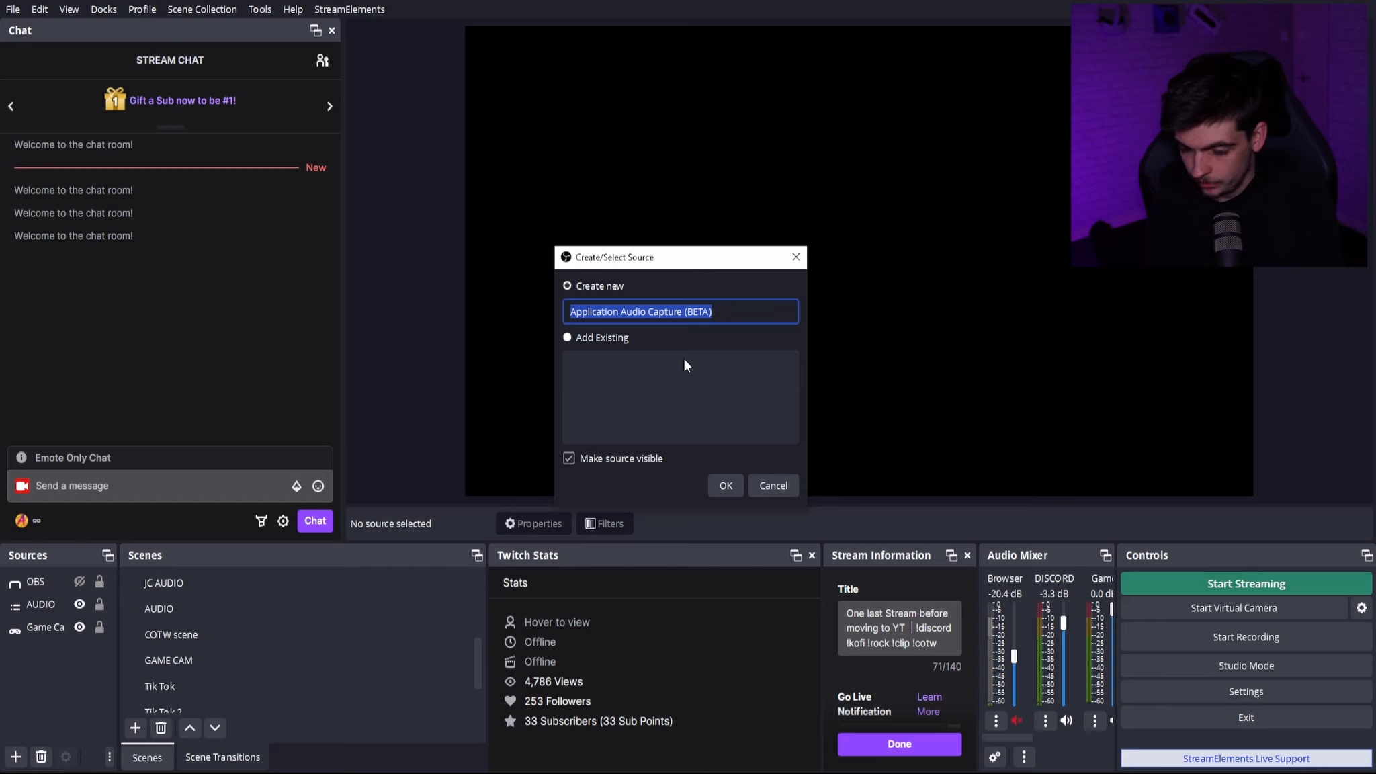
{"action": "key", "text": "BackSpace"}
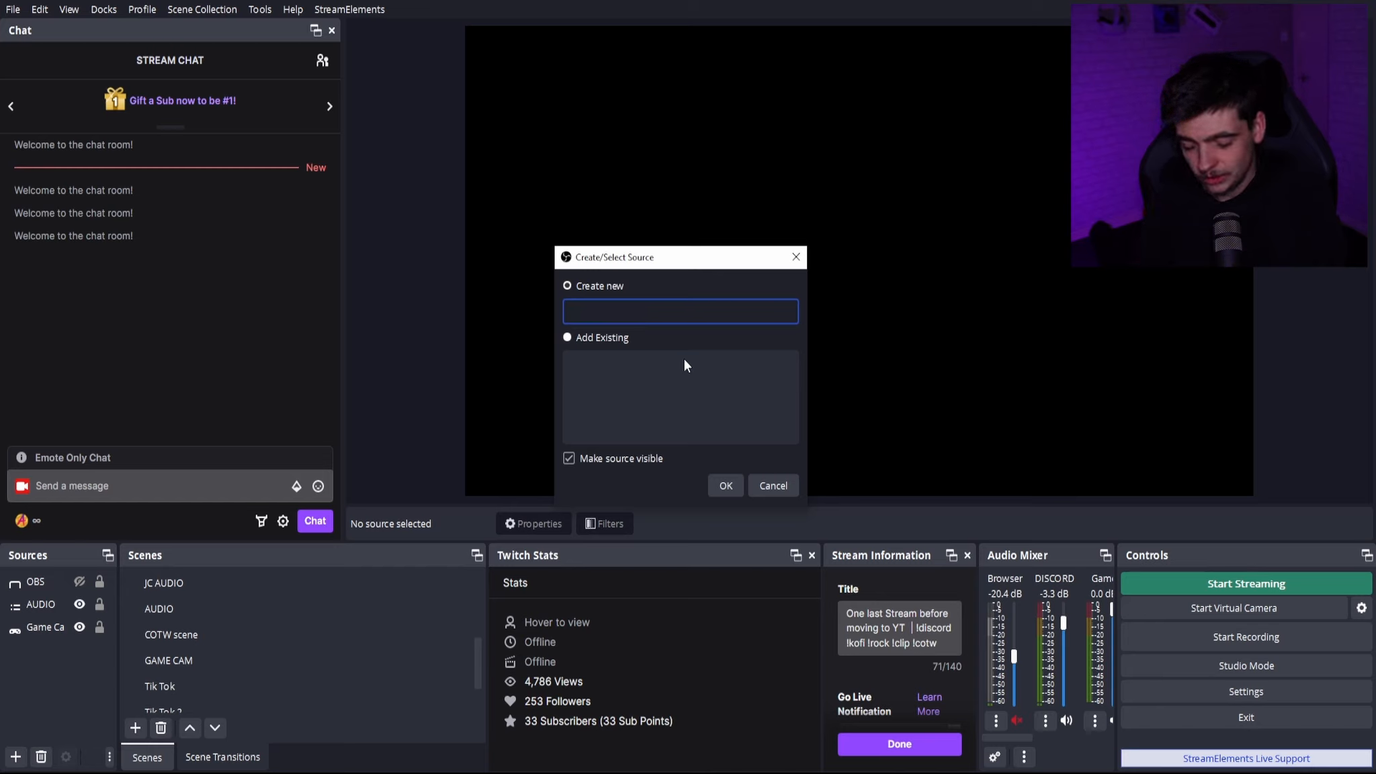
{"action": "type", "text": "GAM"}
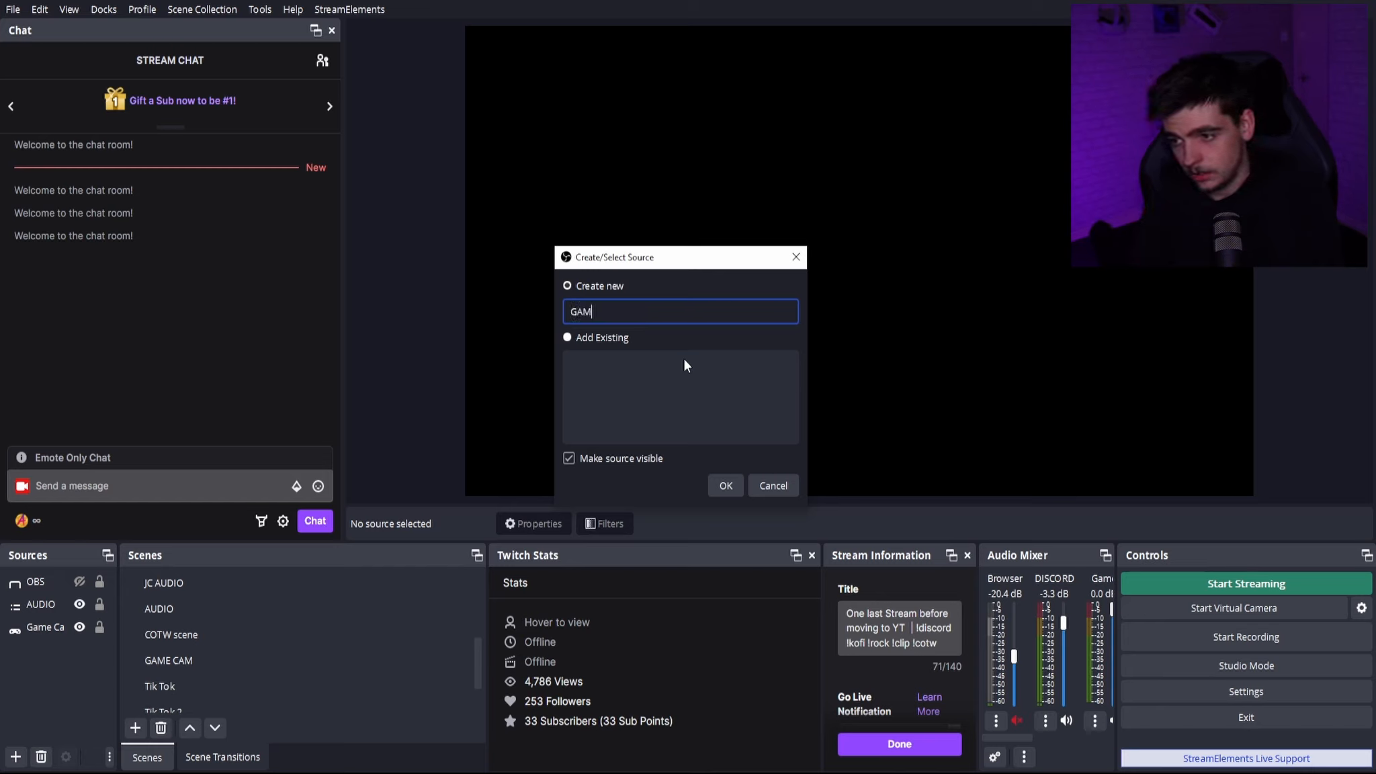
{"action": "type", "text": "IING"}
{"action": "key", "text": "Return"}
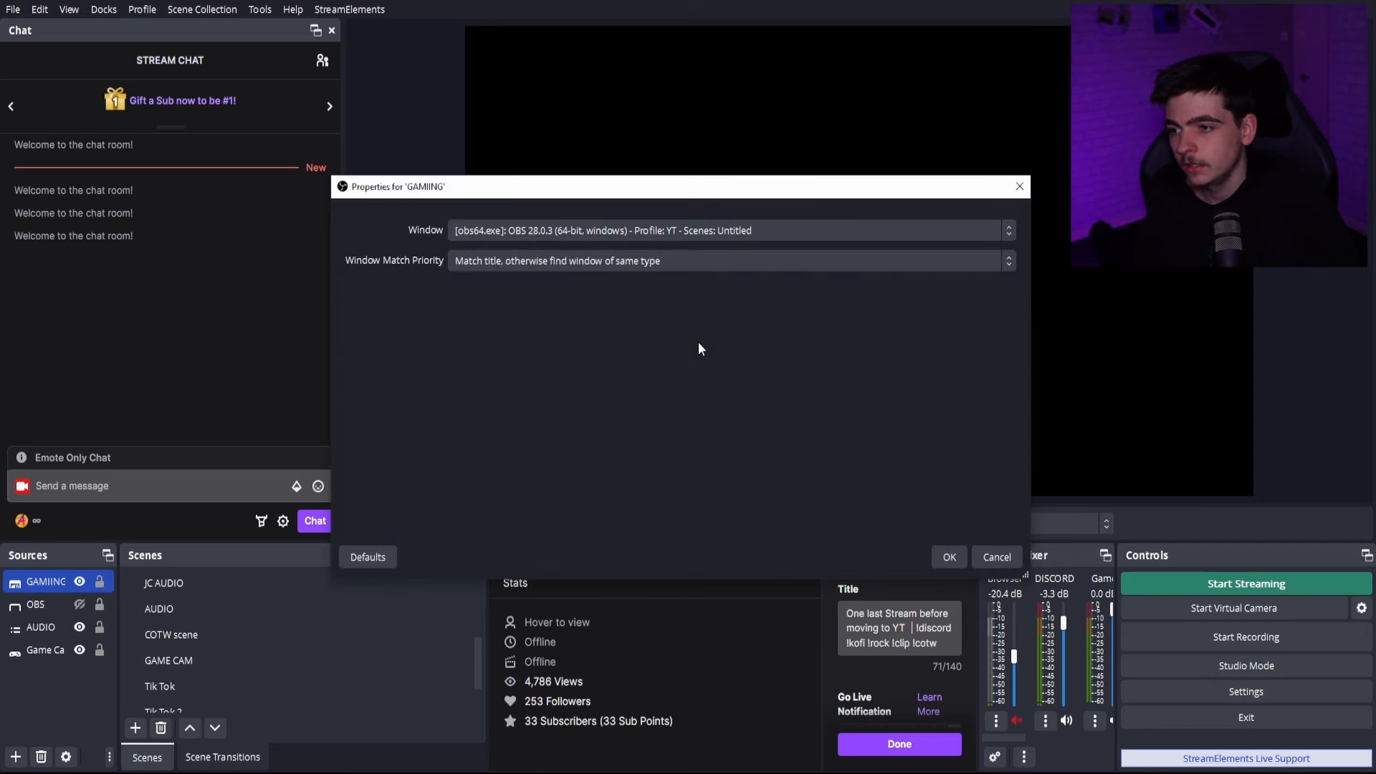
- Examine the capturable windows and the window match priority options for the new audio capture source, keeping the same-type match
{"action": "left_click", "coordinate": [768, 231]}
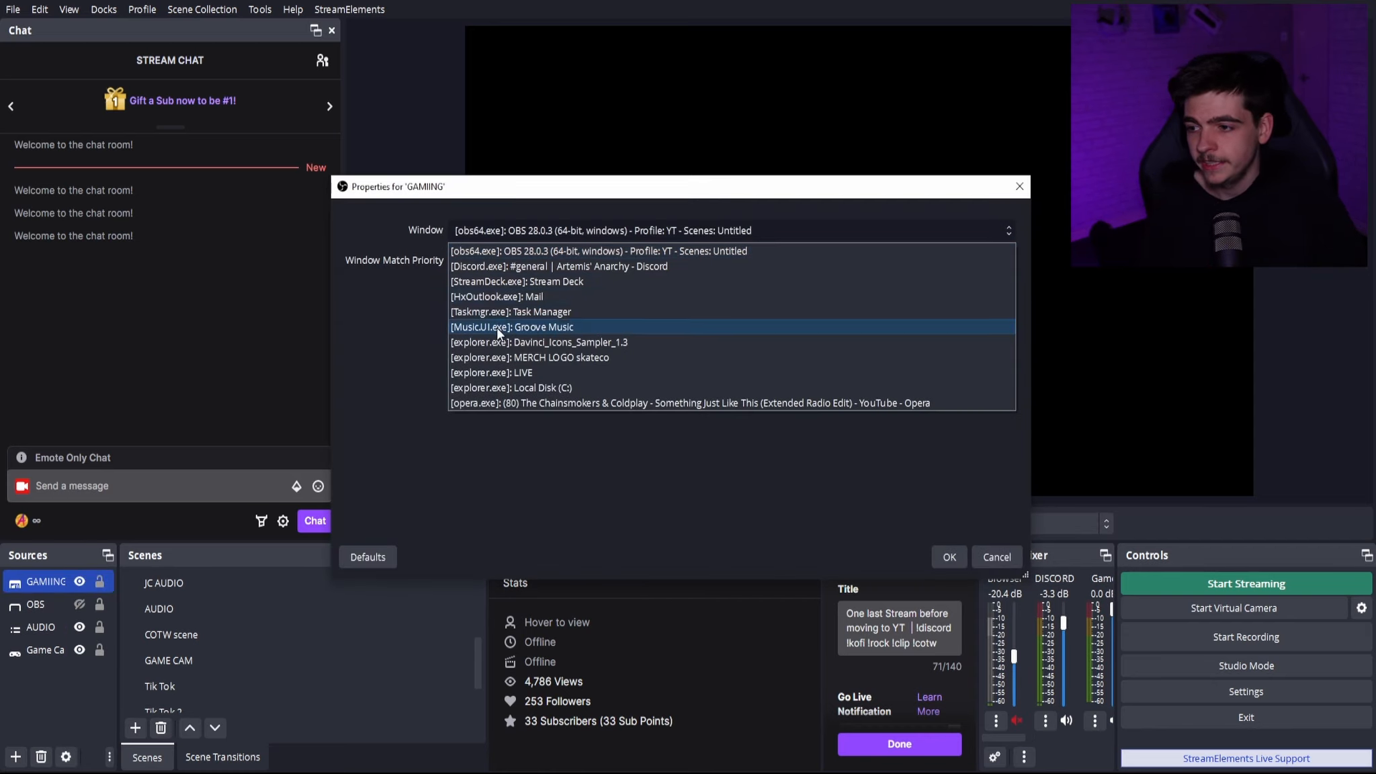
{"action": "left_click", "coordinate": [380, 377]}
{"action": "left_click", "coordinate": [571, 262]}
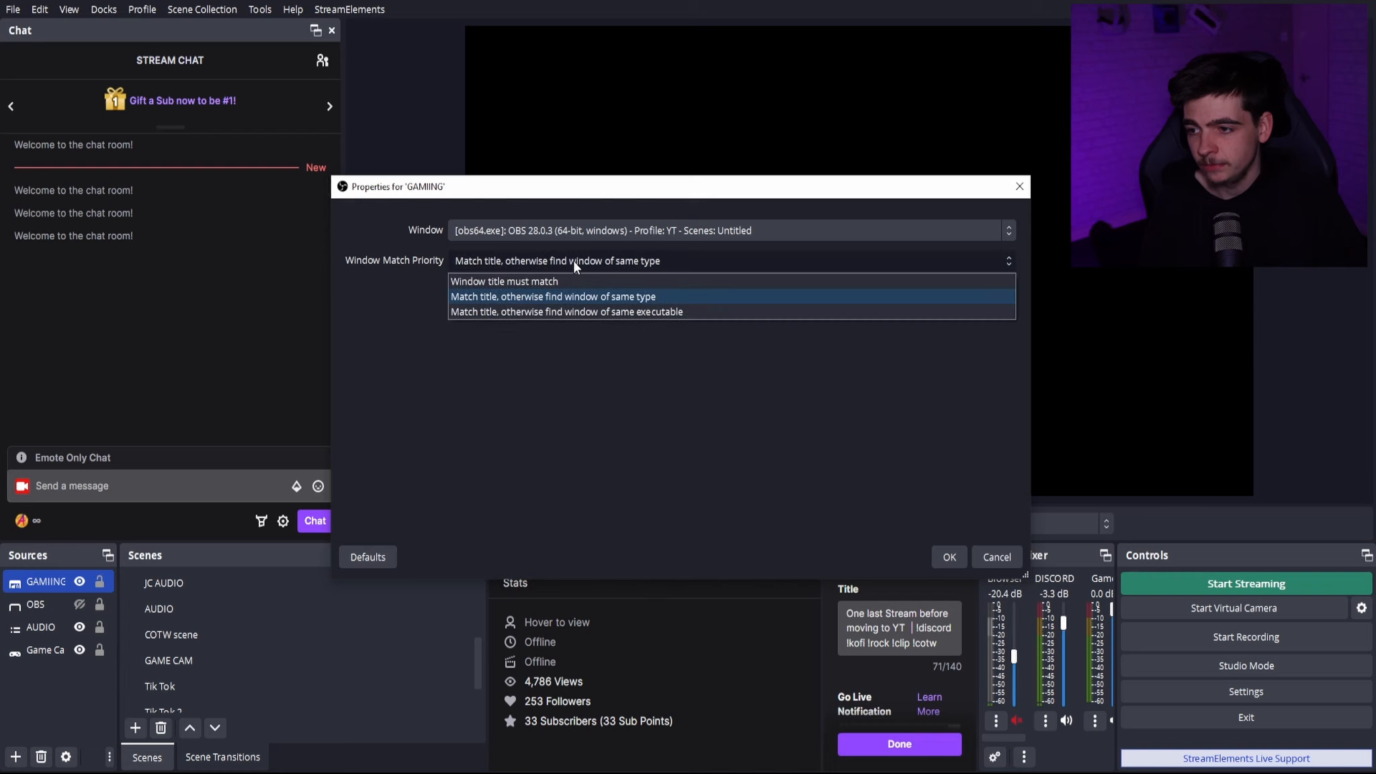
{"action": "left_click", "coordinate": [555, 301]}
{"action": "left_click", "coordinate": [604, 227]}
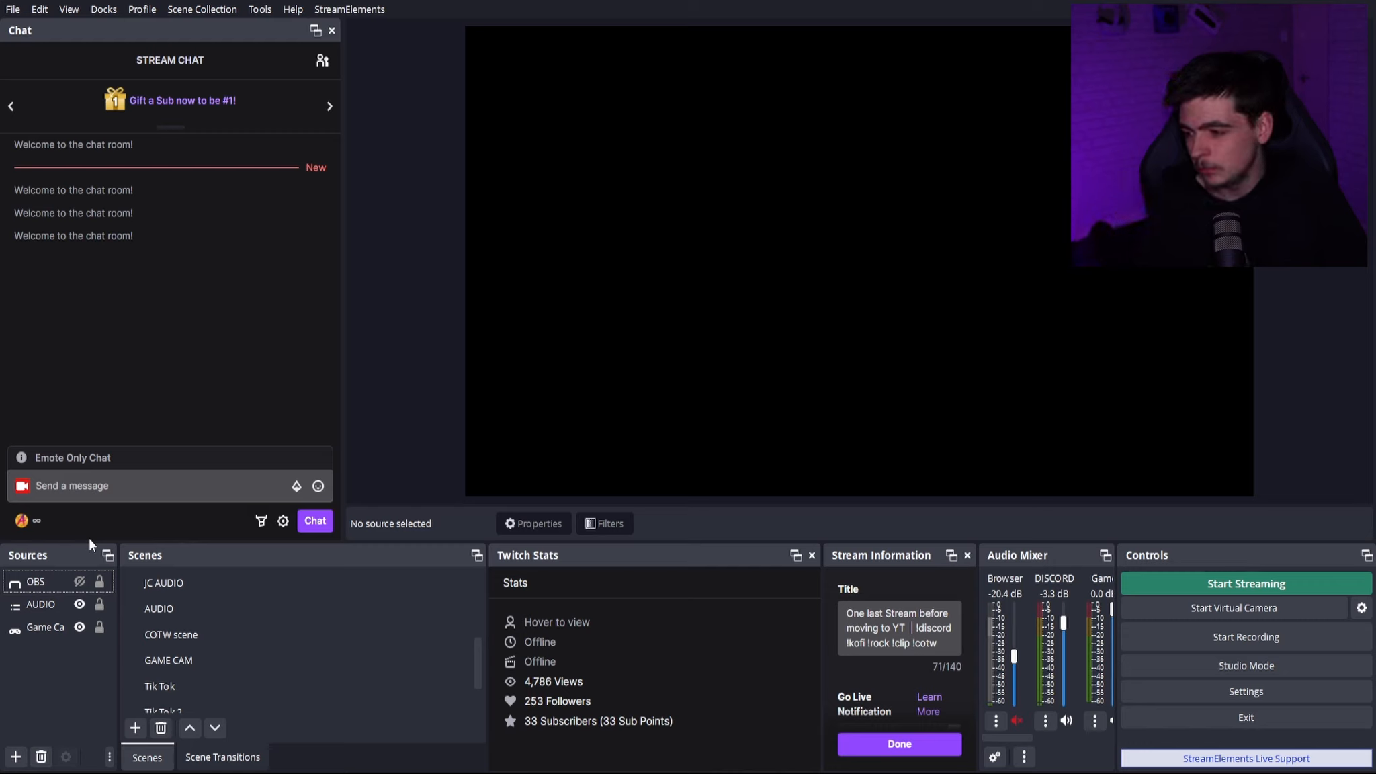
- Add a new Application Audio Output Capture source named gaming
{"action": "left_click", "coordinate": [15, 756]}
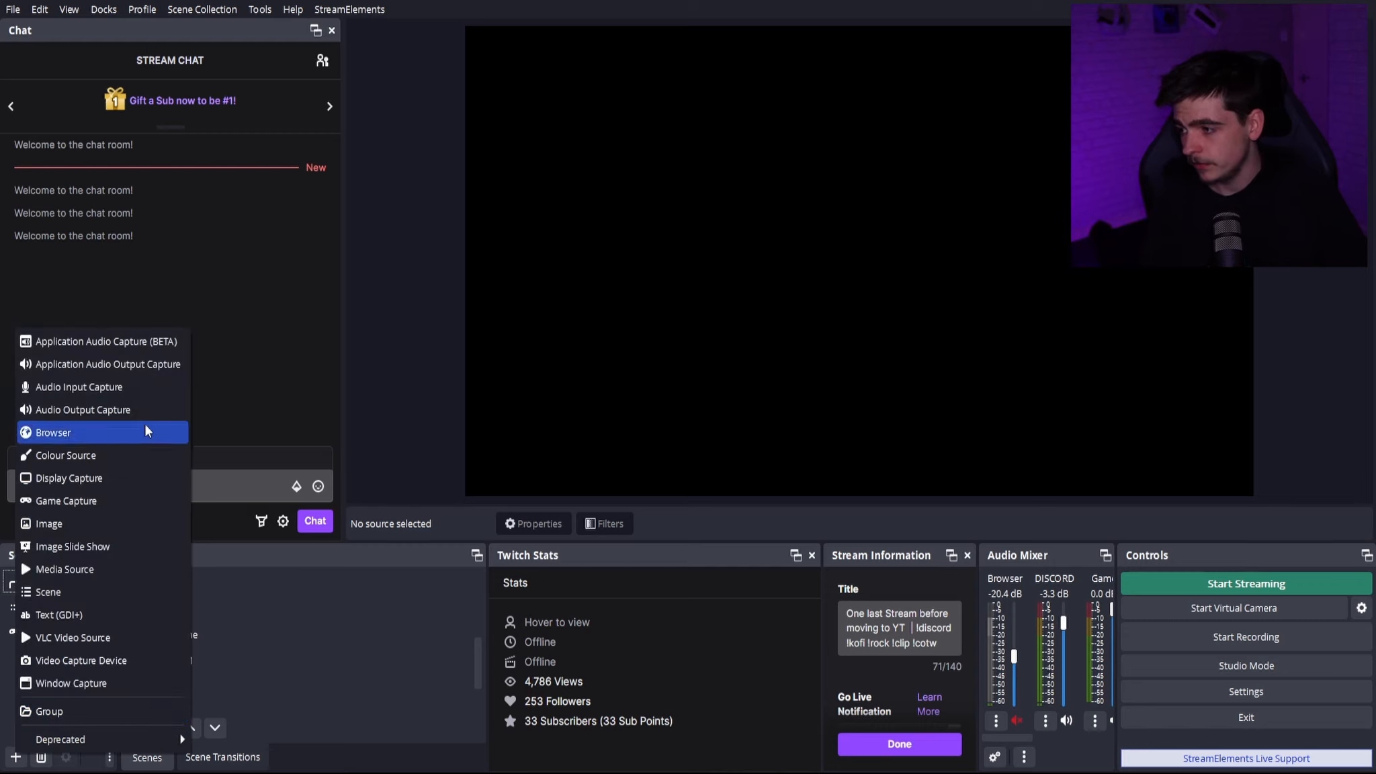
{"action": "left_click", "coordinate": [158, 366]}
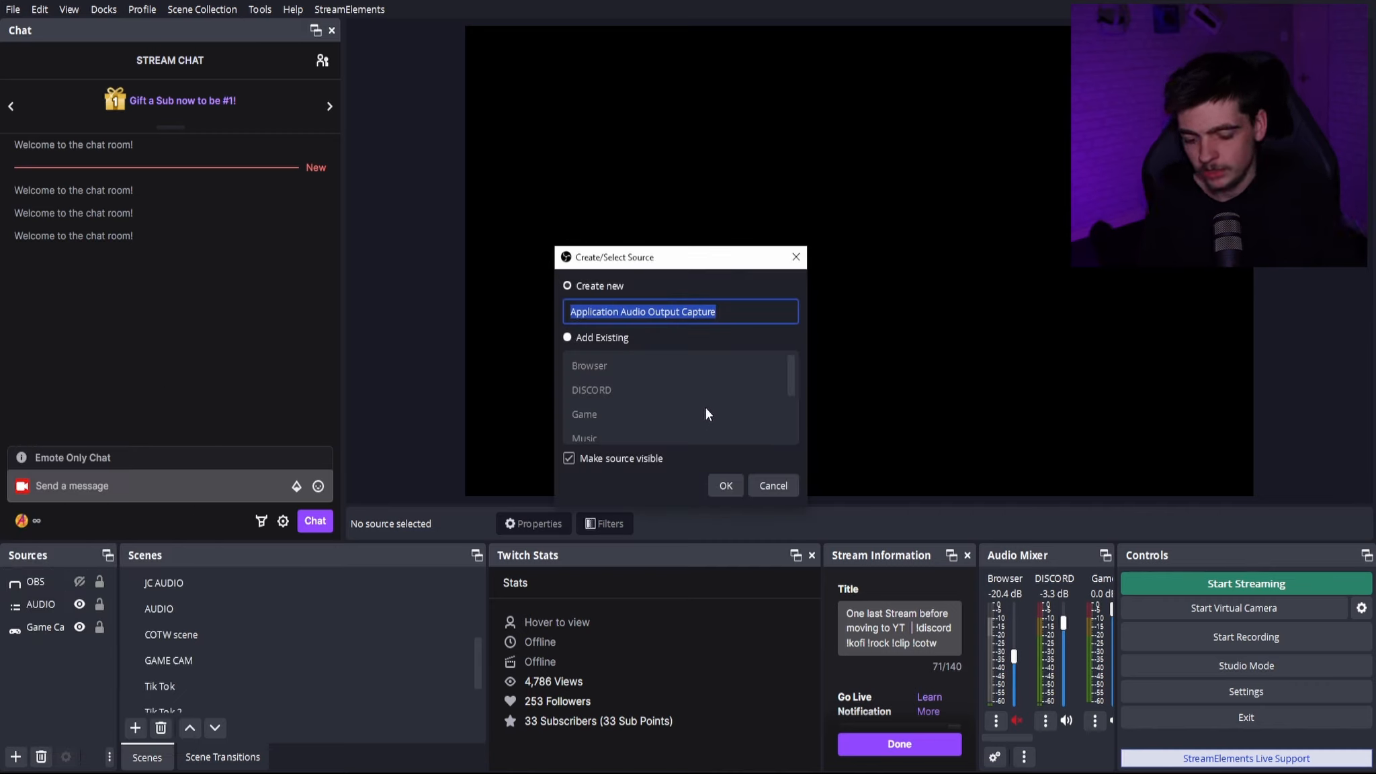
{"action": "type", "text": "gaming"}
{"action": "key", "text": "Return"}
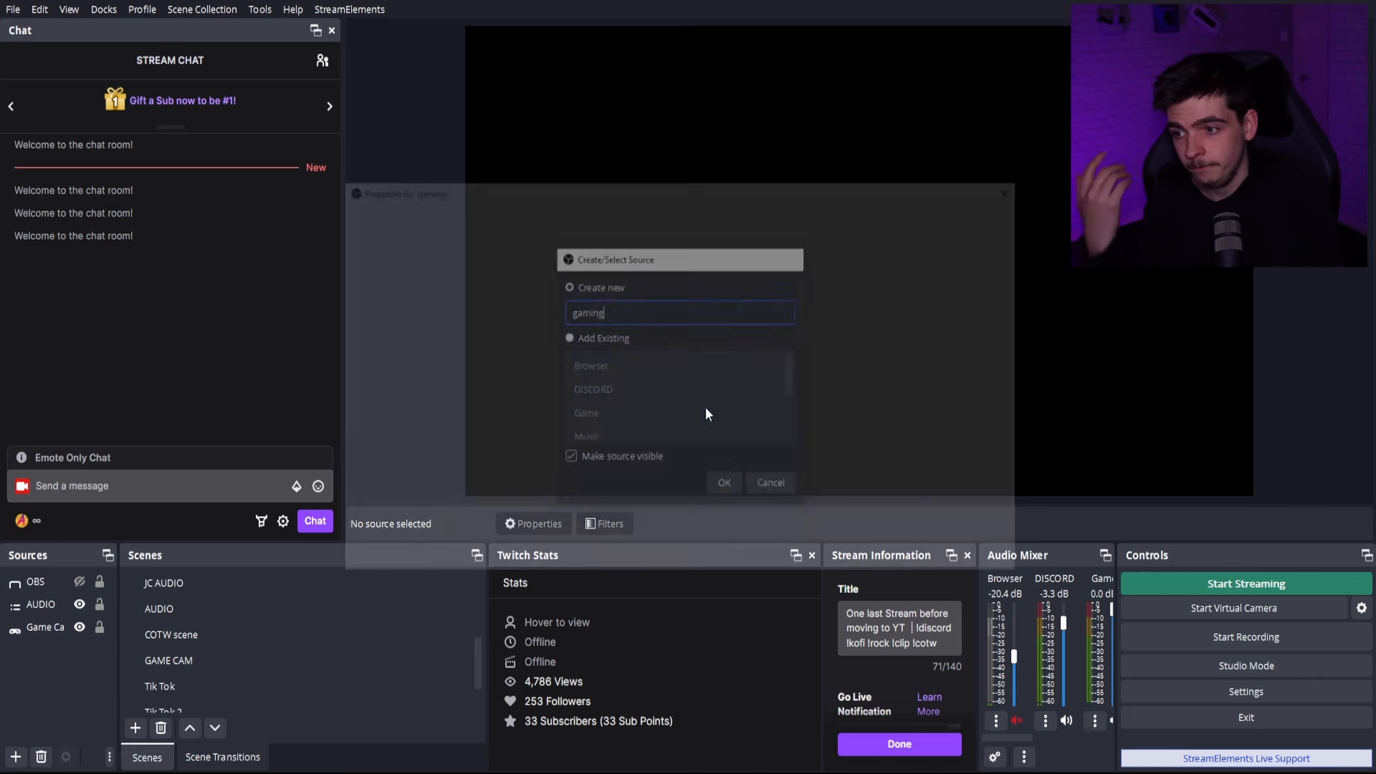
- Confirm the new gaming source and add steamwebhelper.exe, Discord.exe, steam.exe and Music.UI.exe to its captured executables
{"action": "left_click", "coordinate": [721, 479]}
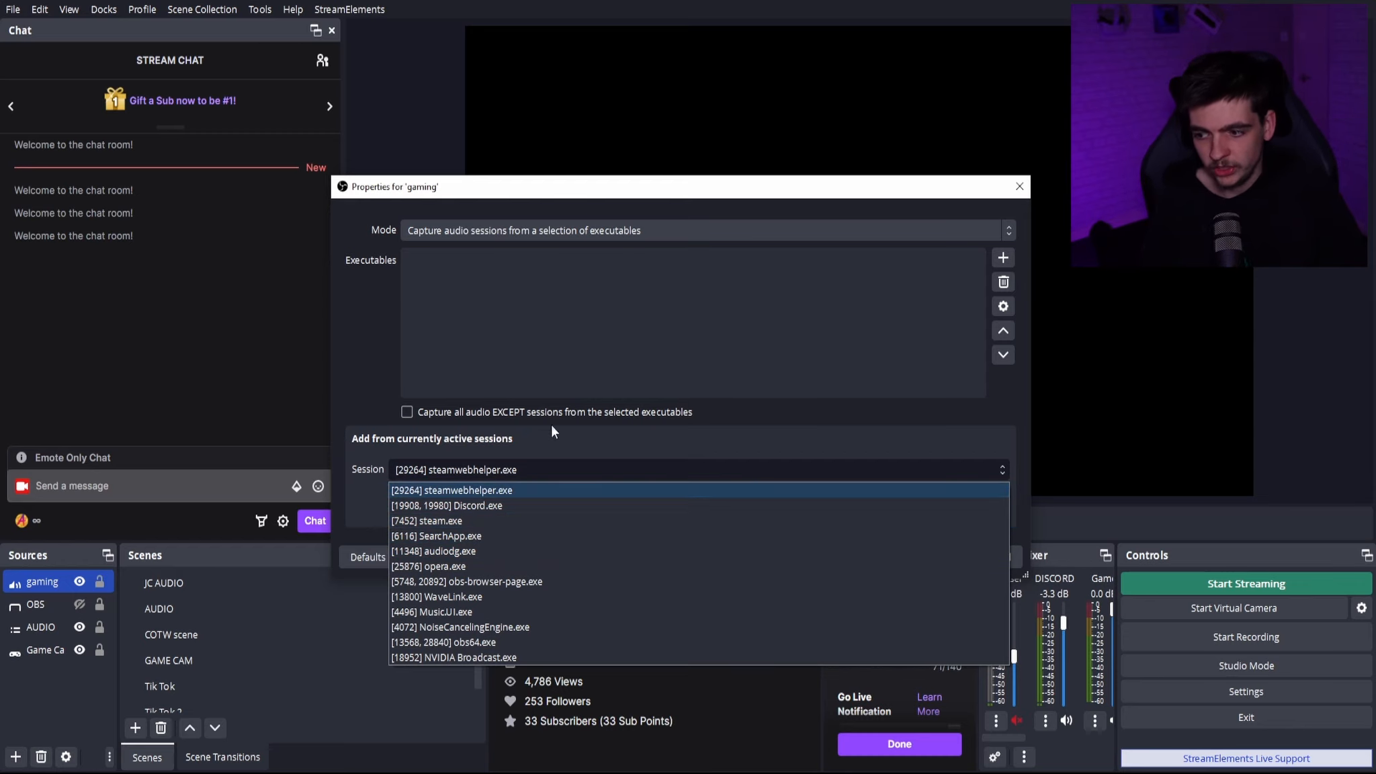
{"action": "left_click", "coordinate": [557, 490]}
{"action": "left_click", "coordinate": [443, 501]}
{"action": "left_click", "coordinate": [509, 463]}
{"action": "left_click", "coordinate": [478, 490]}
{"action": "left_click", "coordinate": [442, 504]}
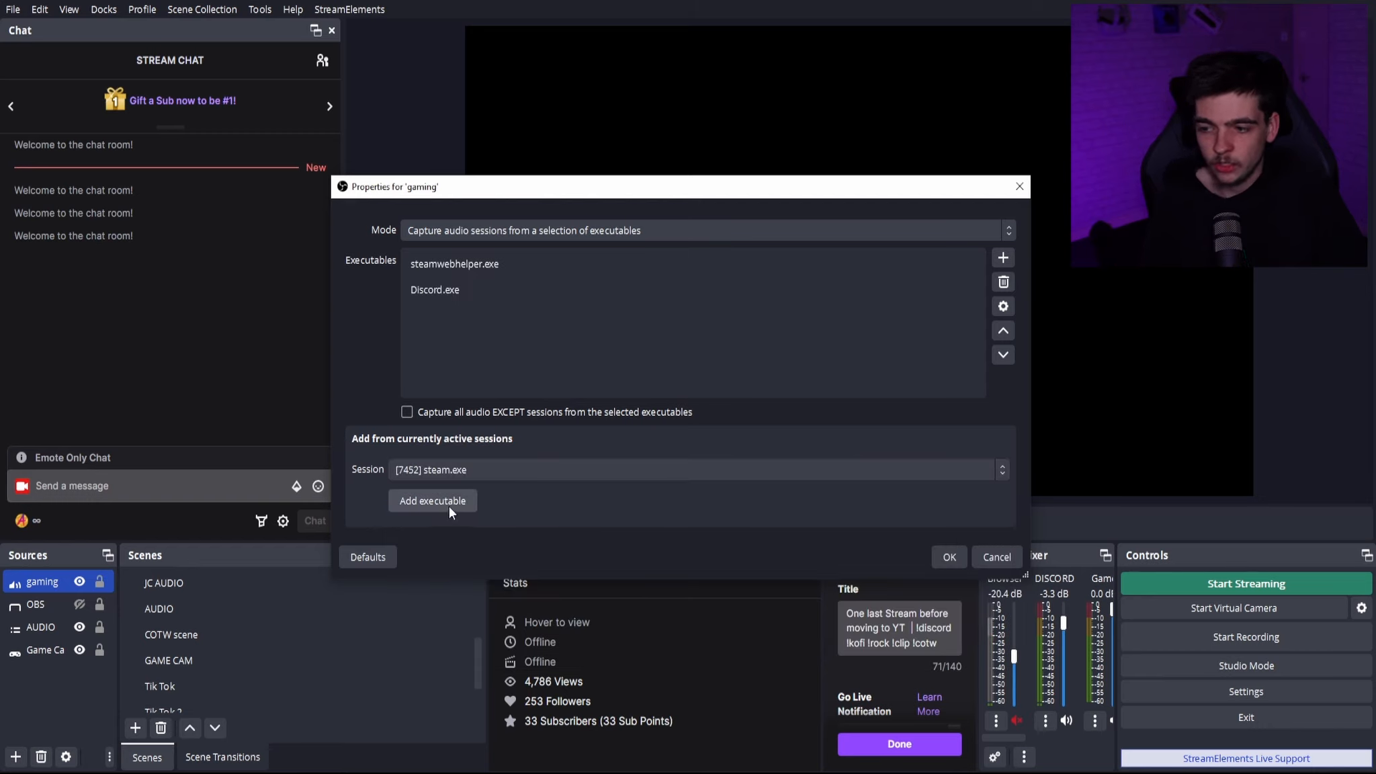
{"action": "left_click", "coordinate": [448, 505]}
{"action": "left_click", "coordinate": [450, 503]}
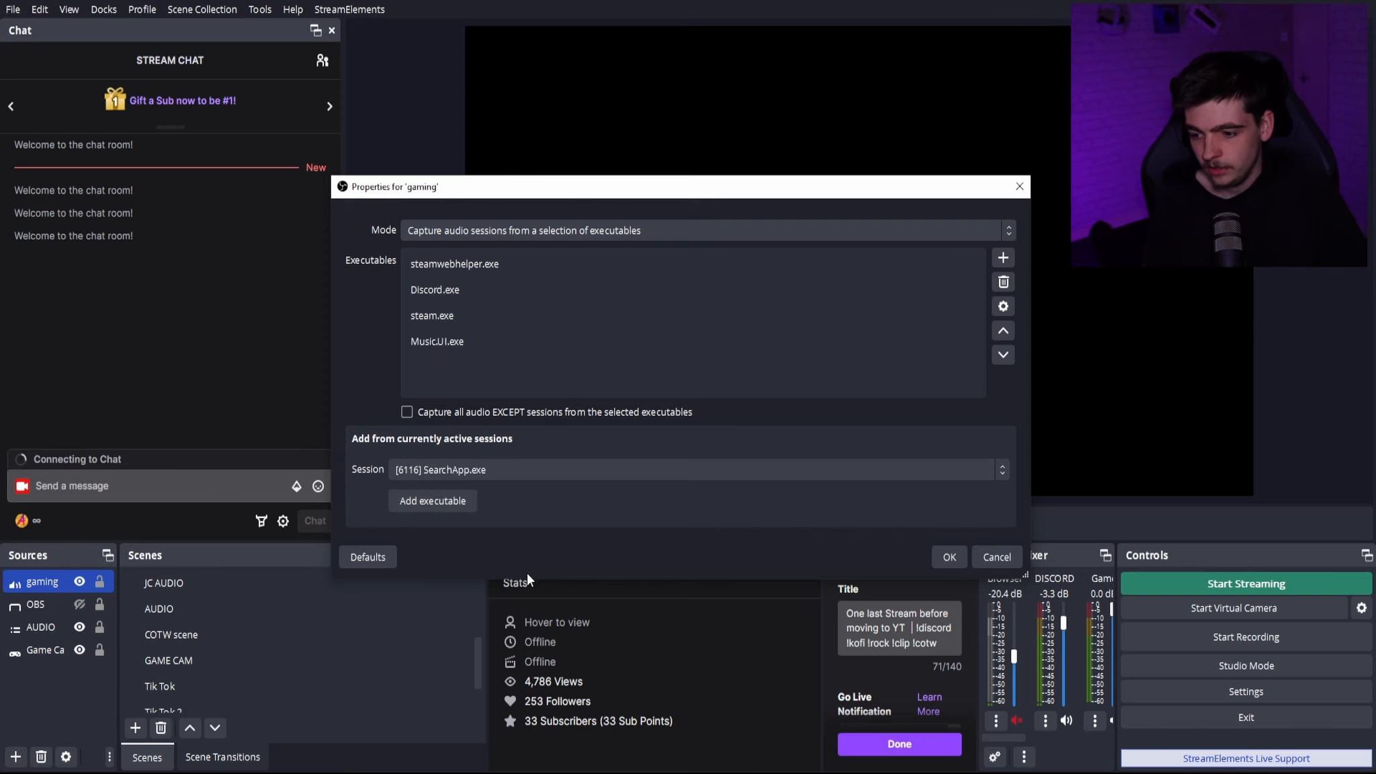
- Play a track in the Groove music player, check the gaming source's meter in the audio mixer, and close the player
{"action": "left_click", "coordinate": [501, 773]}
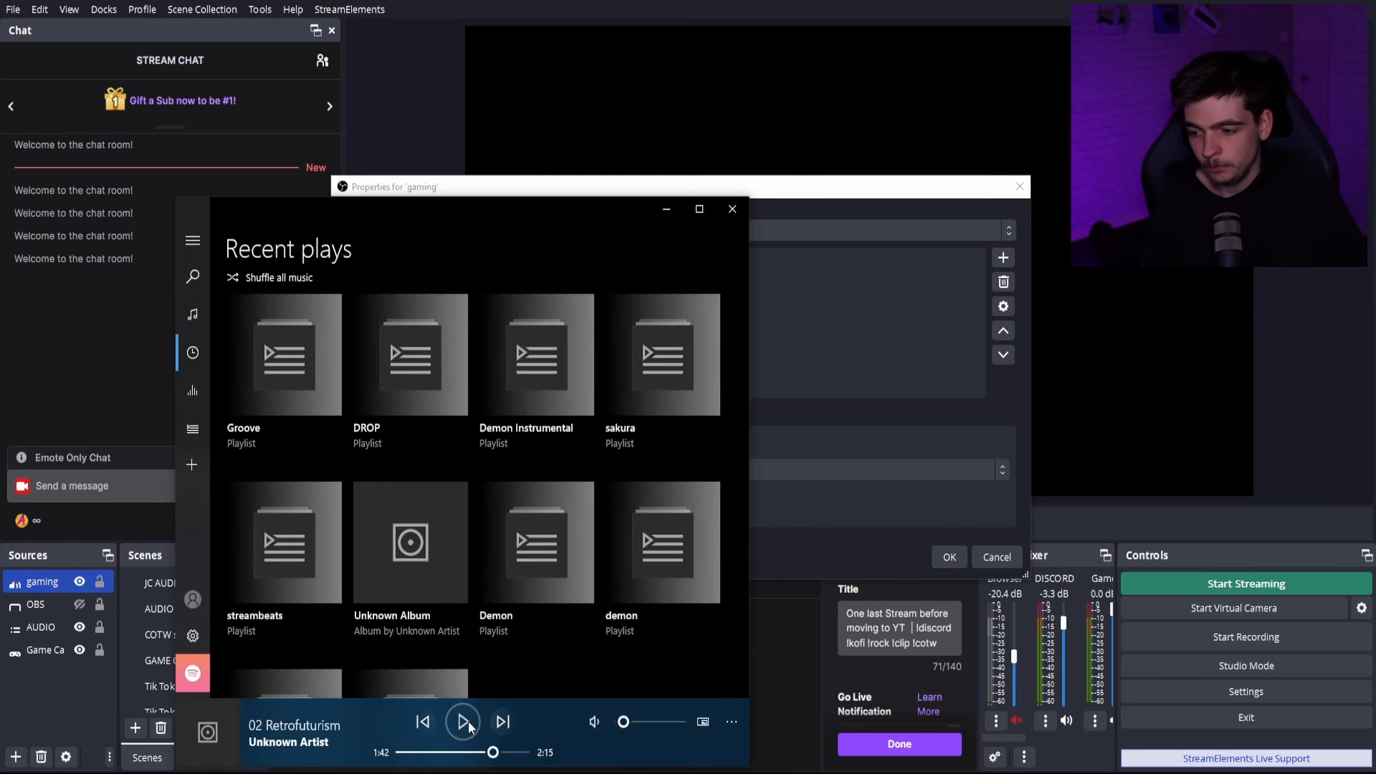
{"action": "left_click", "coordinate": [463, 721]}
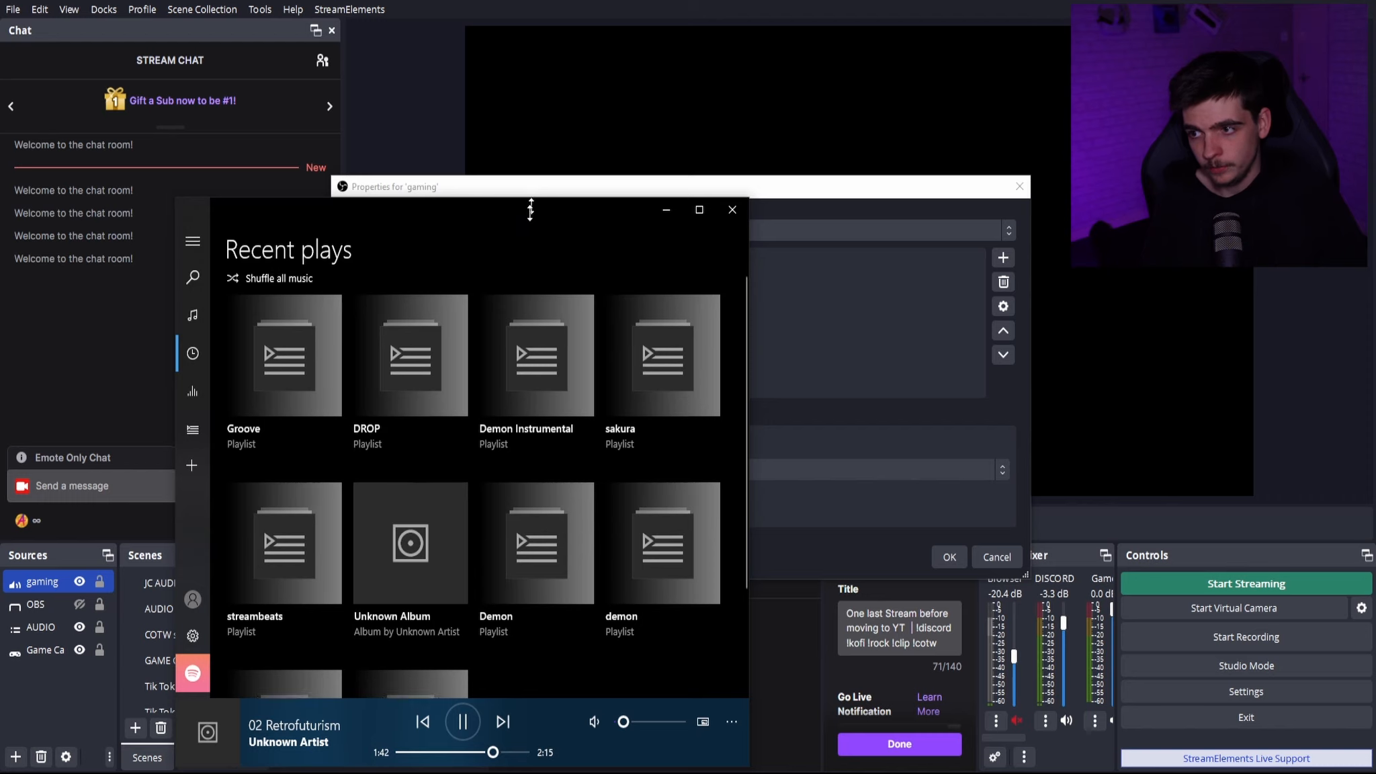
{"action": "left_click_drag", "start_coordinate": [530, 210], "coordinate": [531, 400]}
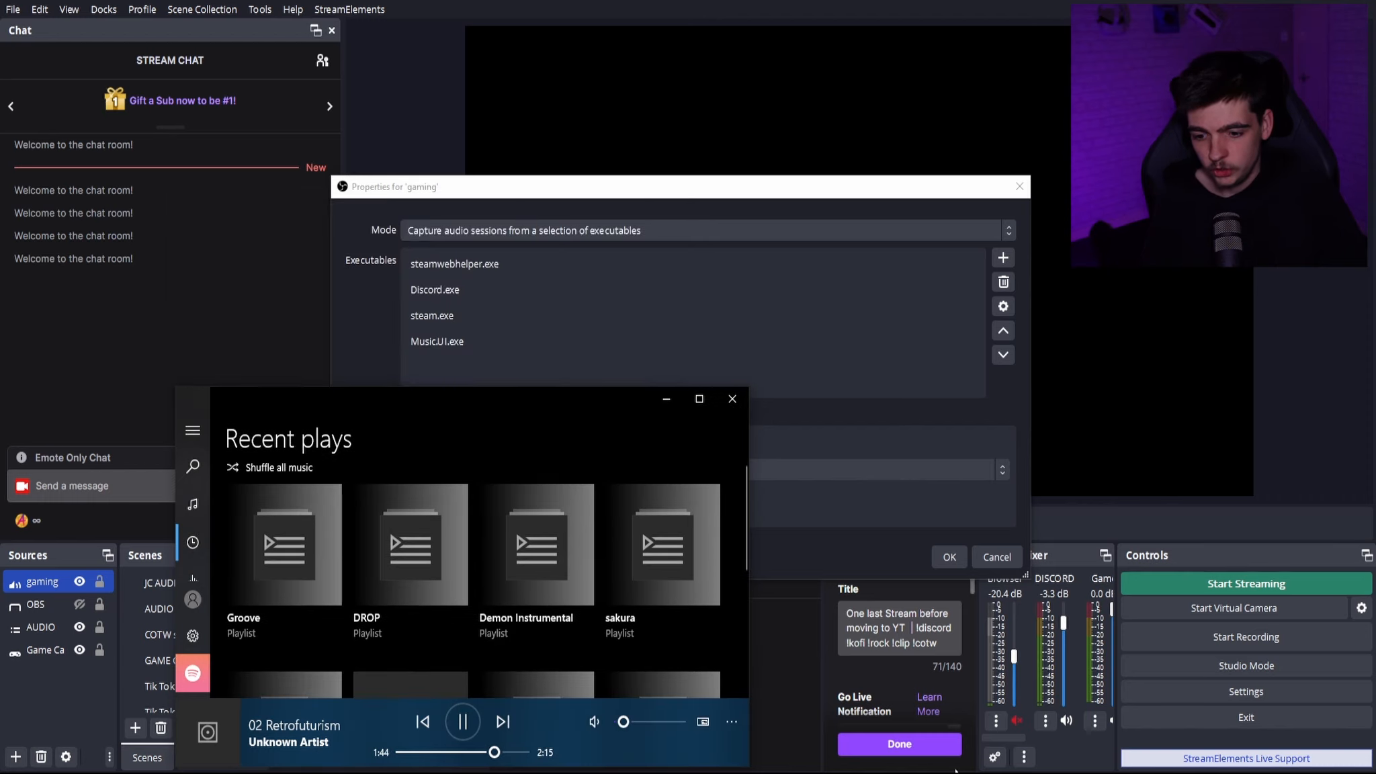
{"action": "left_click_drag", "start_coordinate": [995, 739], "coordinate": [1041, 719]}
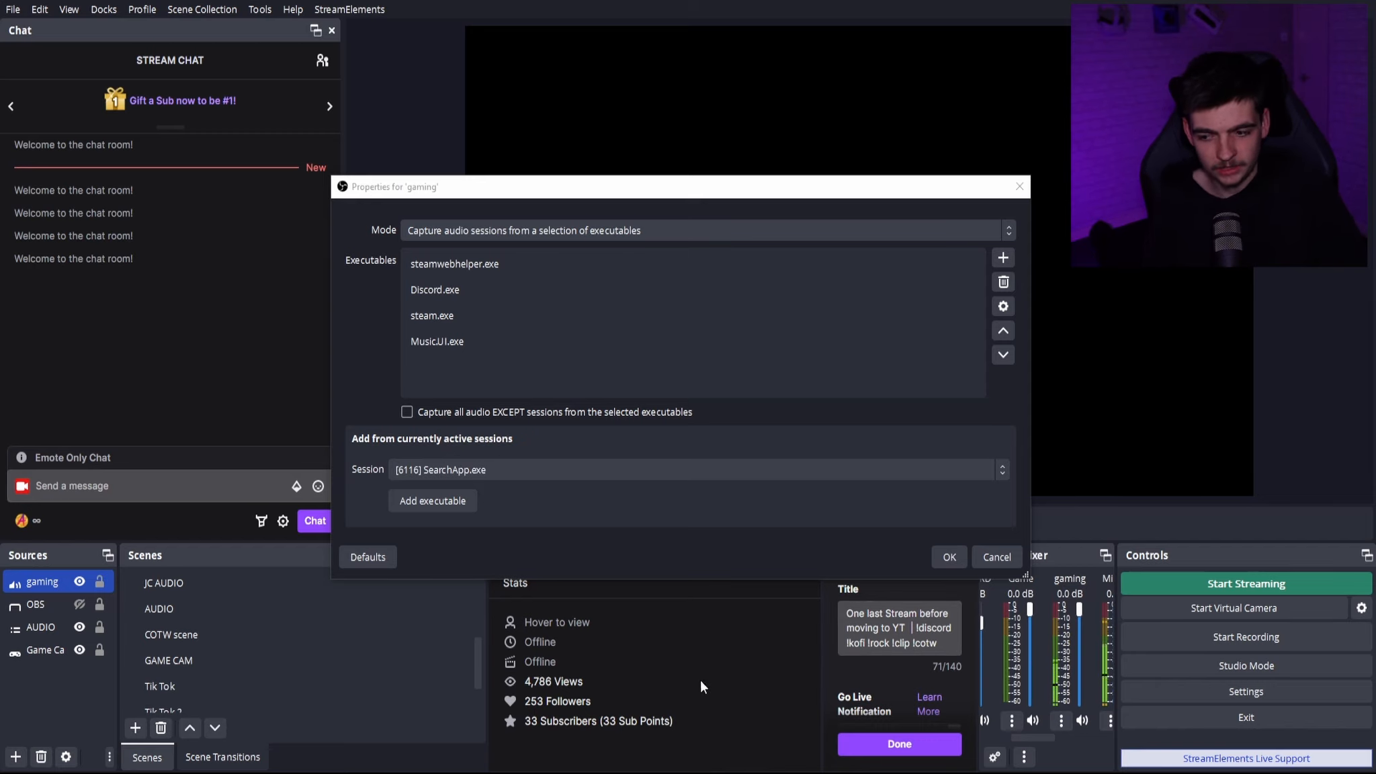
{"action": "key", "text": "alt+Tab"}
{"action": "left_click", "coordinate": [737, 401]}
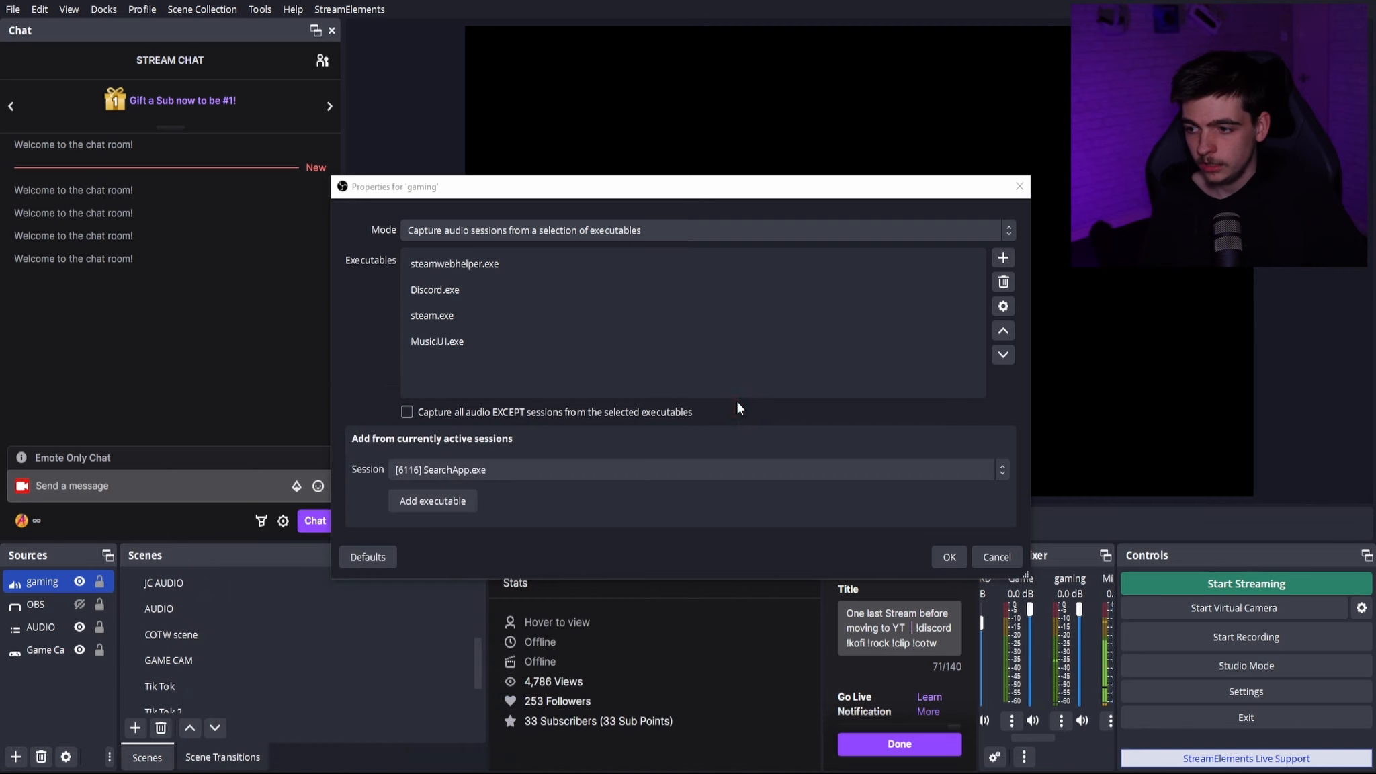
- Review the remaining active audio sessions, then close the gaming source's properties and save the changes
{"action": "left_click", "coordinate": [641, 470]}
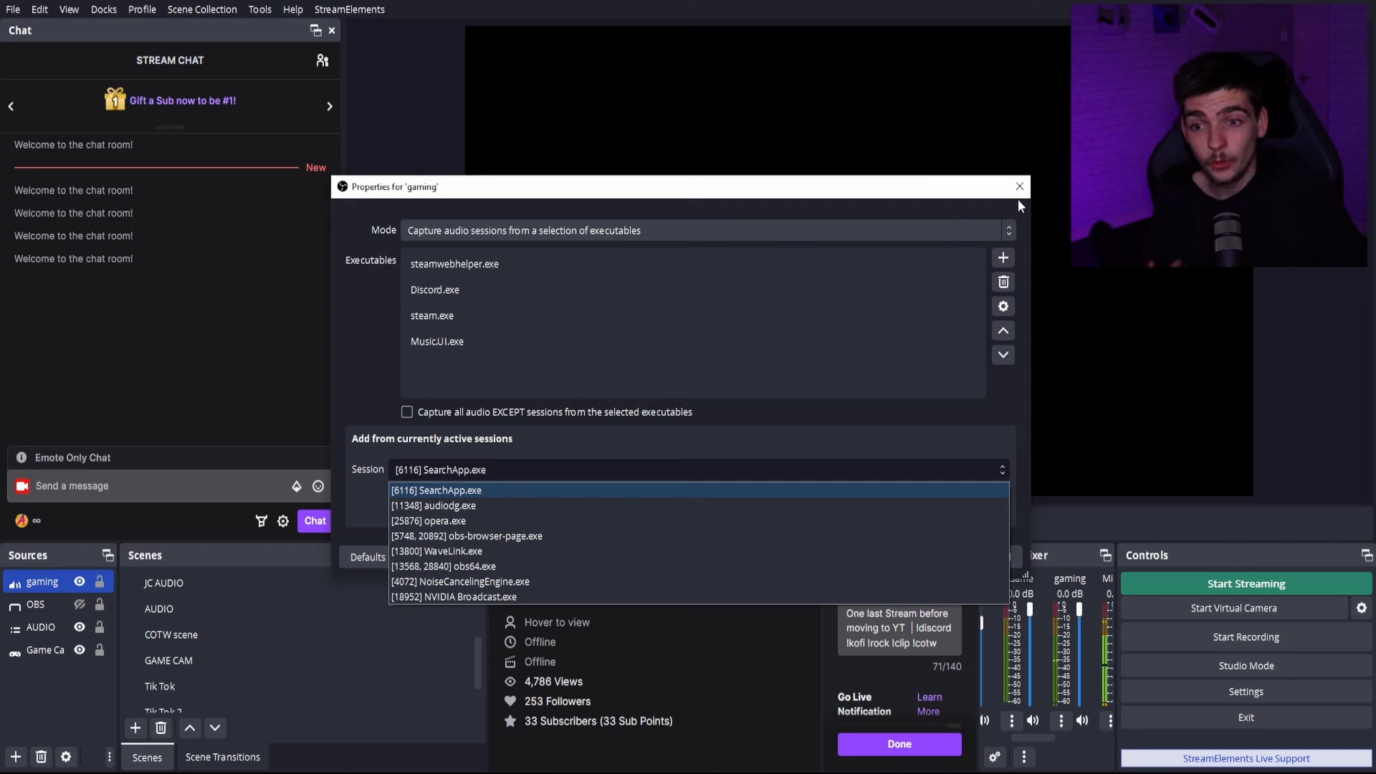
{"action": "left_click", "coordinate": [876, 361]}
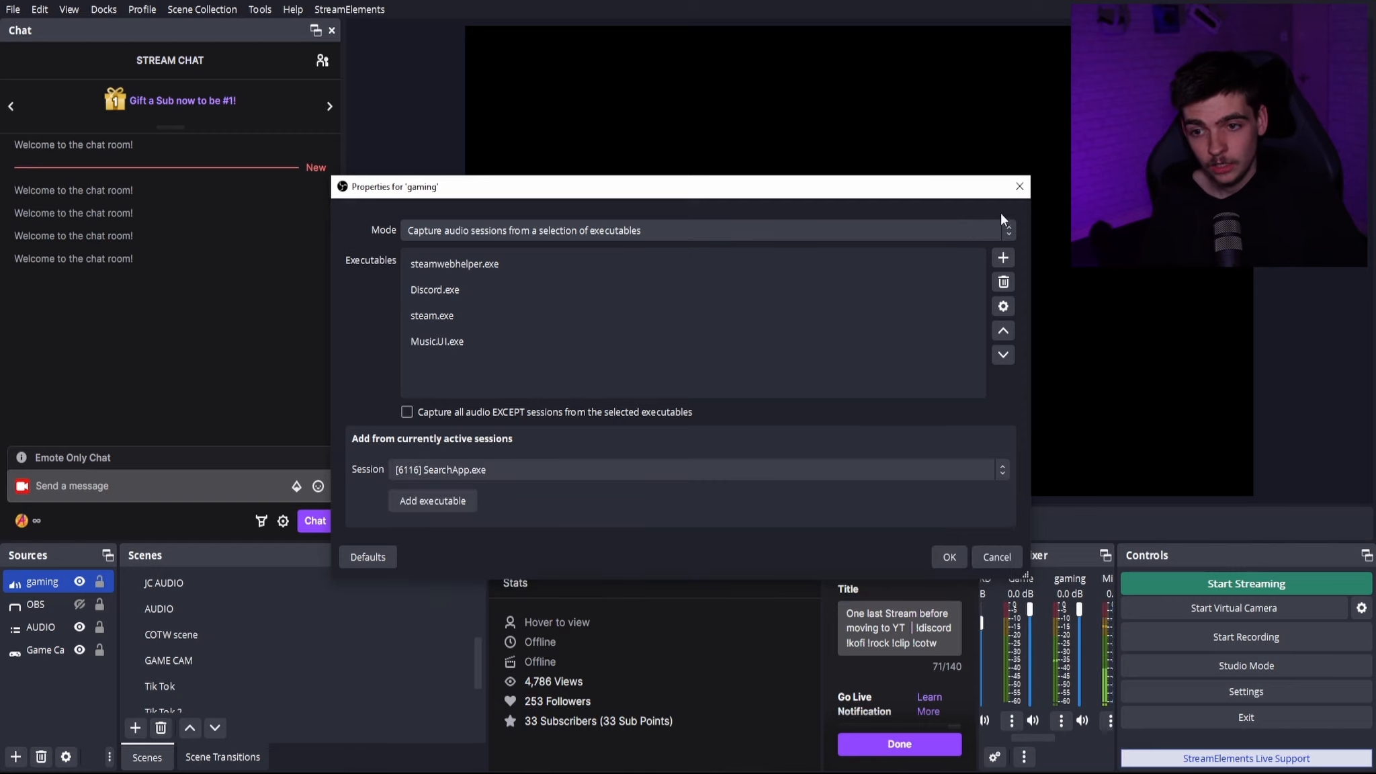
{"action": "left_click", "coordinate": [1019, 187]}
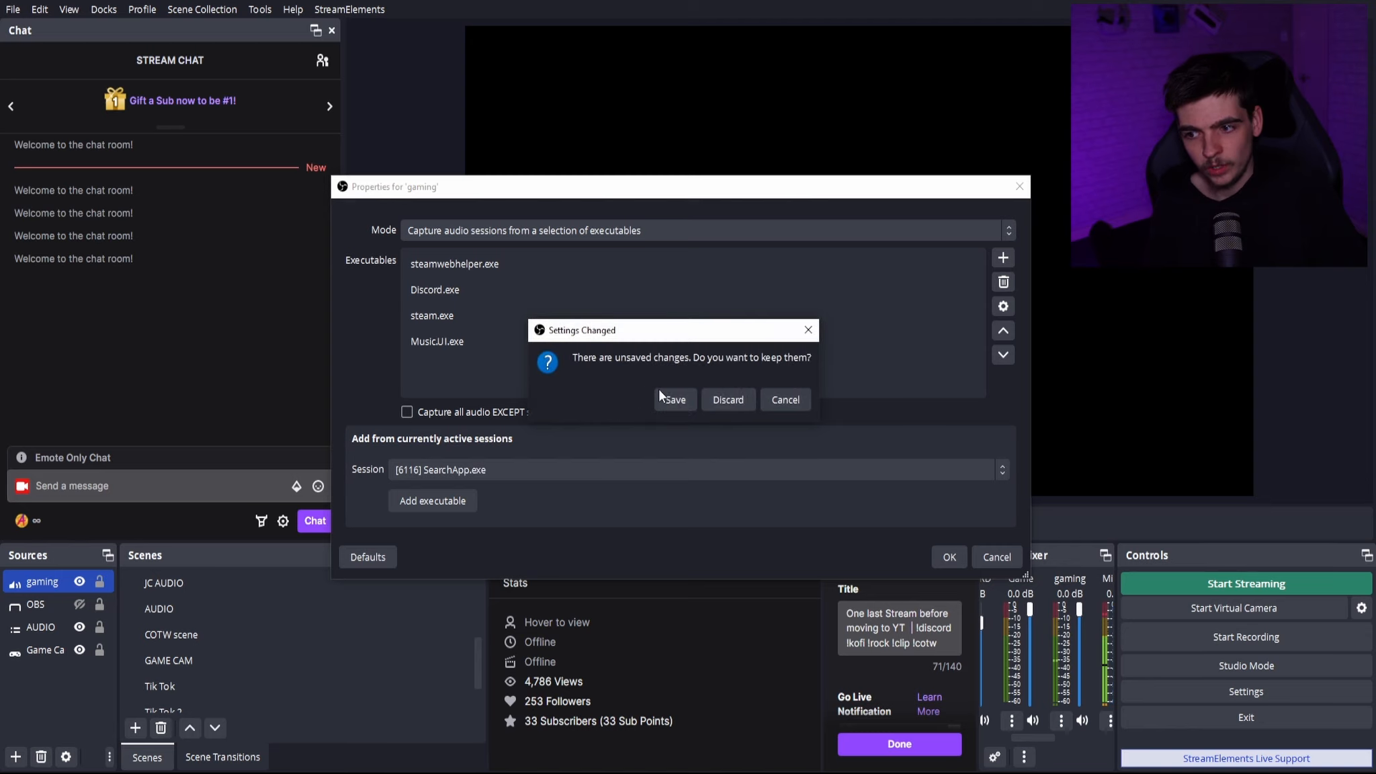
{"action": "left_click", "coordinate": [679, 401]}
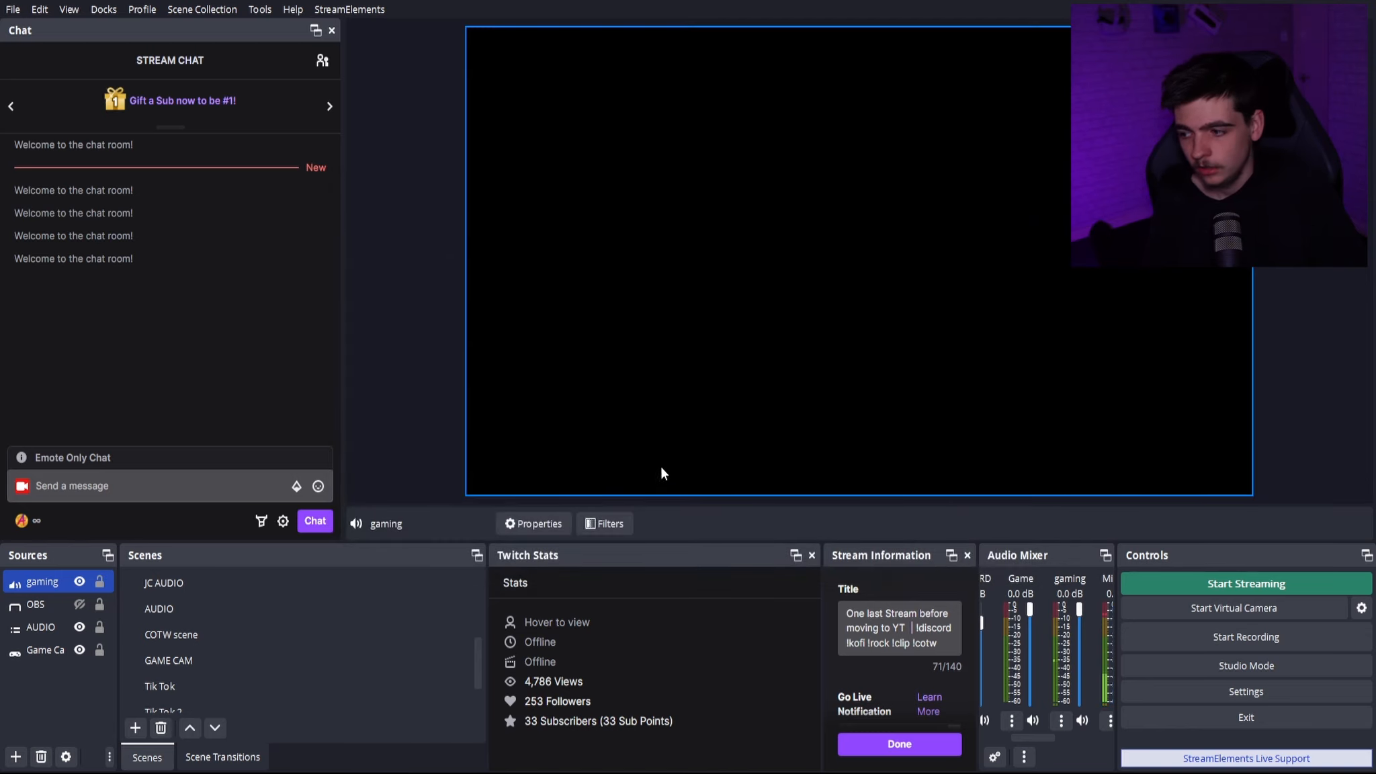
- Remove the gaming source from the scene and confirm the removal
{"action": "left_click", "coordinate": [108, 582]}
{"action": "key", "text": "Delete"}
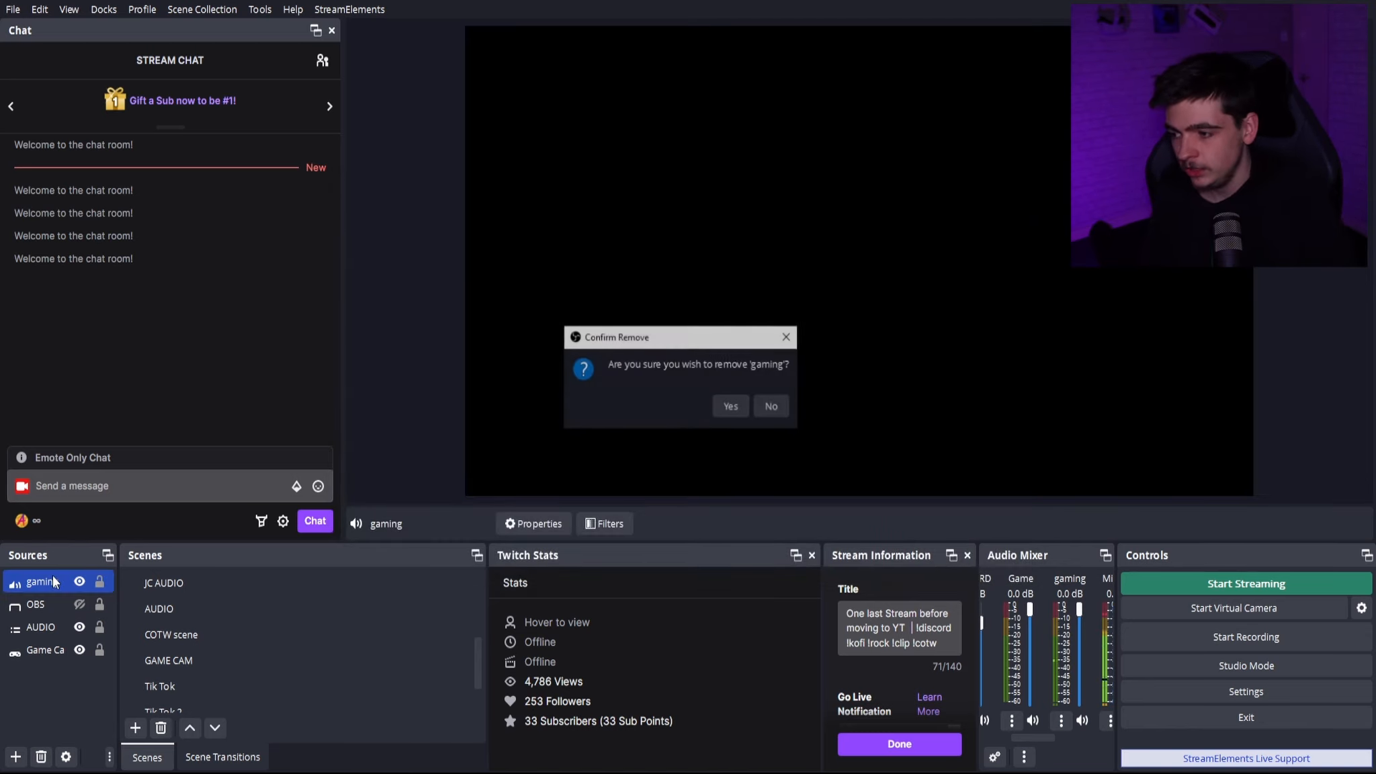
{"action": "left_click", "coordinate": [729, 407]}
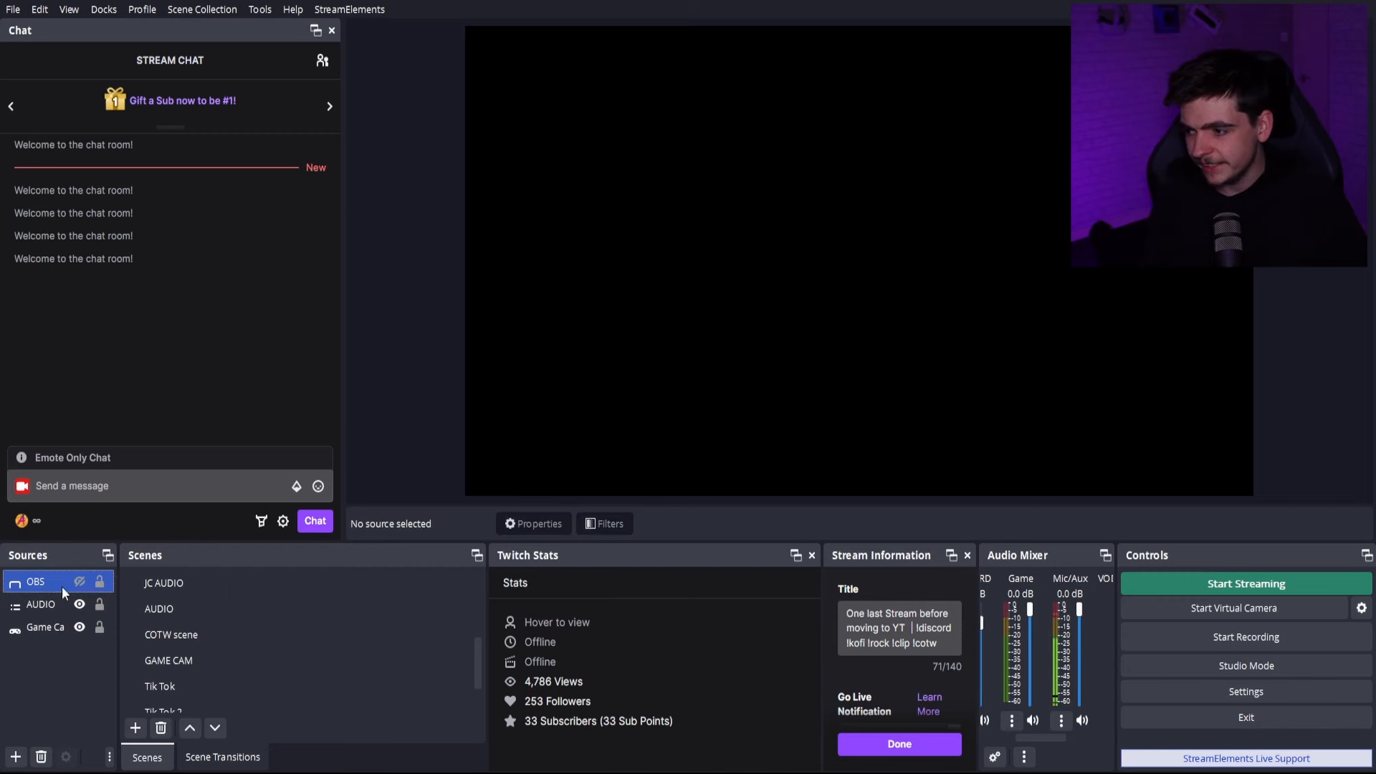
{"action": "mouse_move", "coordinate": [1045, 740]}
{"action": "left_mouse_down"}
{"action": "mouse_move", "coordinate": [991, 736]}
{"action": "mouse_move", "coordinate": [1047, 748]}
{"action": "left_mouse_up"}
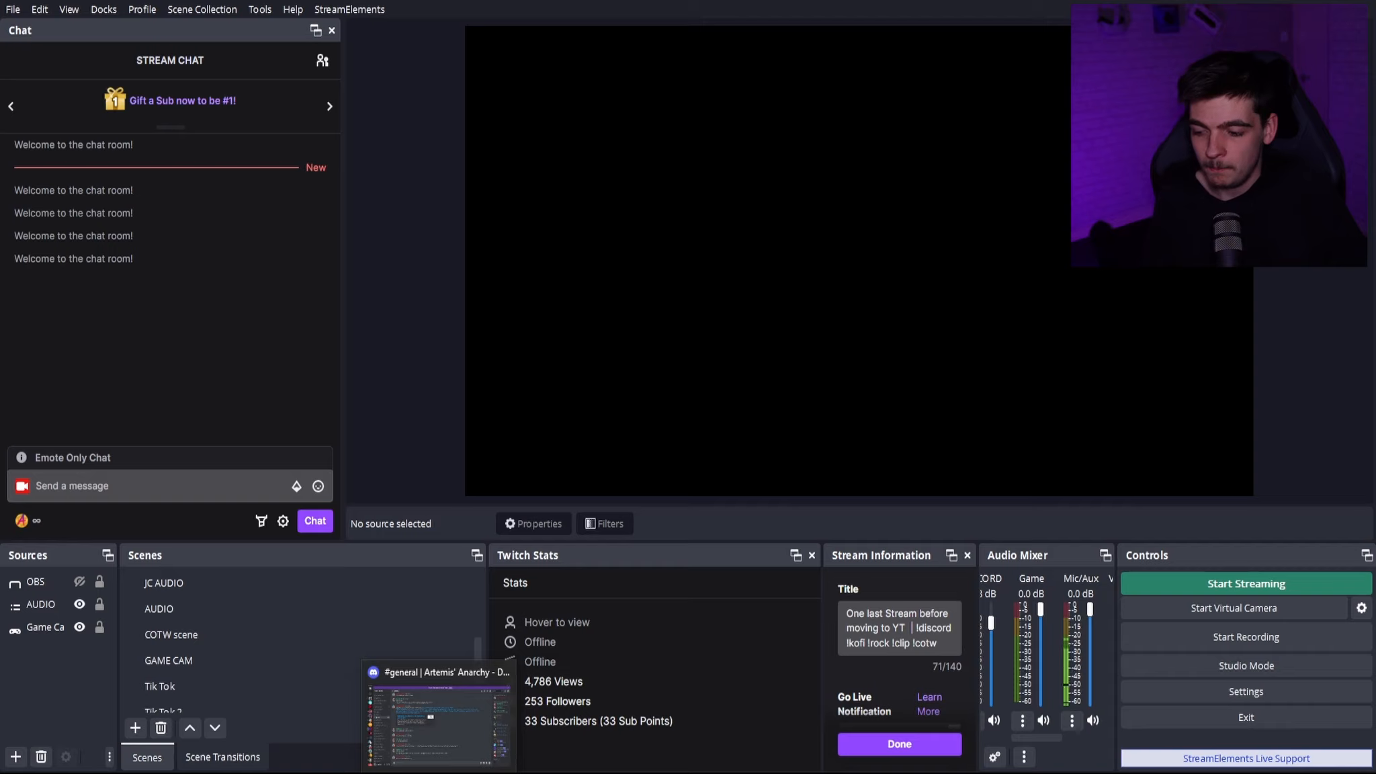
- Set the audio monitoring device to Speakers (Realtek(R) Audio) in the settings and save
{"action": "left_click", "coordinate": [1217, 691]}
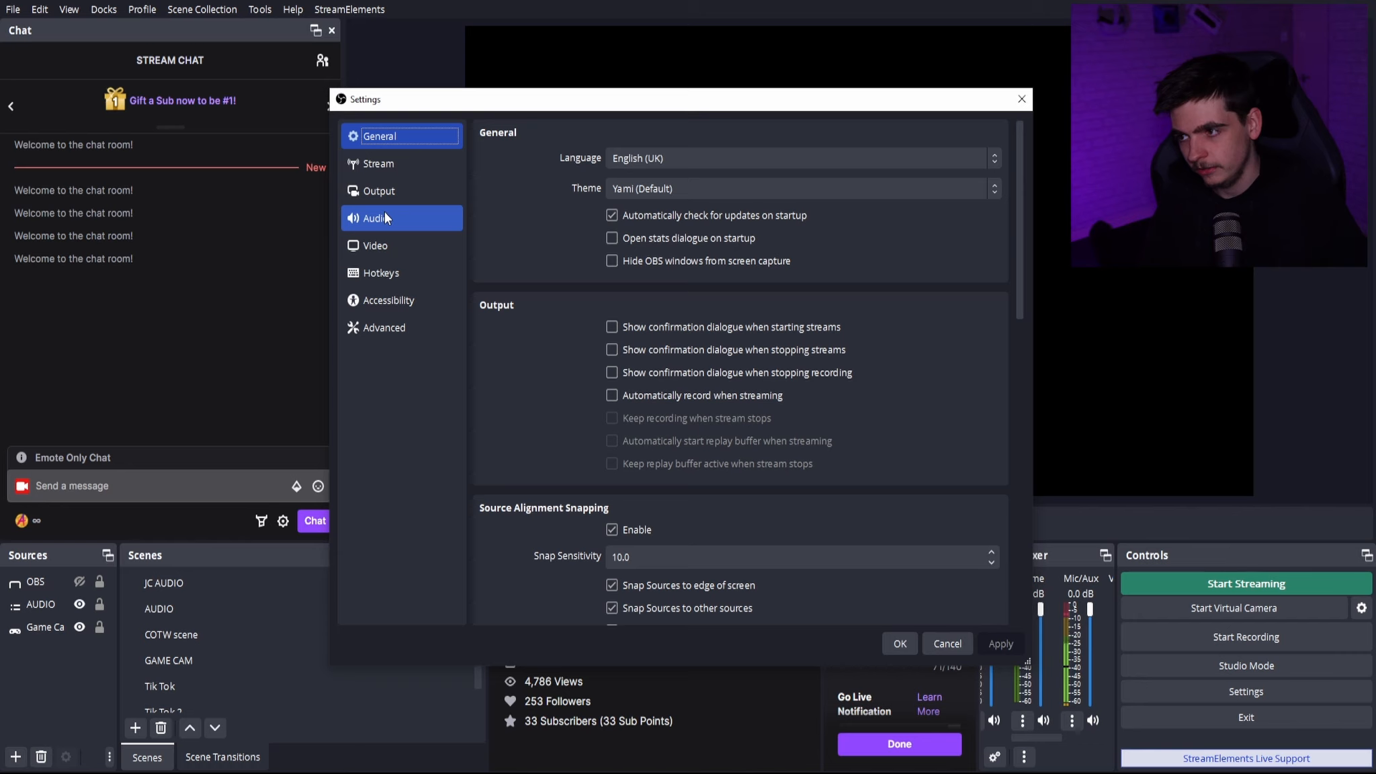
{"action": "left_click", "coordinate": [389, 221]}
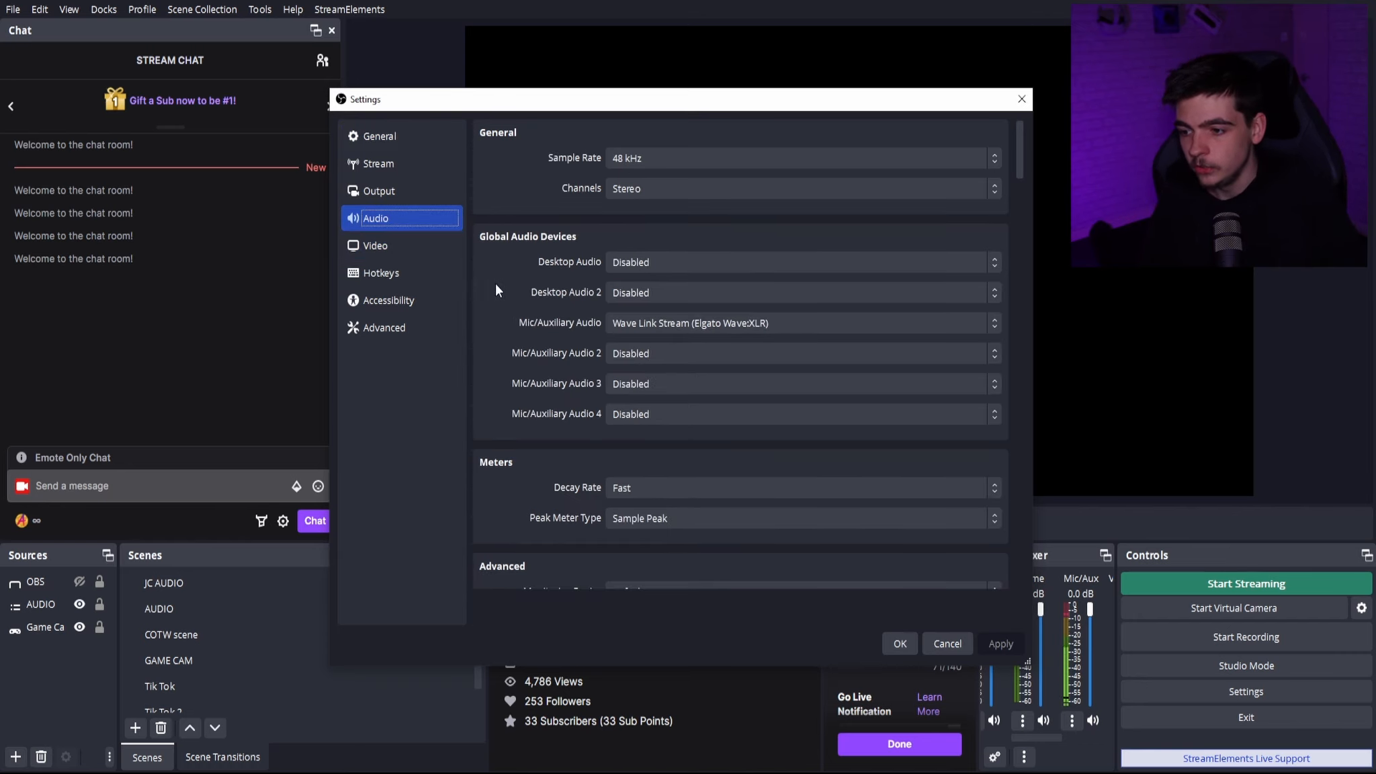
{"action": "scroll", "coordinate": [495, 323], "scroll_direction": "down", "scroll_amount": 3}
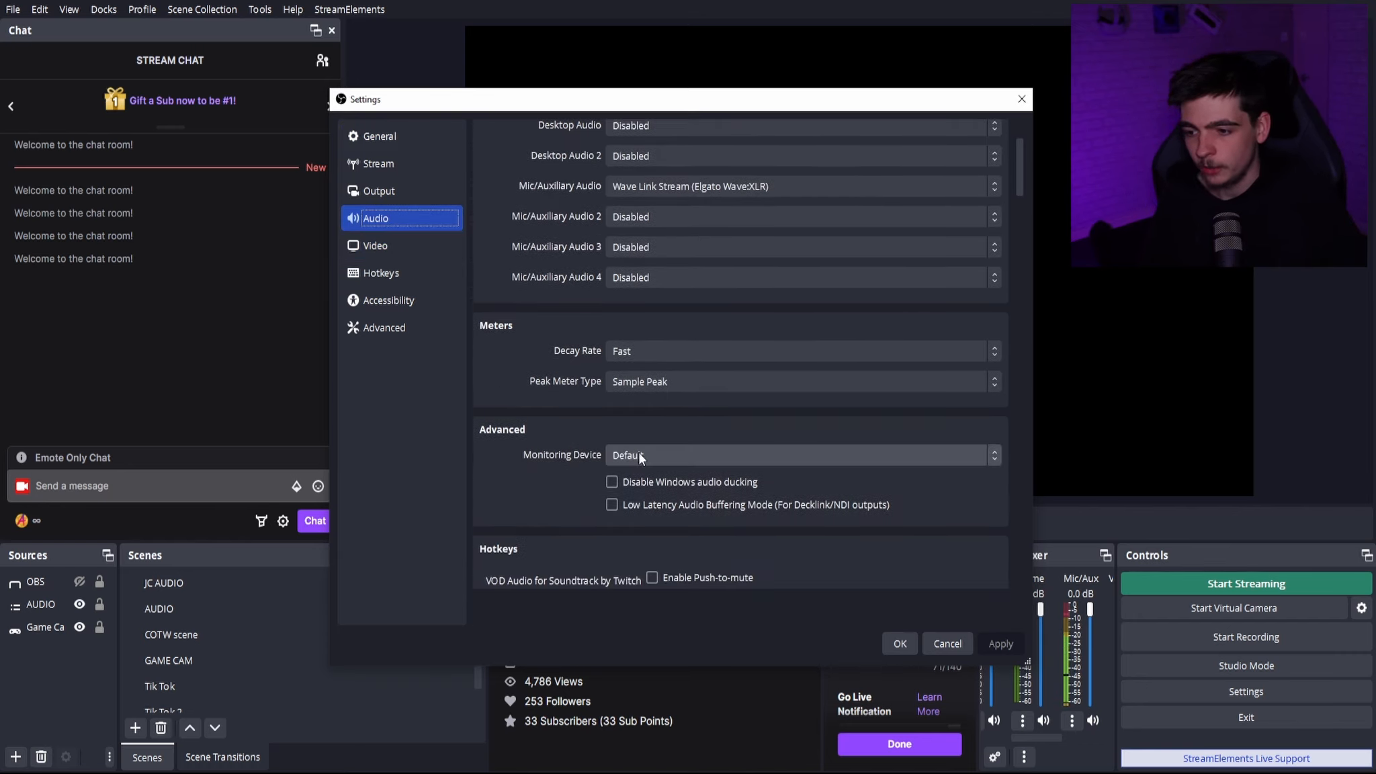
{"action": "left_click", "coordinate": [642, 456]}
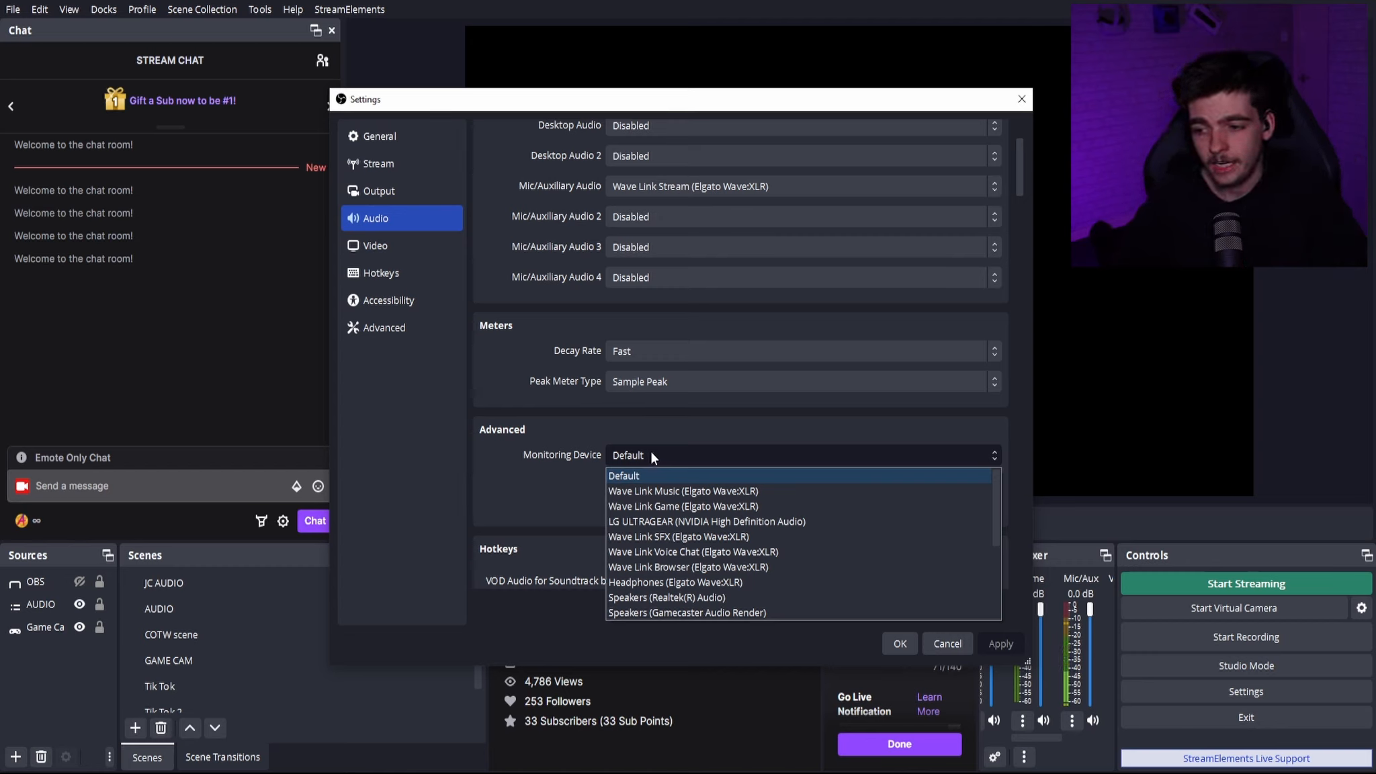
{"action": "left_click", "coordinate": [752, 598]}
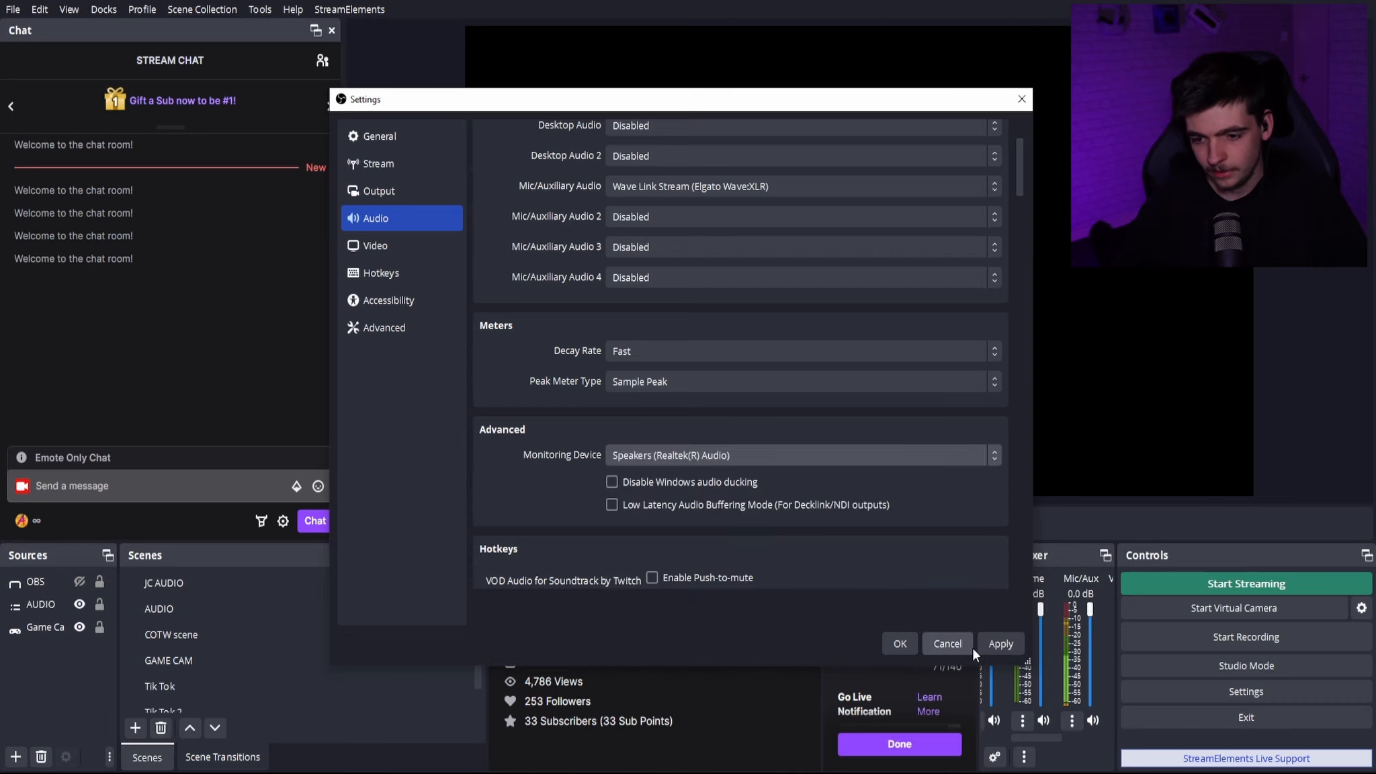
{"action": "left_click", "coordinate": [899, 643]}
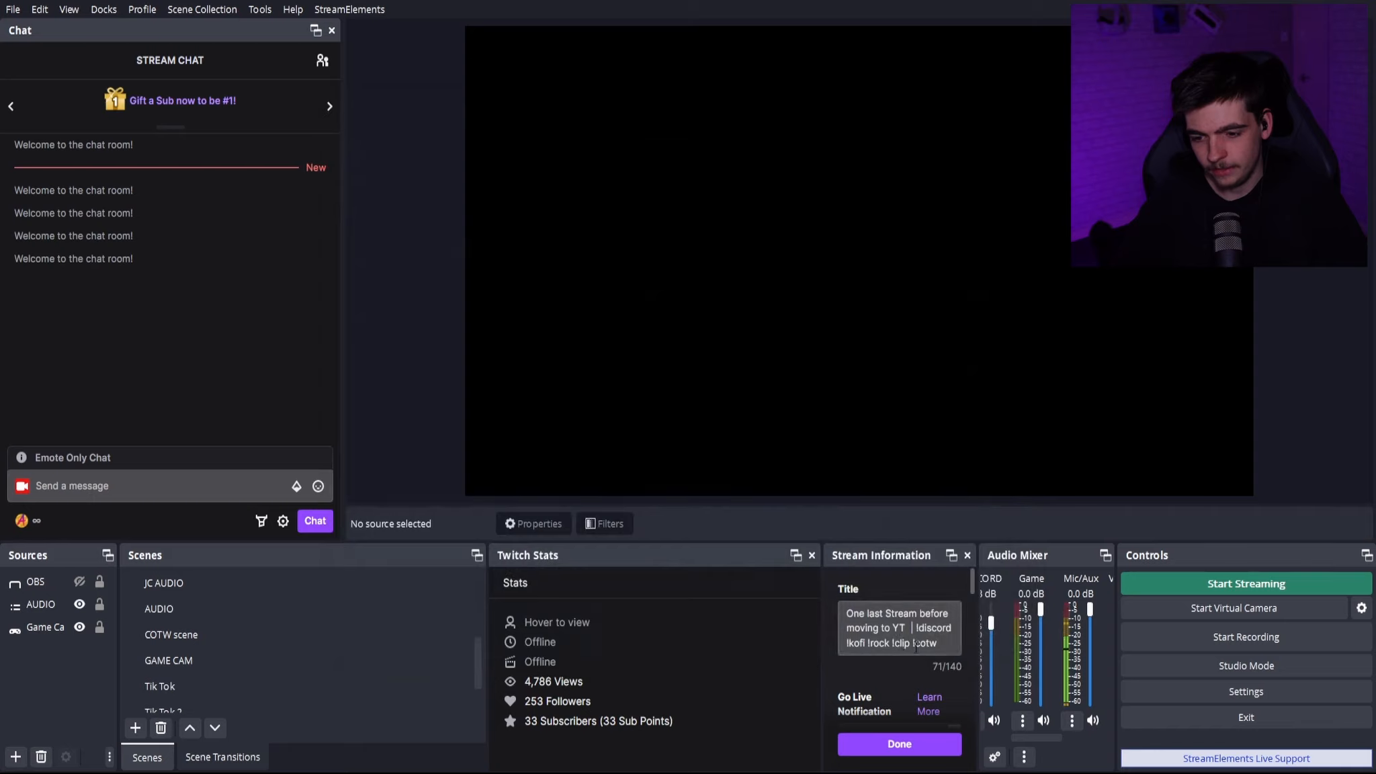
- Set audio monitoring for Mic/Aux to Monitor and Output in the advanced audio properties
{"action": "left_click", "coordinate": [1070, 719]}
{"action": "left_click", "coordinate": [1088, 703]}
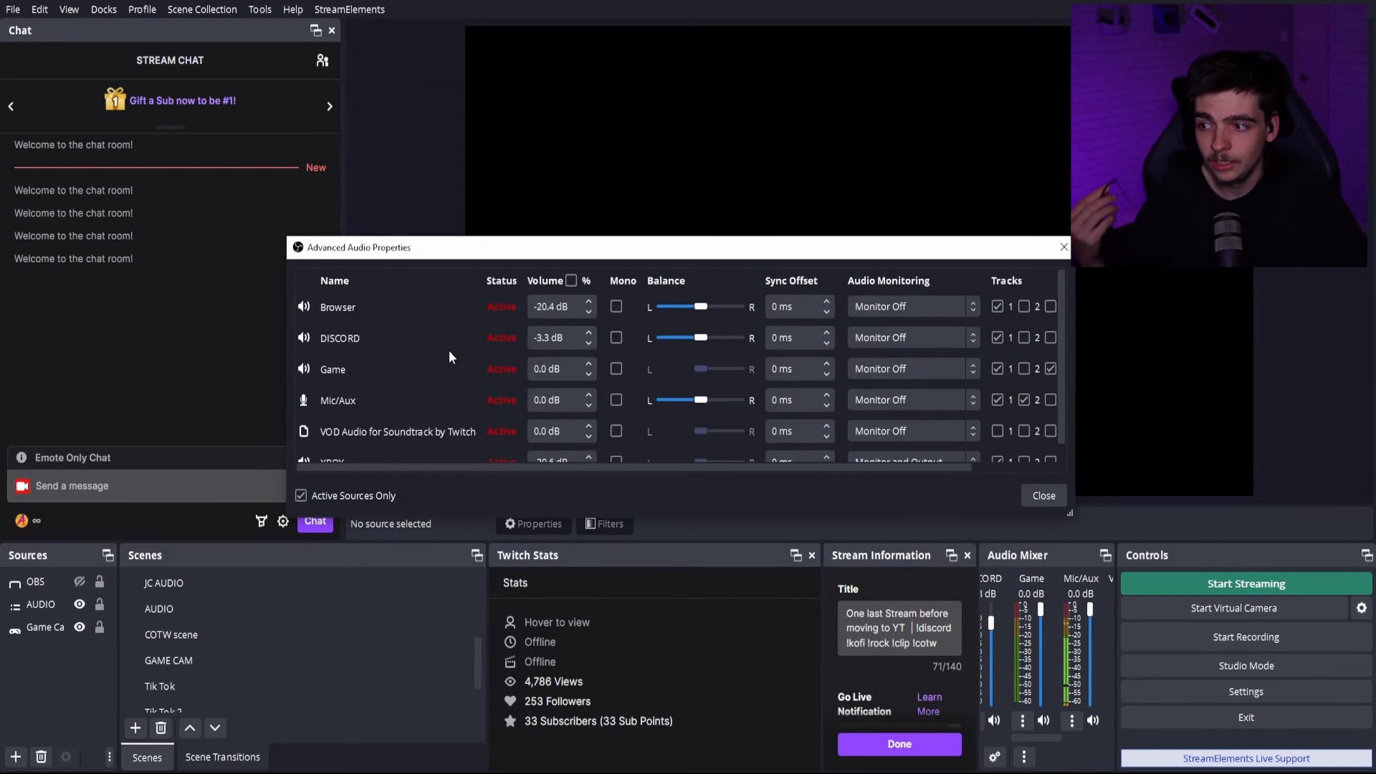
{"action": "scroll", "coordinate": [423, 370], "scroll_direction": "down", "scroll_amount": 1}
{"action": "left_click", "coordinate": [941, 382]}
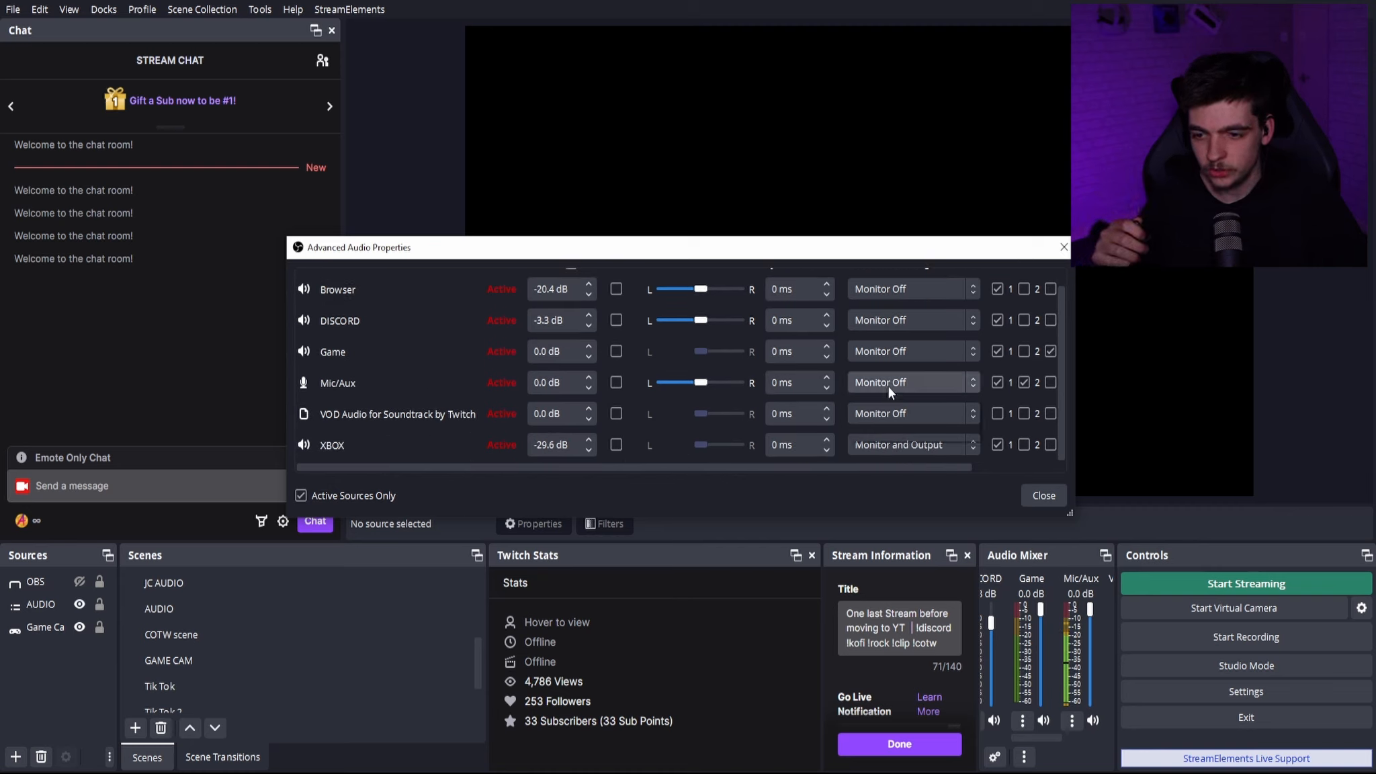
{"action": "left_click", "coordinate": [899, 436]}
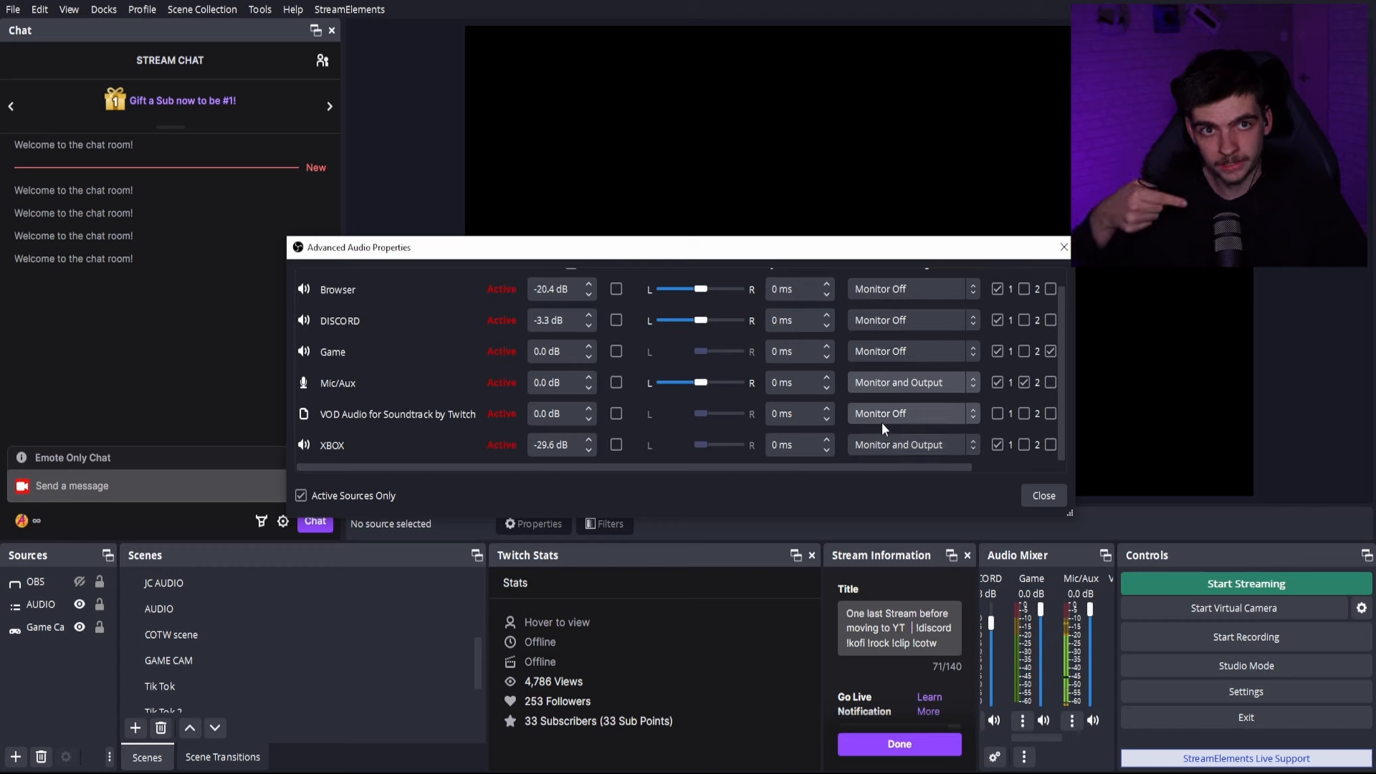
- Set audio monitoring for Mic/Aux back to Monitor Off and close the advanced audio properties
{"action": "left_click", "coordinate": [901, 384]}
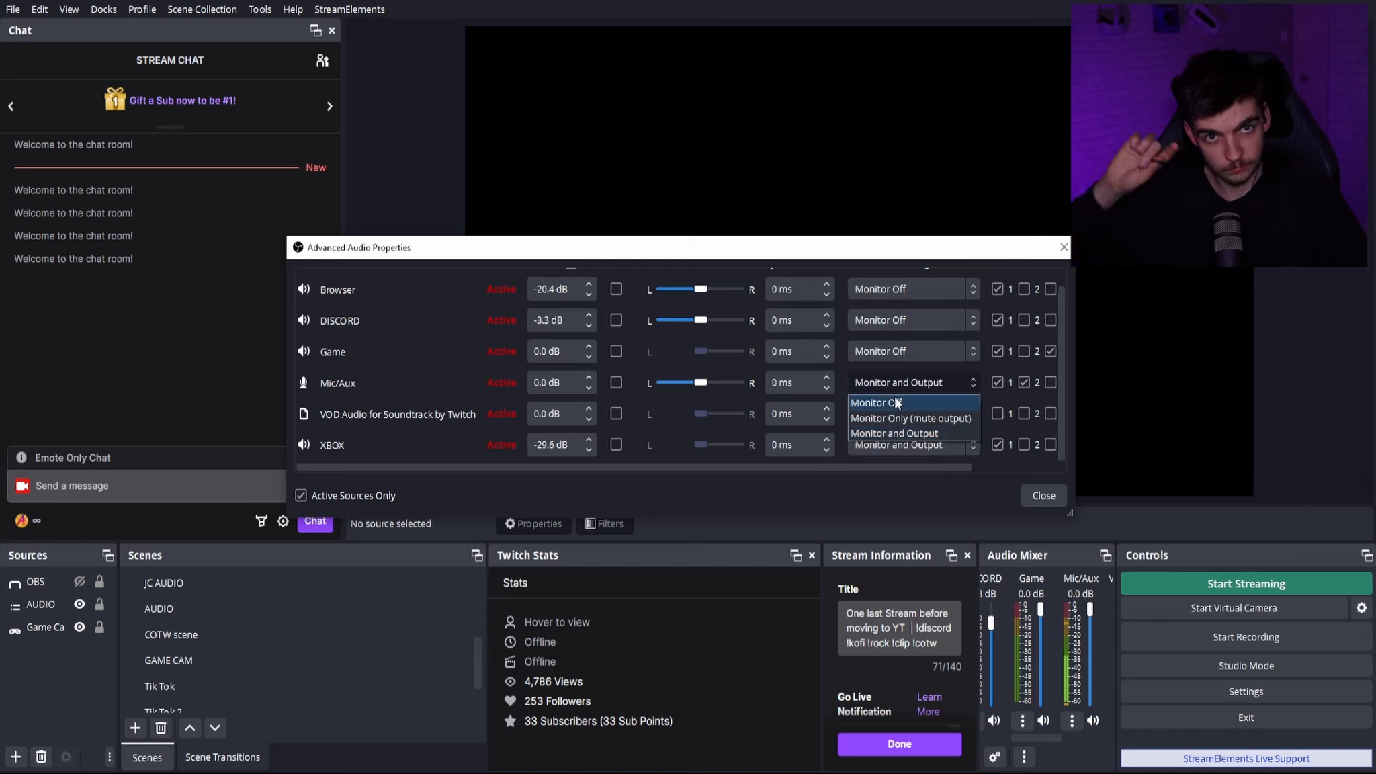
{"action": "left_click", "coordinate": [894, 402]}
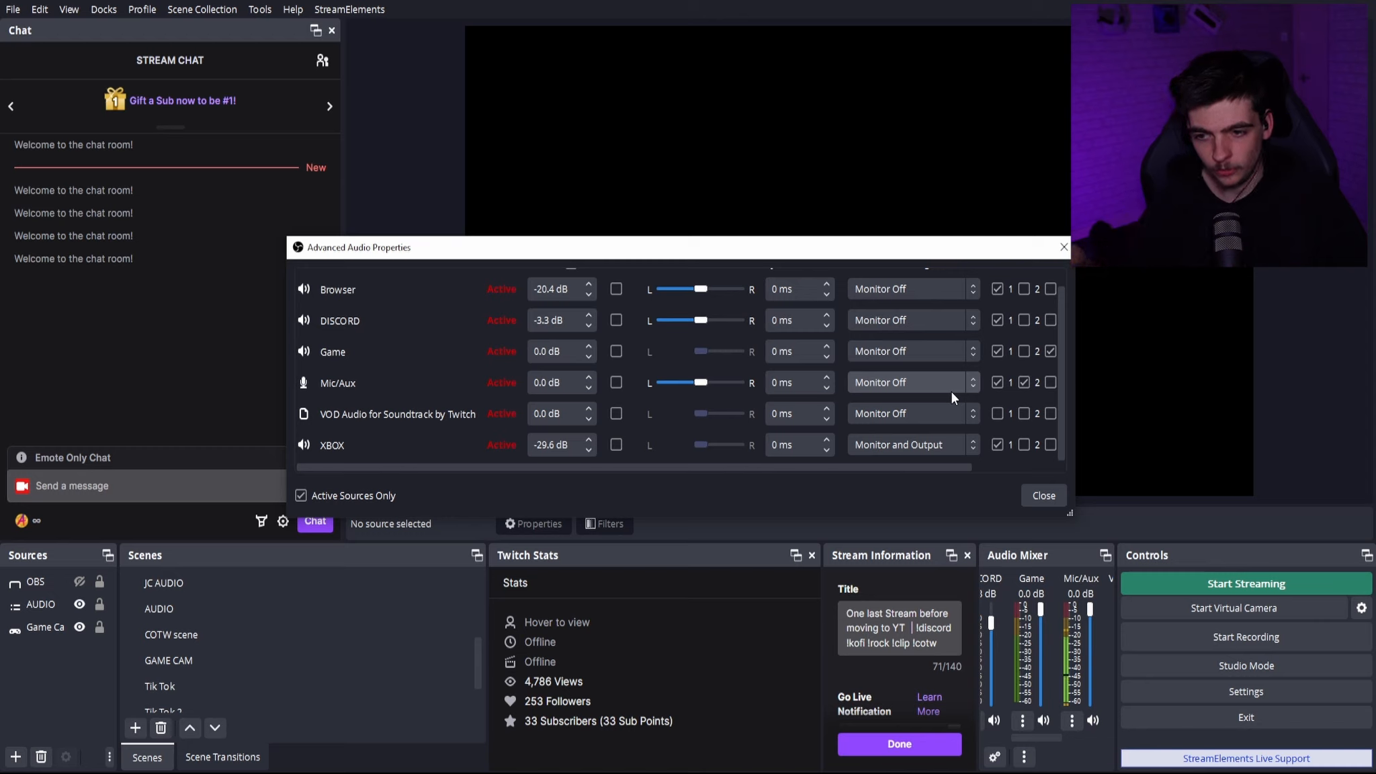
{"action": "left_click", "coordinate": [969, 382]}
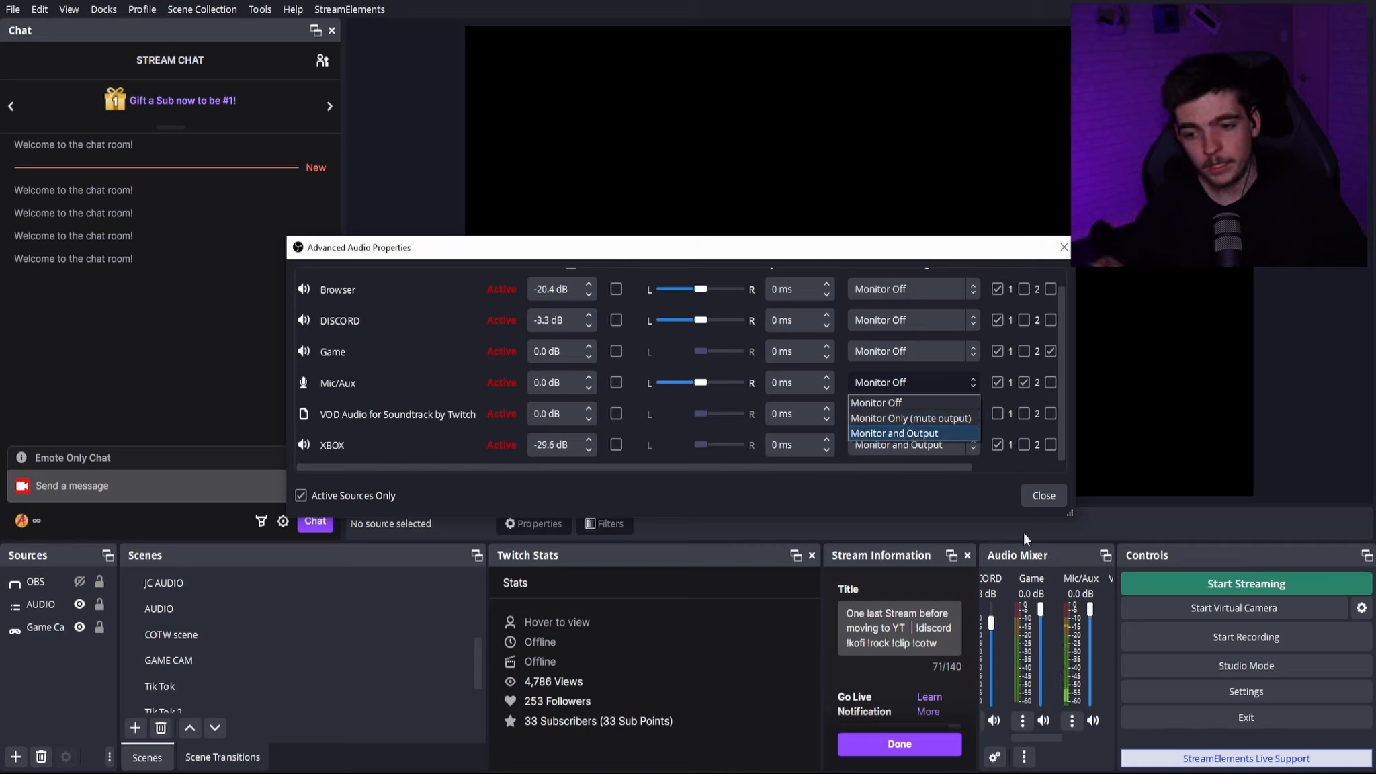
{"action": "left_click", "coordinate": [1041, 493]}
{"action": "left_click", "coordinate": [1041, 494]}
- Examine the volume levels of the sources across the audio mixer
{"action": "left_click_drag", "start_coordinate": [1031, 738], "coordinate": [972, 737]}
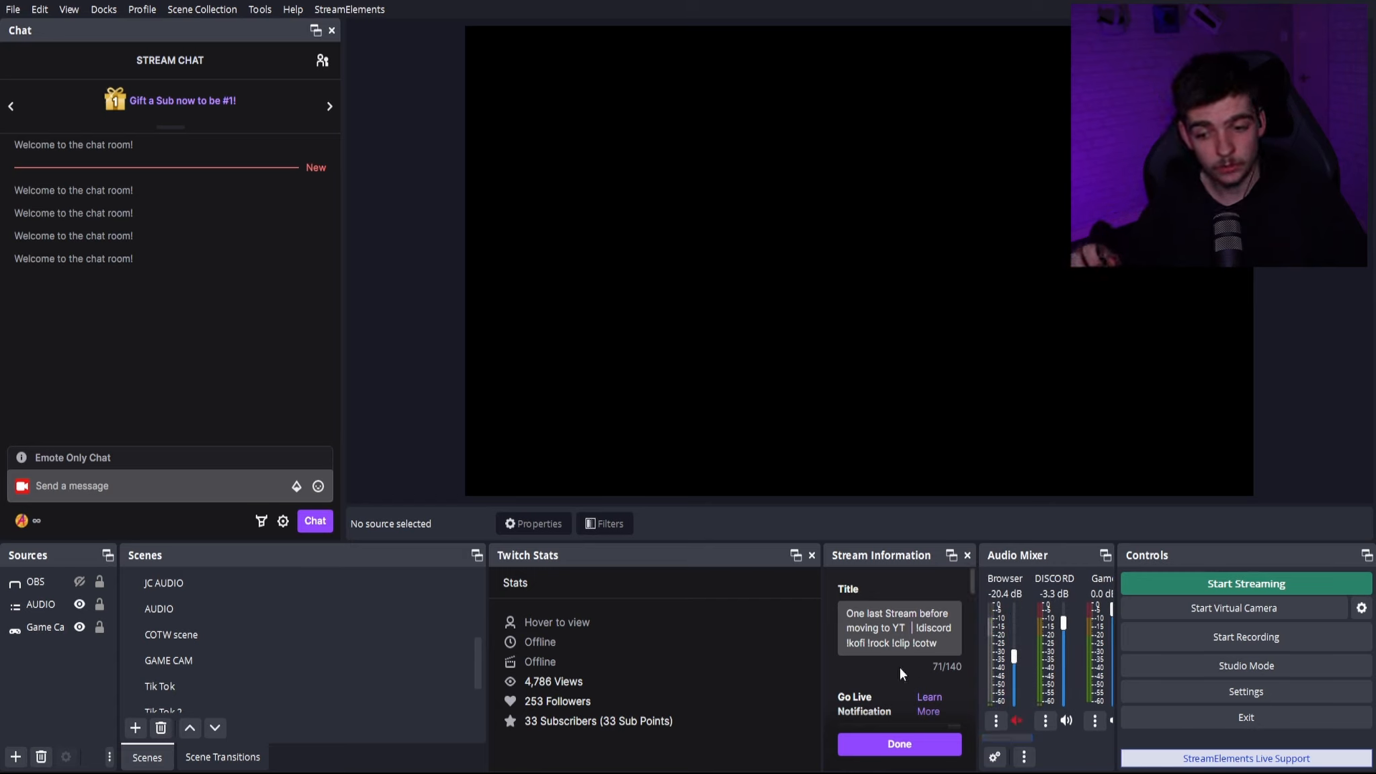
{"action": "left_click_drag", "start_coordinate": [1000, 737], "coordinate": [1056, 730]}
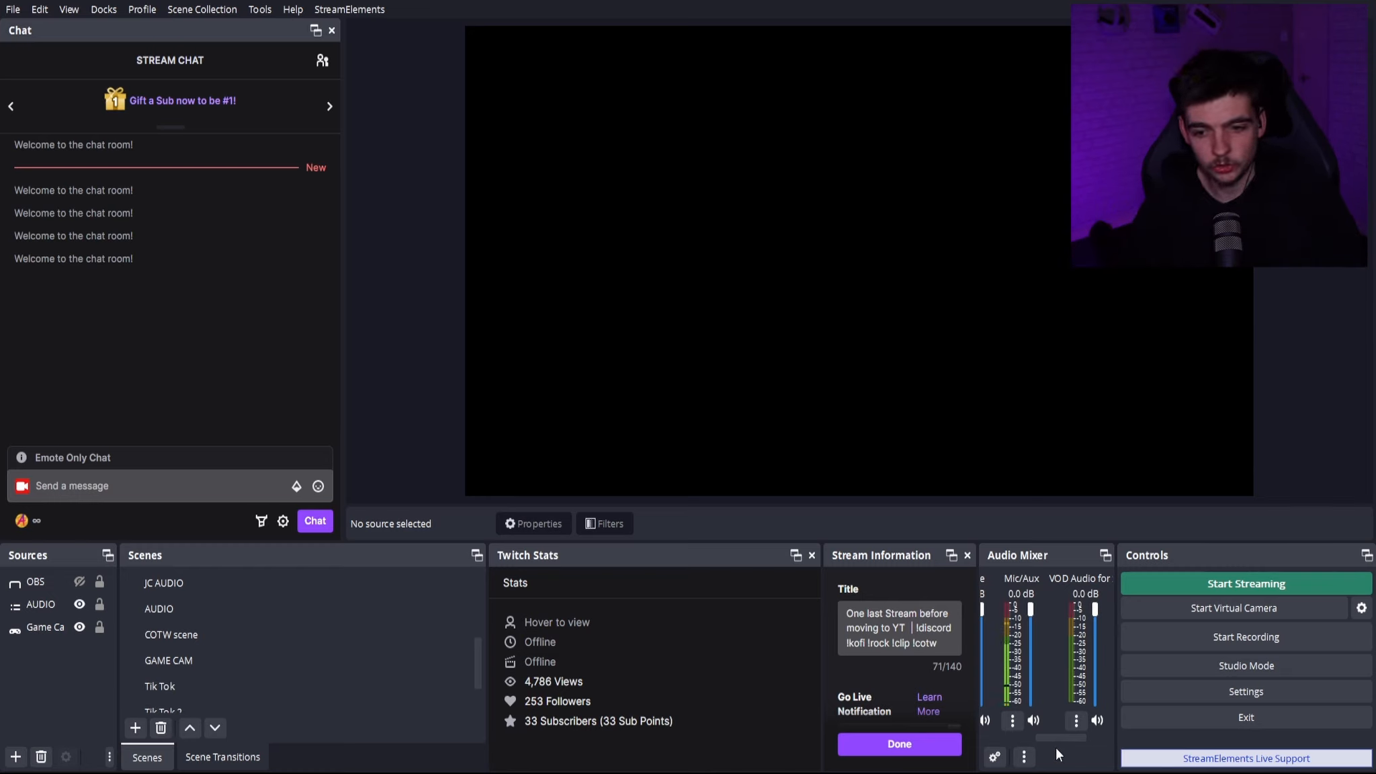
{"action": "left_click_drag", "start_coordinate": [1073, 735], "coordinate": [1034, 733]}
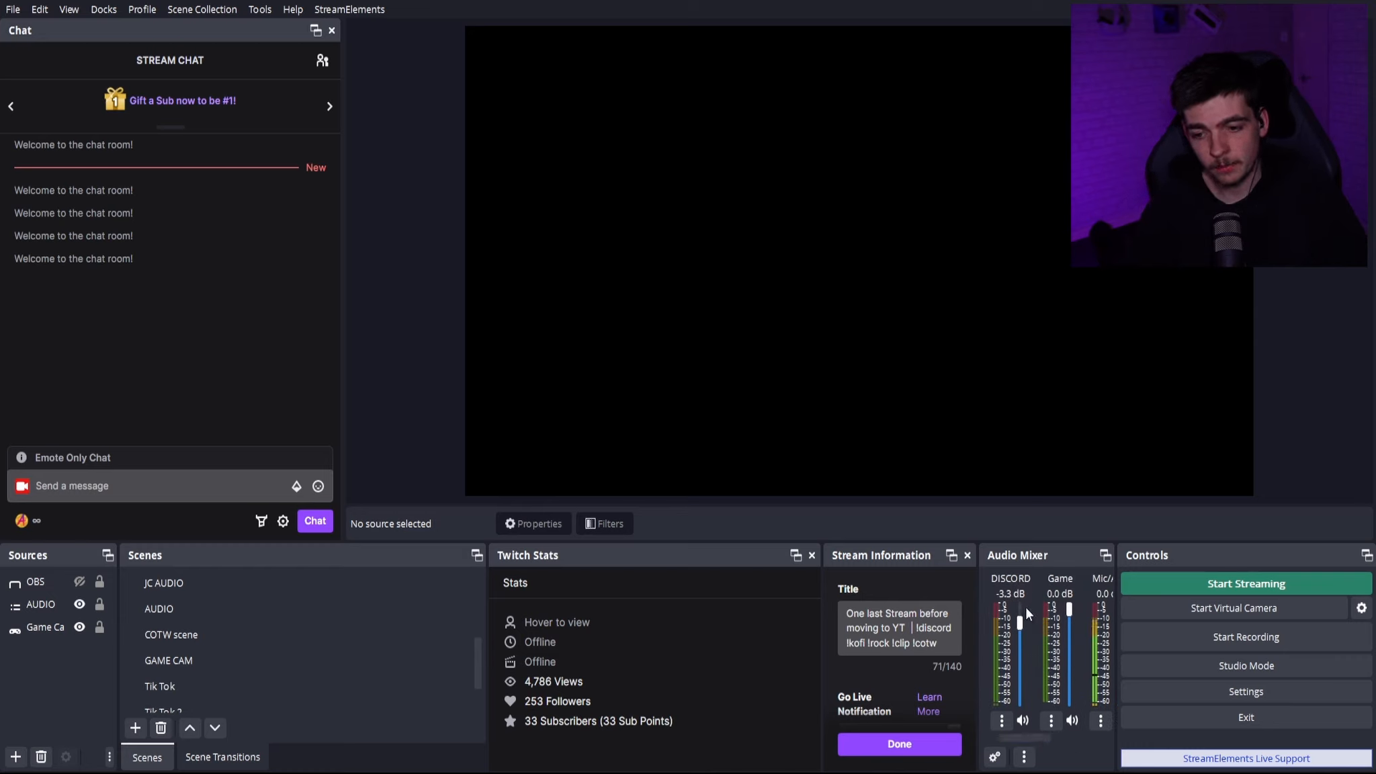
{"action": "left_click_drag", "start_coordinate": [1031, 733], "coordinate": [993, 733]}
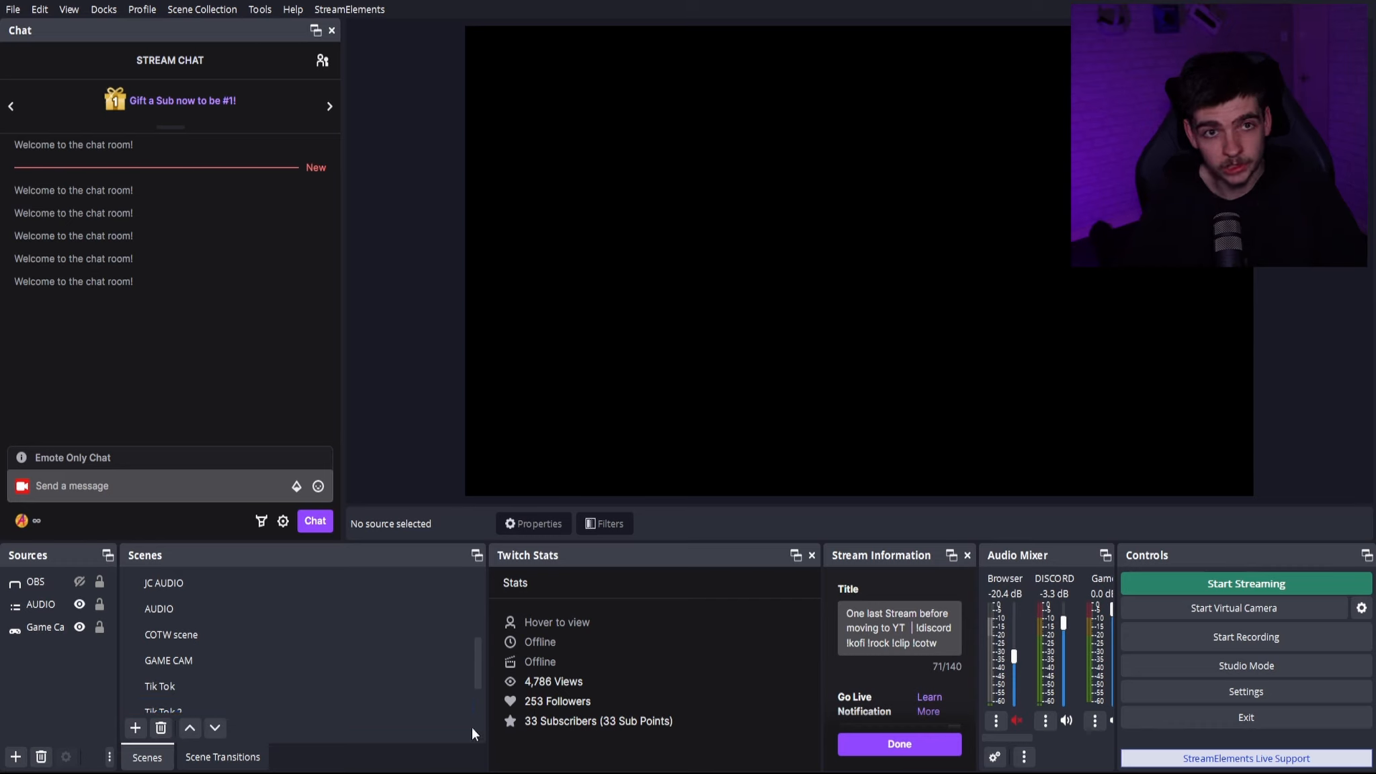
- Look through the scene list and switch to the Just chatting scene
{"action": "left_click", "coordinate": [294, 639]}
{"action": "scroll", "coordinate": [293, 639], "scroll_direction": "up", "scroll_amount": 4}
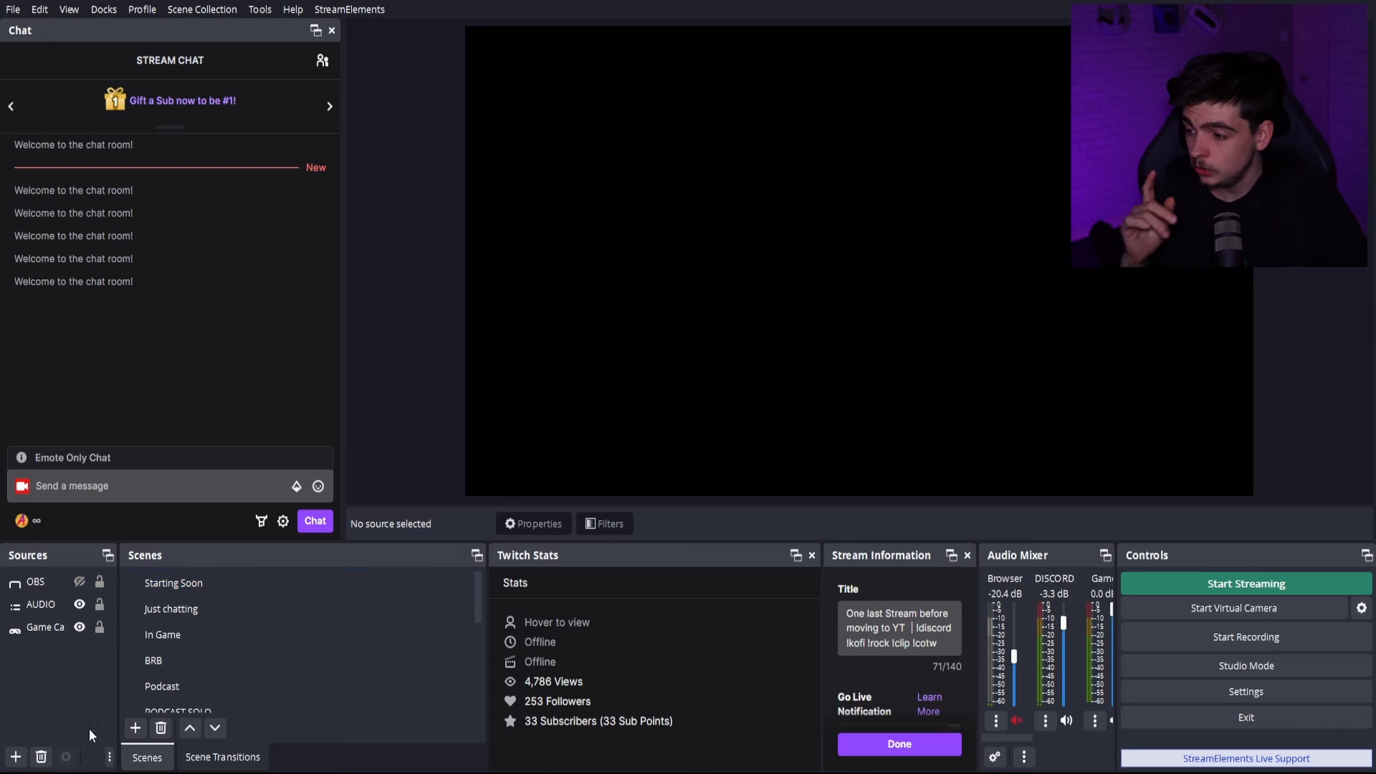
{"action": "scroll", "coordinate": [310, 656], "scroll_direction": "down", "scroll_amount": 5}
{"action": "left_click", "coordinate": [302, 686]}
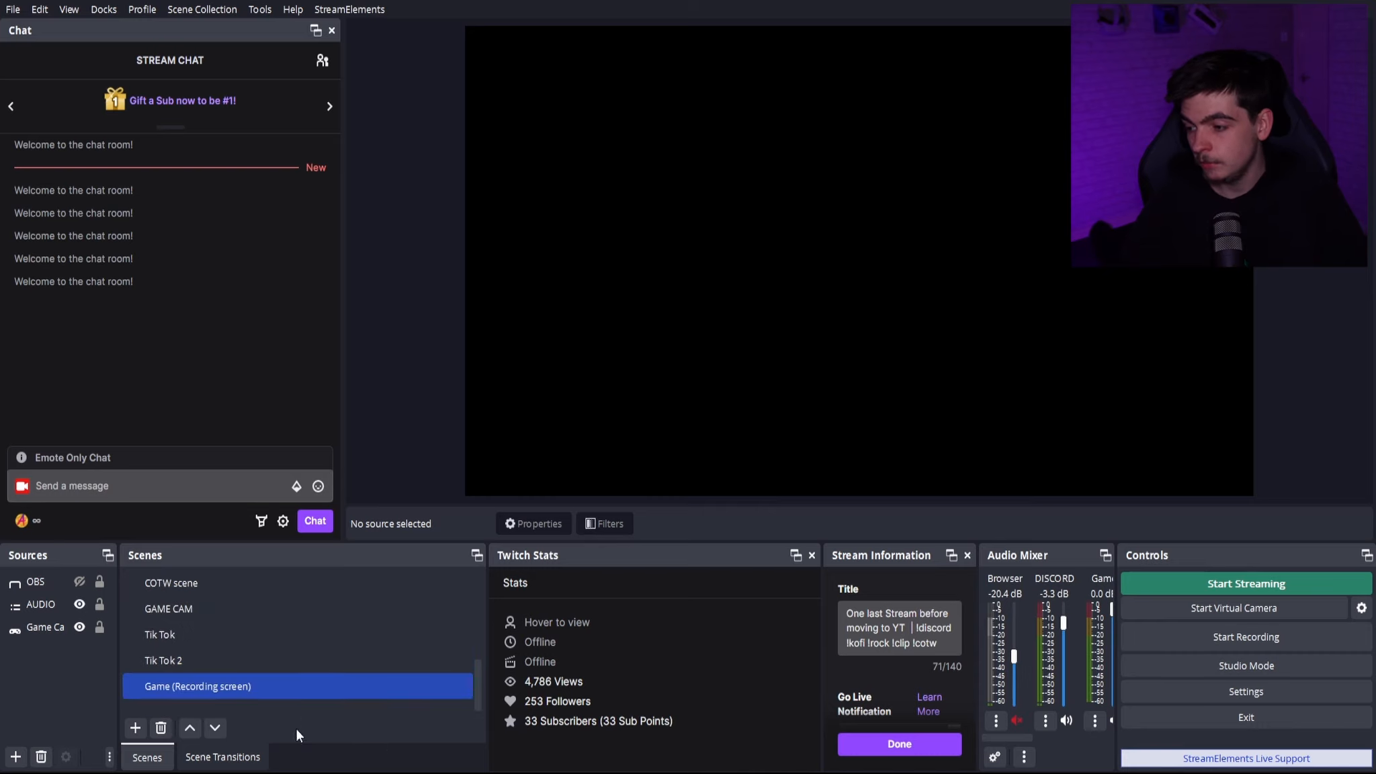
{"action": "scroll", "coordinate": [295, 655], "scroll_direction": "up", "scroll_amount": 5}
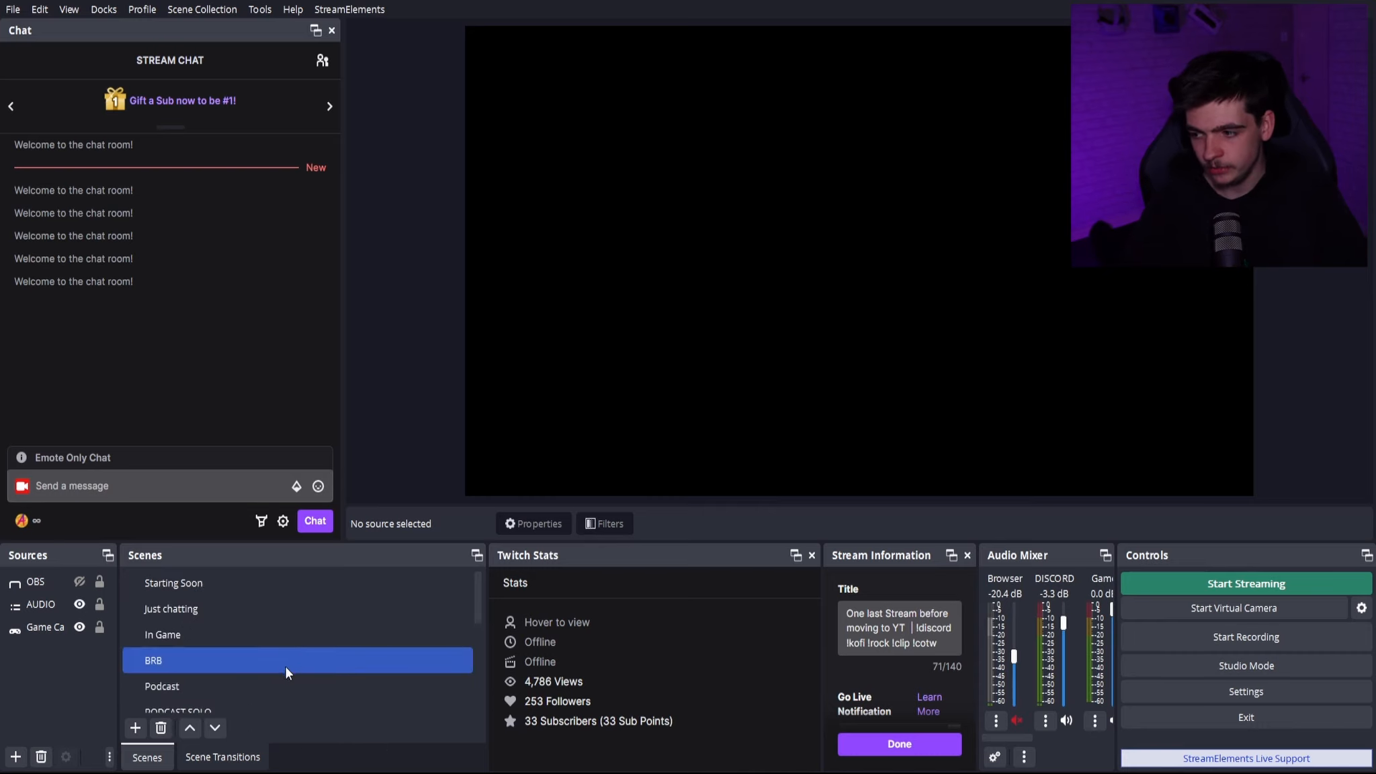
{"action": "left_click", "coordinate": [257, 616]}
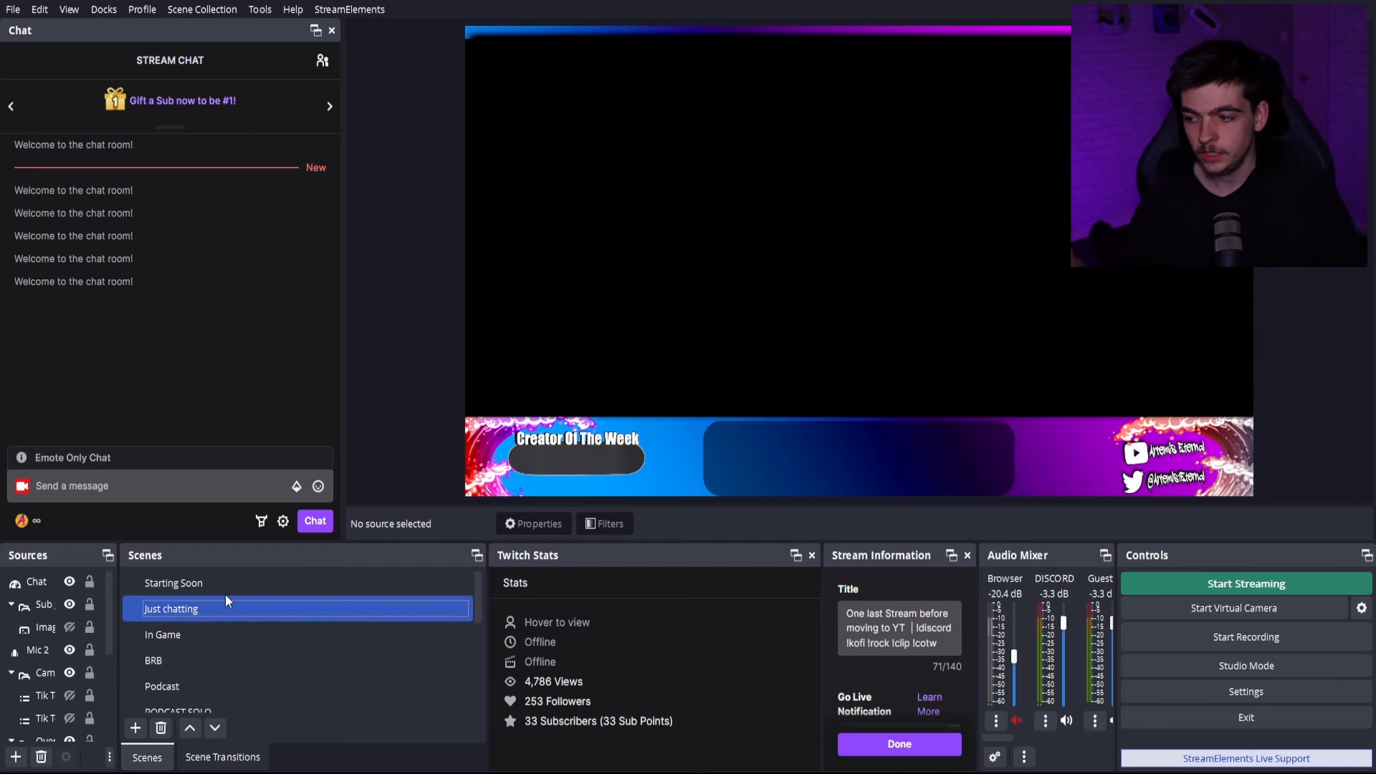
- Add a new scene named Just chatting 2
{"action": "scroll", "coordinate": [40, 672], "scroll_direction": "down", "scroll_amount": 2}
{"action": "scroll", "coordinate": [30, 674], "scroll_direction": "up", "scroll_amount": 2}
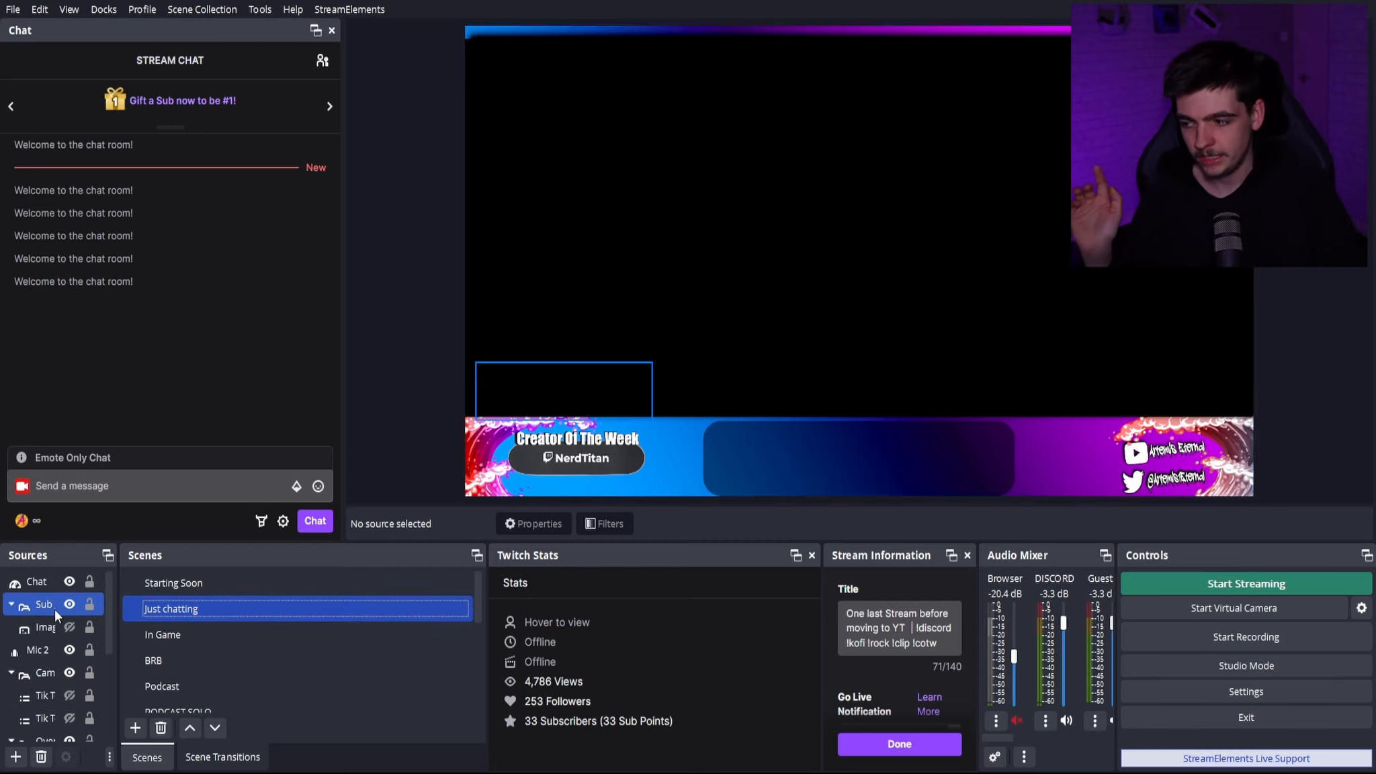
{"action": "left_click", "coordinate": [136, 727]}
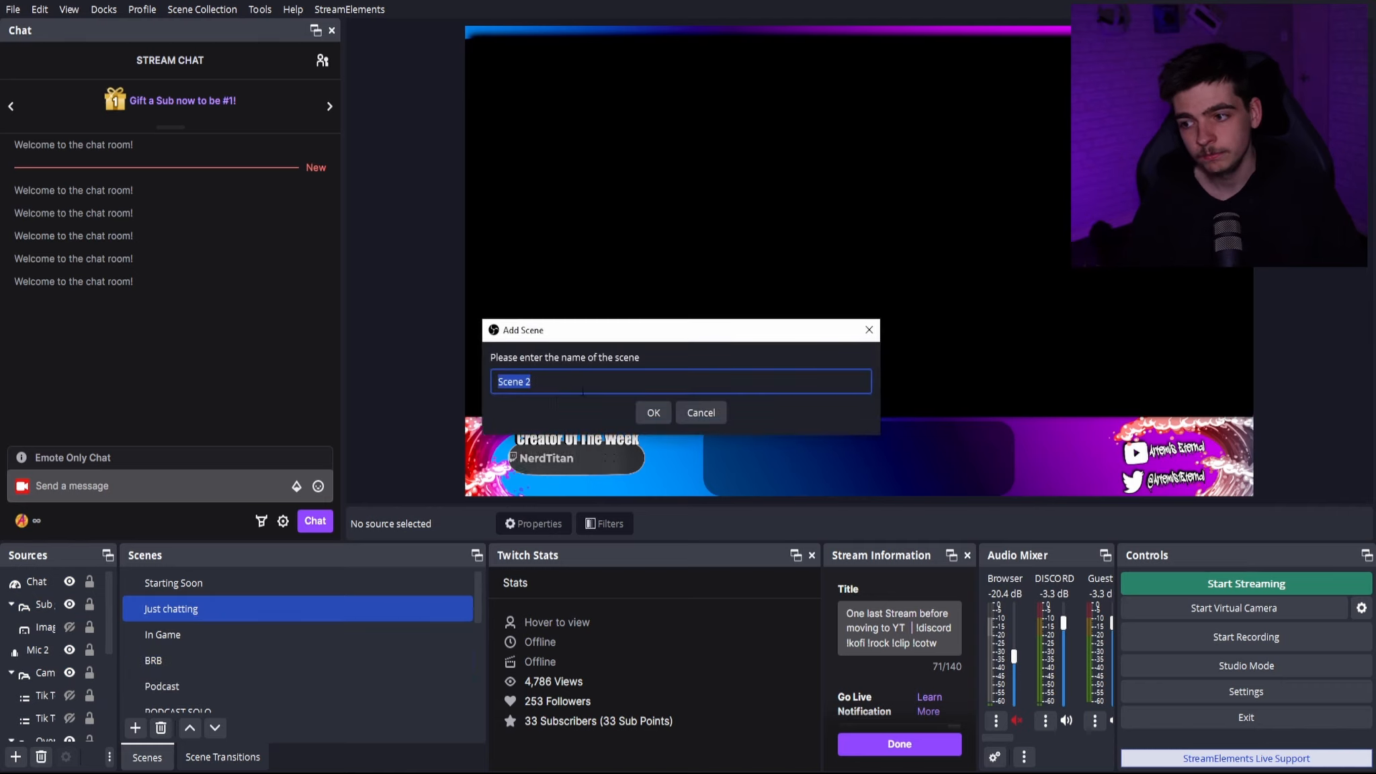
{"action": "type", "text": "Just chatti"}
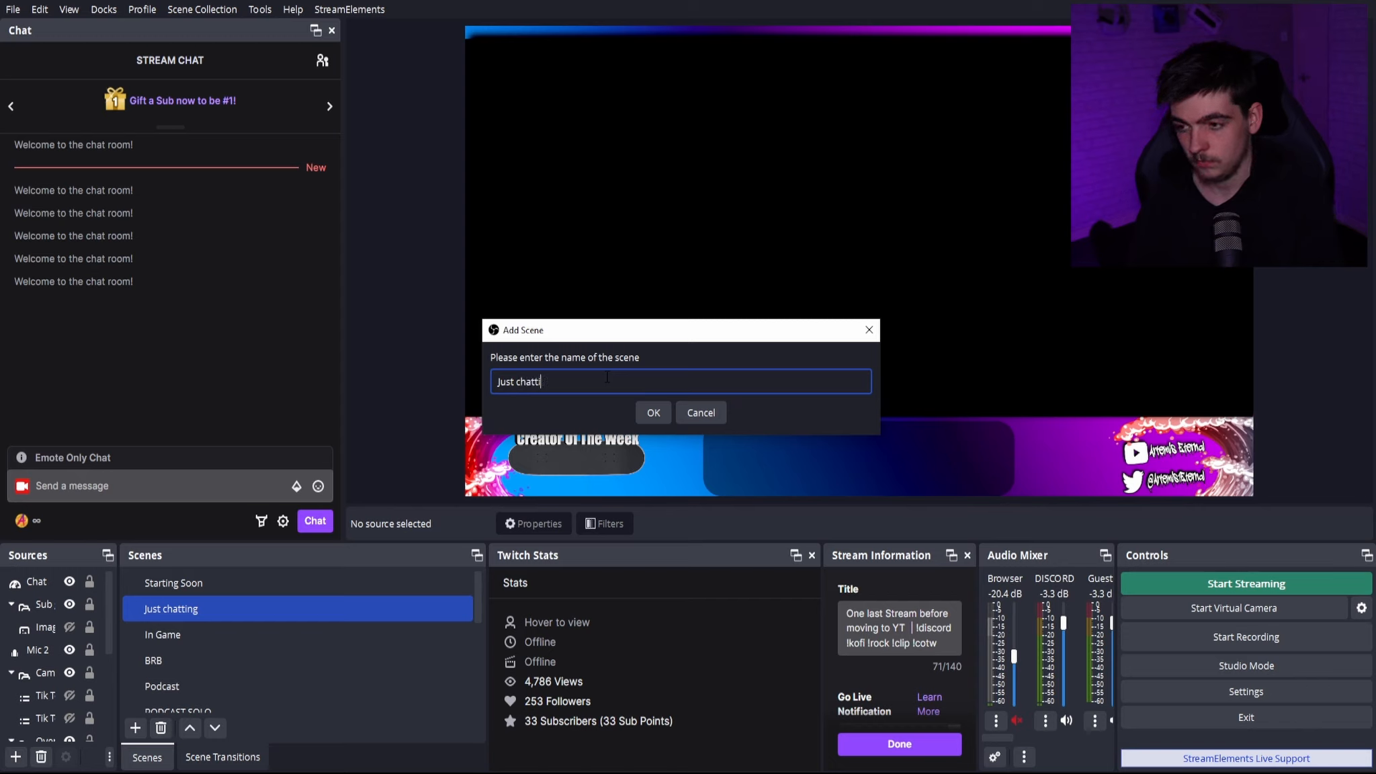
{"action": "type", "text": "2"}
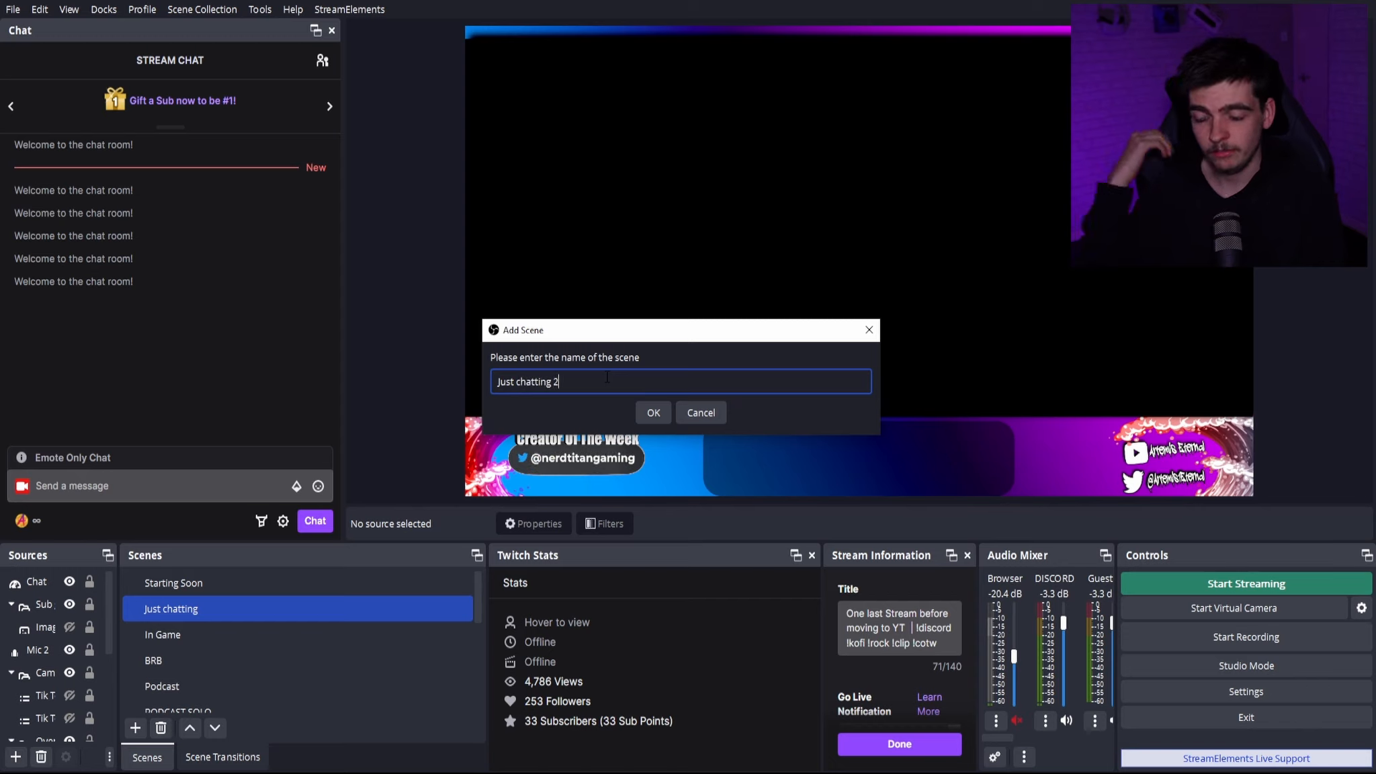
{"action": "key", "text": "Return"}
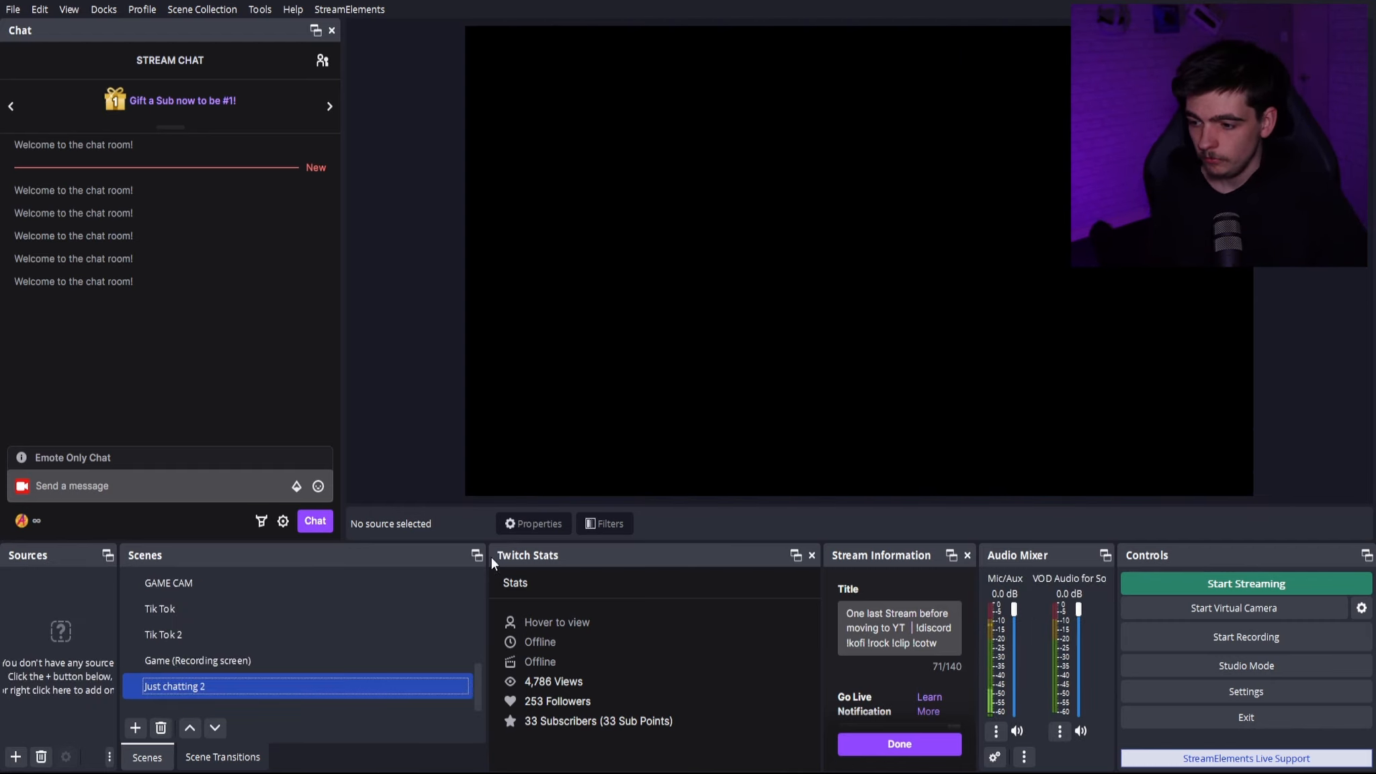
- Close the Twitch Stats and Stream Information docks and widen the Sources dock
{"action": "left_click_drag", "start_coordinate": [492, 563], "coordinate": [507, 299]}
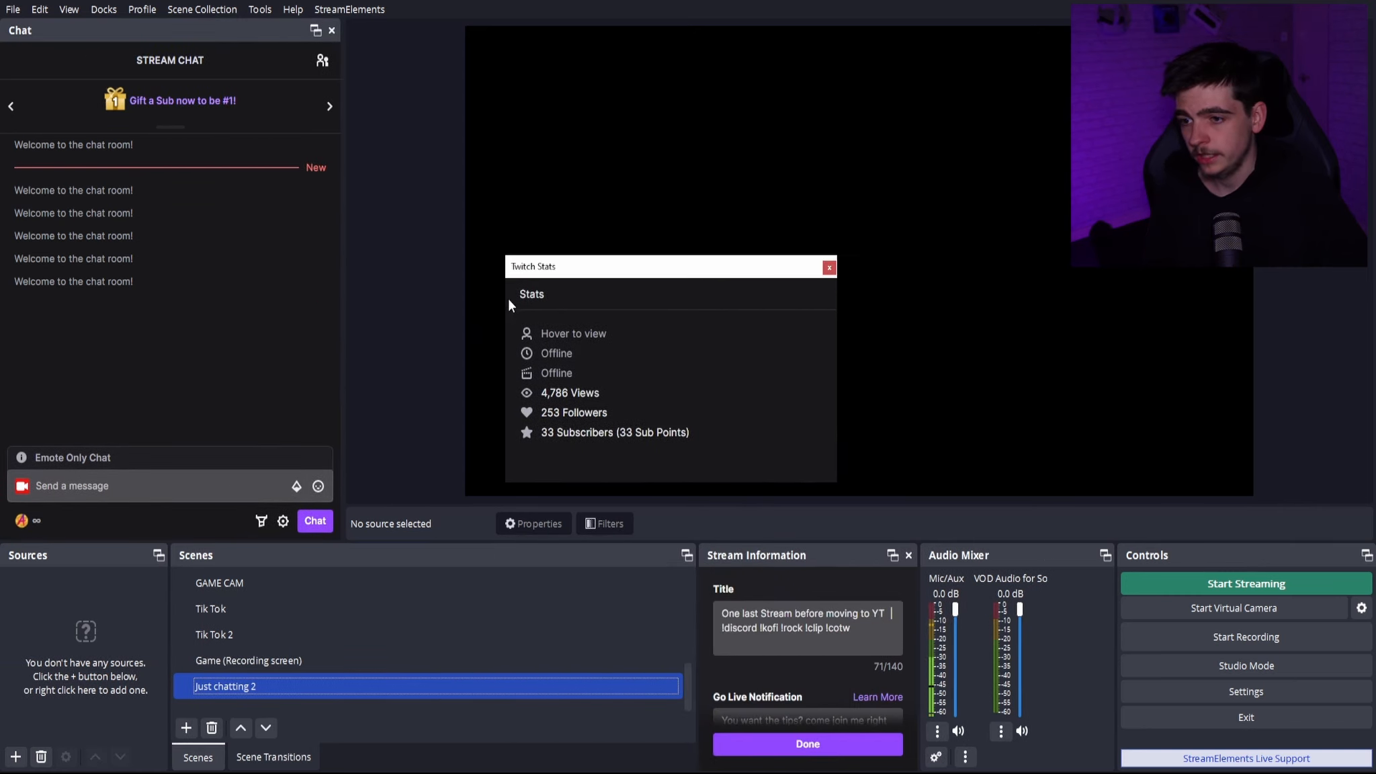
{"action": "left_click", "coordinate": [830, 268]}
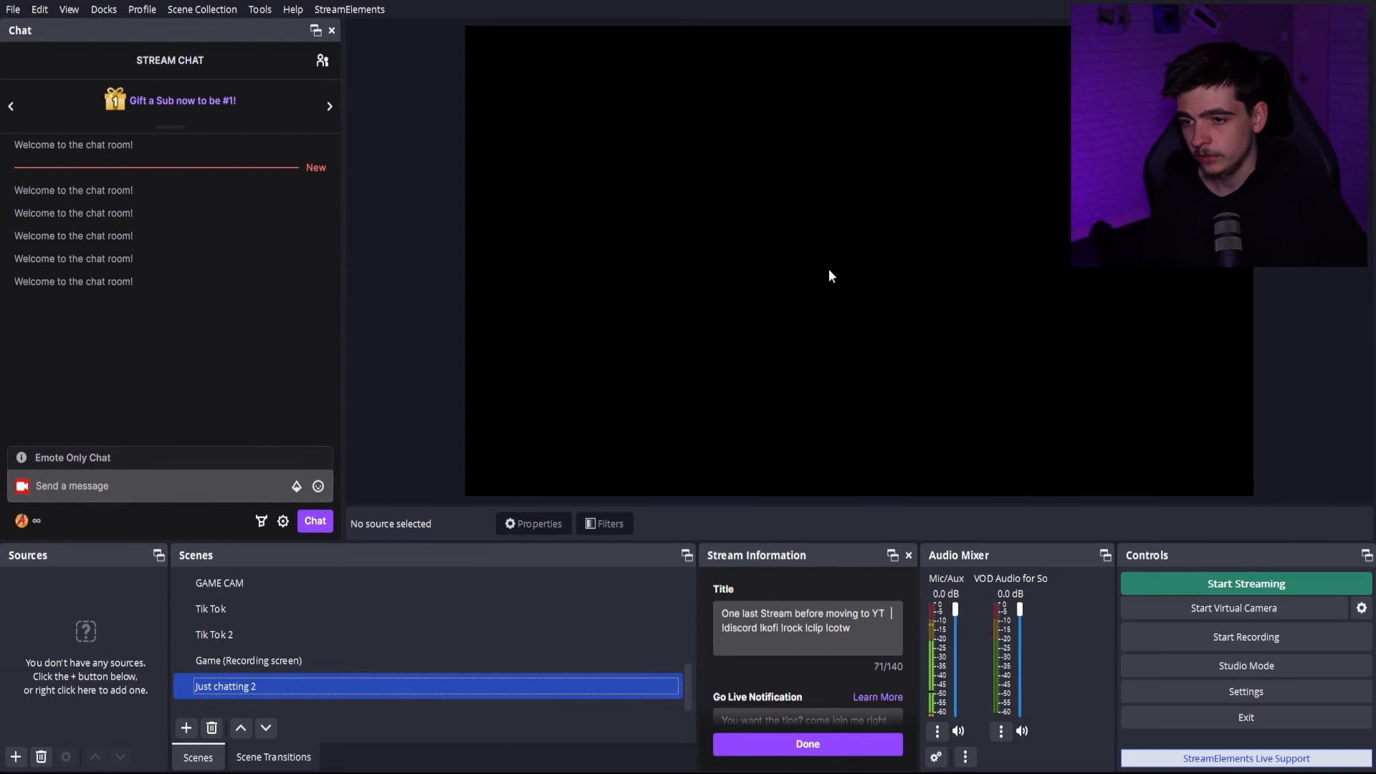
{"action": "left_click", "coordinate": [908, 556]}
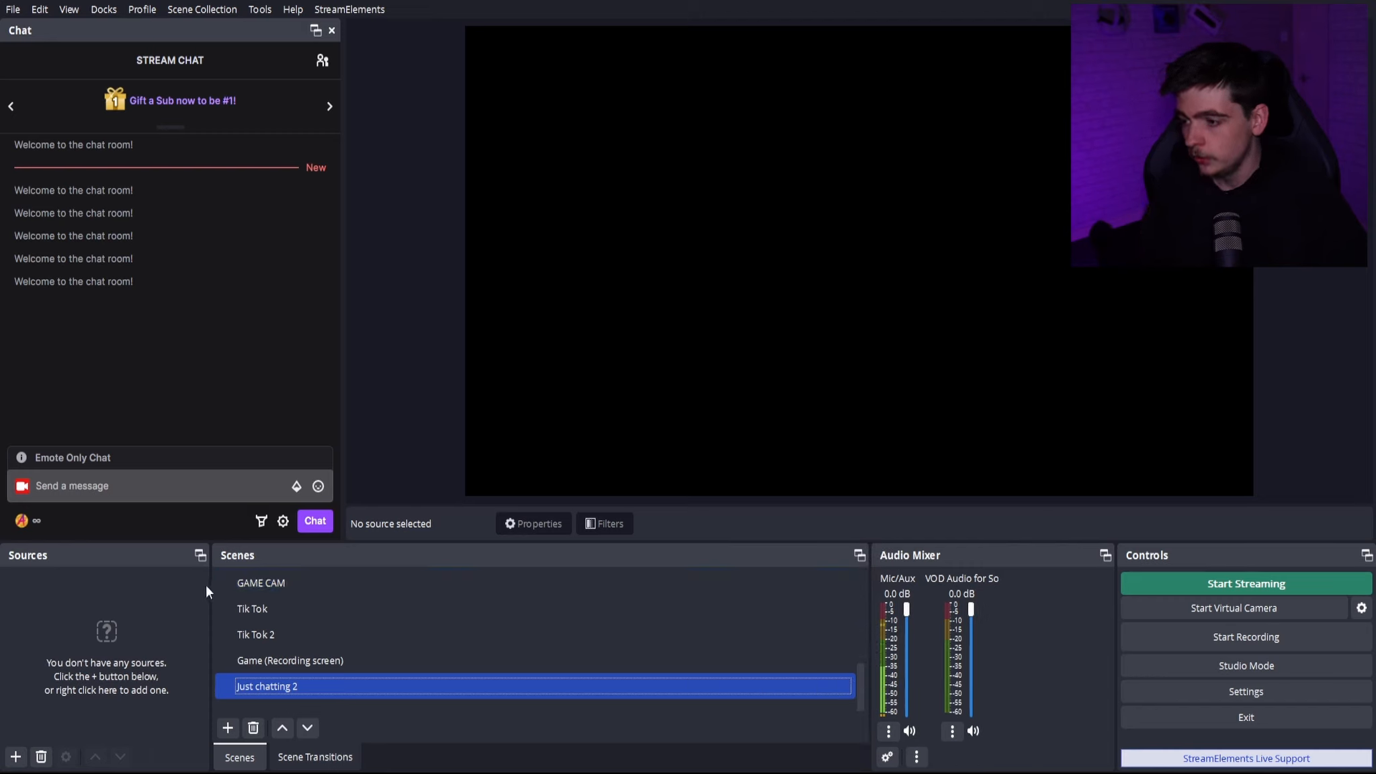
{"action": "left_click_drag", "start_coordinate": [209, 584], "coordinate": [571, 586]}
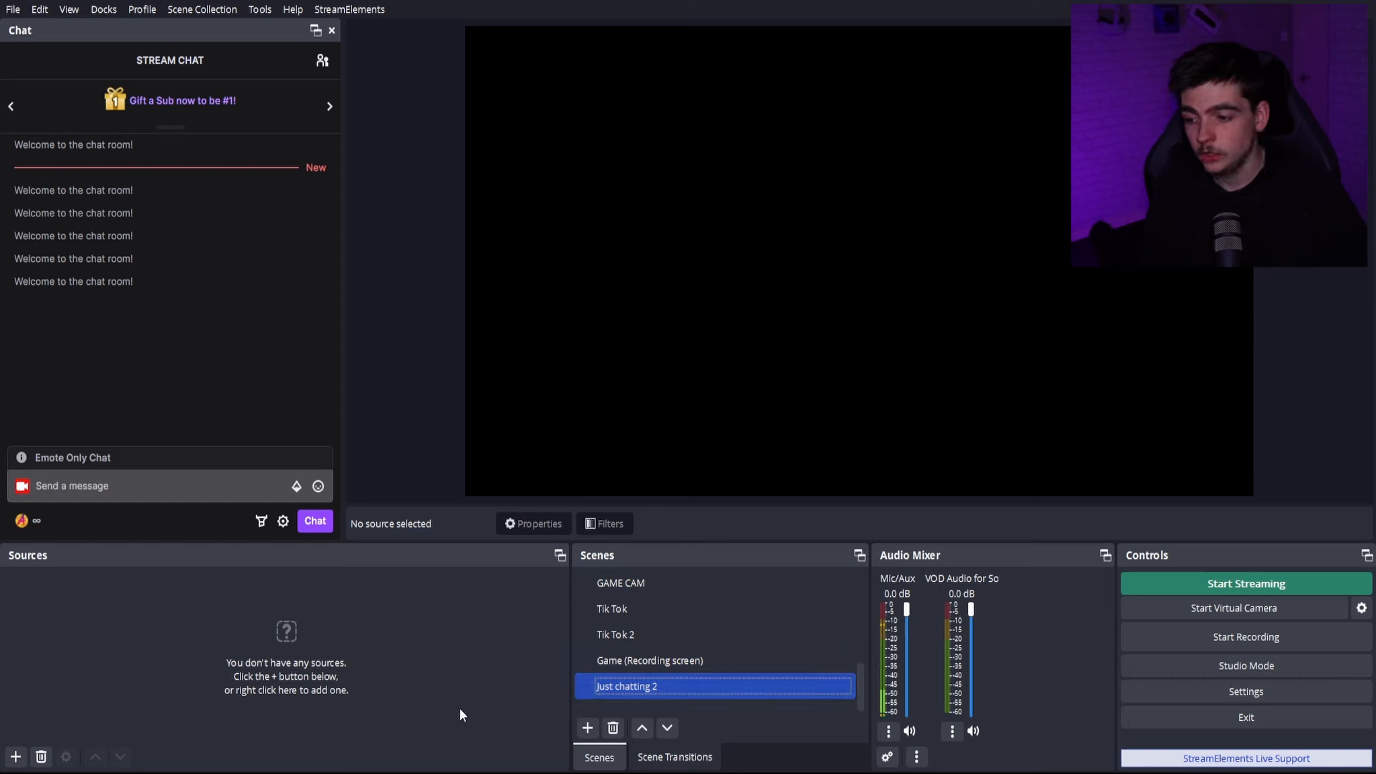
- Add a new Audio Output Capture source with the Default device to the Just chatting 2 scene
{"action": "left_click", "coordinate": [11, 758]}
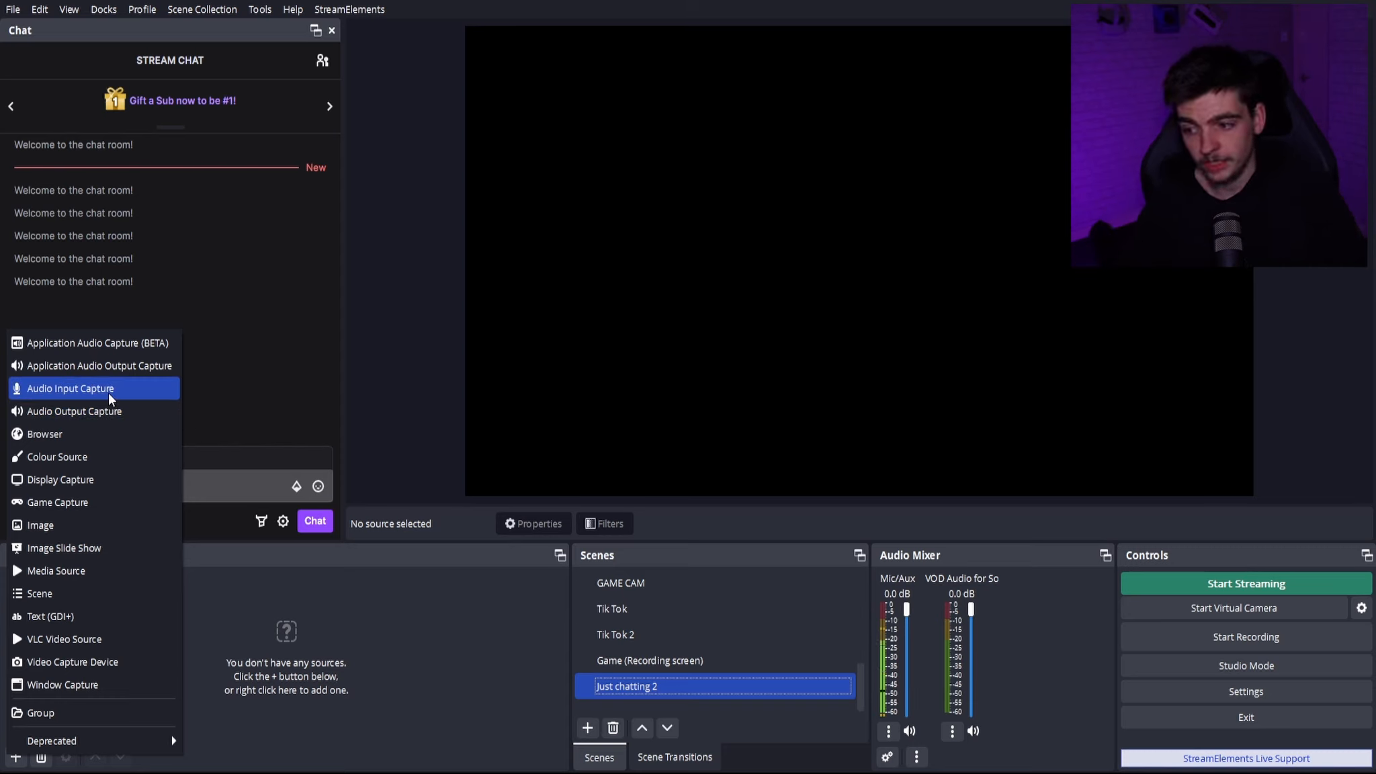
{"action": "left_click", "coordinate": [77, 411]}
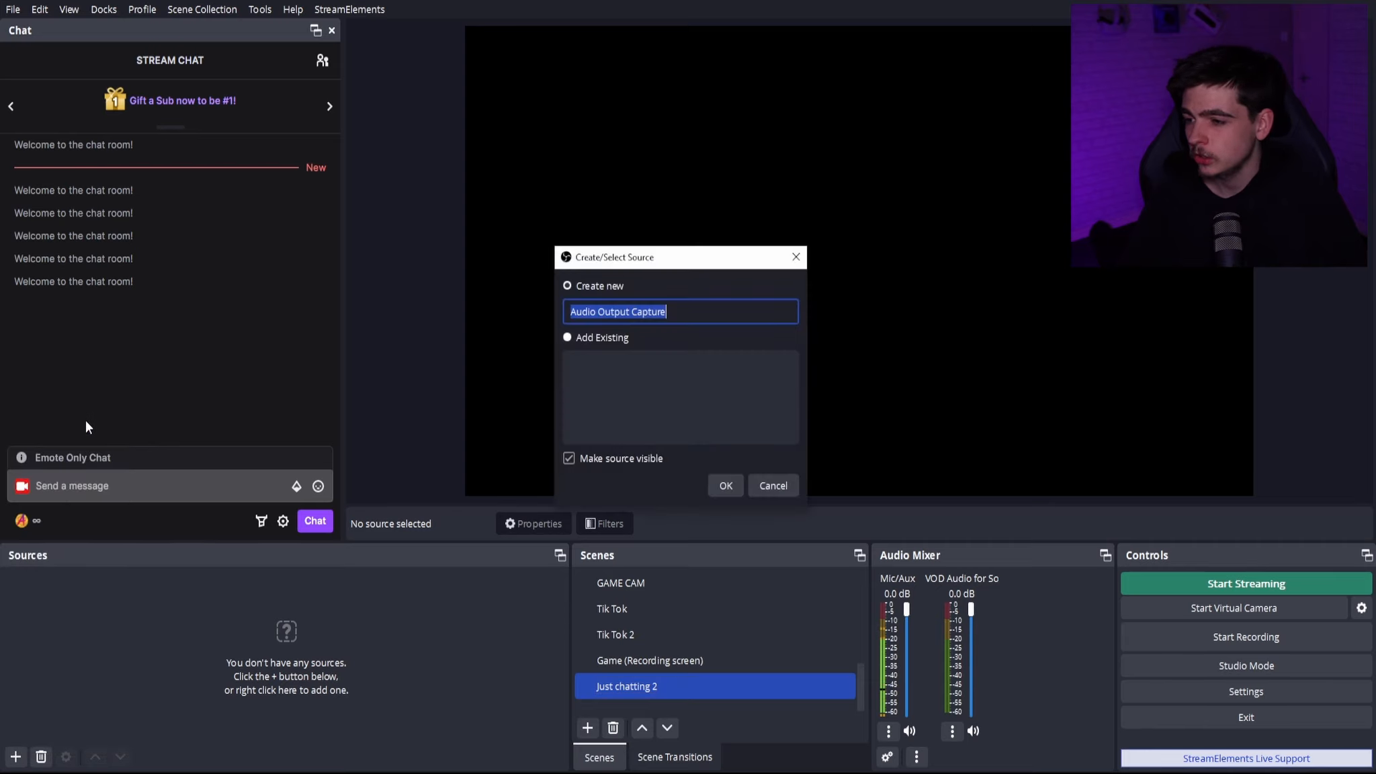
{"action": "left_click", "coordinate": [724, 491]}
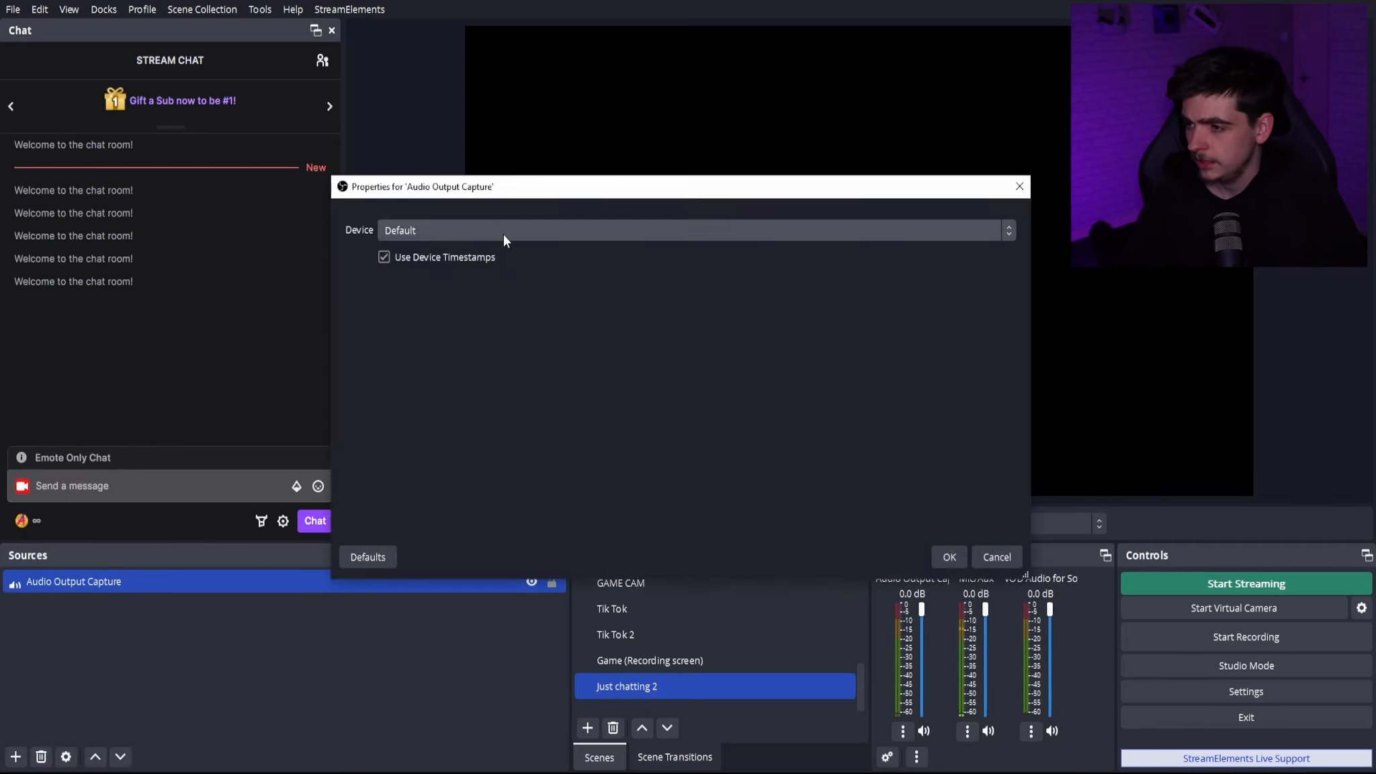
{"action": "left_click", "coordinate": [487, 230]}
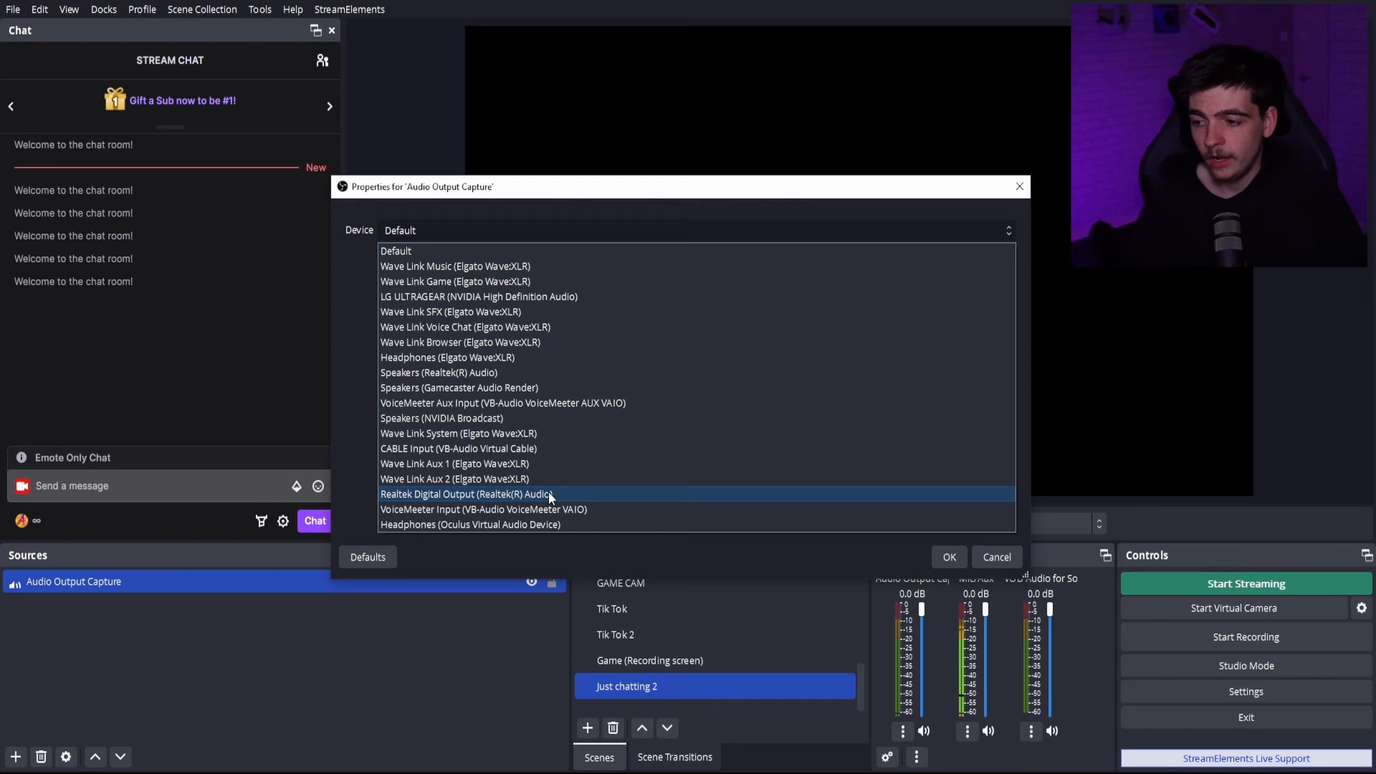
{"action": "left_click", "coordinate": [937, 558]}
{"action": "left_click", "coordinate": [938, 557]}
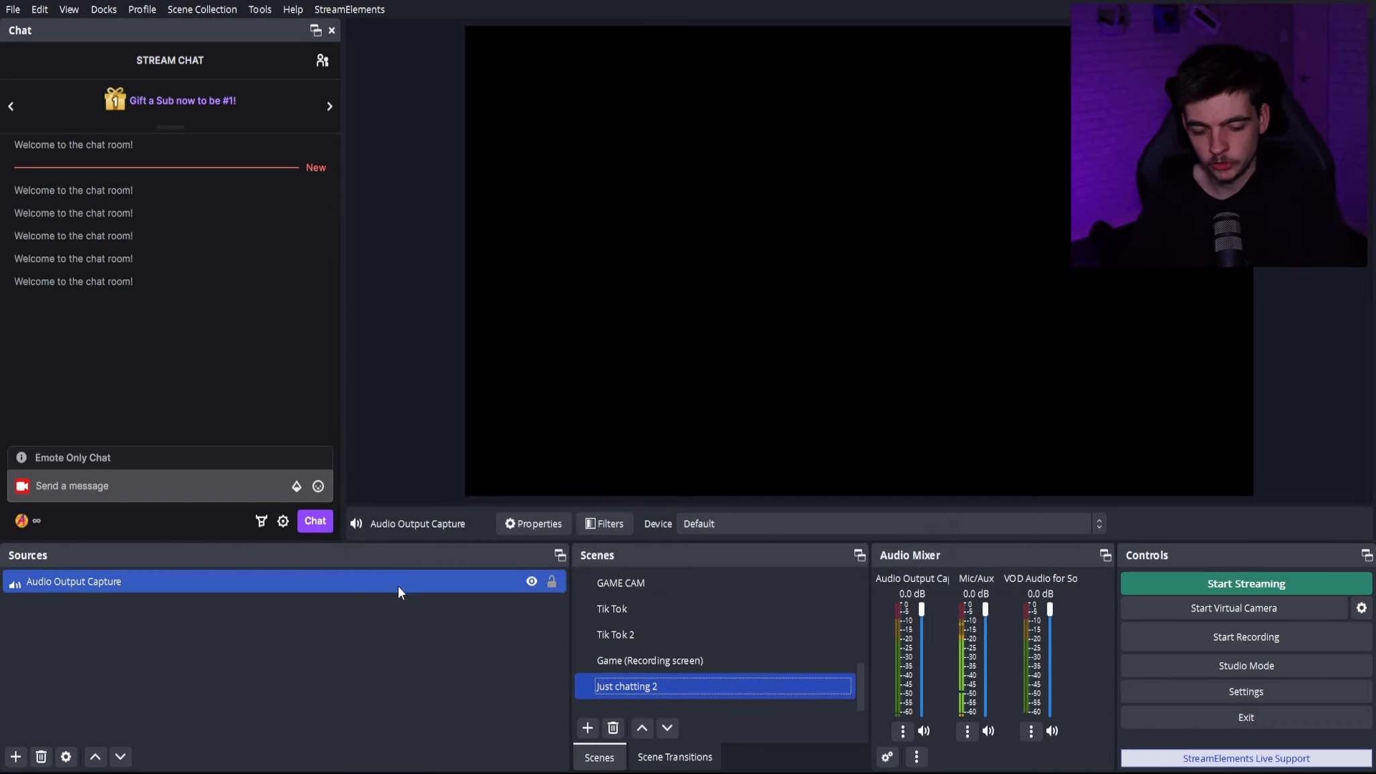
- Delete the Just chatting 2 scene and recreate it empty under the name just chatting 2
{"action": "key", "text": "Delete"}
{"action": "left_click", "coordinate": [729, 415]}
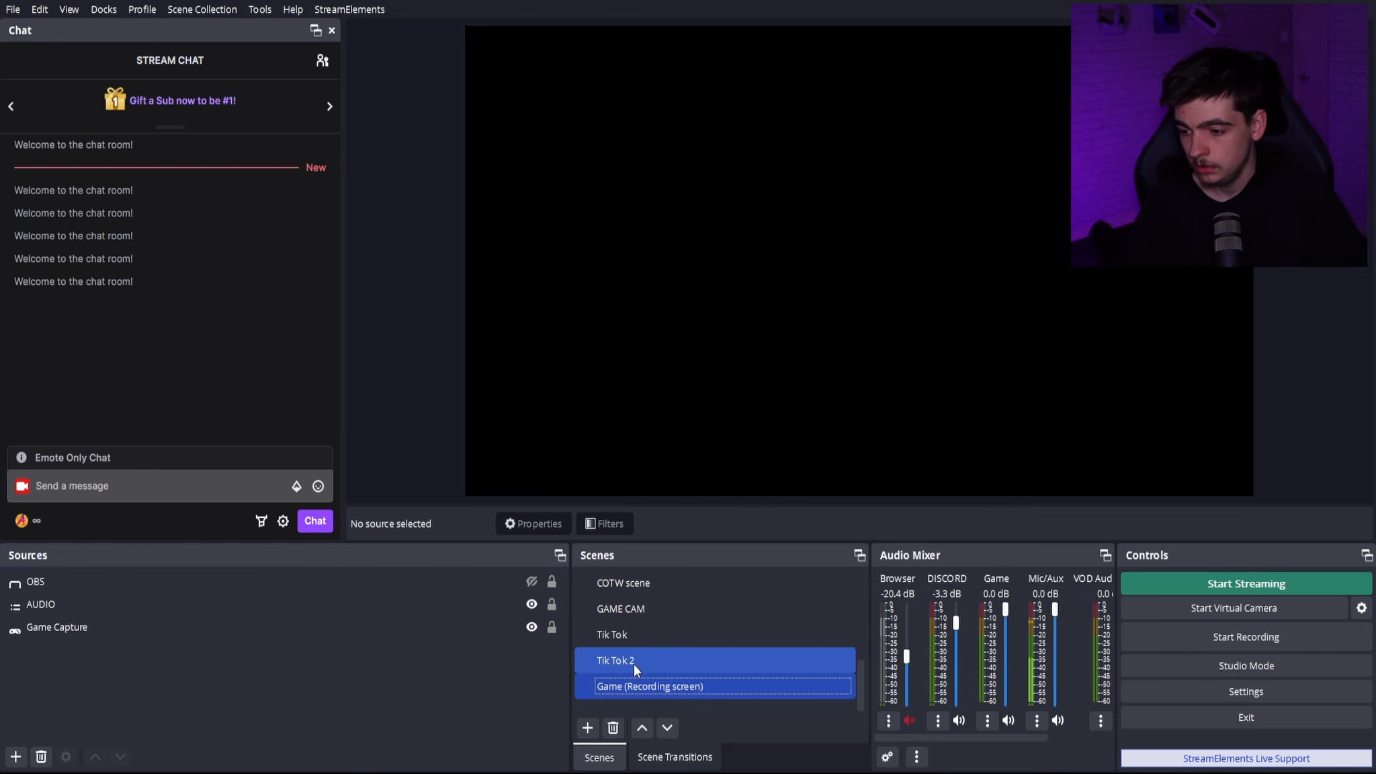
{"action": "scroll", "coordinate": [638, 657], "scroll_direction": "up", "scroll_amount": 3}
{"action": "scroll", "coordinate": [635, 645], "scroll_direction": "down", "scroll_amount": 1}
{"action": "scroll", "coordinate": [633, 639], "scroll_direction": "down", "scroll_amount": 2}
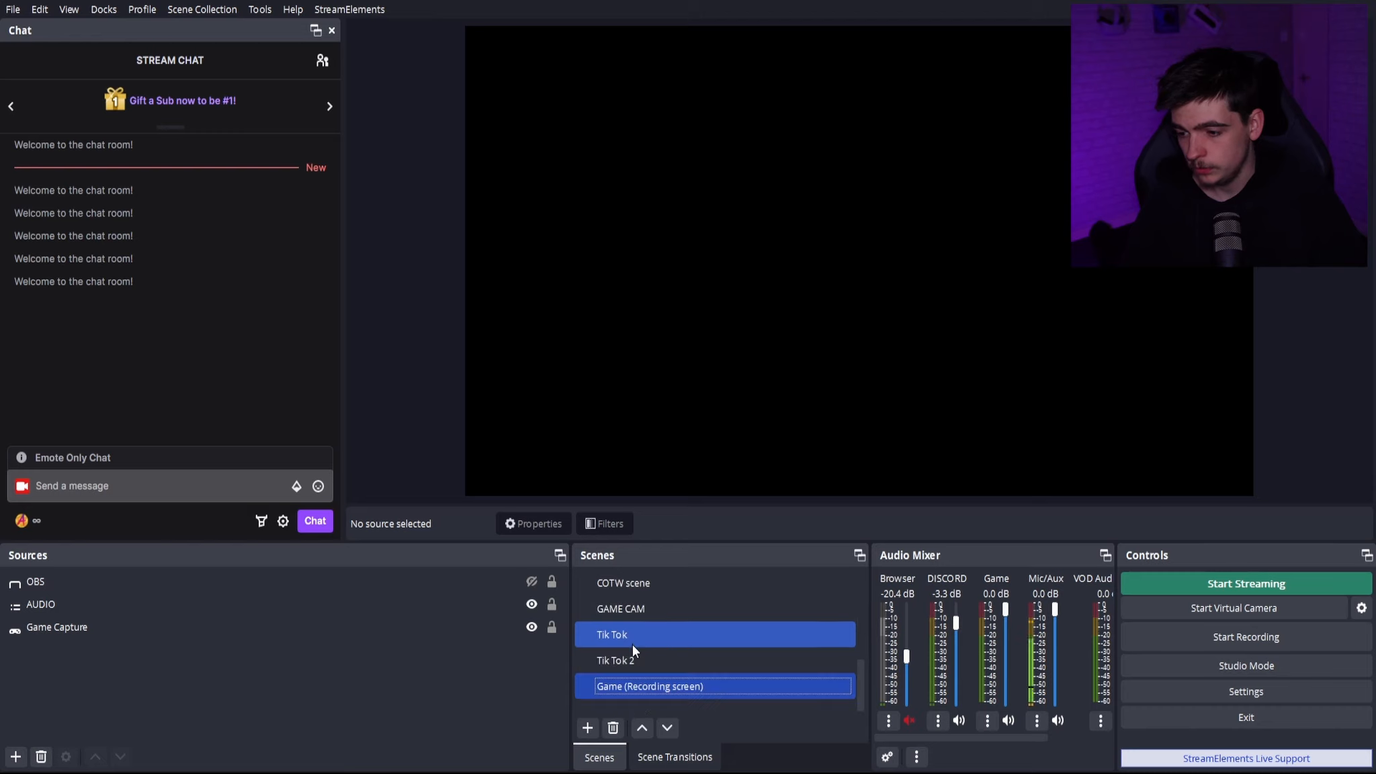
{"action": "scroll", "coordinate": [632, 644], "scroll_direction": "up", "scroll_amount": 1}
{"action": "scroll", "coordinate": [632, 643], "scroll_direction": "down", "scroll_amount": 1}
{"action": "scroll", "coordinate": [636, 664], "scroll_direction": "up", "scroll_amount": 1}
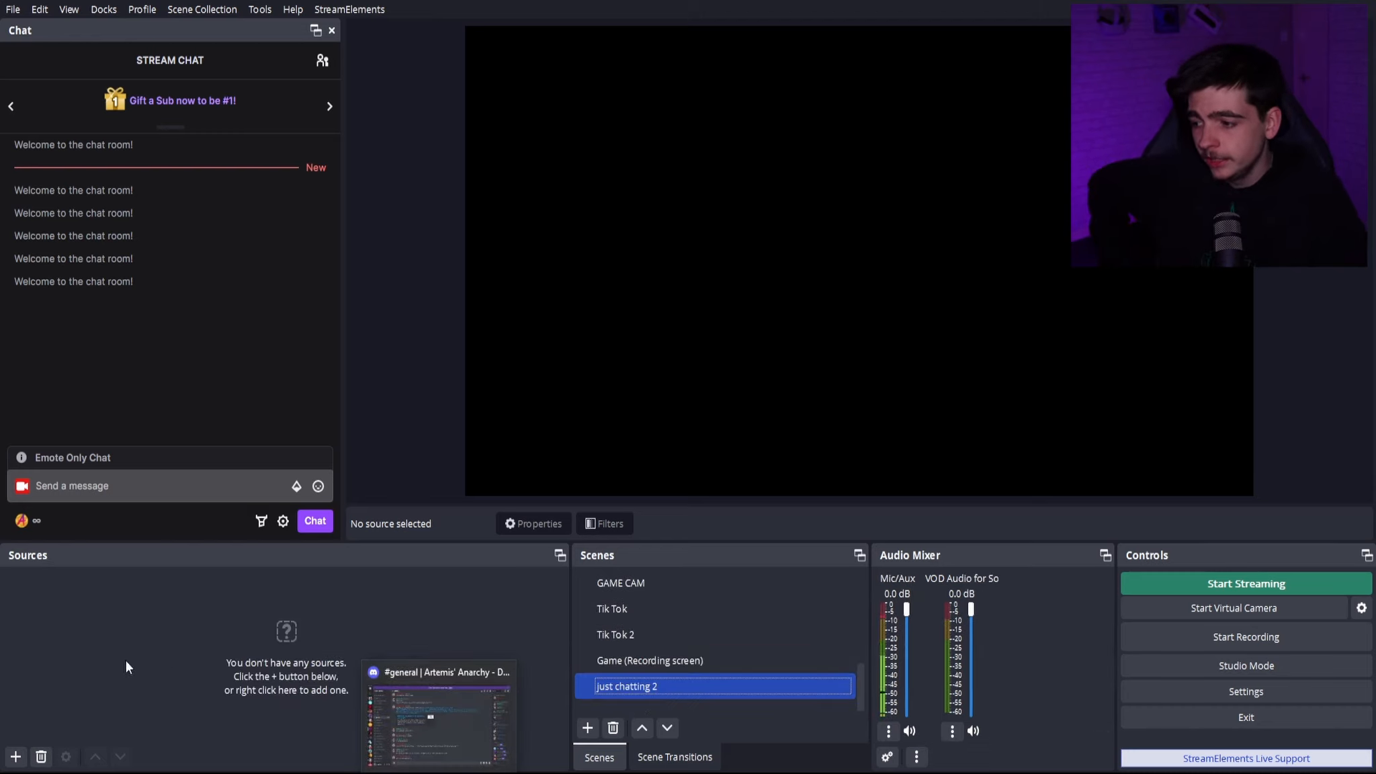
- Add the existing browser source social Artemis to the just chatting 2 scene
{"action": "left_click", "coordinate": [15, 756]}
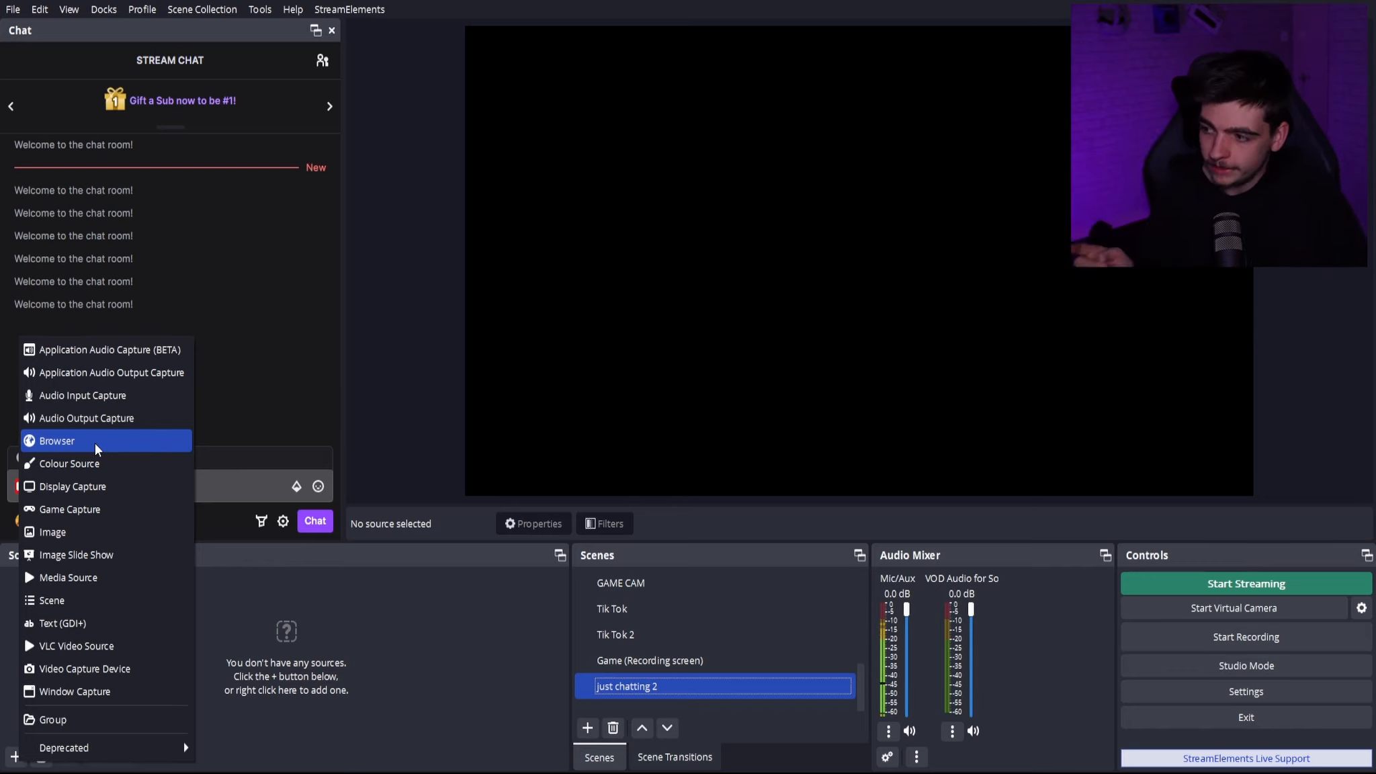
{"action": "left_click", "coordinate": [95, 443]}
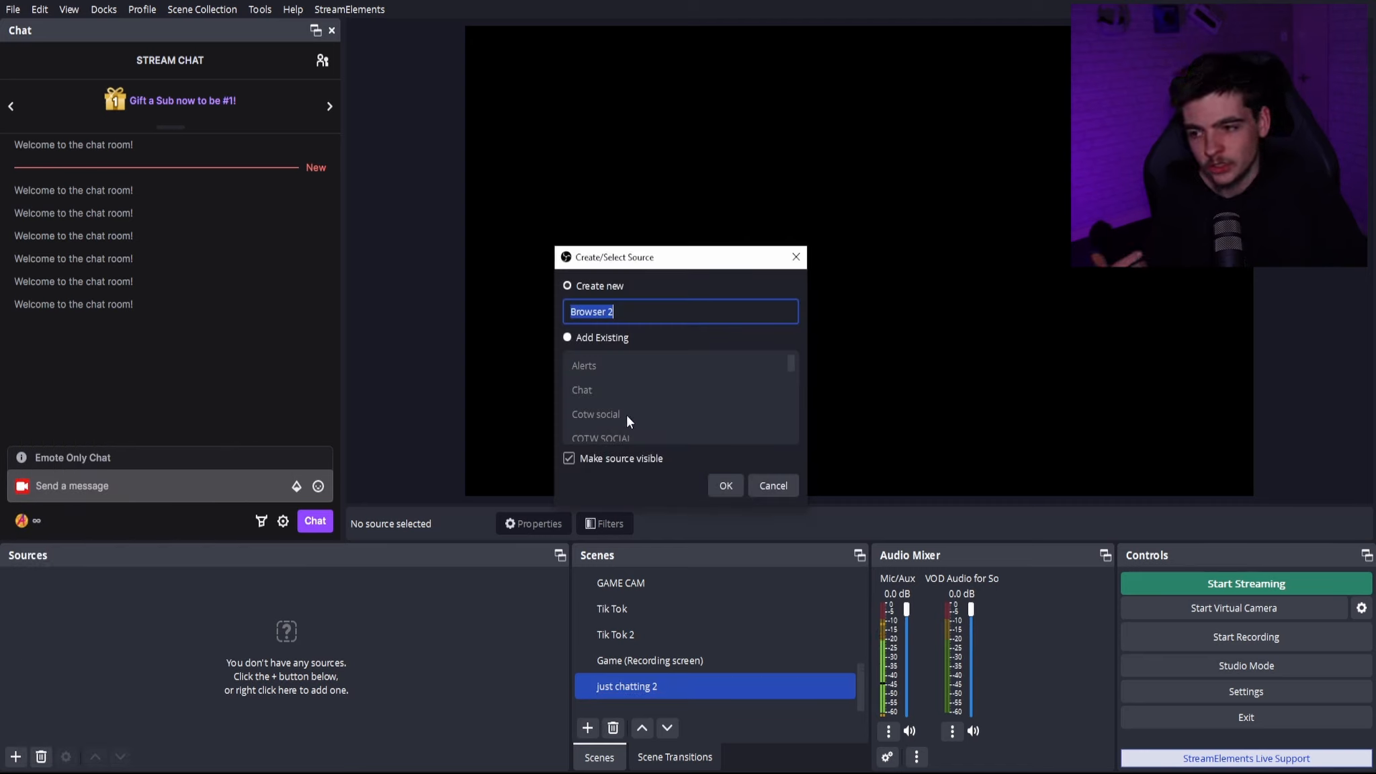
{"action": "left_click", "coordinate": [566, 339]}
{"action": "left_click", "coordinate": [596, 415]}
{"action": "scroll", "coordinate": [596, 413], "scroll_direction": "down", "scroll_amount": 5}
{"action": "left_click", "coordinate": [594, 410]}
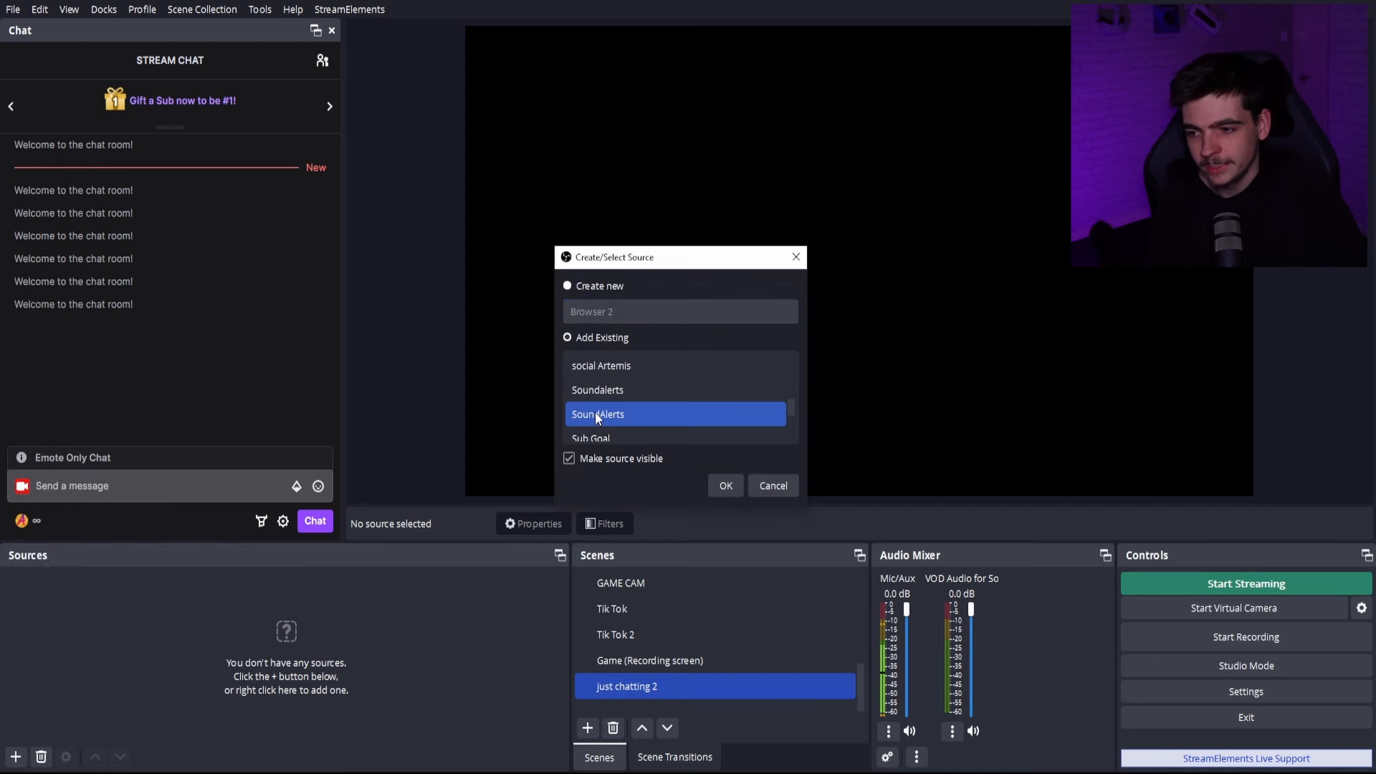
{"action": "scroll", "coordinate": [592, 414], "scroll_direction": "up", "scroll_amount": 1}
{"action": "scroll", "coordinate": [583, 418], "scroll_direction": "down", "scroll_amount": 4}
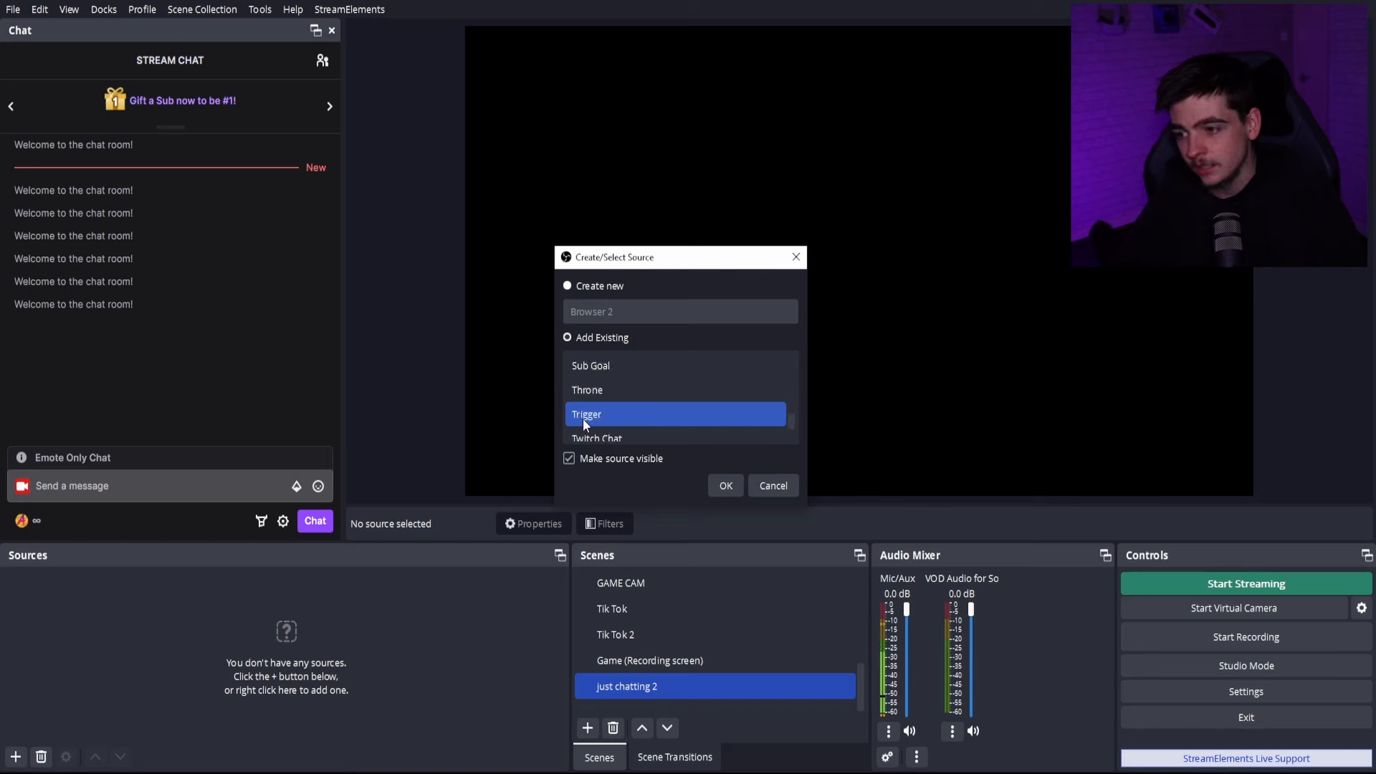
{"action": "scroll", "coordinate": [582, 416], "scroll_direction": "up", "scroll_amount": 2}
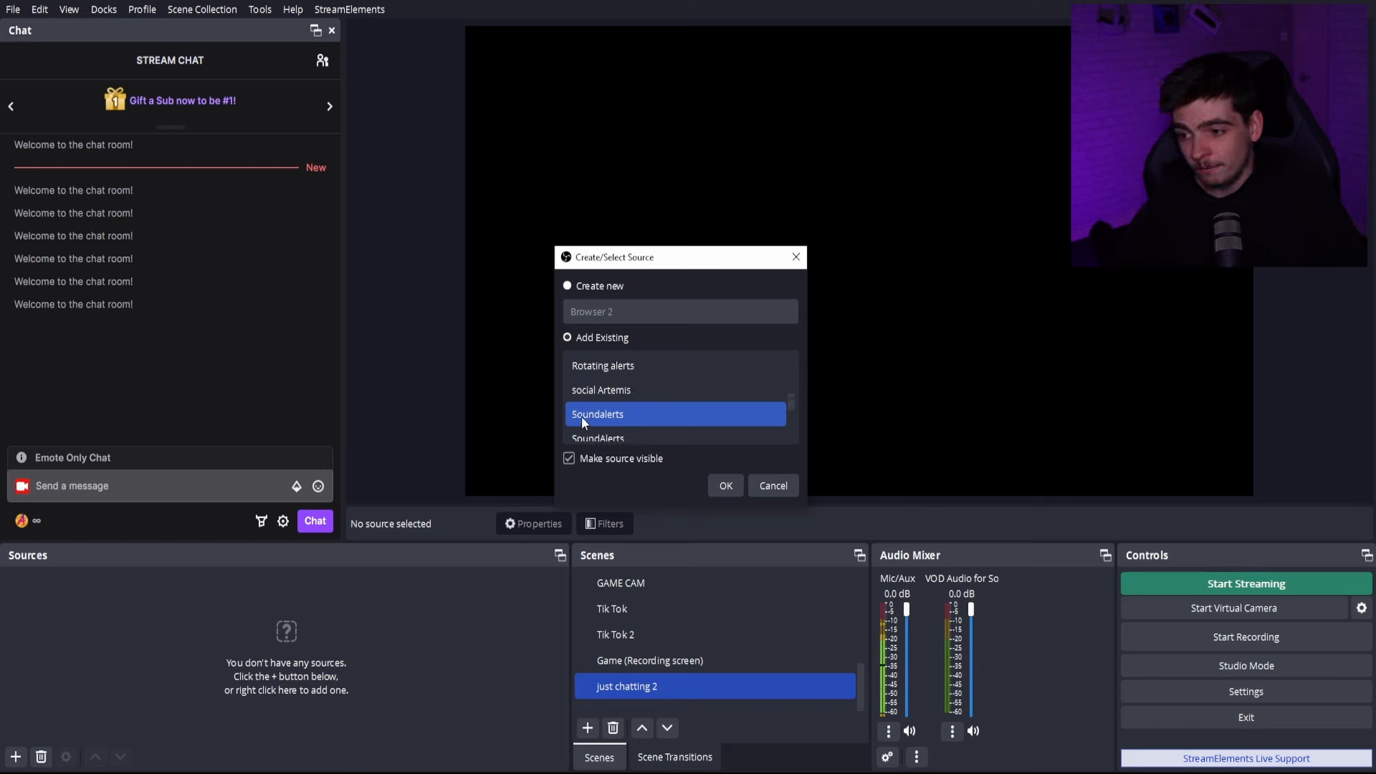
{"action": "left_click", "coordinate": [593, 395]}
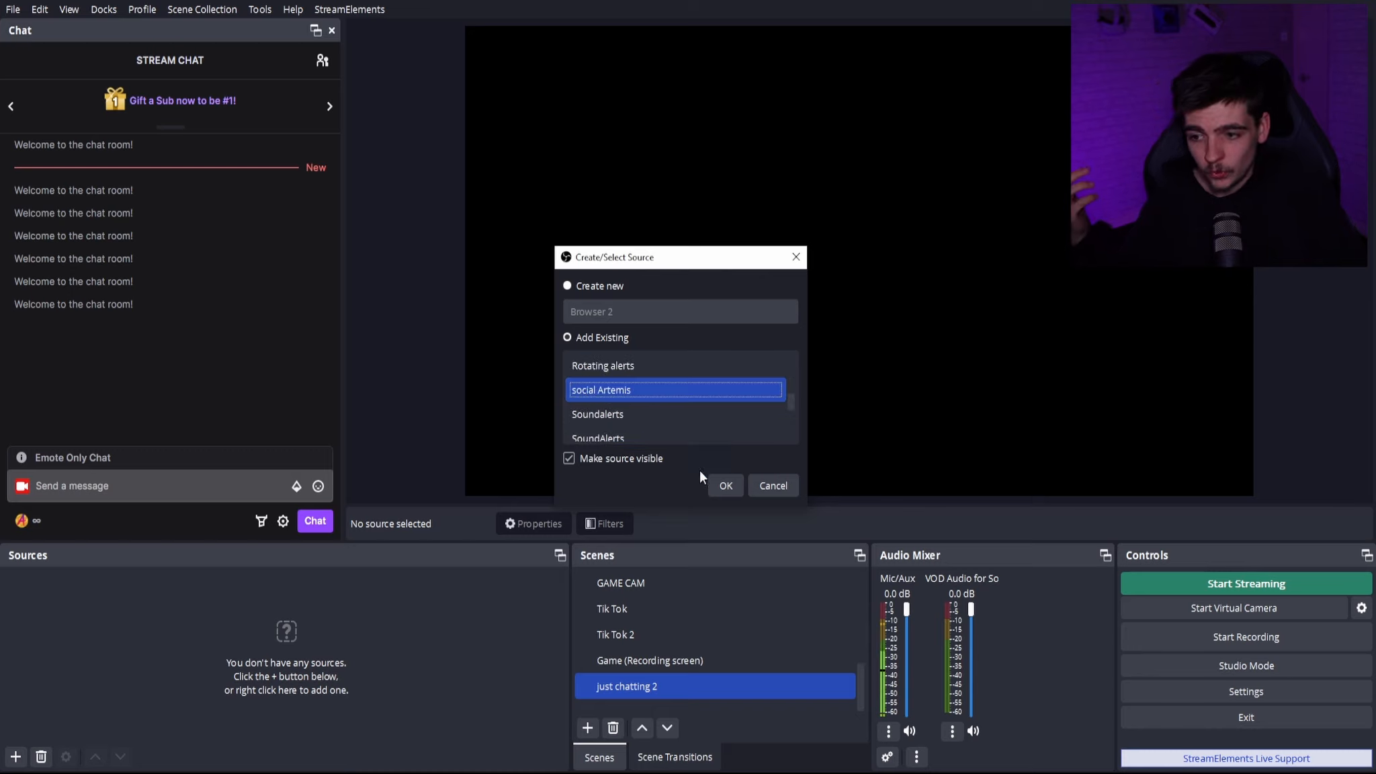
{"action": "left_click", "coordinate": [725, 486]}
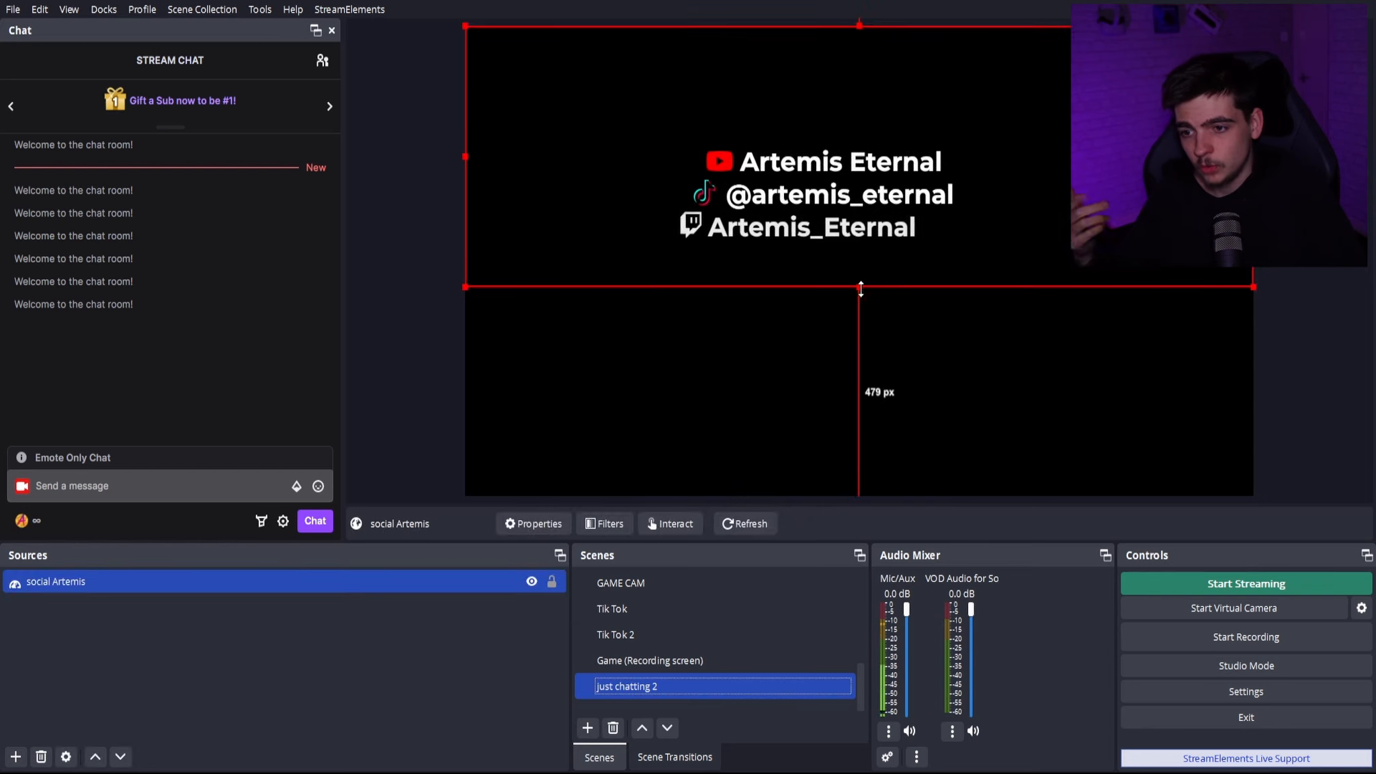
- Enable Control audio via OBS in the properties of the social Artemis browser source and apply the change
{"action": "left_click", "coordinate": [356, 645]}
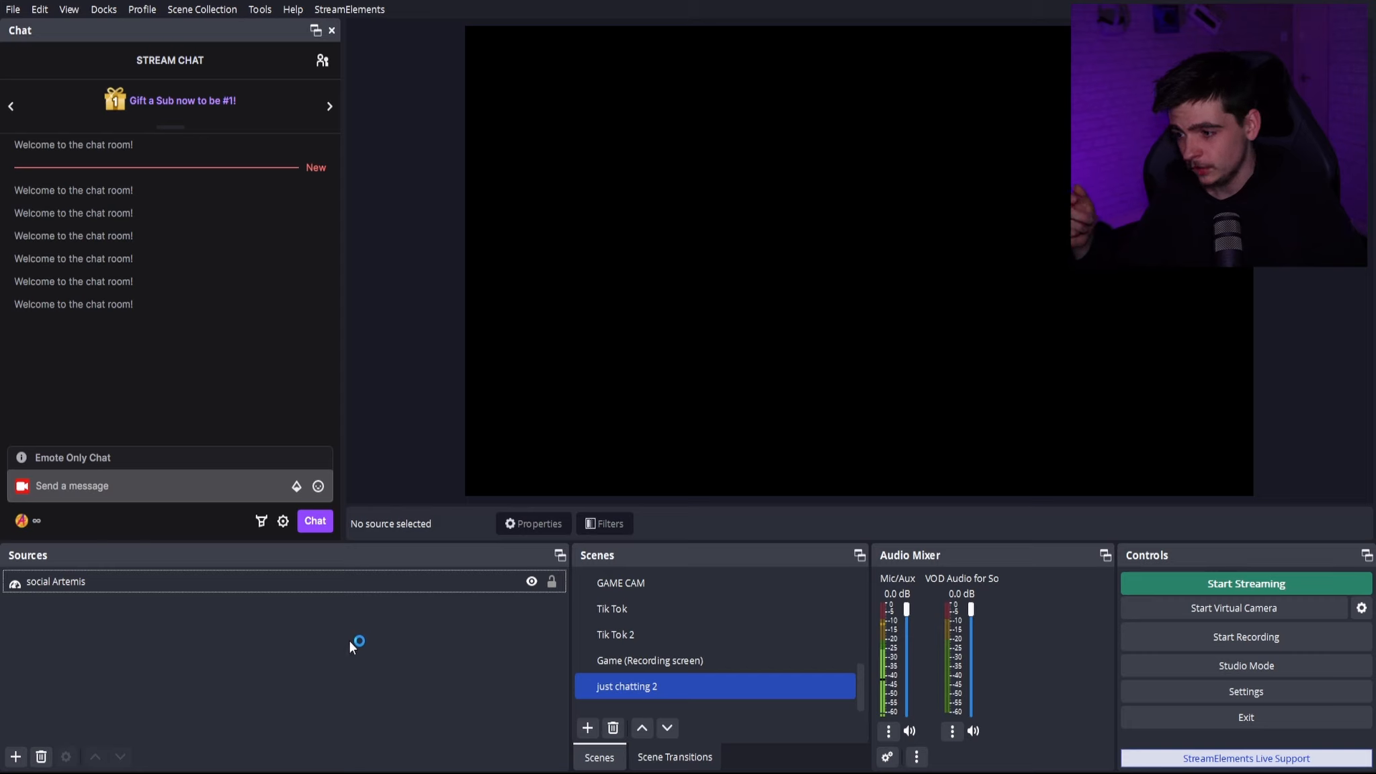
{"action": "left_click", "coordinate": [431, 586]}
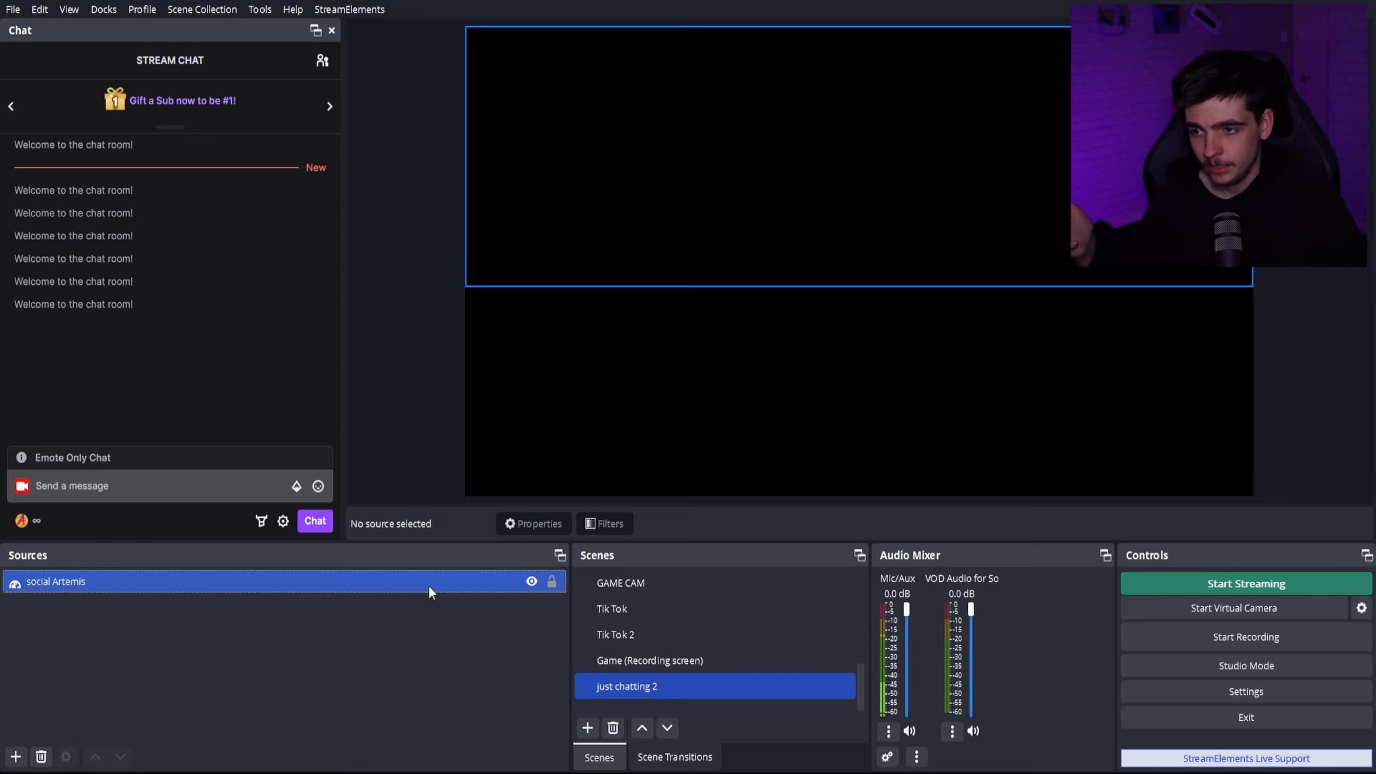
{"action": "left_click", "coordinate": [434, 585]}
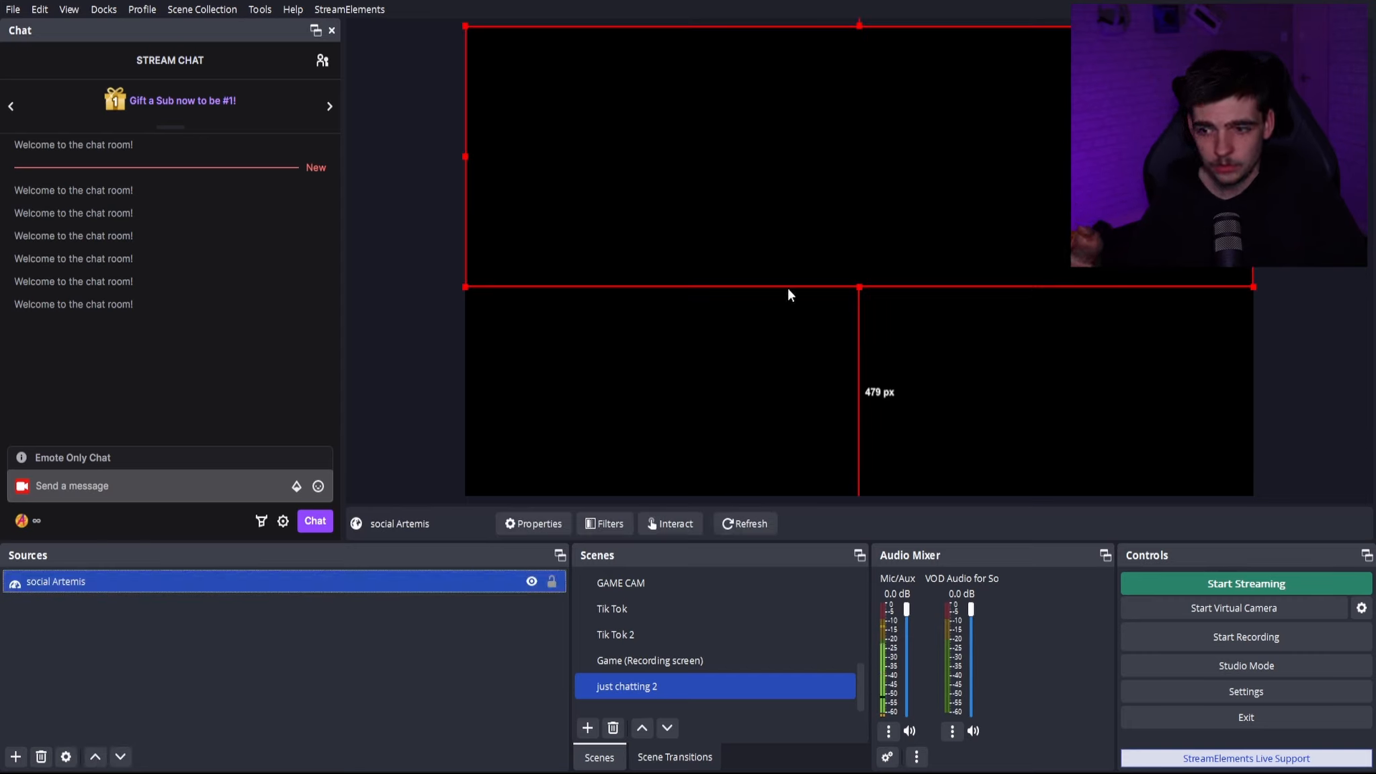
{"action": "double_click", "coordinate": [428, 581]}
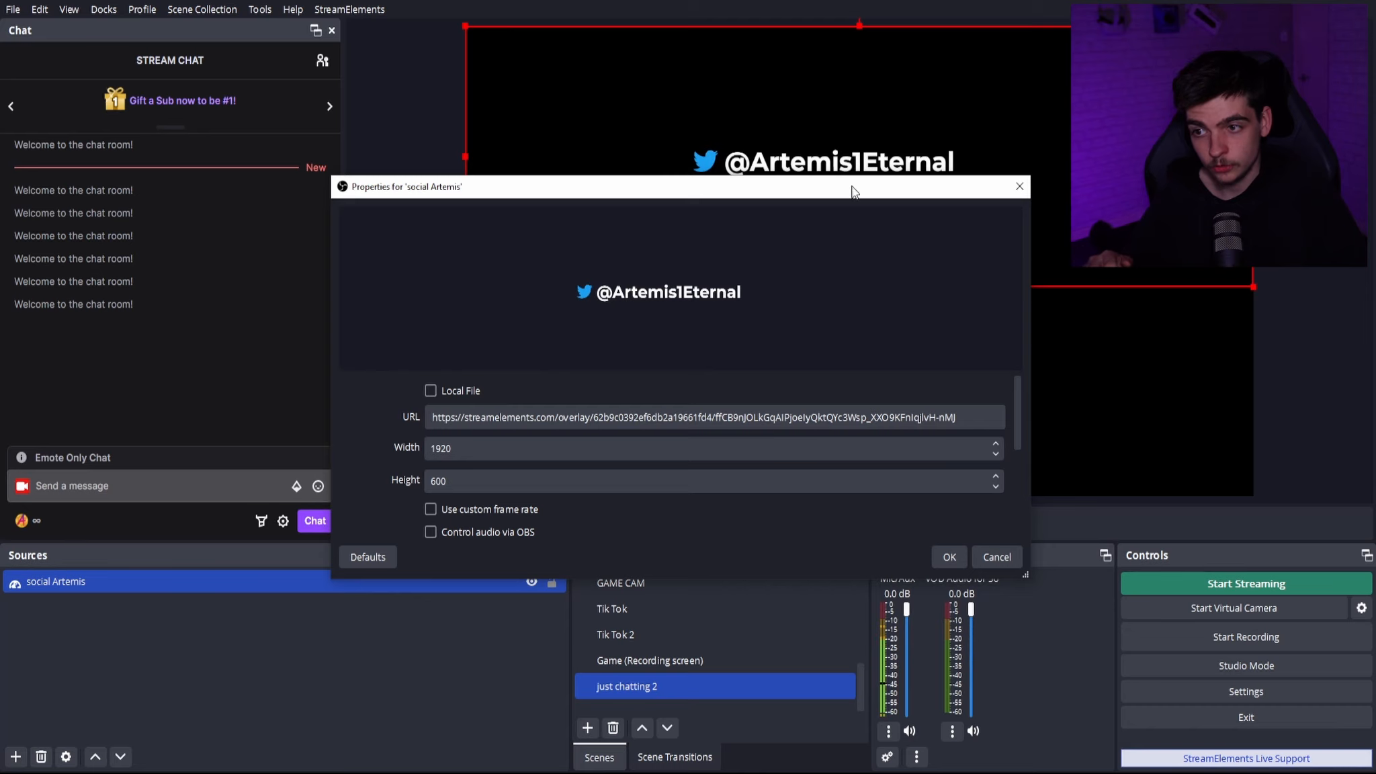
{"action": "left_click_drag", "start_coordinate": [819, 196], "coordinate": [942, 367]}
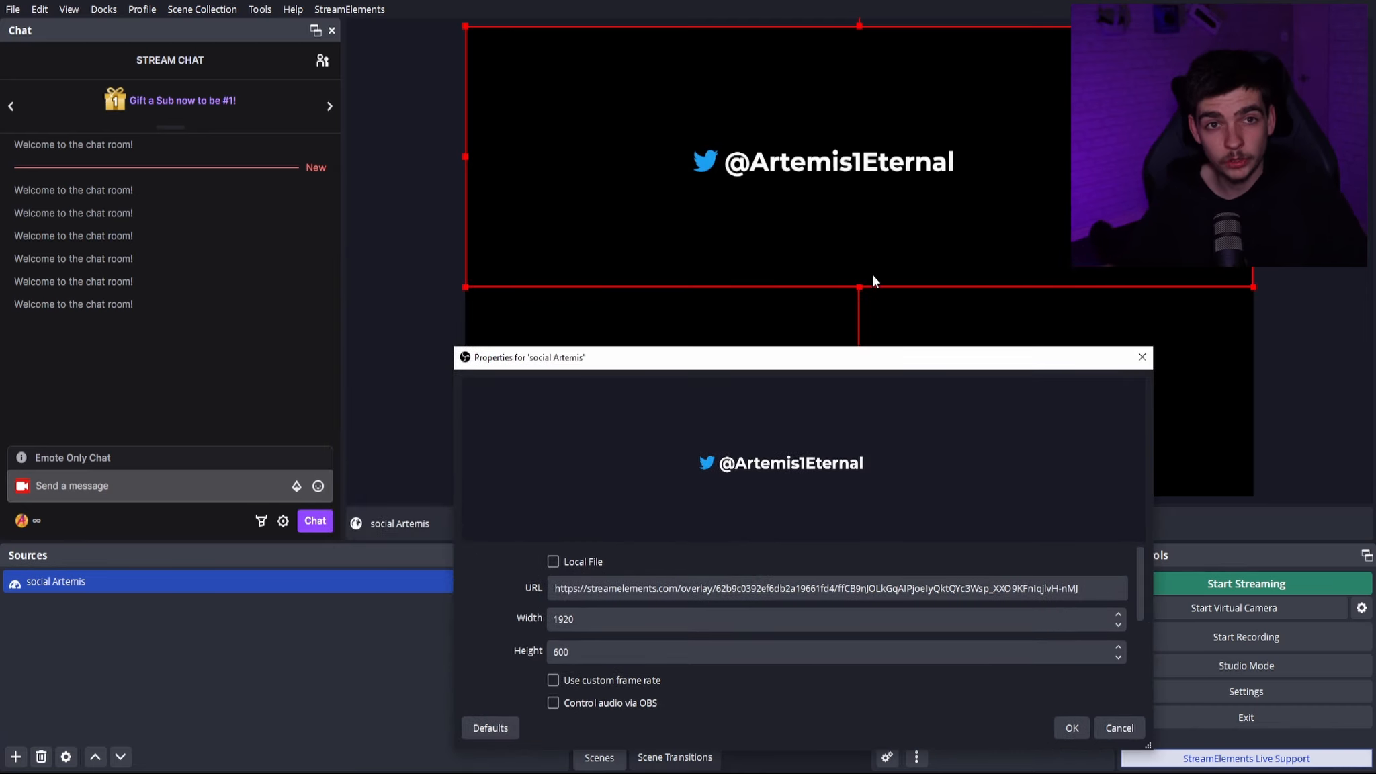
{"action": "left_click_drag", "start_coordinate": [809, 363], "coordinate": [797, 221]}
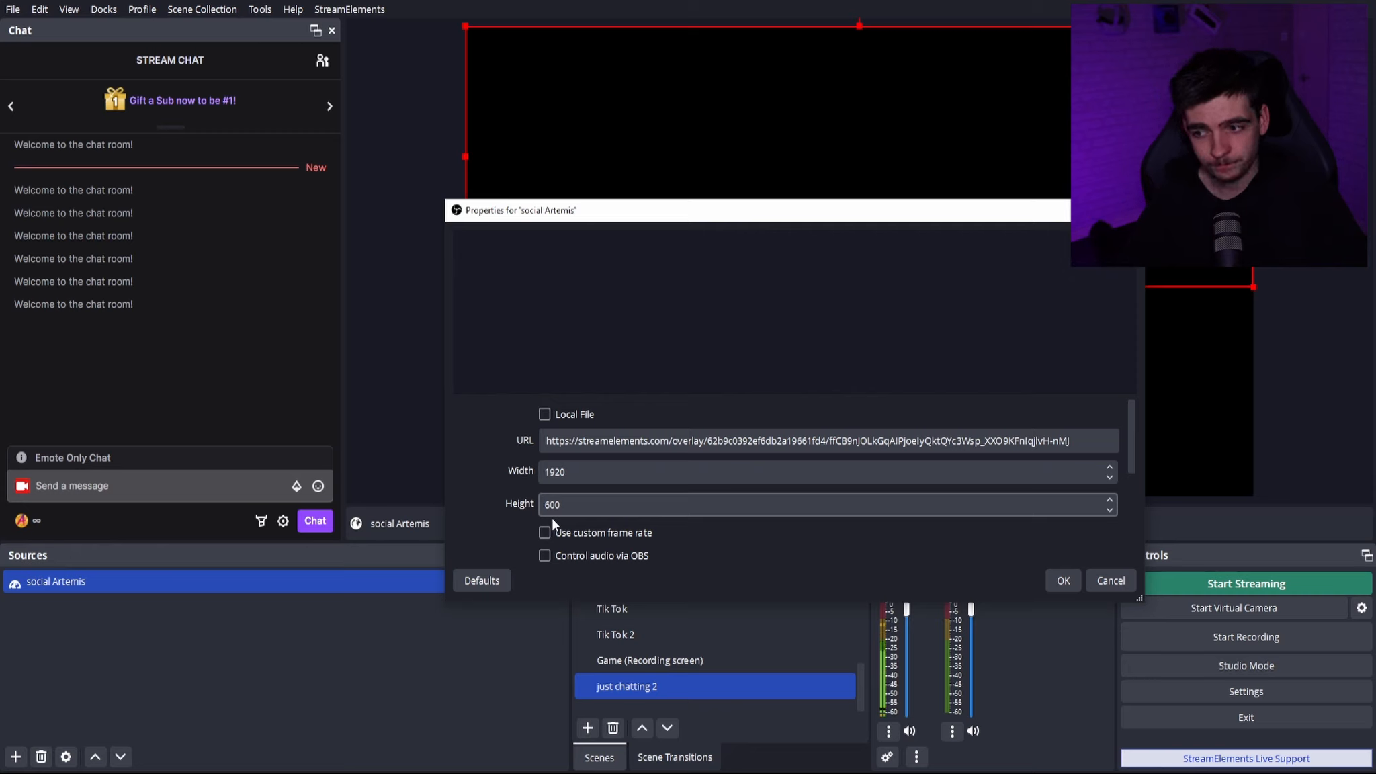
{"action": "scroll", "coordinate": [512, 504], "scroll_direction": "down", "scroll_amount": 5}
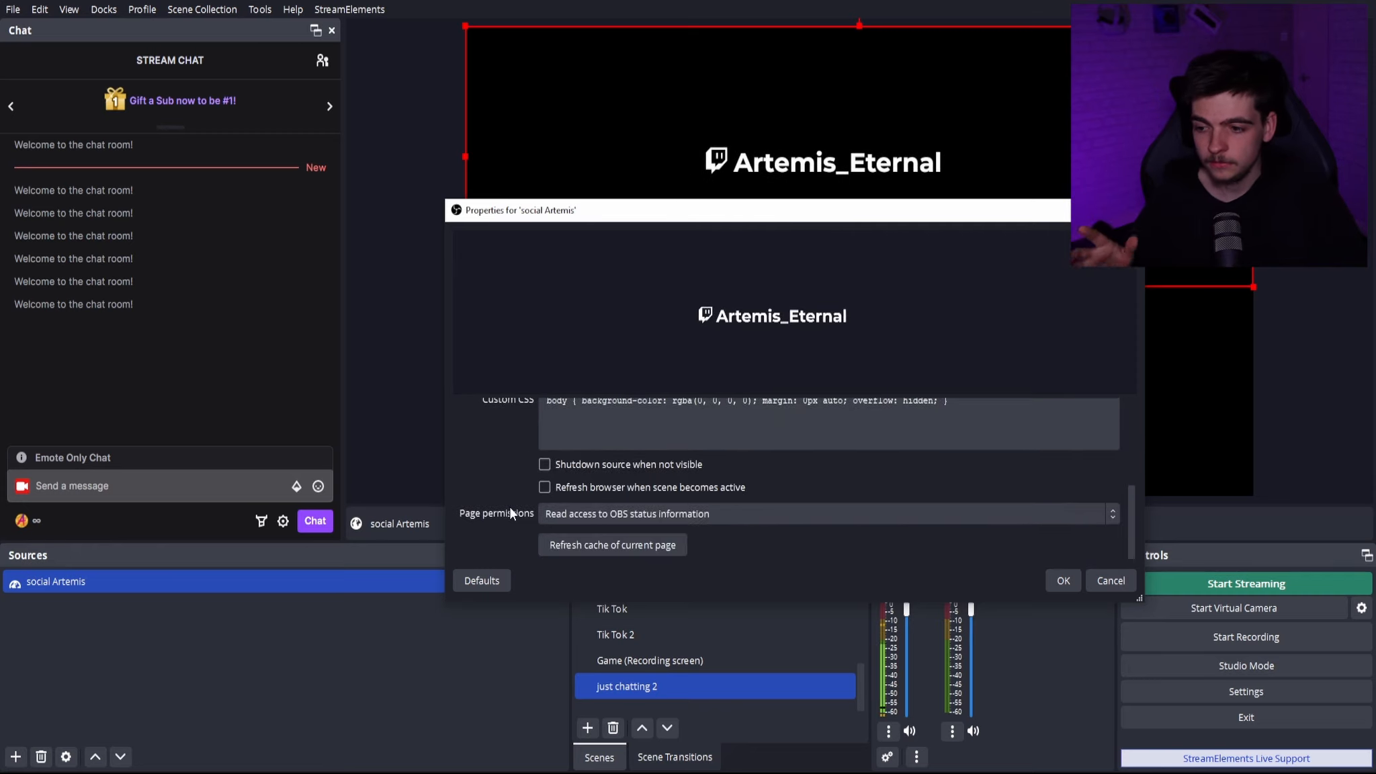
{"action": "scroll", "coordinate": [509, 507], "scroll_direction": "up", "scroll_amount": 3}
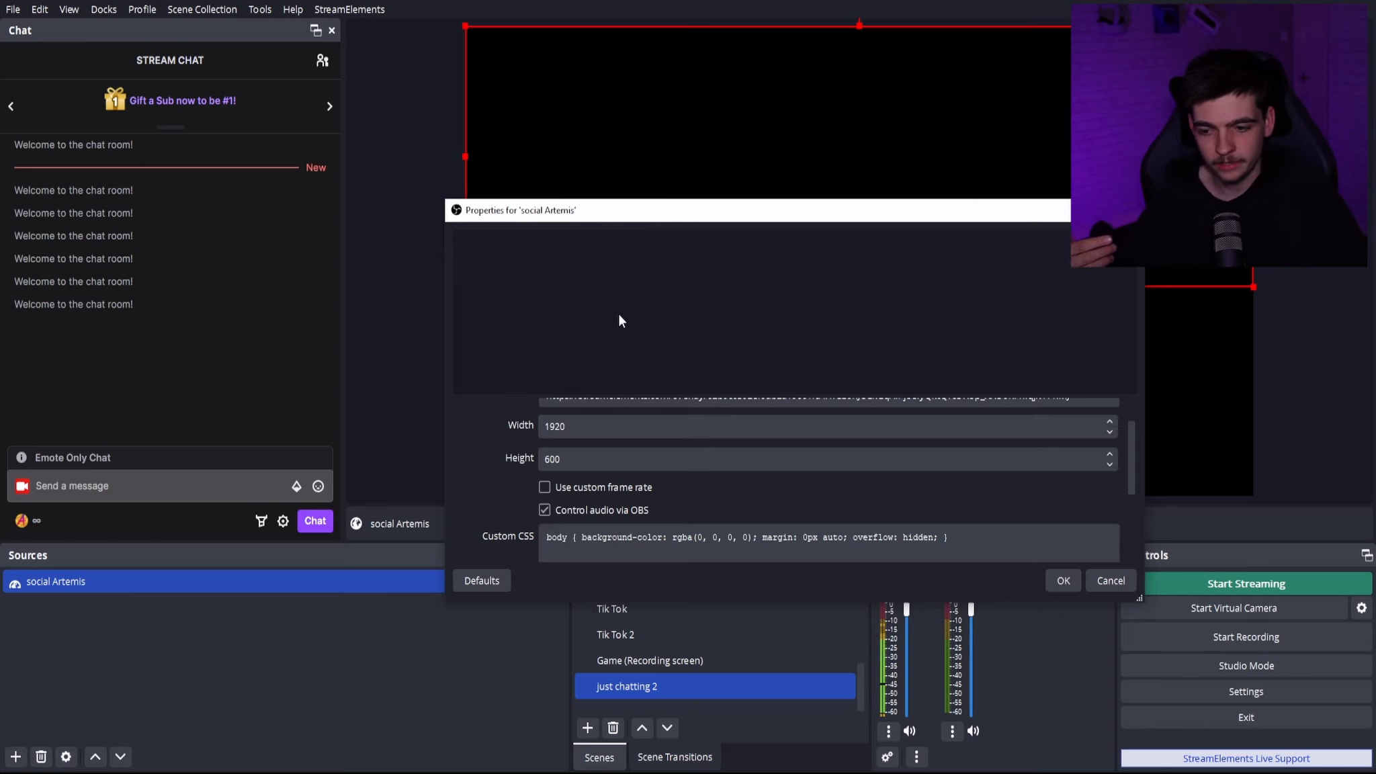
{"action": "left_click_drag", "start_coordinate": [680, 213], "coordinate": [235, 110]}
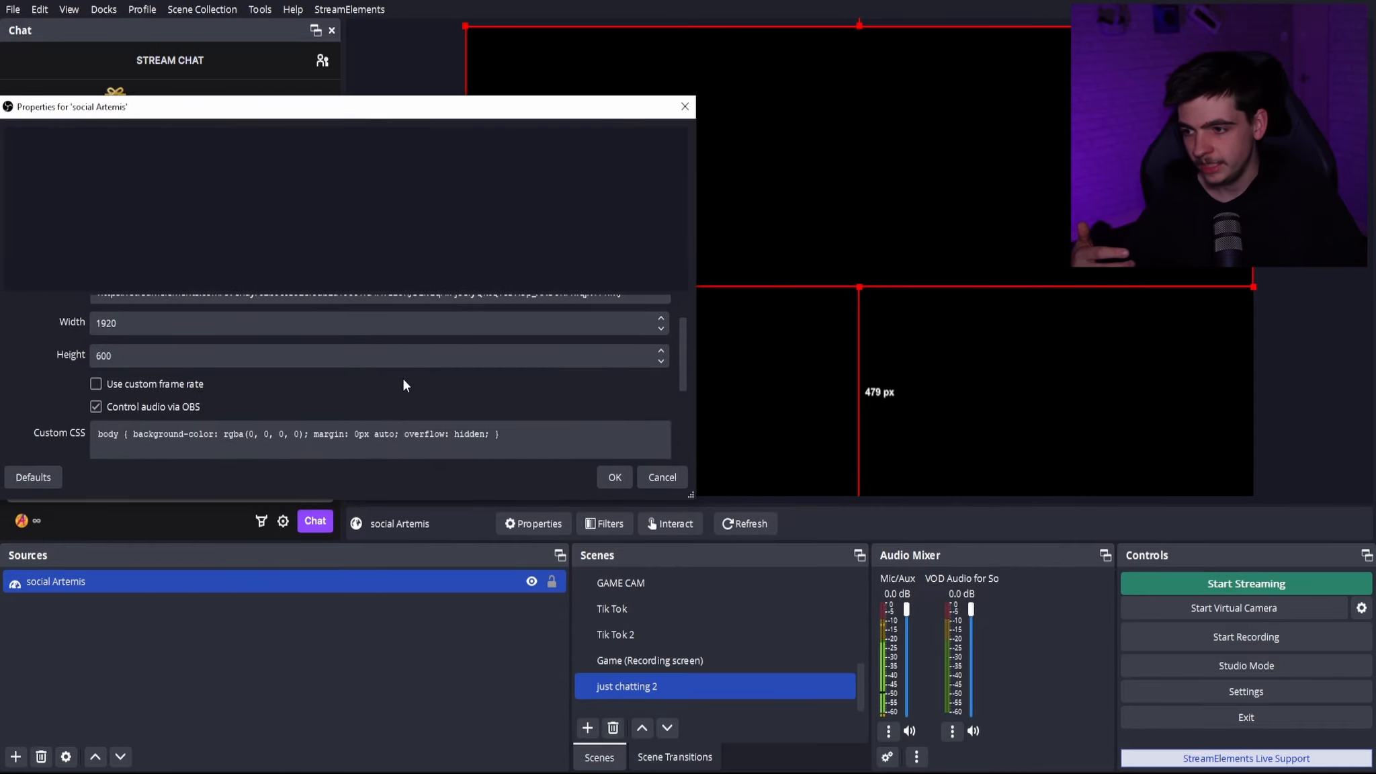
{"action": "left_click", "coordinate": [612, 479]}
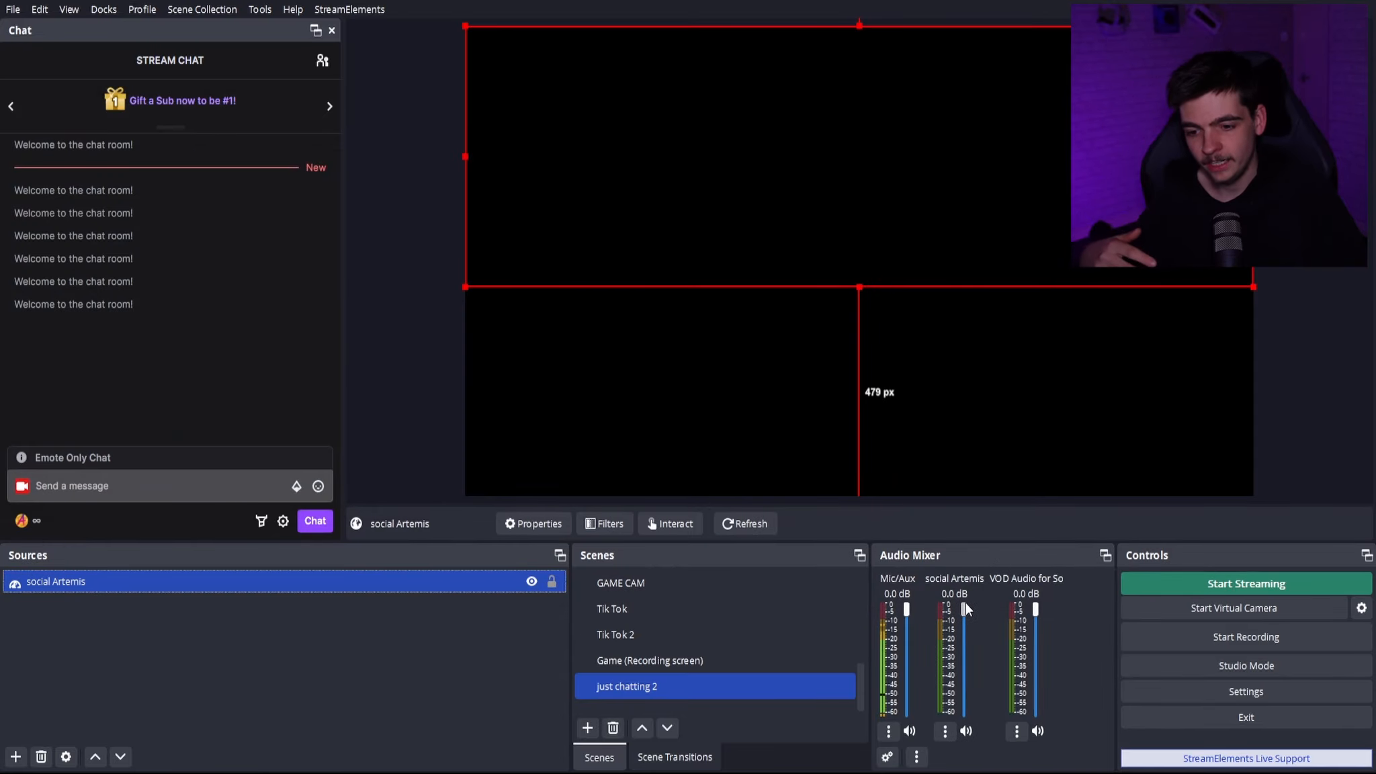
- Lower the social Artemis volume in the audio mixer to the minimum and return it to 0.0 dB
{"action": "left_click_drag", "start_coordinate": [966, 605], "coordinate": [977, 727]}
{"action": "left_click_drag", "start_coordinate": [959, 714], "coordinate": [959, 558]}
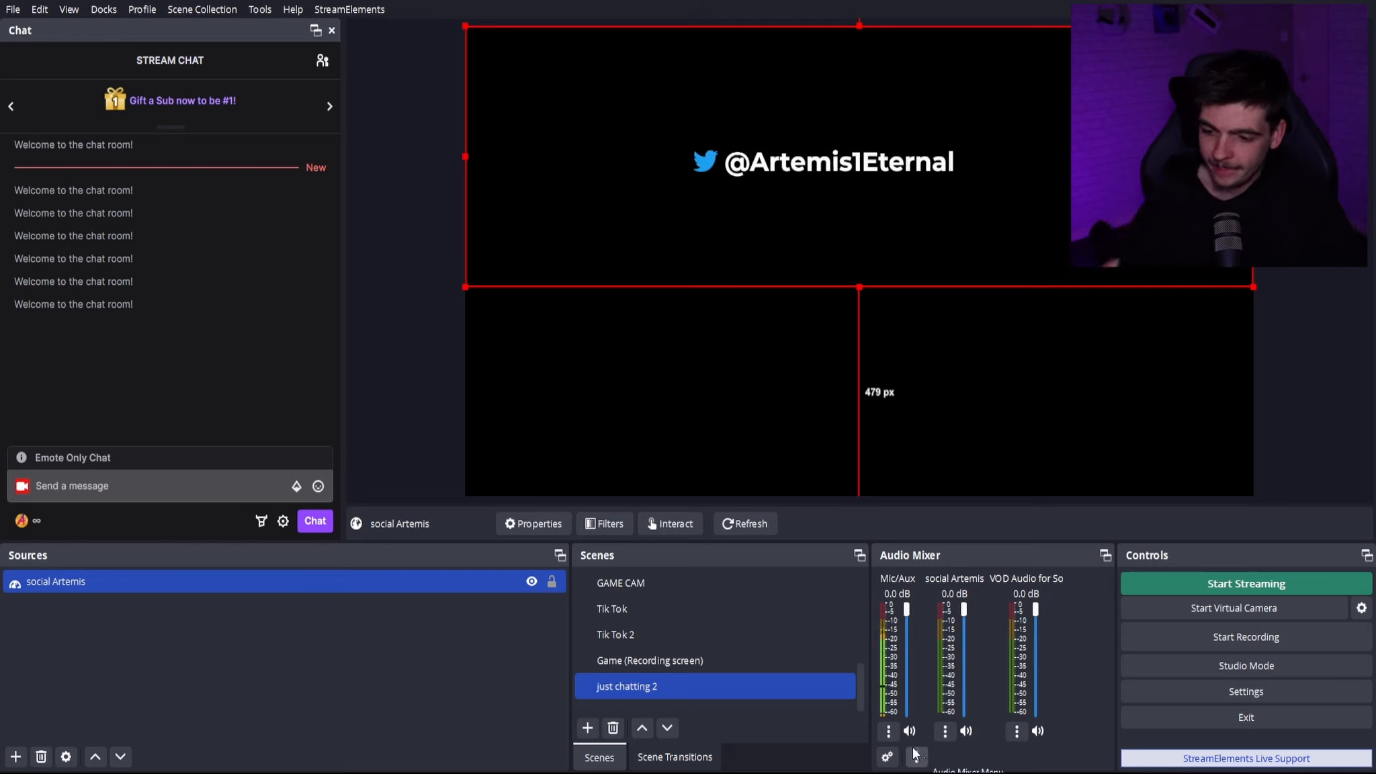
- Disable Control audio via OBS in the properties of the social Artemis browser source and apply the change
{"action": "mouse_move", "coordinate": [966, 616]}
{"action": "left_mouse_down"}
{"action": "mouse_move", "coordinate": [972, 687]}
{"action": "mouse_move", "coordinate": [968, 595]}
{"action": "left_mouse_up"}
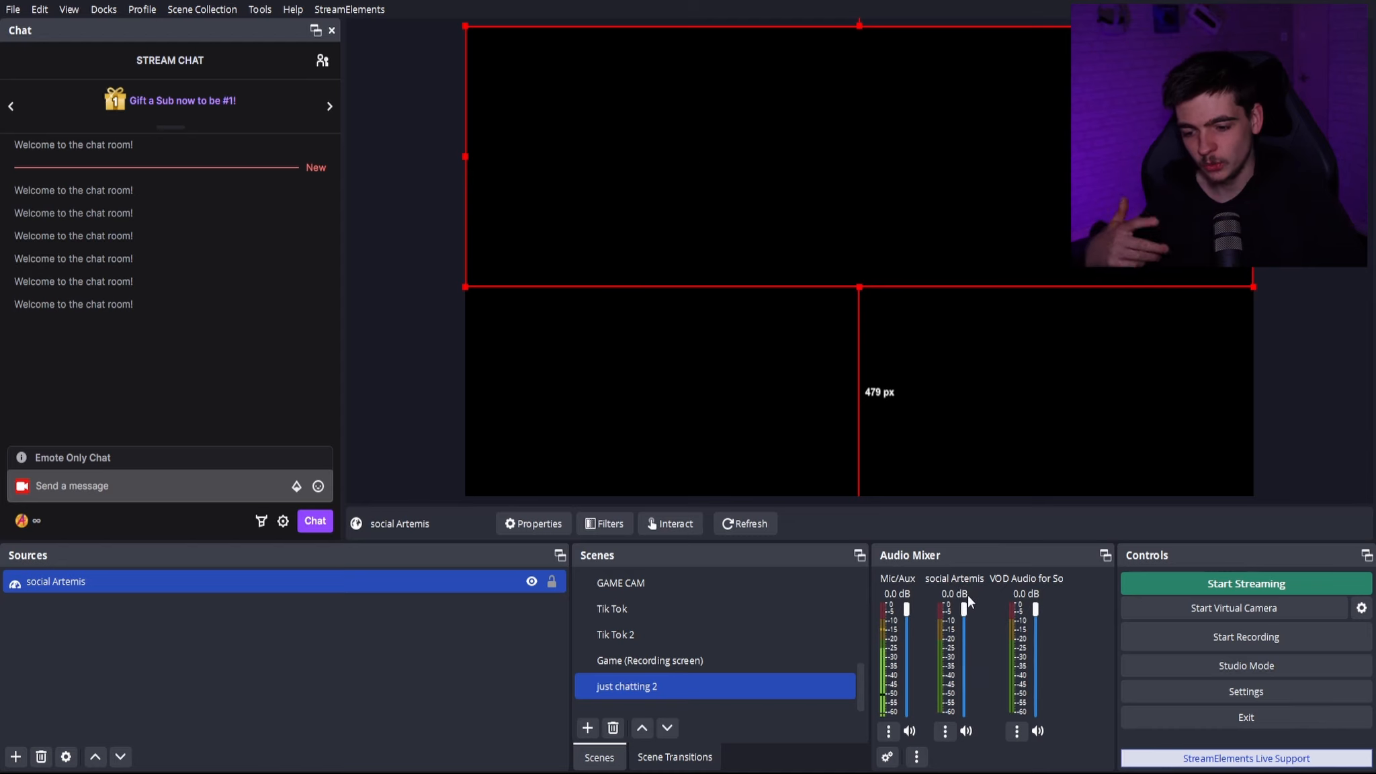
{"action": "double_click", "coordinate": [420, 583]}
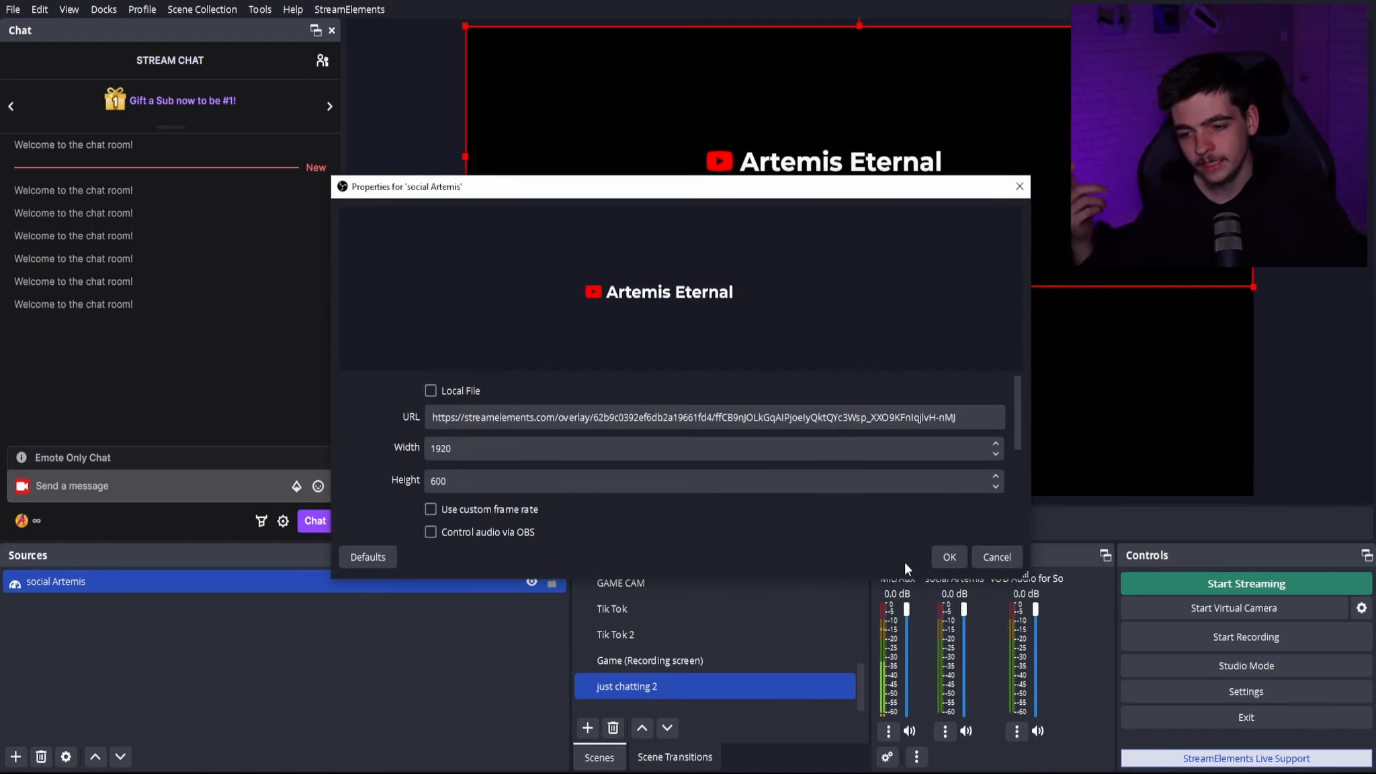
{"action": "left_click", "coordinate": [938, 558]}
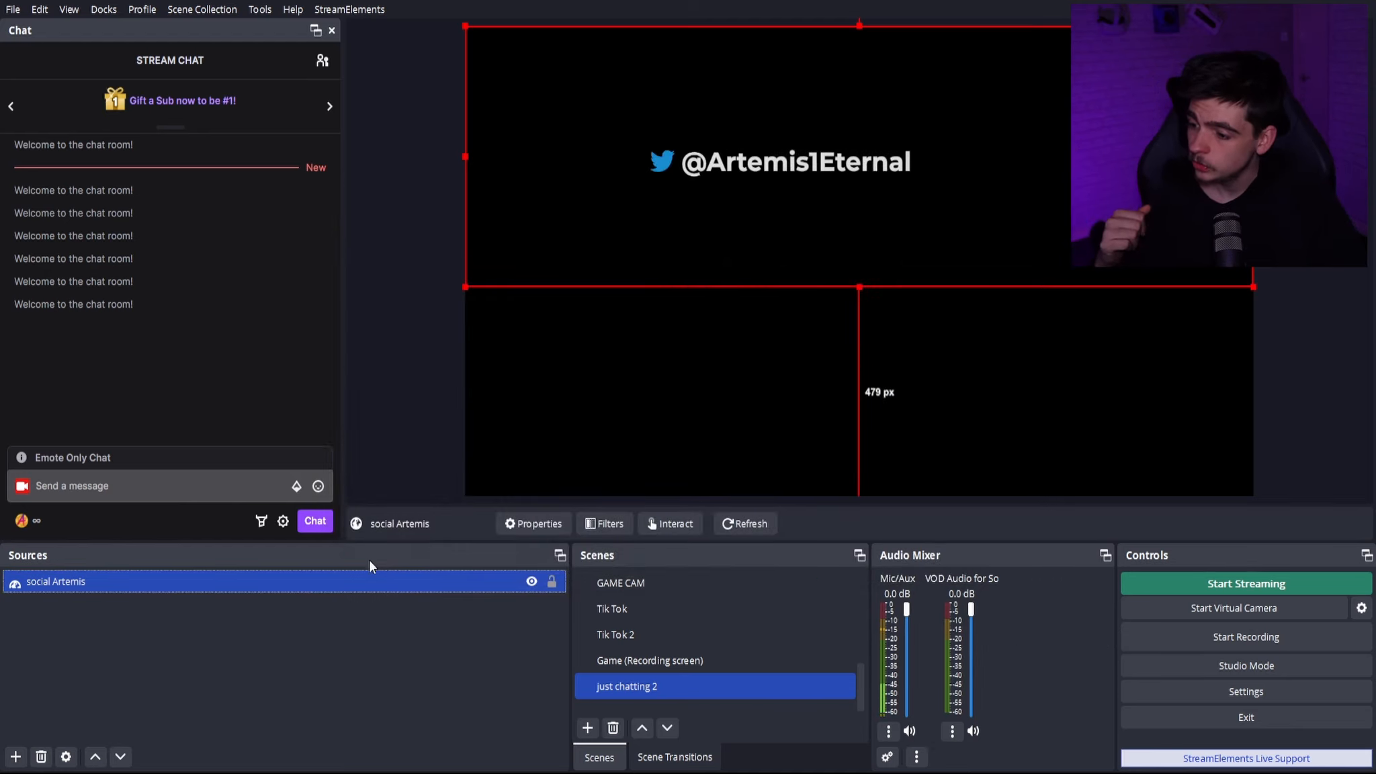
- Remove the social Artemis source from the just chatting 2 scene
{"action": "left_click", "coordinate": [368, 597]}
{"action": "left_click", "coordinate": [371, 587]}
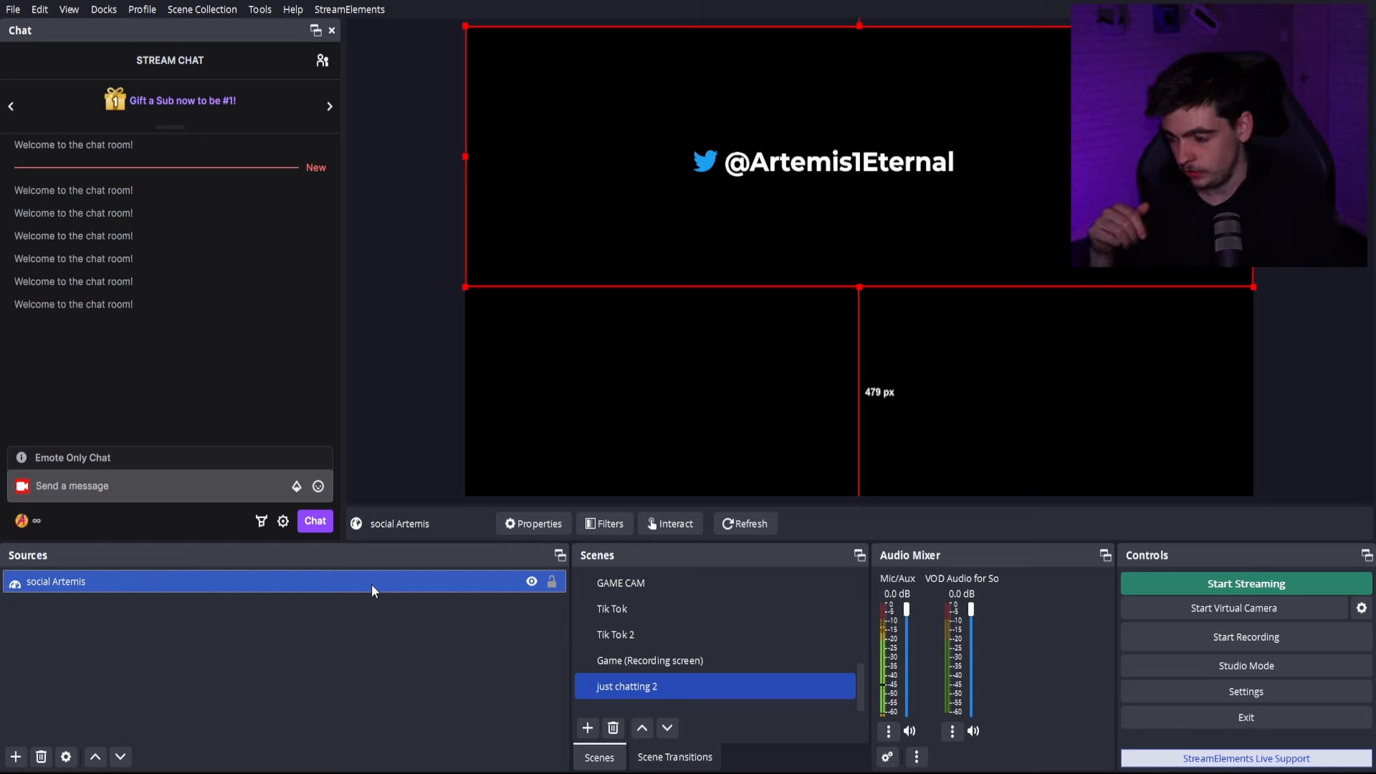
{"action": "key", "text": "Delete"}
{"action": "left_click", "coordinate": [744, 407]}
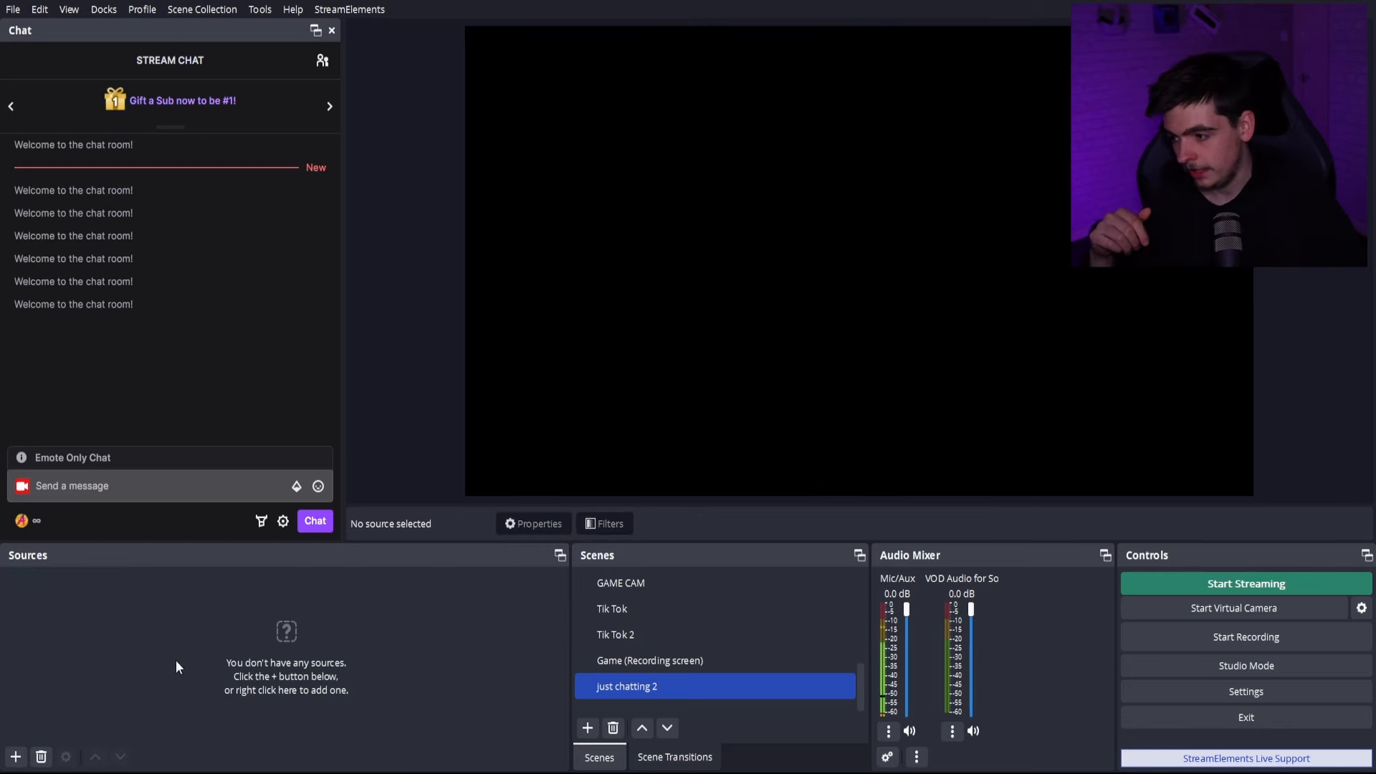
- Add a new 1920 by 1080 colour source to the just chatting 2 scene and set its colour to green #00d118
{"action": "left_click", "coordinate": [24, 757]}
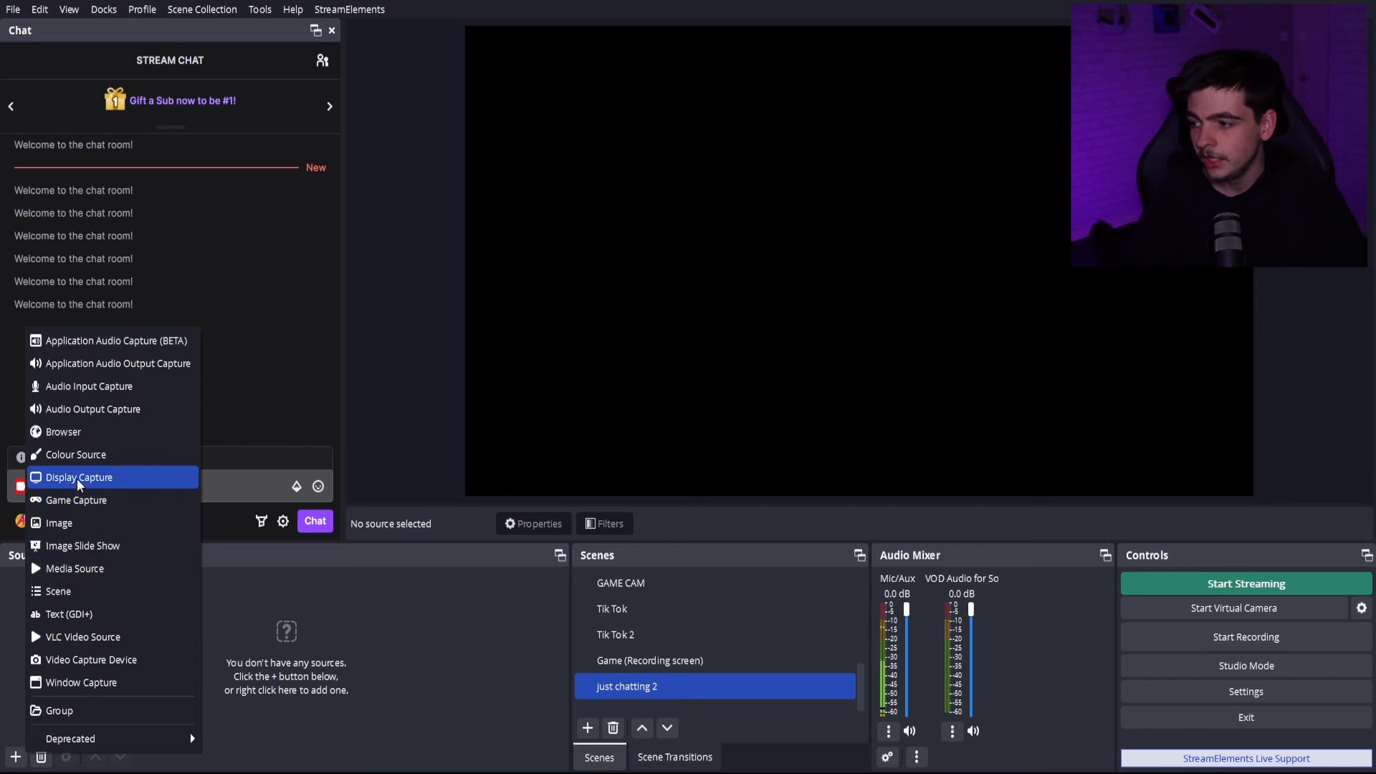
{"action": "left_click", "coordinate": [80, 456]}
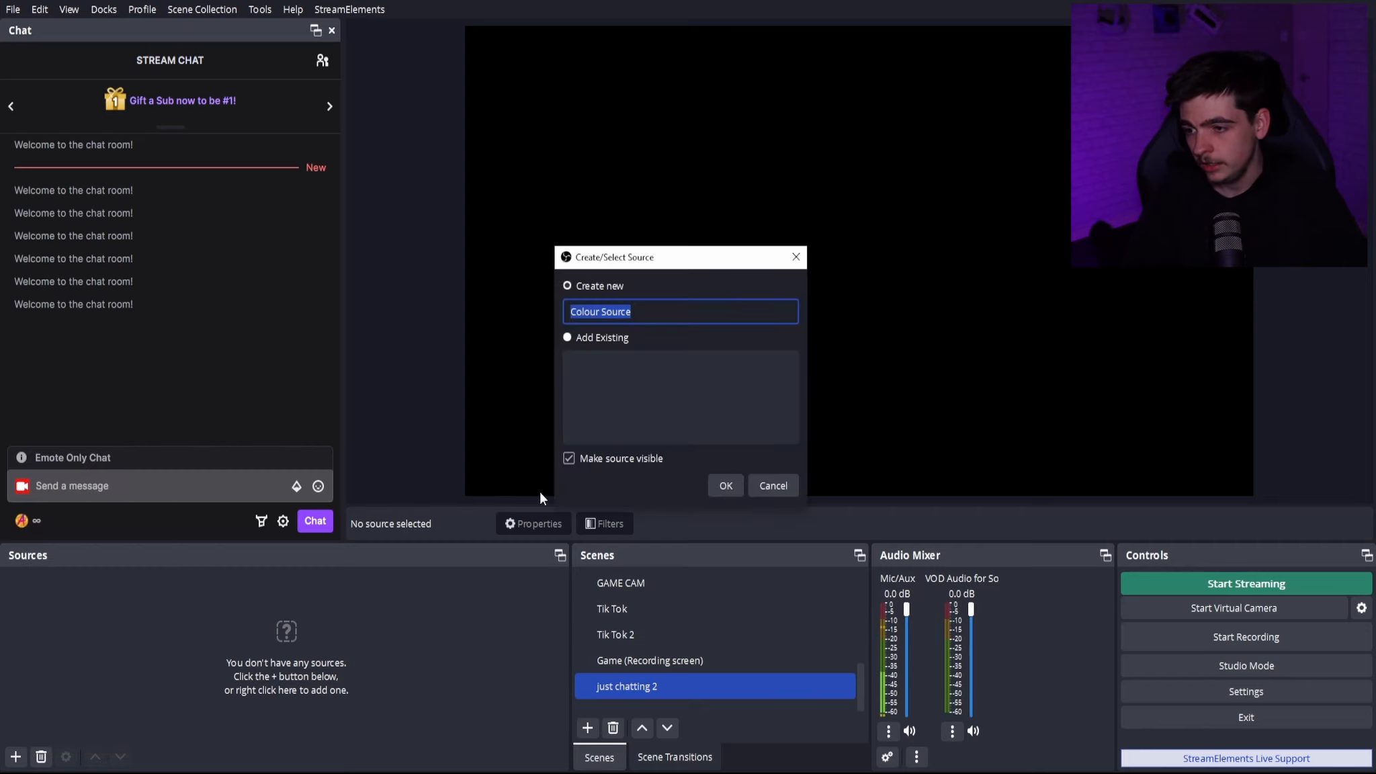
{"action": "left_click", "coordinate": [718, 486]}
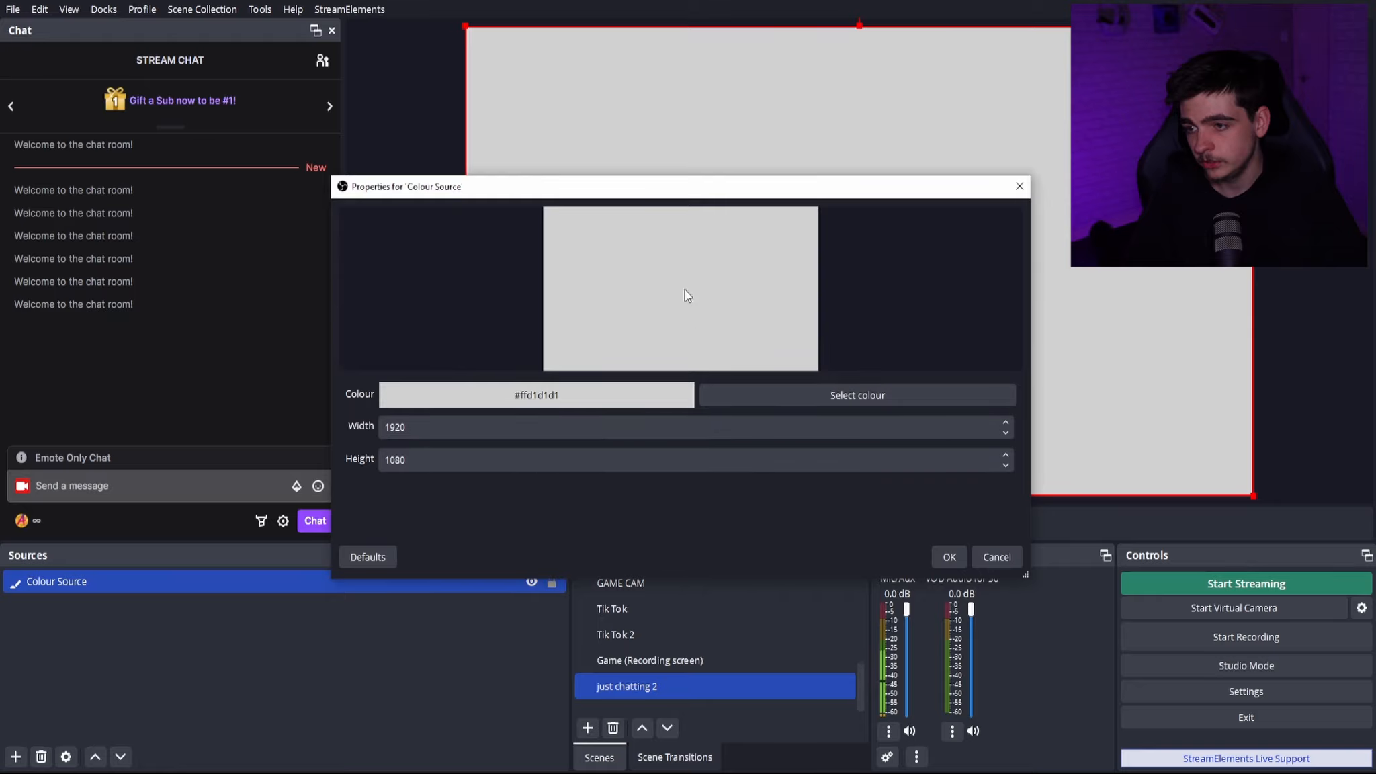
{"action": "left_click_drag", "start_coordinate": [617, 191], "coordinate": [274, 184]}
{"action": "left_click", "coordinate": [377, 391]}
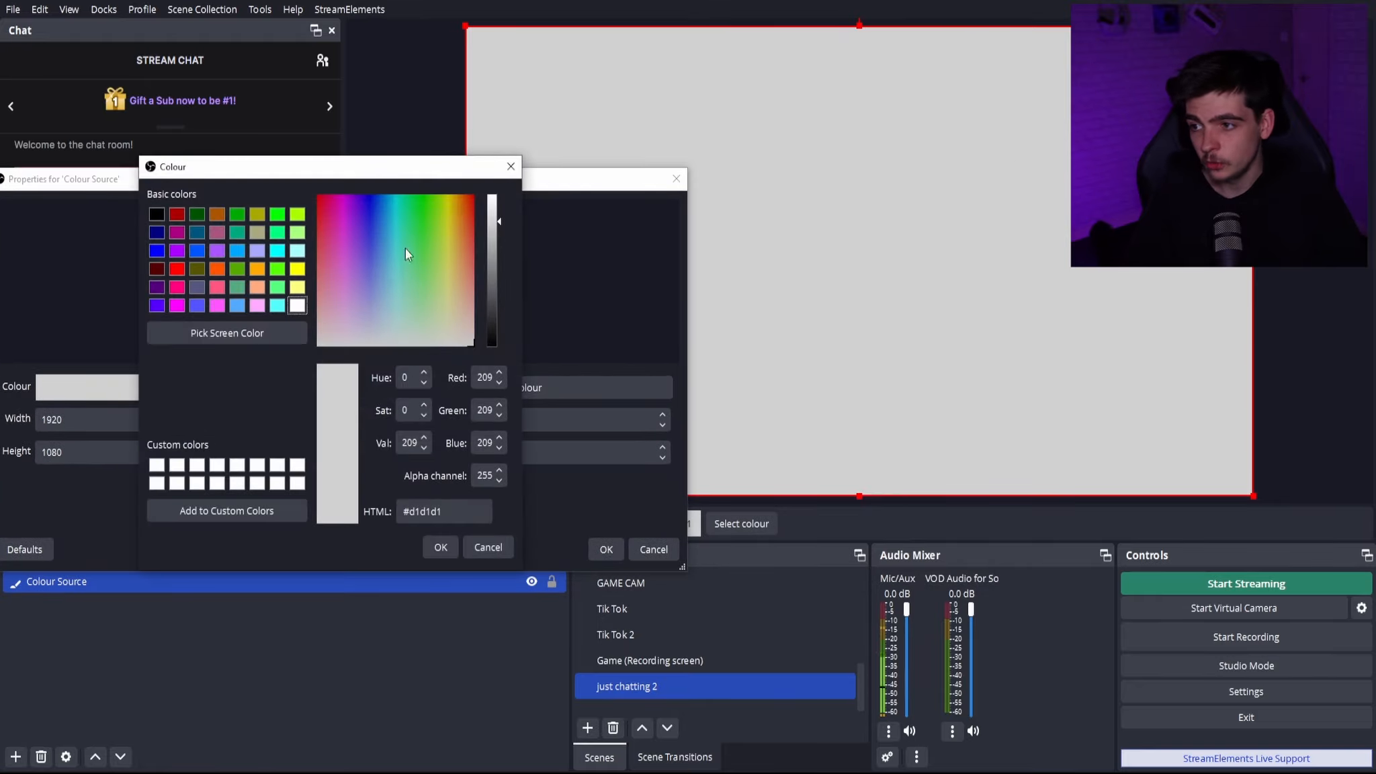
{"action": "left_click_drag", "start_coordinate": [405, 248], "coordinate": [424, 172]}
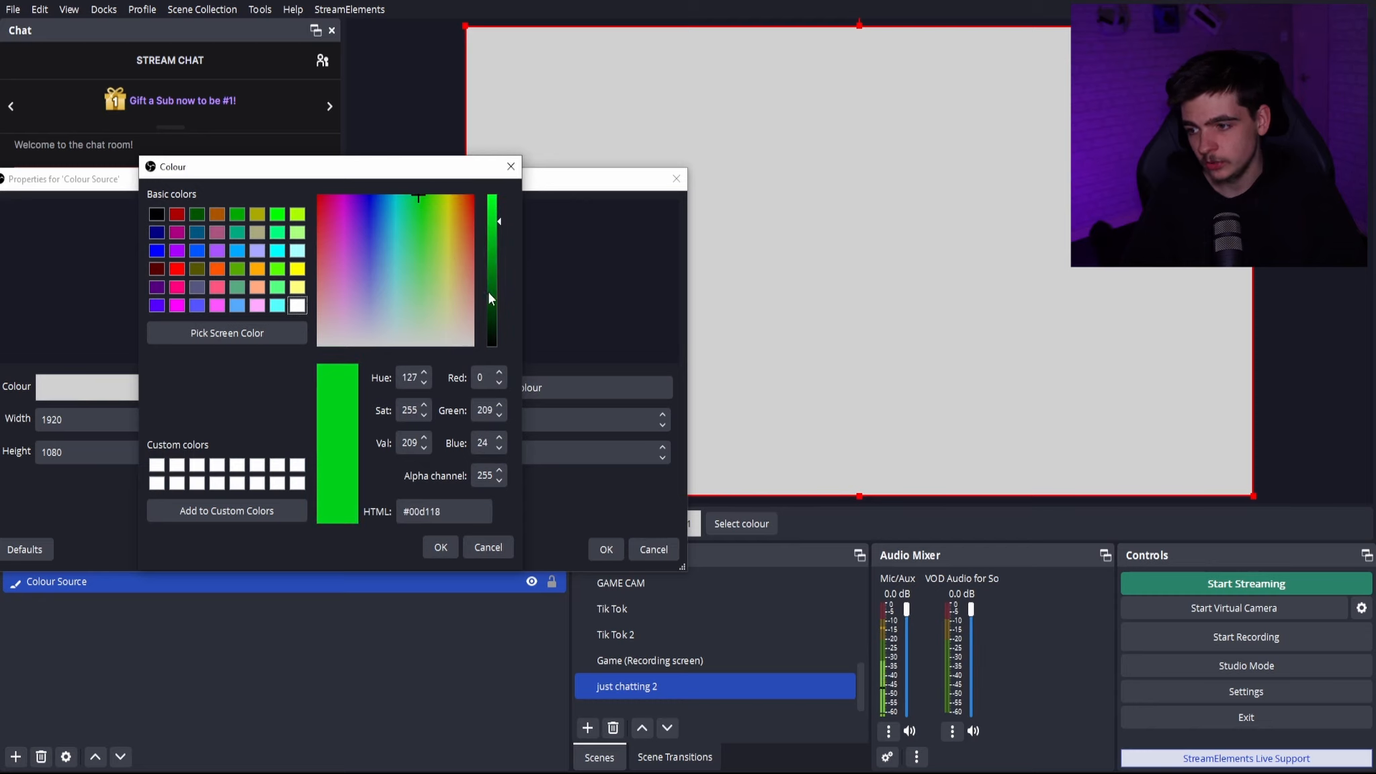
{"action": "left_click", "coordinate": [438, 547]}
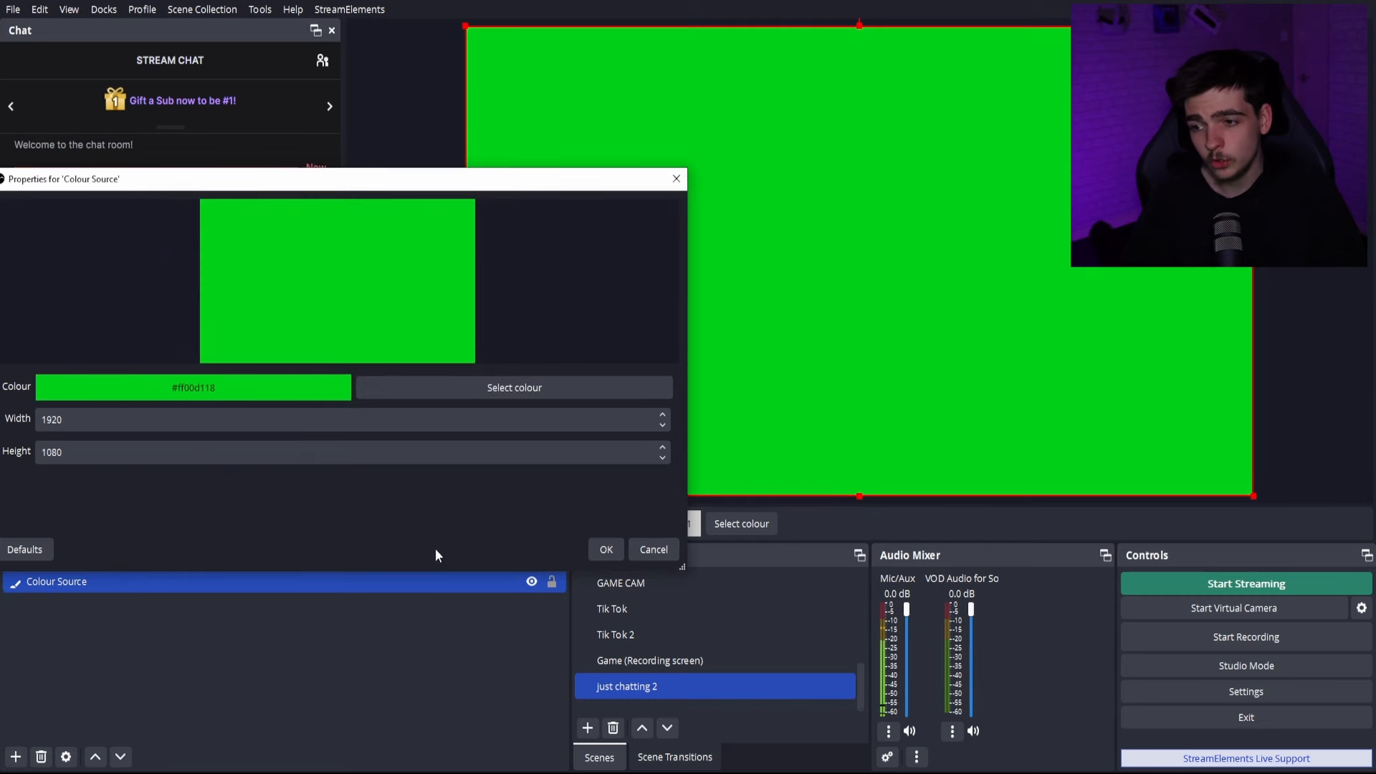
{"action": "left_click", "coordinate": [606, 550]}
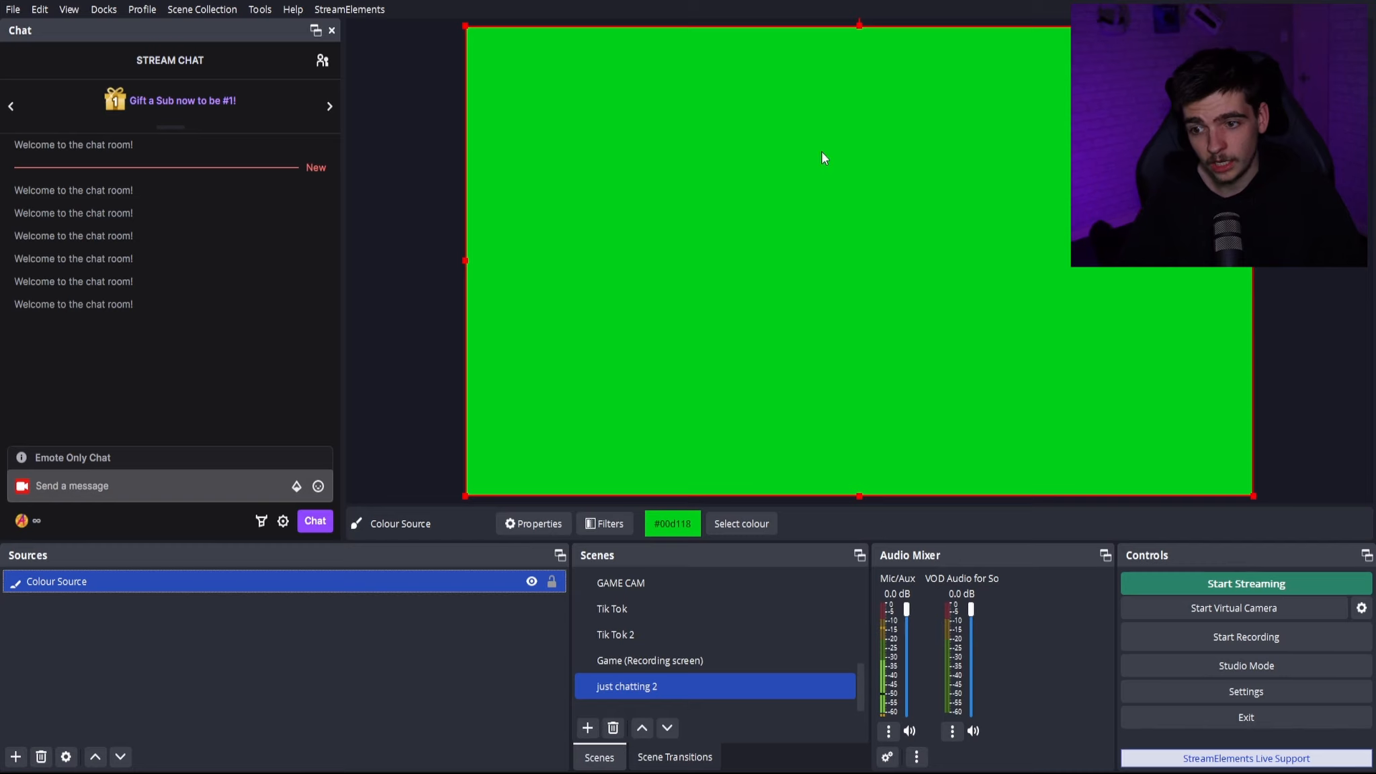
- Remove the green colour source from the just chatting 2 scene
{"action": "mouse_move", "coordinate": [869, 275]}
{"action": "left_mouse_down"}
{"action": "mouse_move", "coordinate": [900, 240]}
{"action": "mouse_move", "coordinate": [778, 286]}
{"action": "mouse_move", "coordinate": [850, 270]}
{"action": "mouse_move", "coordinate": [864, 288]}
{"action": "mouse_move", "coordinate": [867, 274]}
{"action": "left_mouse_up"}
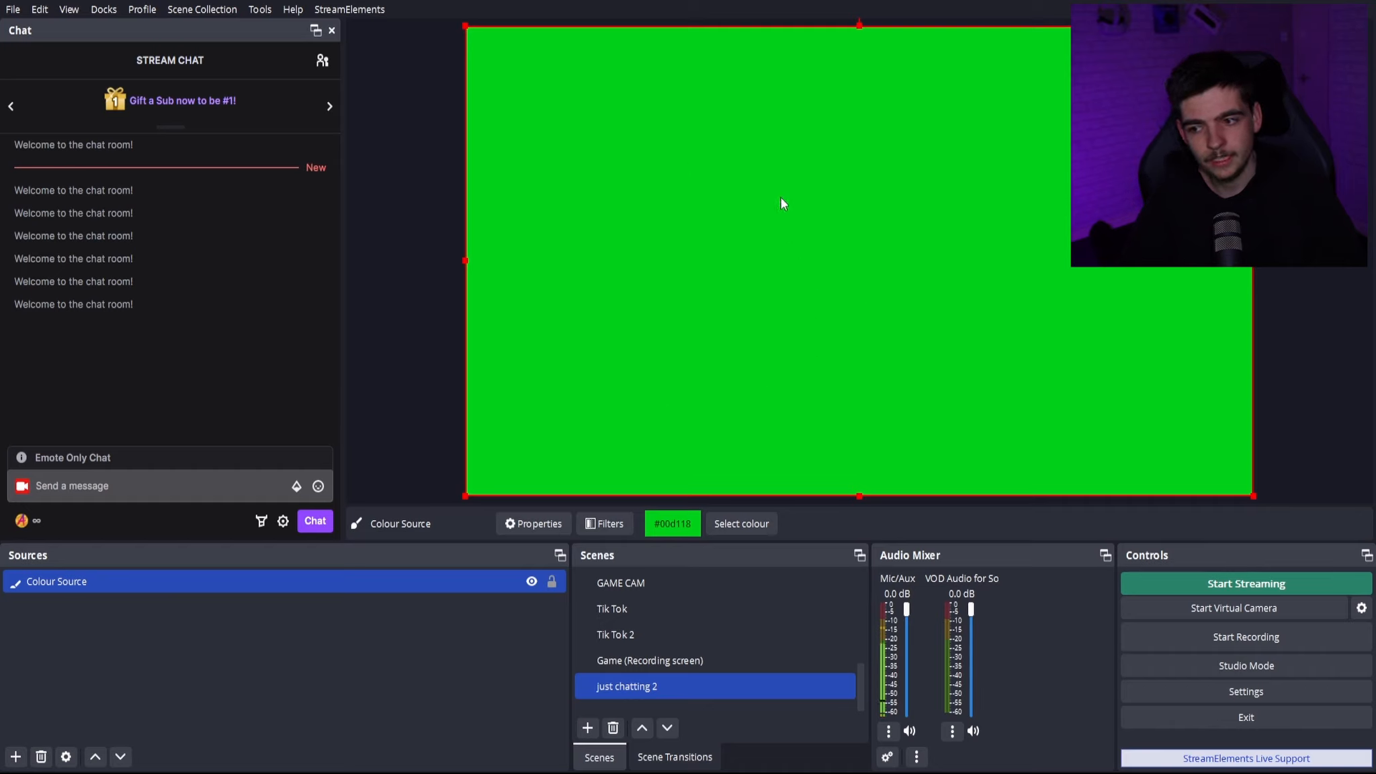
{"action": "right_click", "coordinate": [760, 209]}
{"action": "left_click", "coordinate": [581, 261]}
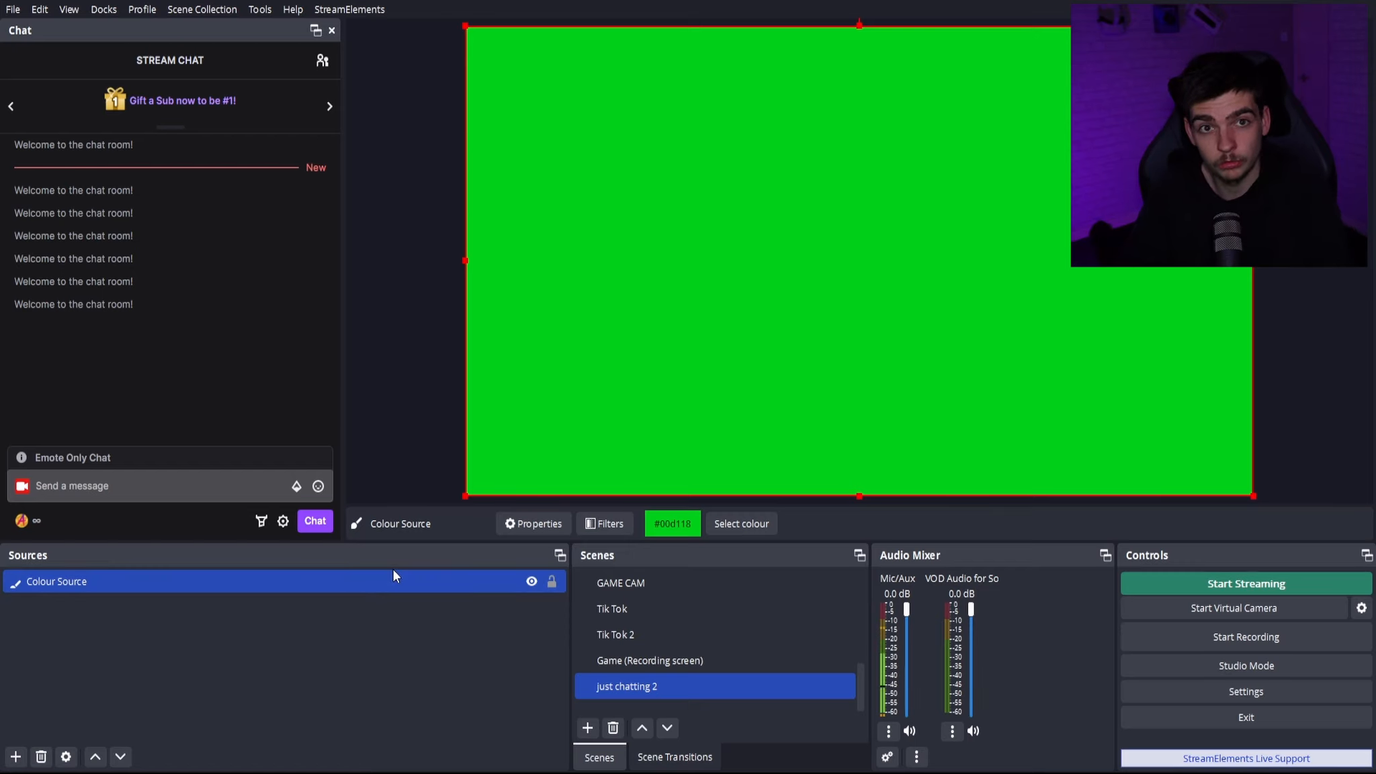
{"action": "key", "text": "Delete"}
{"action": "left_click", "coordinate": [749, 406]}
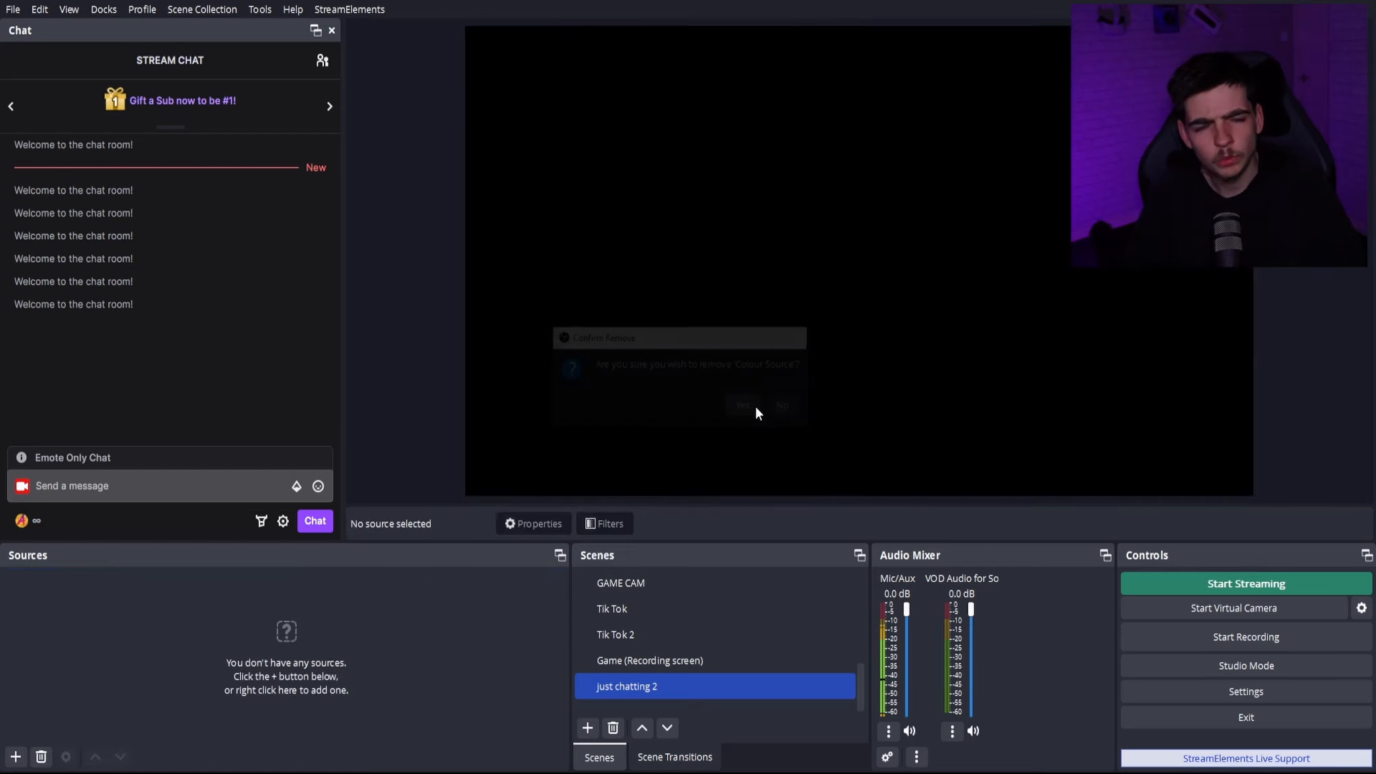
{"action": "left_click", "coordinate": [15, 757]}
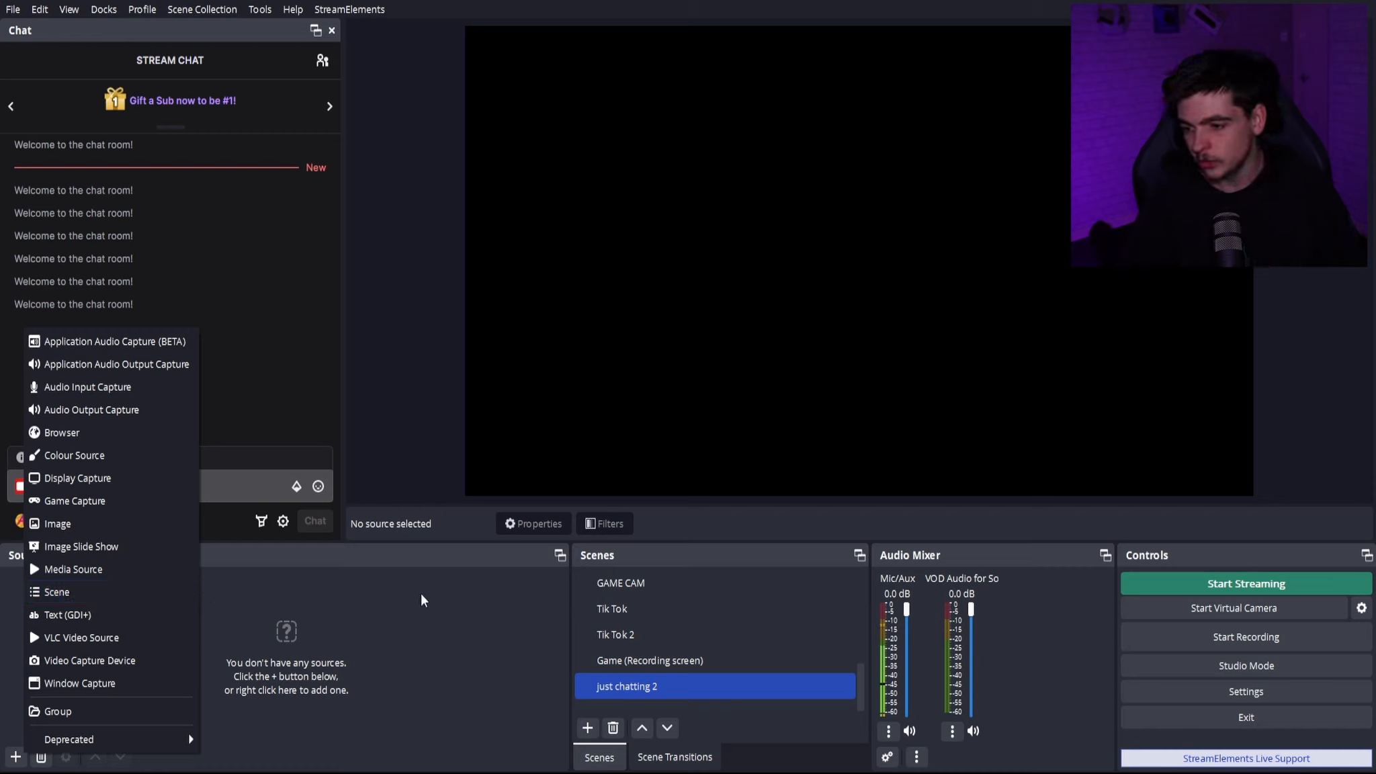
{"action": "left_click", "coordinate": [356, 672]}
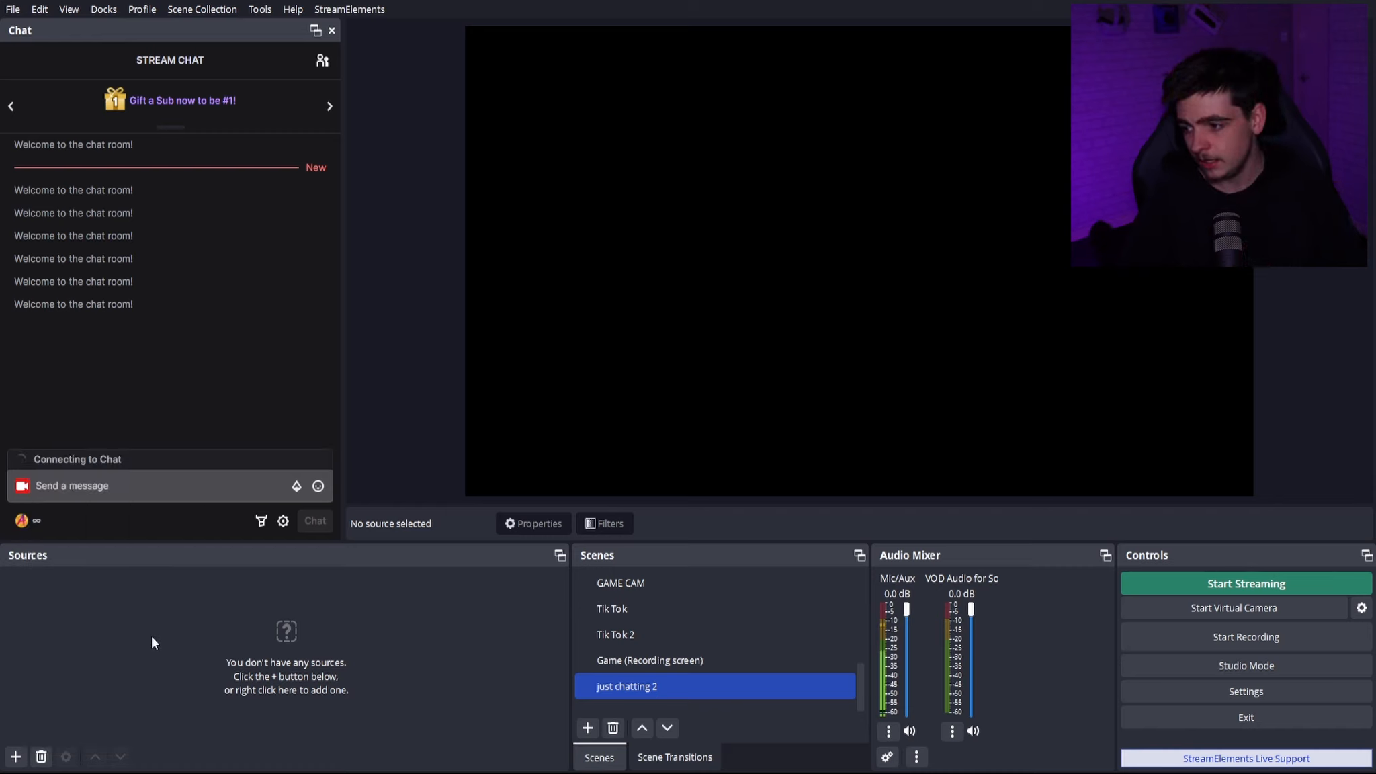
{"action": "left_click", "coordinate": [16, 757]}
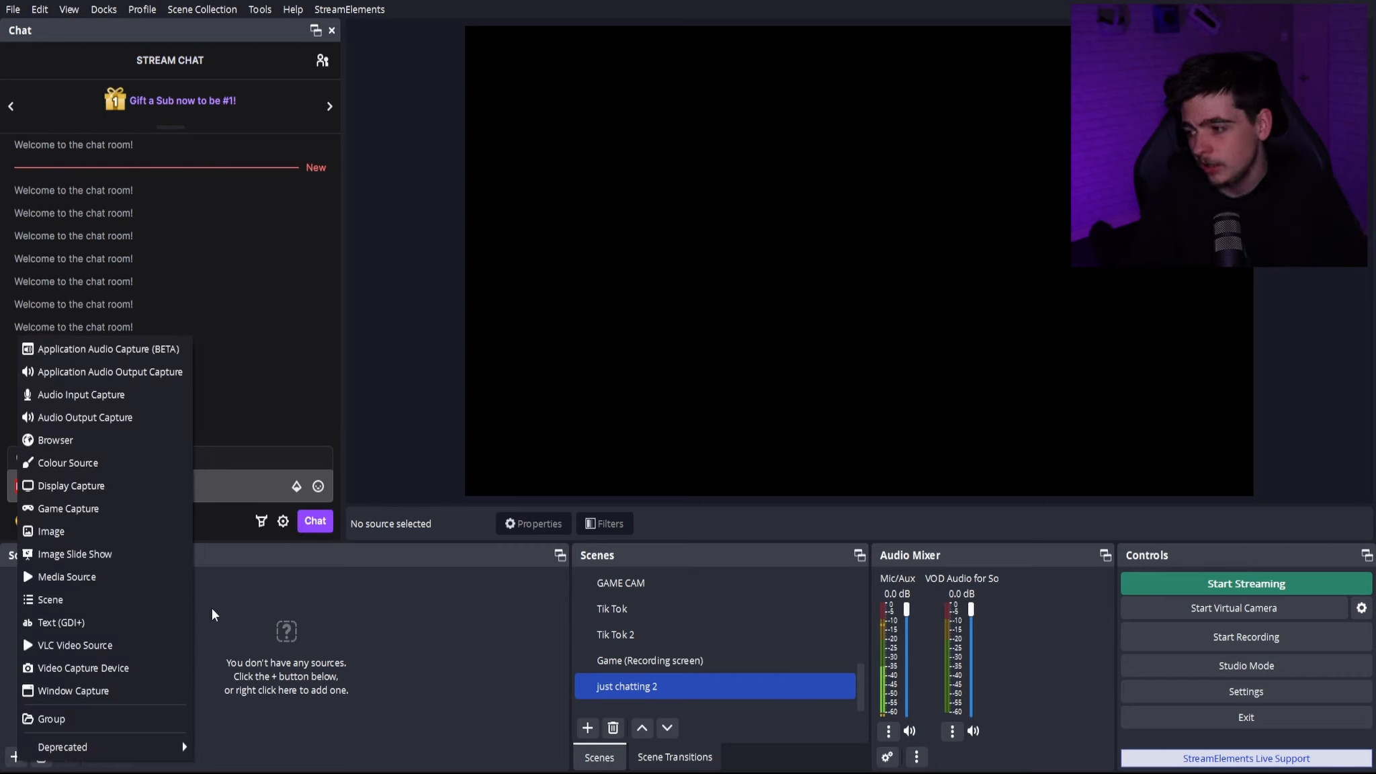
{"action": "left_click", "coordinate": [321, 613]}
- Add the existing Starting Soon scene as a source in the just chatting 2 scene
{"action": "left_click", "coordinate": [16, 756]}
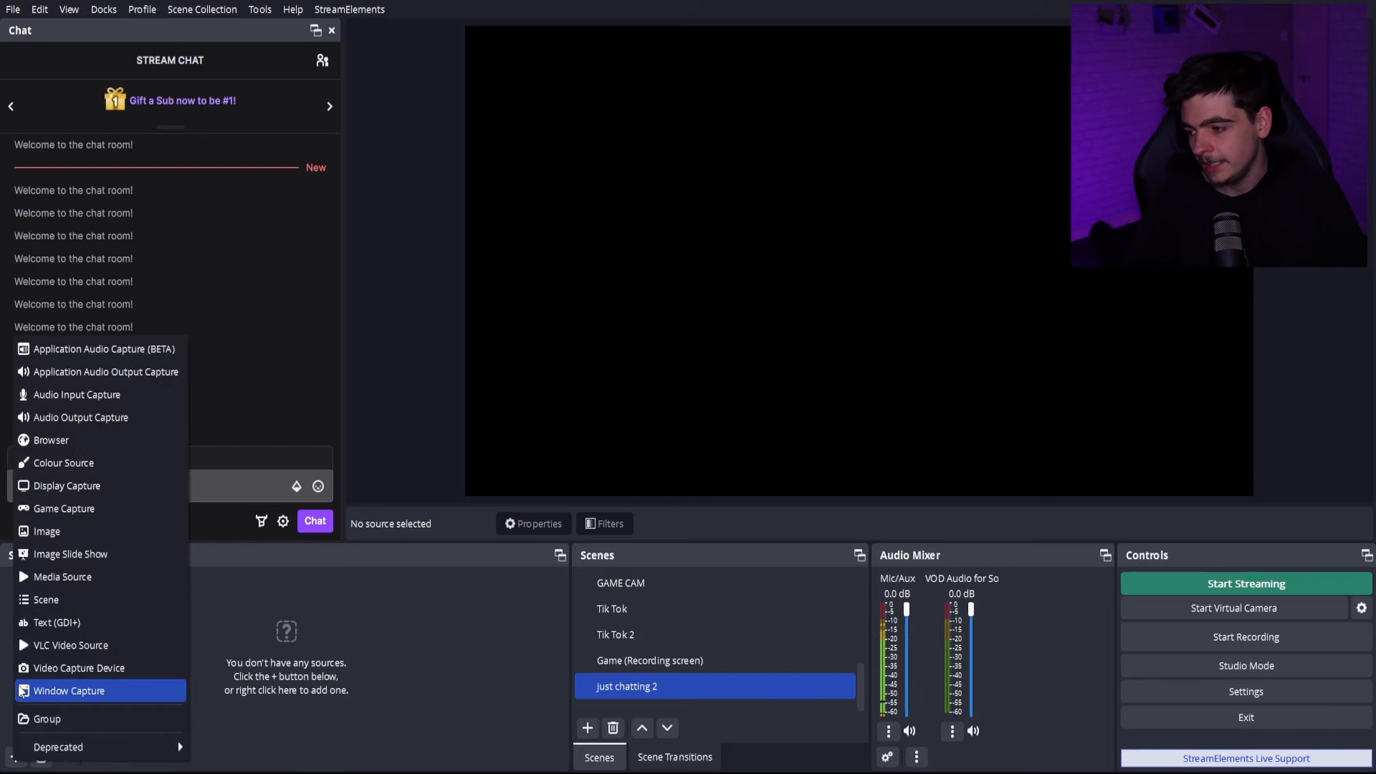
{"action": "left_click", "coordinate": [61, 600]}
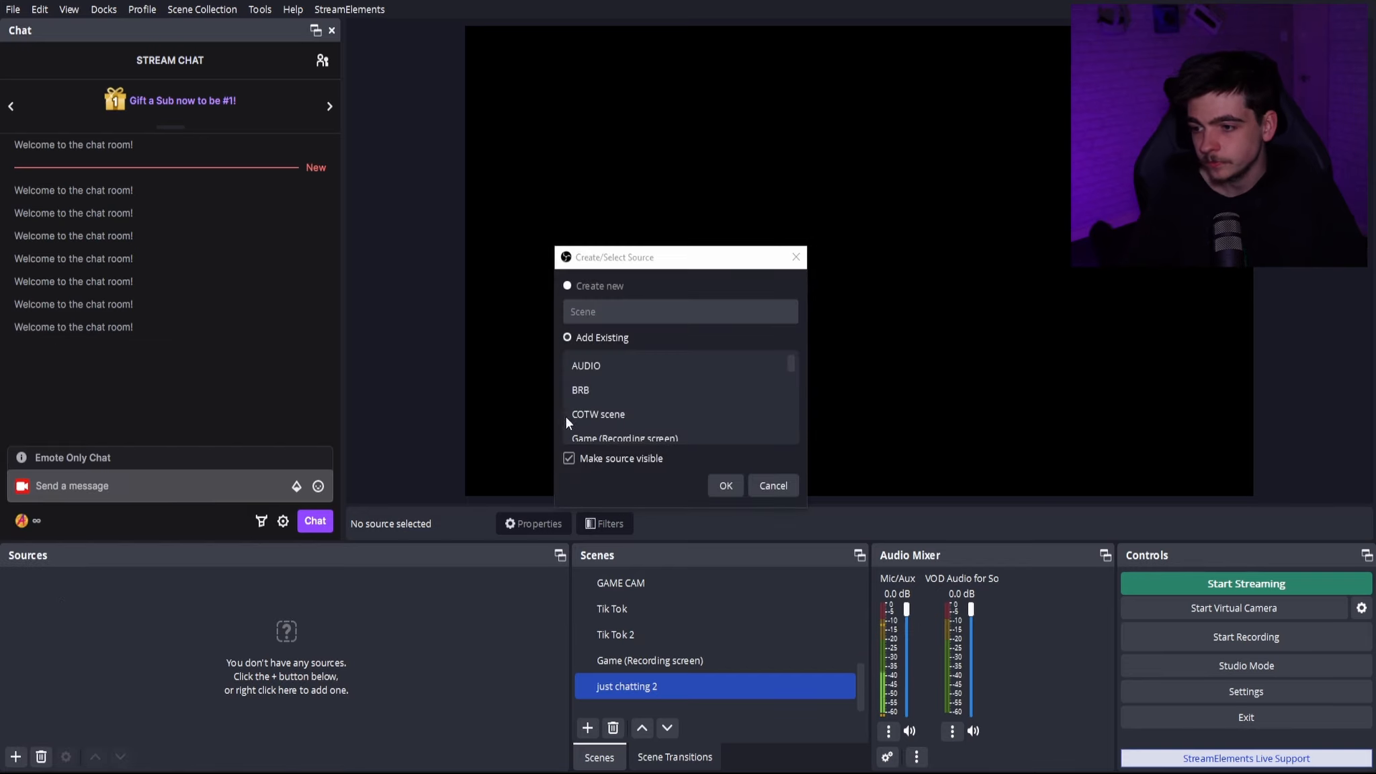
{"action": "left_click", "coordinate": [604, 417]}
{"action": "scroll", "coordinate": [617, 378], "scroll_direction": "down", "scroll_amount": 3}
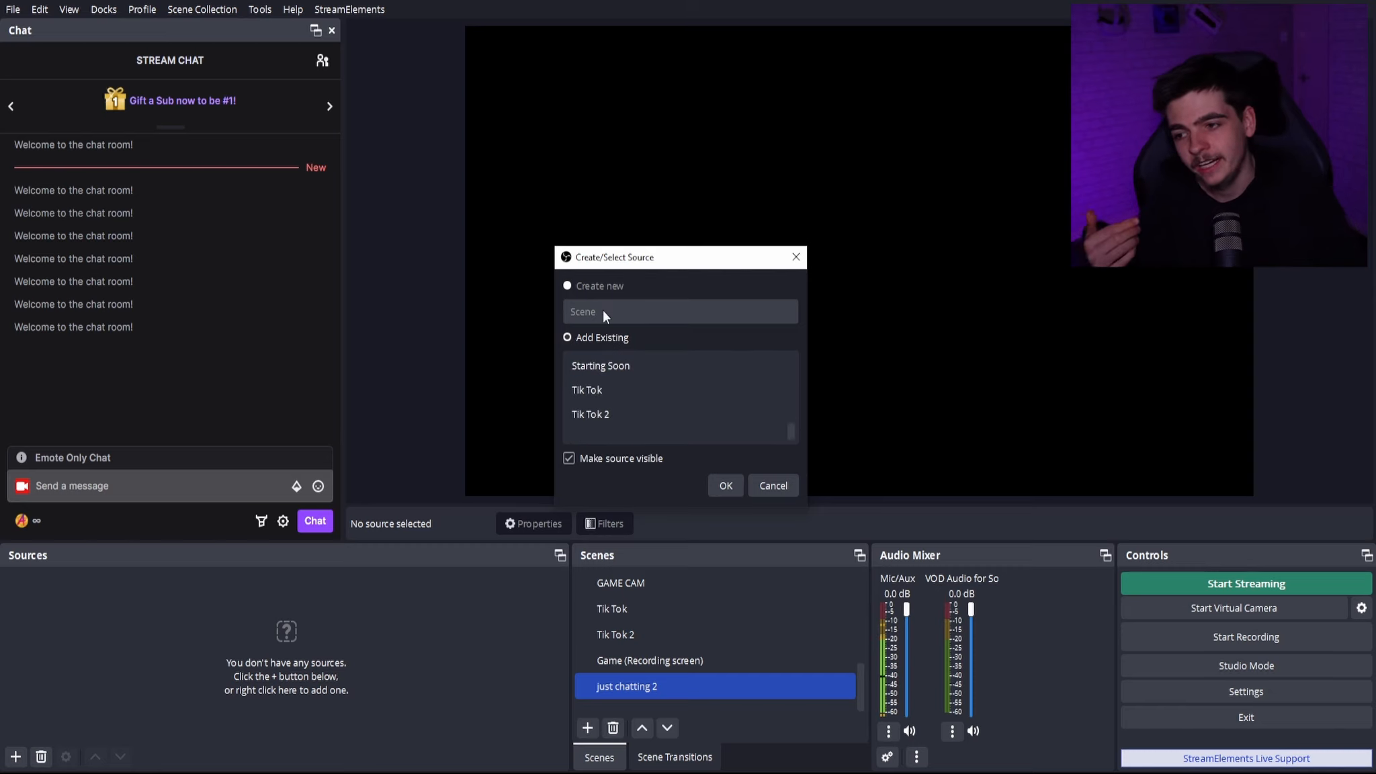
{"action": "scroll", "coordinate": [651, 421], "scroll_direction": "up", "scroll_amount": 1}
{"action": "scroll", "coordinate": [649, 425], "scroll_direction": "down", "scroll_amount": 1}
{"action": "scroll", "coordinate": [649, 425], "scroll_direction": "up", "scroll_amount": 2}
{"action": "scroll", "coordinate": [645, 426], "scroll_direction": "down", "scroll_amount": 1}
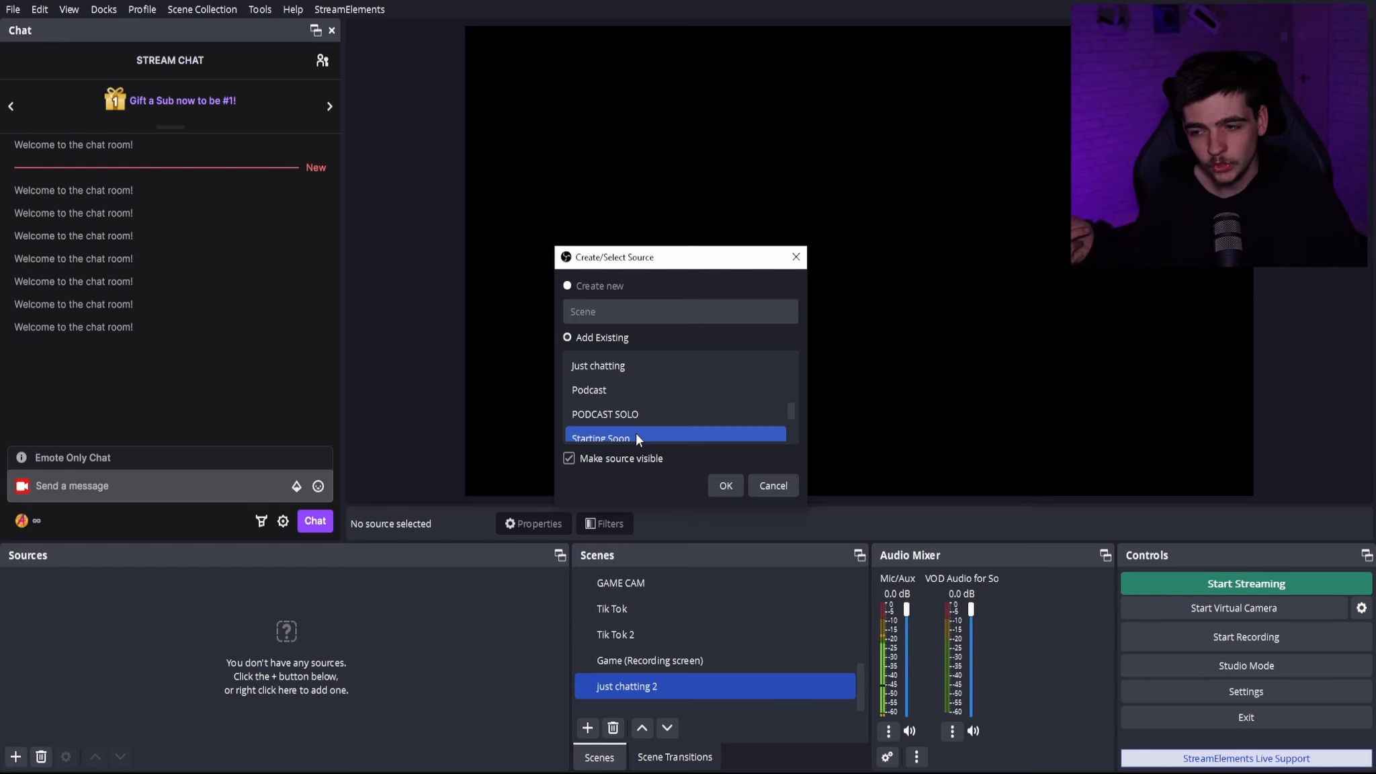
{"action": "left_click", "coordinate": [659, 436]}
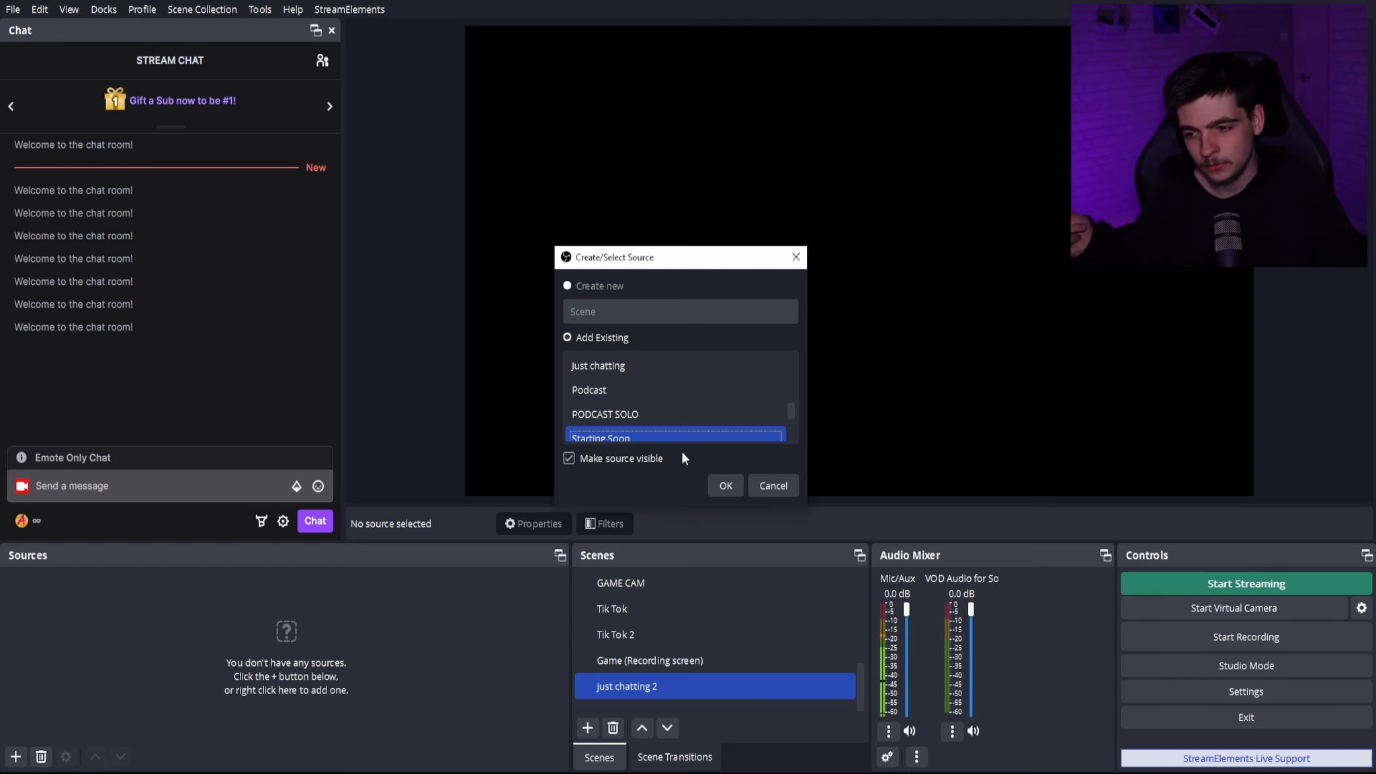
{"action": "left_click", "coordinate": [726, 485]}
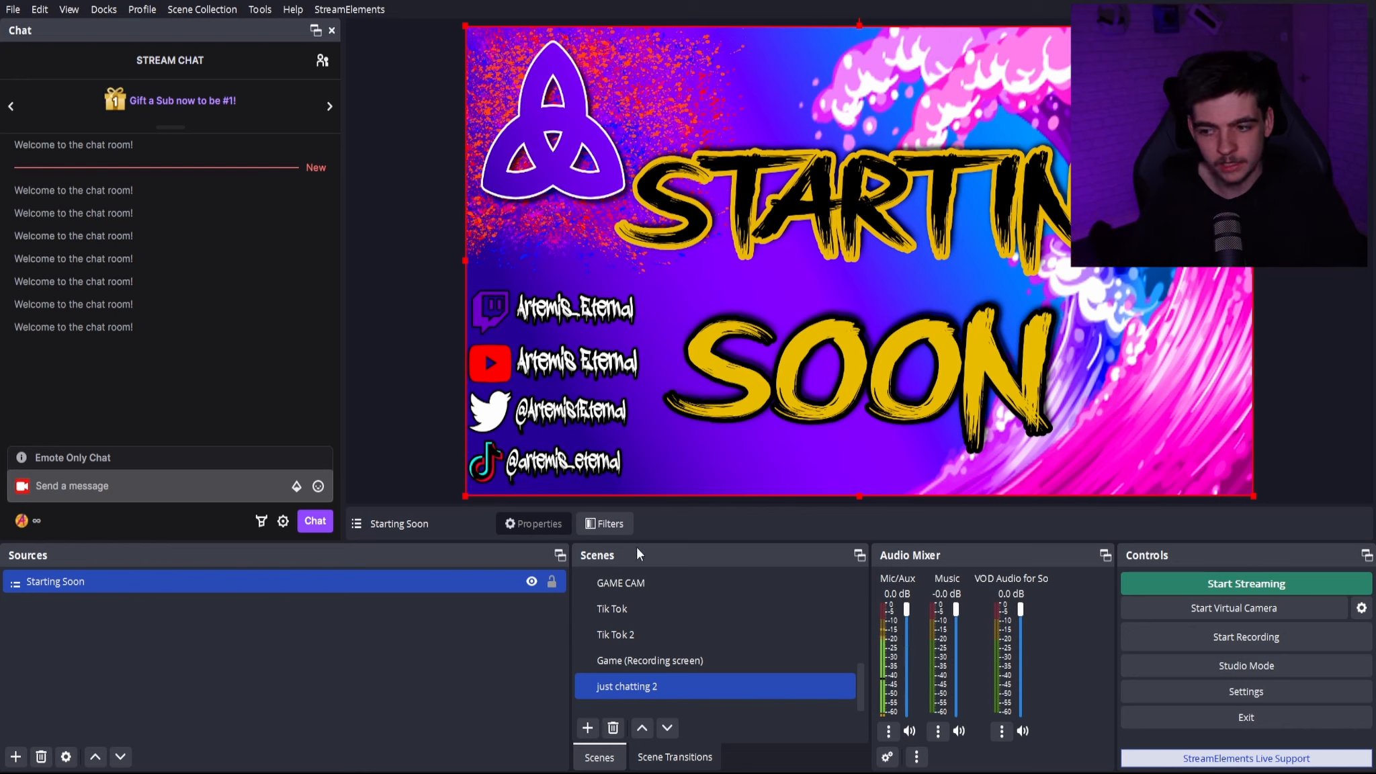
- Open the Starting Soon scene and select its Start image source to examine what the scene contains
{"action": "scroll", "coordinate": [665, 678], "scroll_direction": "up", "scroll_amount": 5}
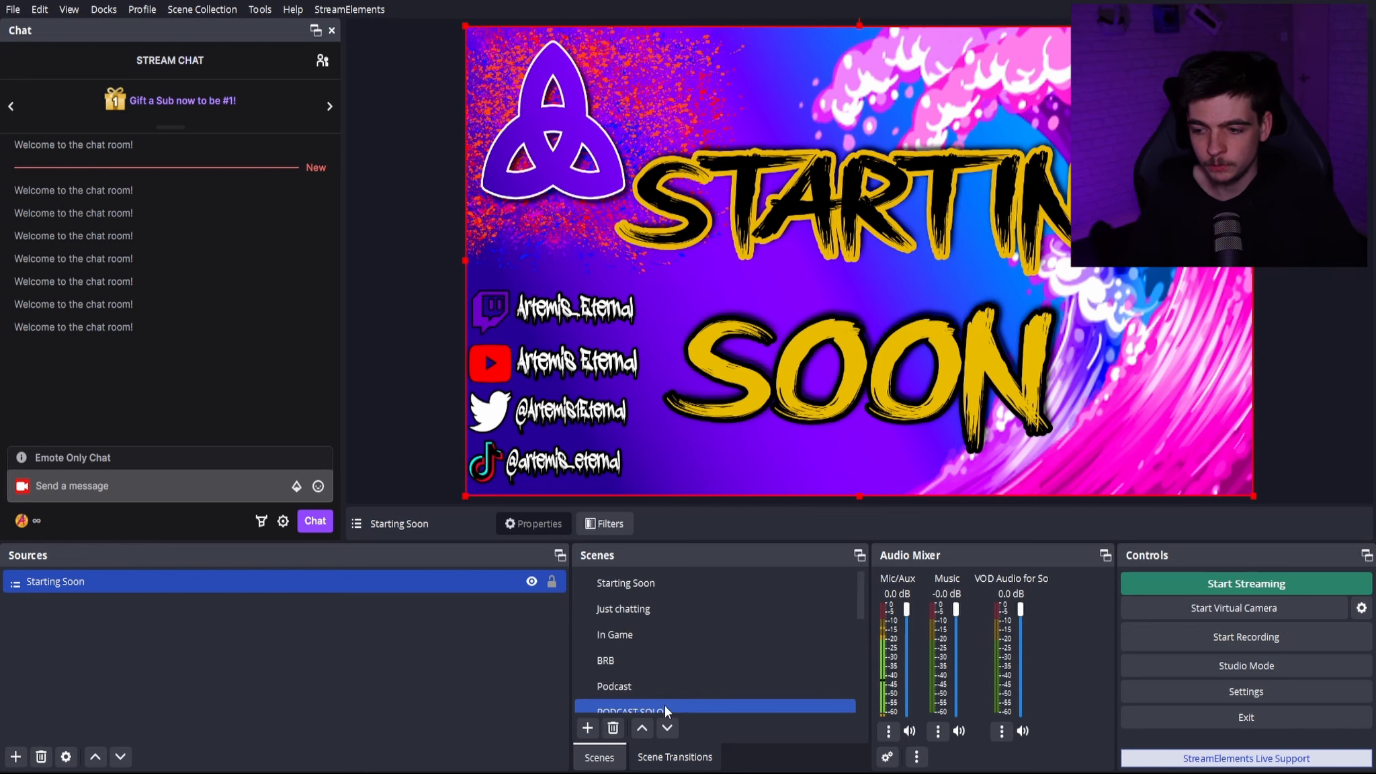
{"action": "left_click", "coordinate": [679, 584]}
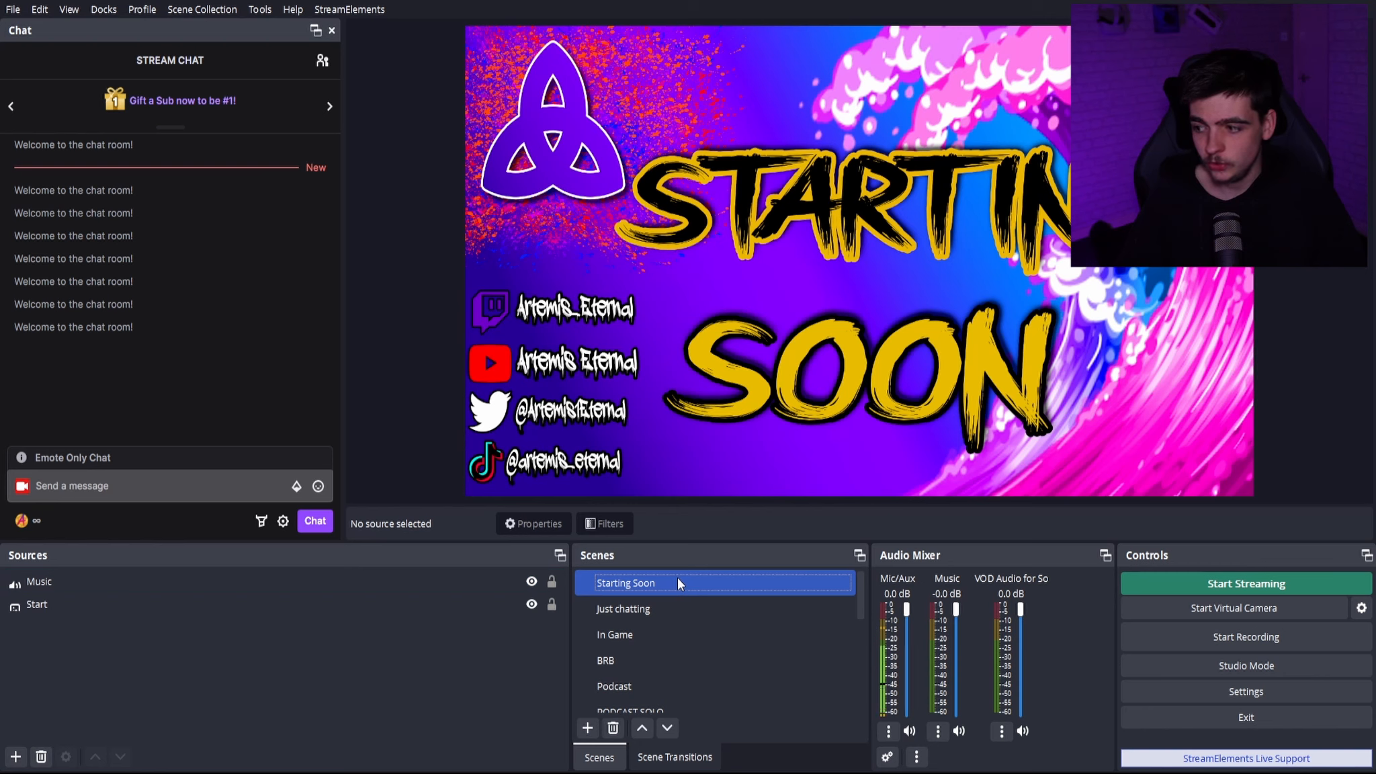
{"action": "left_click_drag", "start_coordinate": [284, 661], "coordinate": [213, 605]}
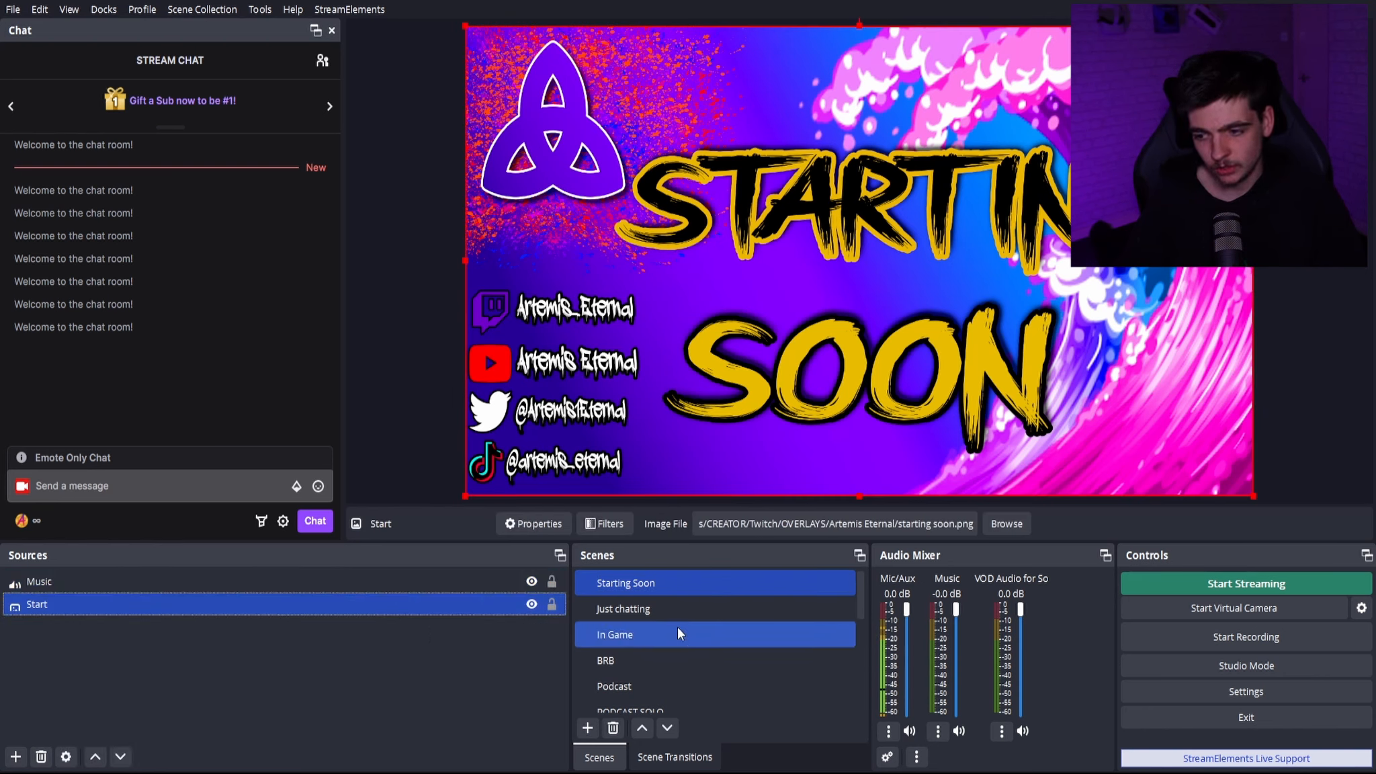
- Return to the just chatting 2 scene and remove its nested Starting Soon source
{"action": "scroll", "coordinate": [645, 672], "scroll_direction": "down", "scroll_amount": 5}
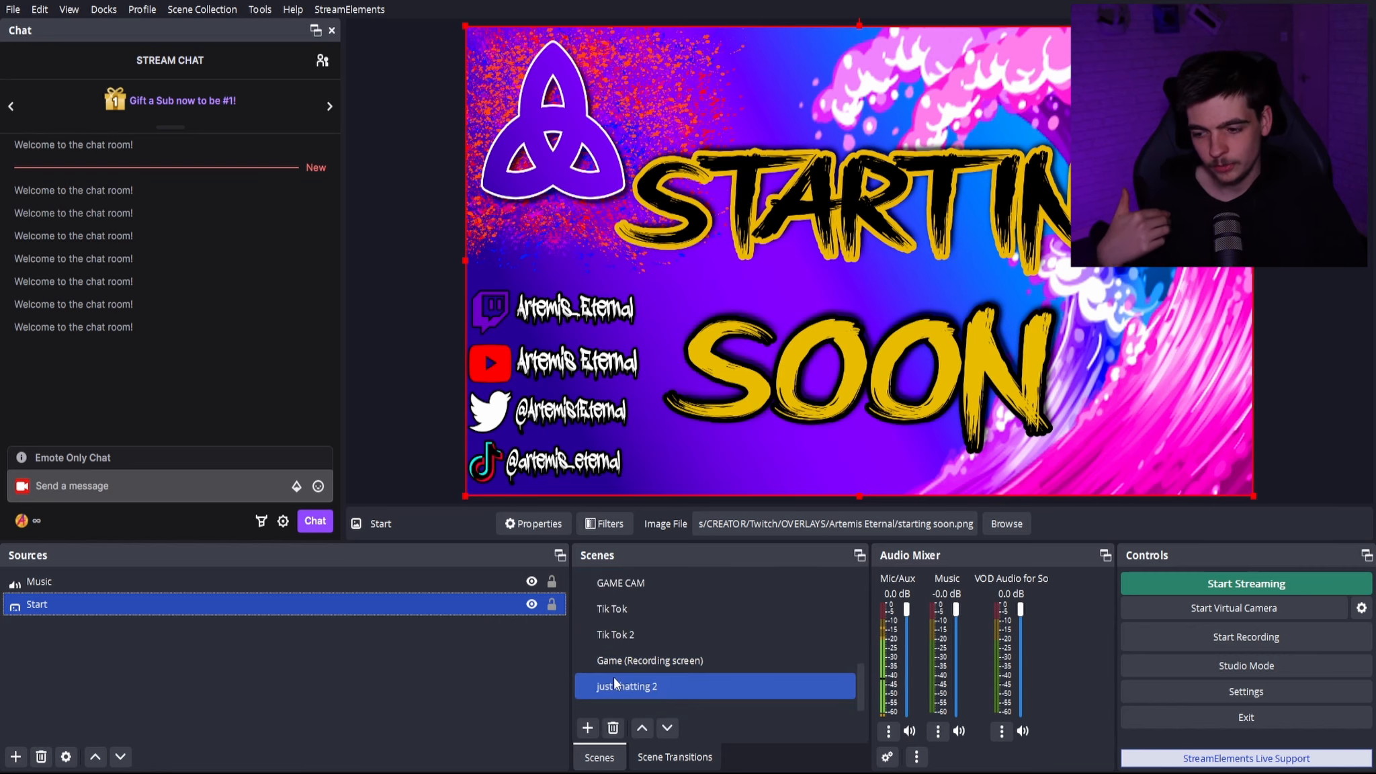
{"action": "double_click", "coordinate": [607, 687]}
{"action": "key", "text": "Escape"}
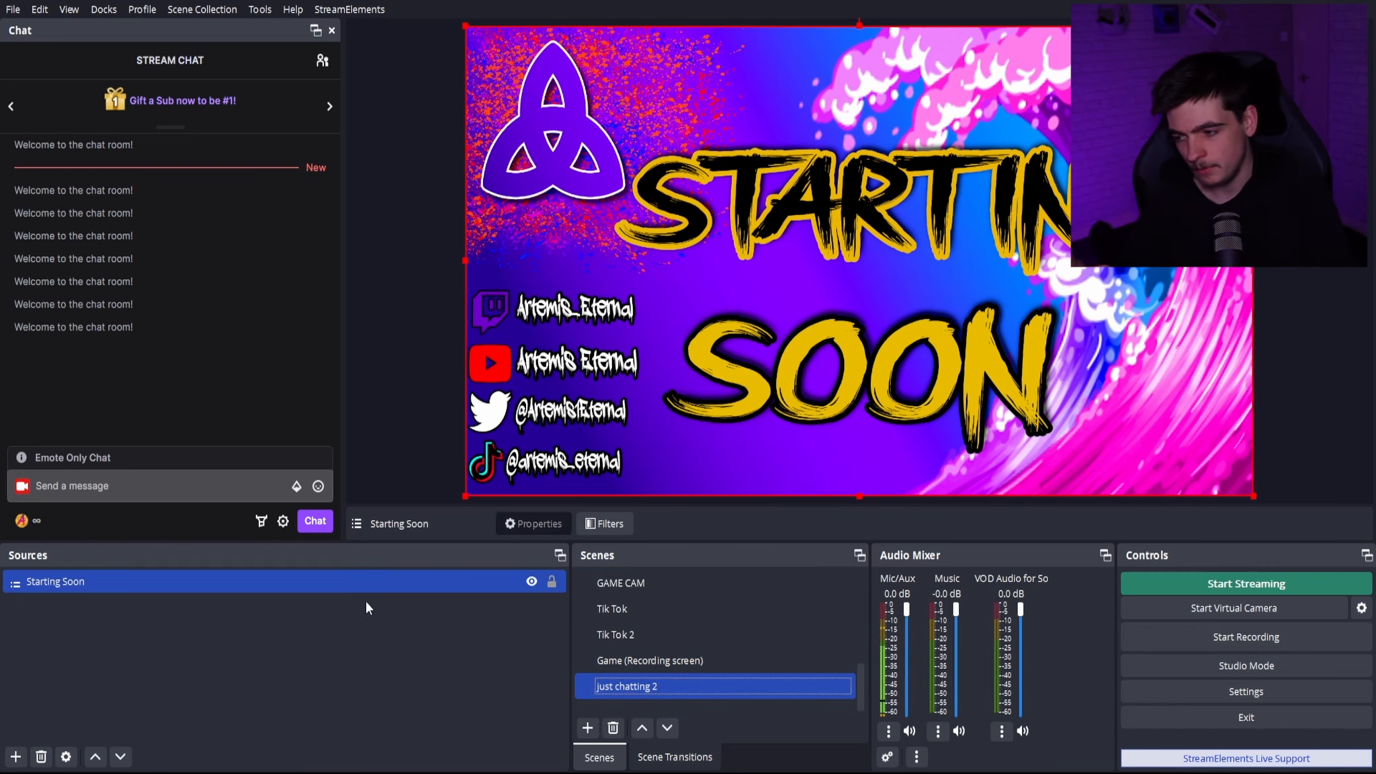
{"action": "key", "text": "Delete"}
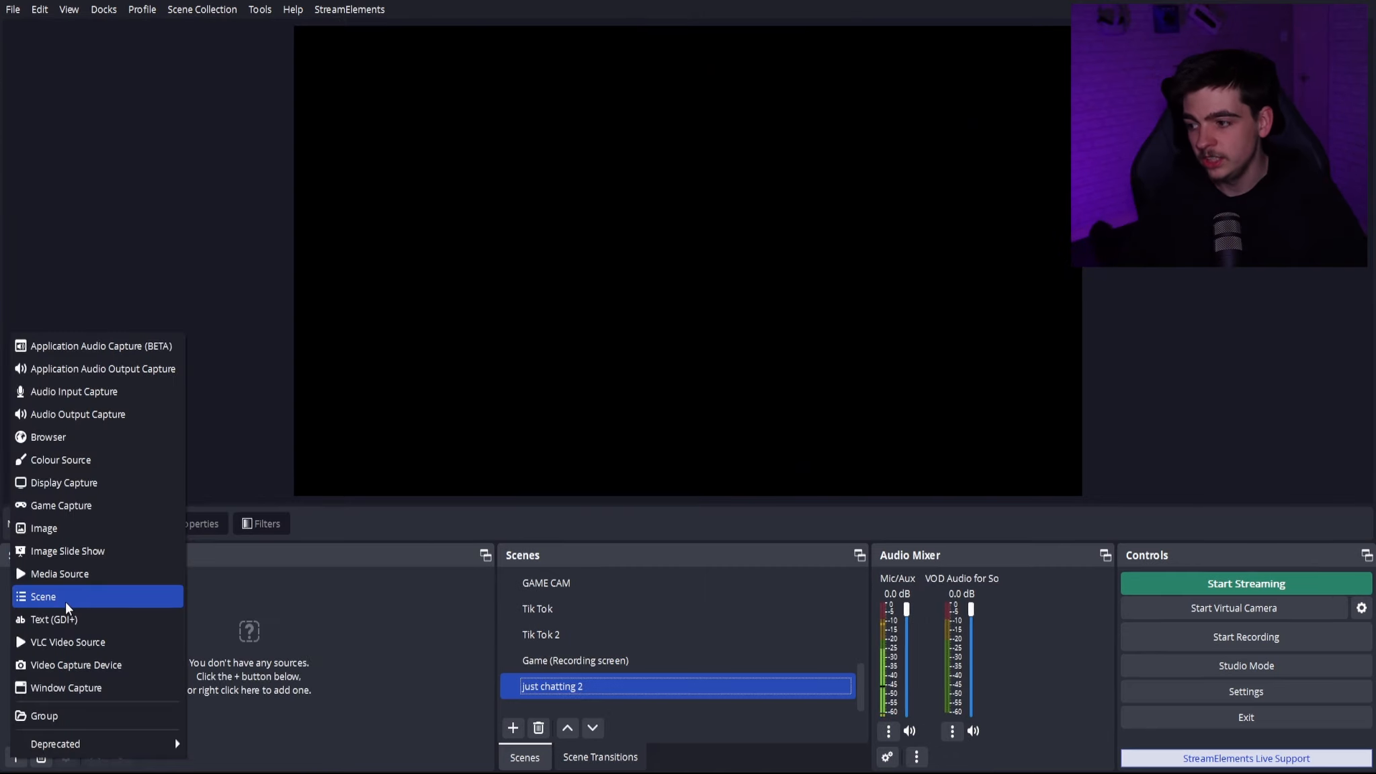
- Add the existing Just chatting scene as a source in the just chatting 2 scene
{"action": "left_click", "coordinate": [66, 602]}
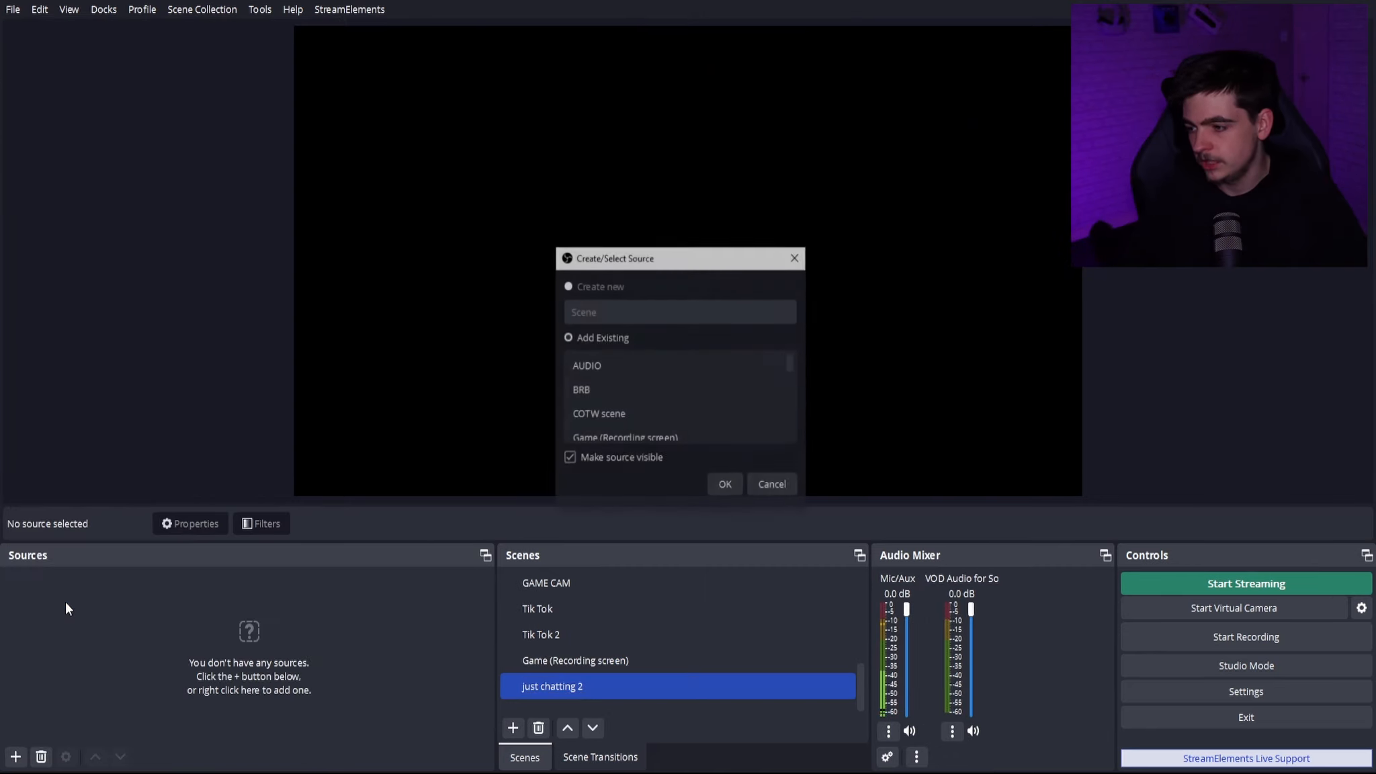
{"action": "scroll", "coordinate": [577, 438], "scroll_direction": "down", "scroll_amount": 4}
{"action": "scroll", "coordinate": [583, 414], "scroll_direction": "up", "scroll_amount": 5}
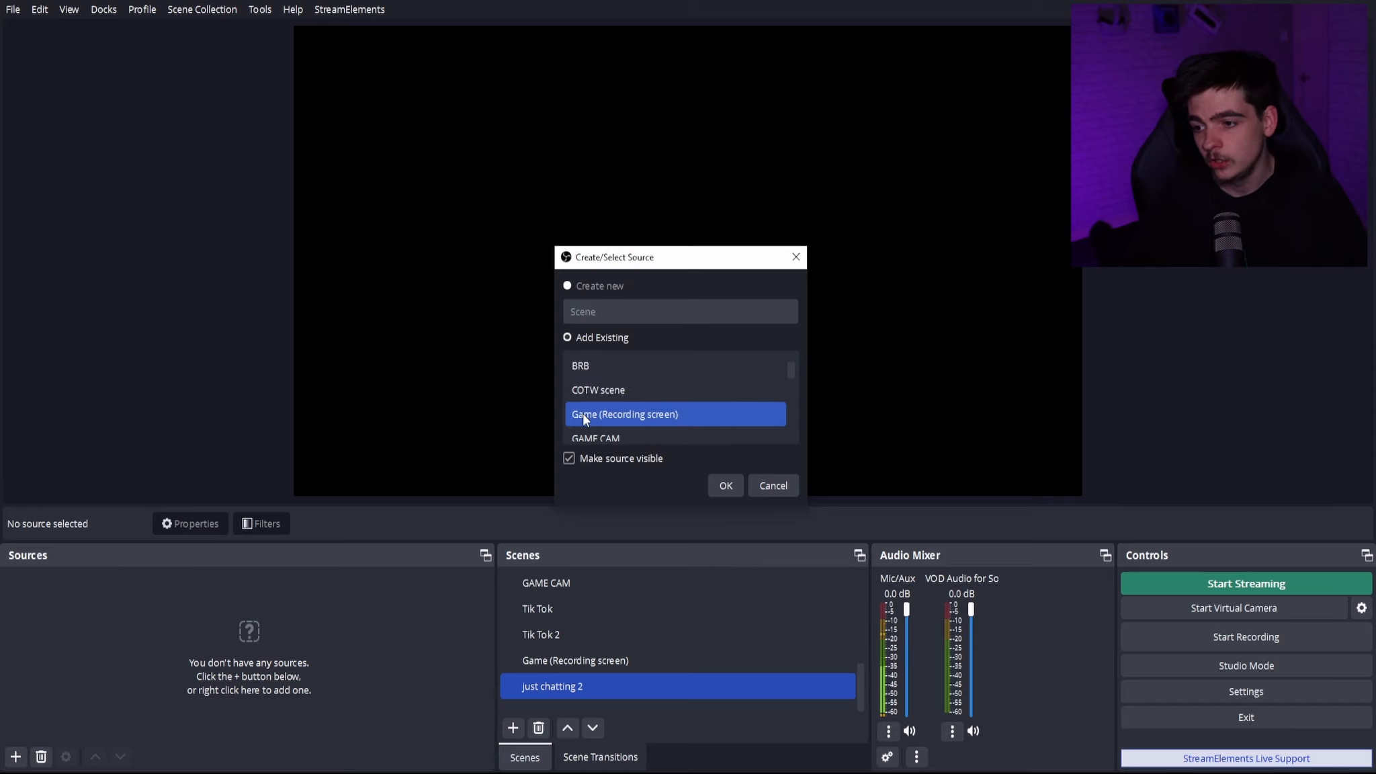
{"action": "scroll", "coordinate": [618, 403], "scroll_direction": "down", "scroll_amount": 1}
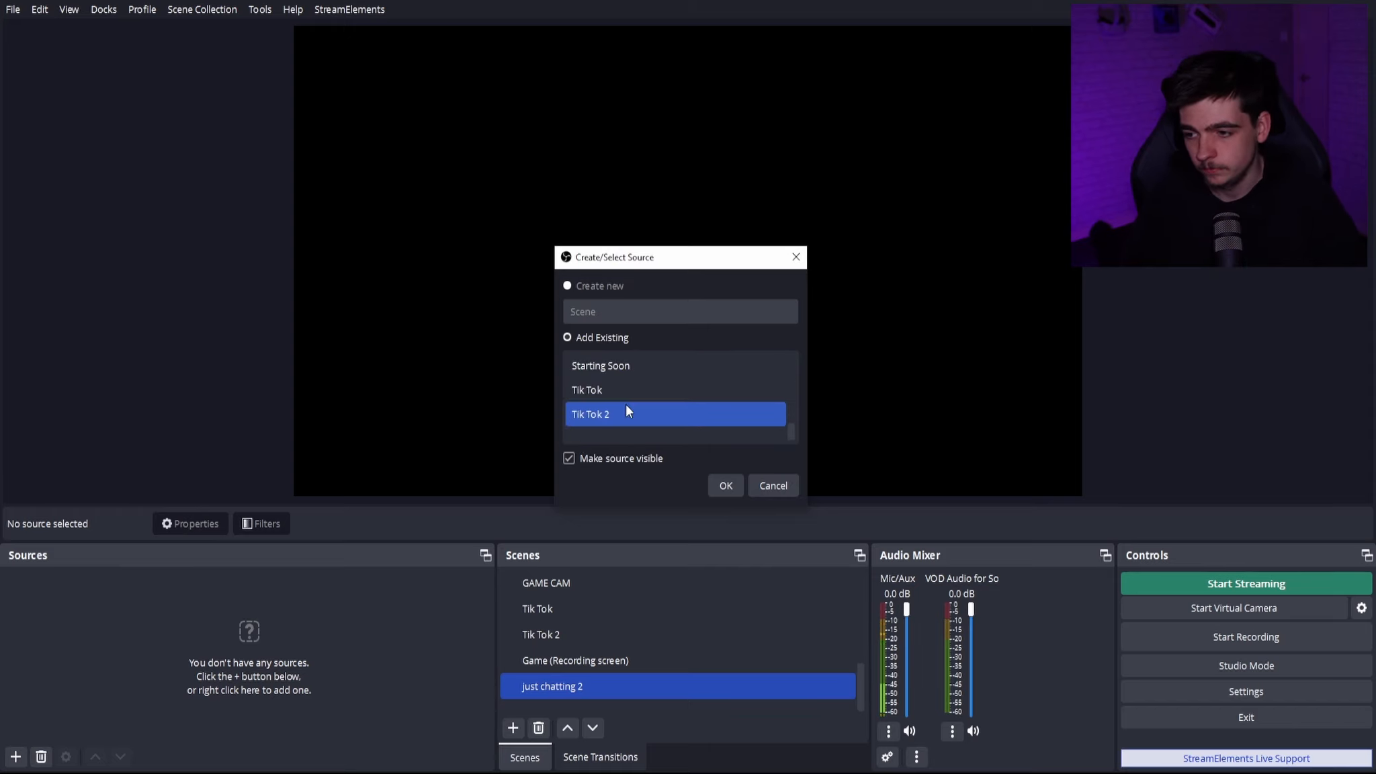
{"action": "scroll", "coordinate": [628, 408], "scroll_direction": "up", "scroll_amount": 2}
{"action": "scroll", "coordinate": [633, 409], "scroll_direction": "down", "scroll_amount": 1}
{"action": "left_click", "coordinate": [651, 362]}
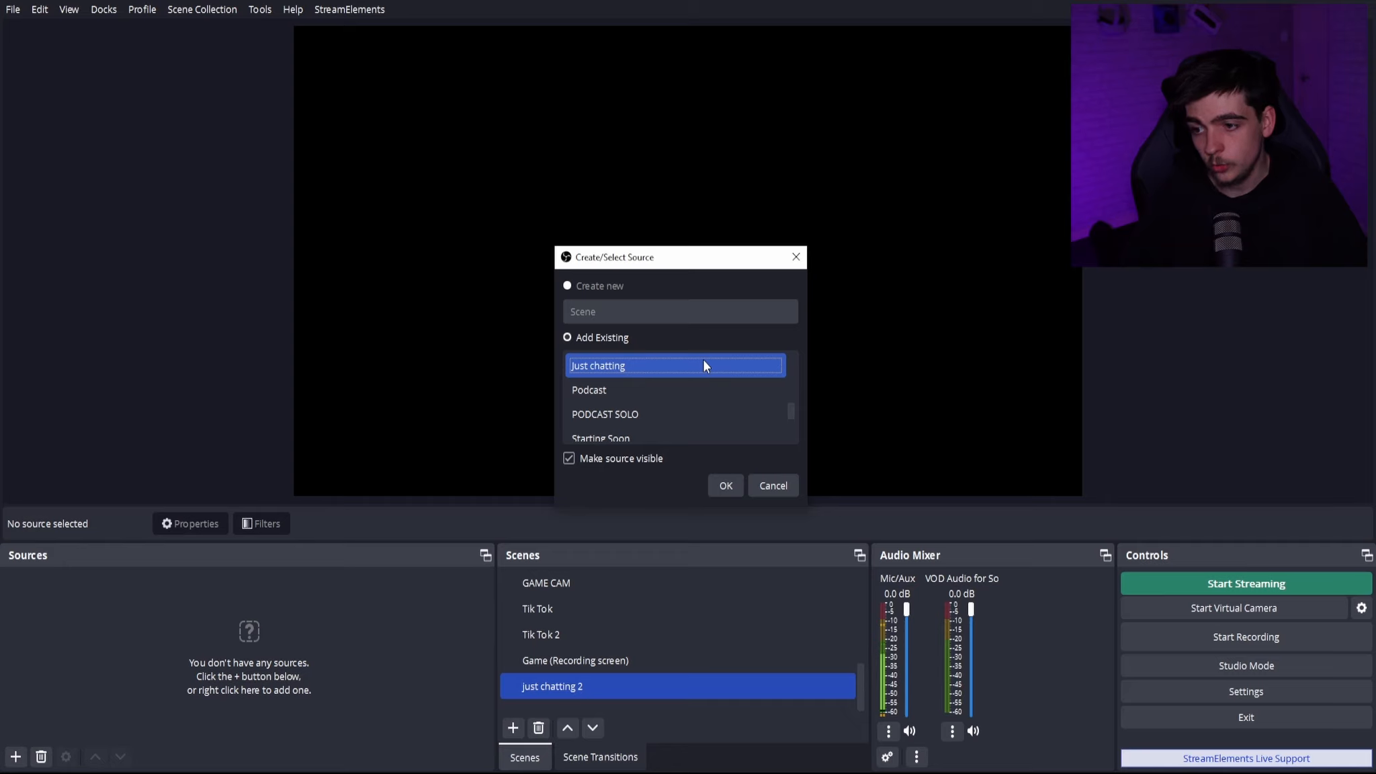
{"action": "left_click", "coordinate": [724, 485]}
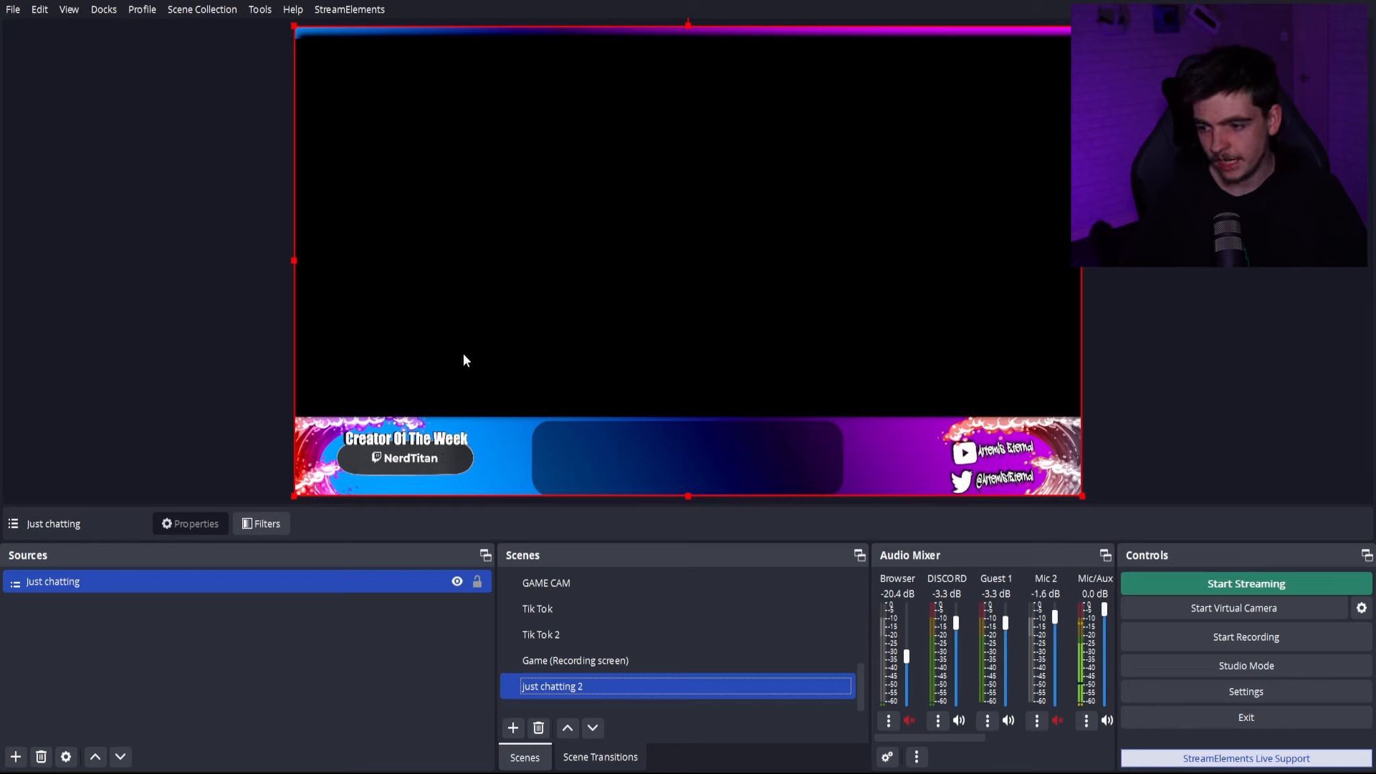
- Examine the audio mixer channels brought in by the nested Just chatting scene, and remove that source from just chatting 2
{"action": "left_click_drag", "start_coordinate": [909, 737], "coordinate": [842, 724]}
{"action": "scroll", "coordinate": [715, 658], "scroll_direction": "up", "scroll_amount": 5}
{"action": "scroll", "coordinate": [713, 634], "scroll_direction": "down", "scroll_amount": 5}
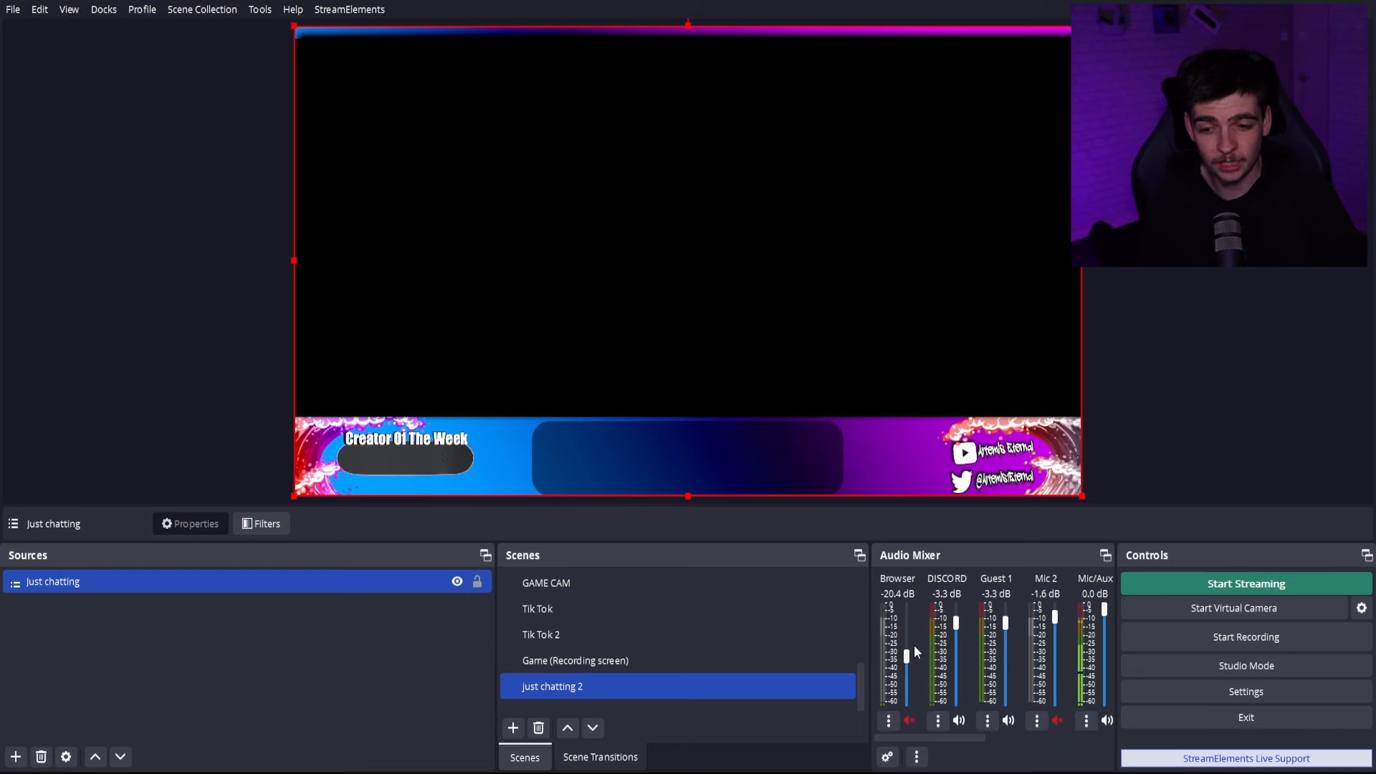
{"action": "left_click_drag", "start_coordinate": [960, 740], "coordinate": [1006, 736]}
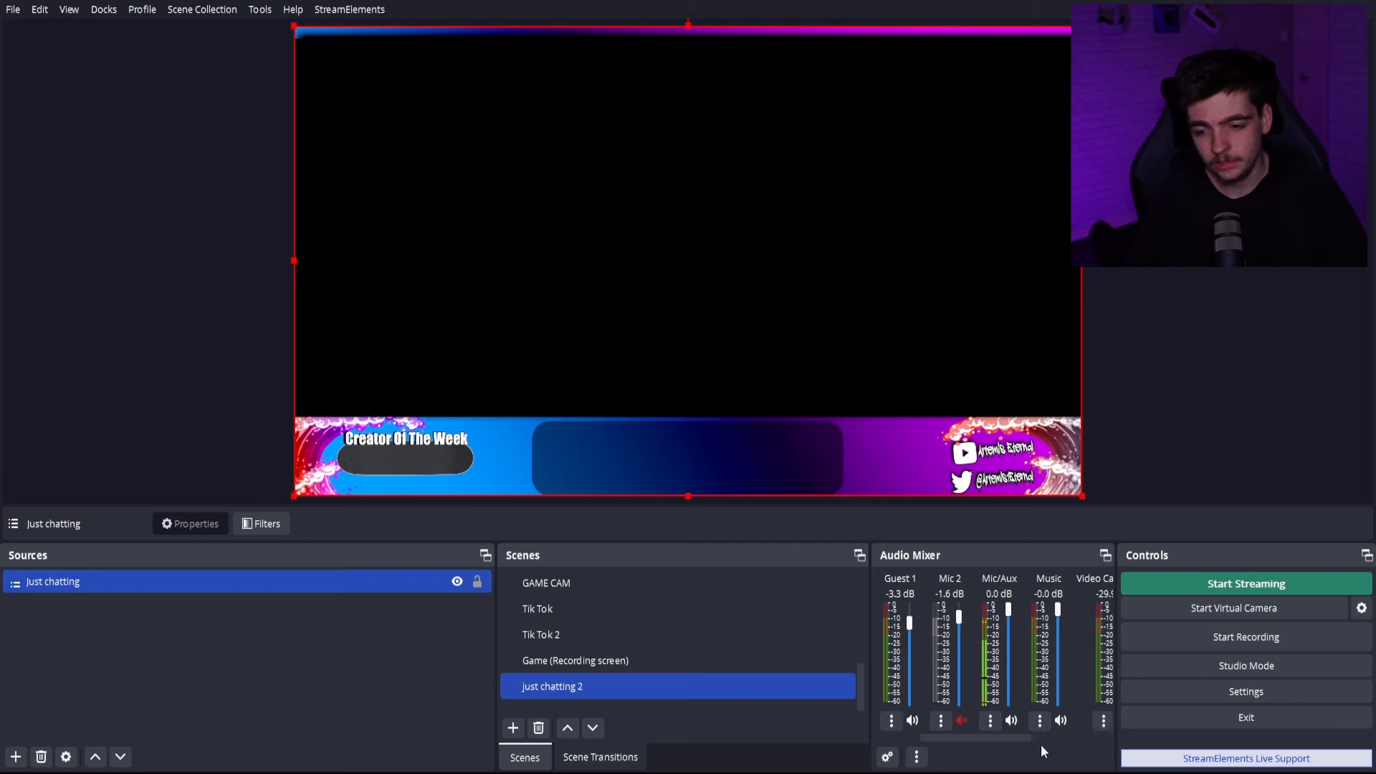
{"action": "left_click_drag", "start_coordinate": [1004, 739], "coordinate": [1079, 706]}
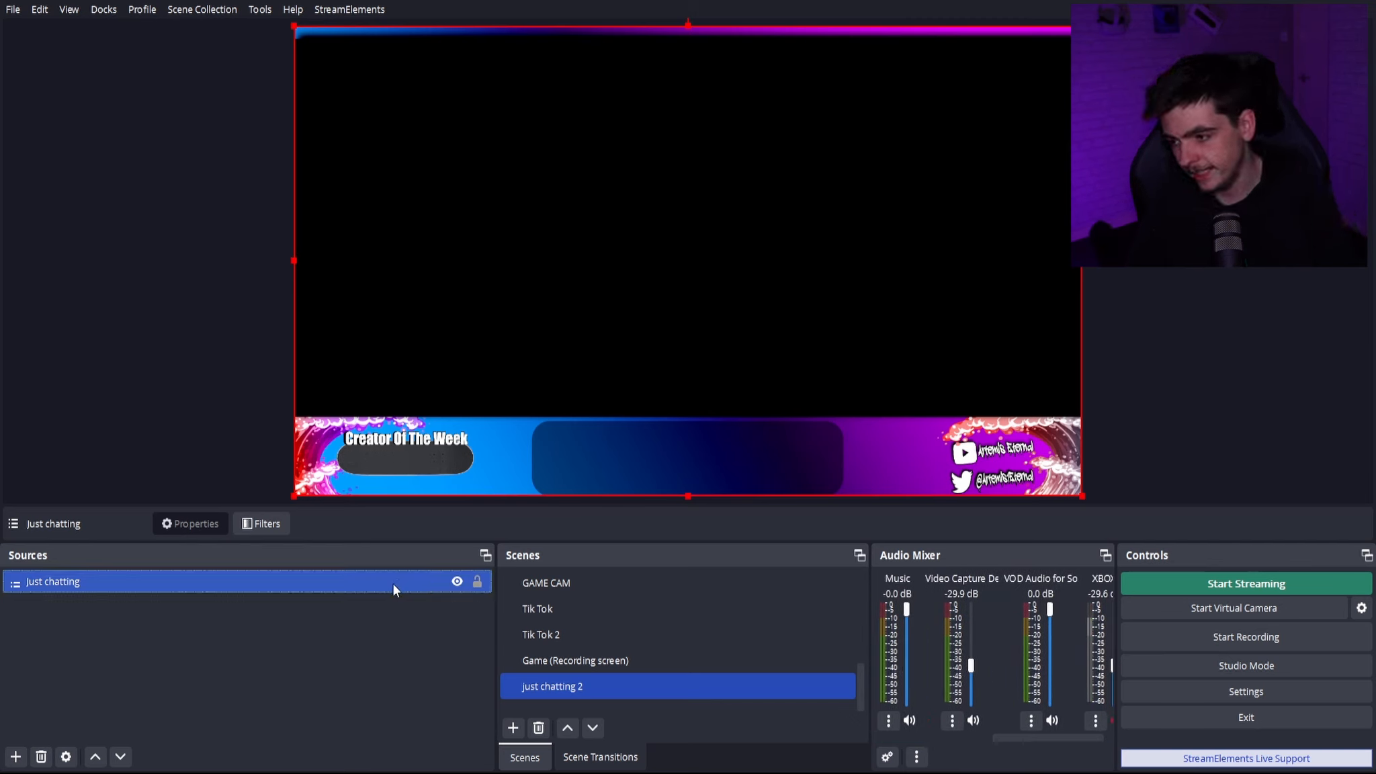
{"action": "key", "text": "Delete"}
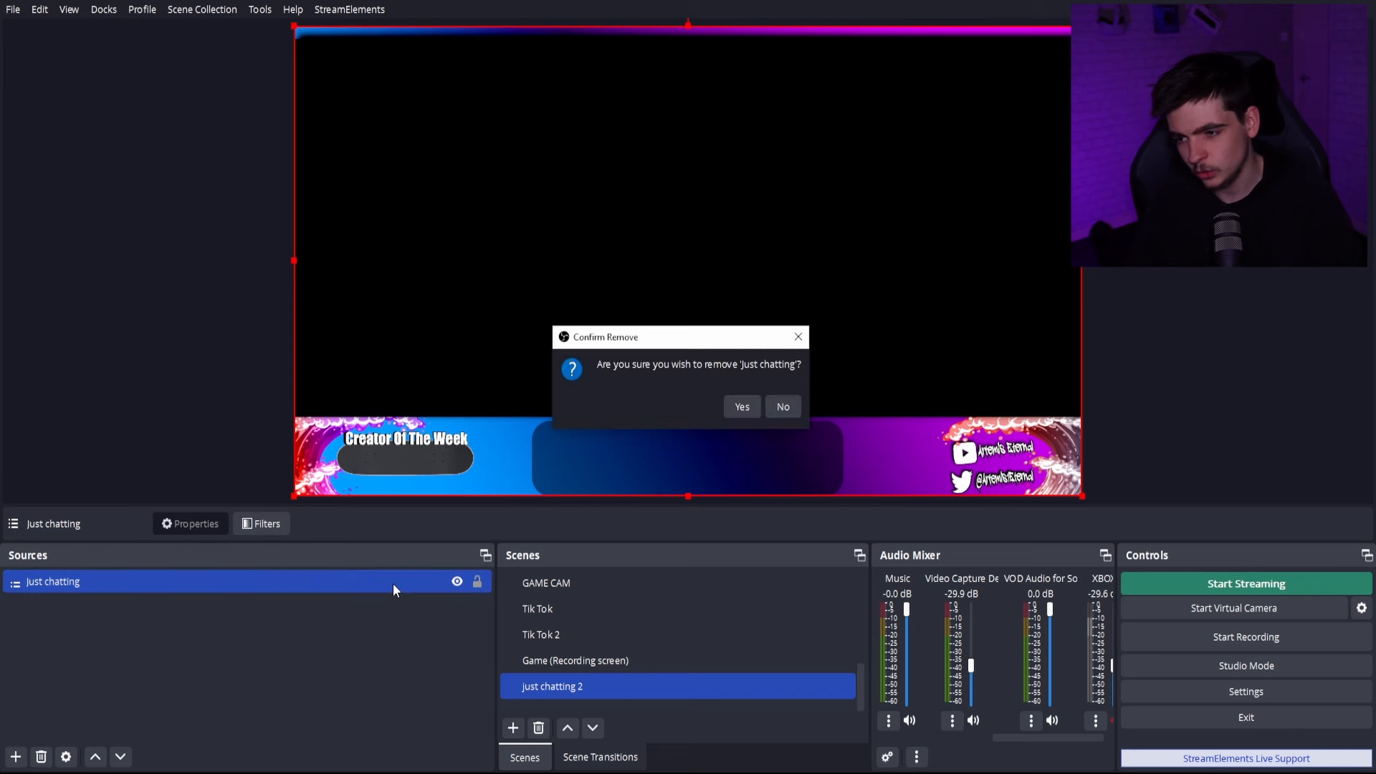
{"action": "left_click", "coordinate": [737, 412]}
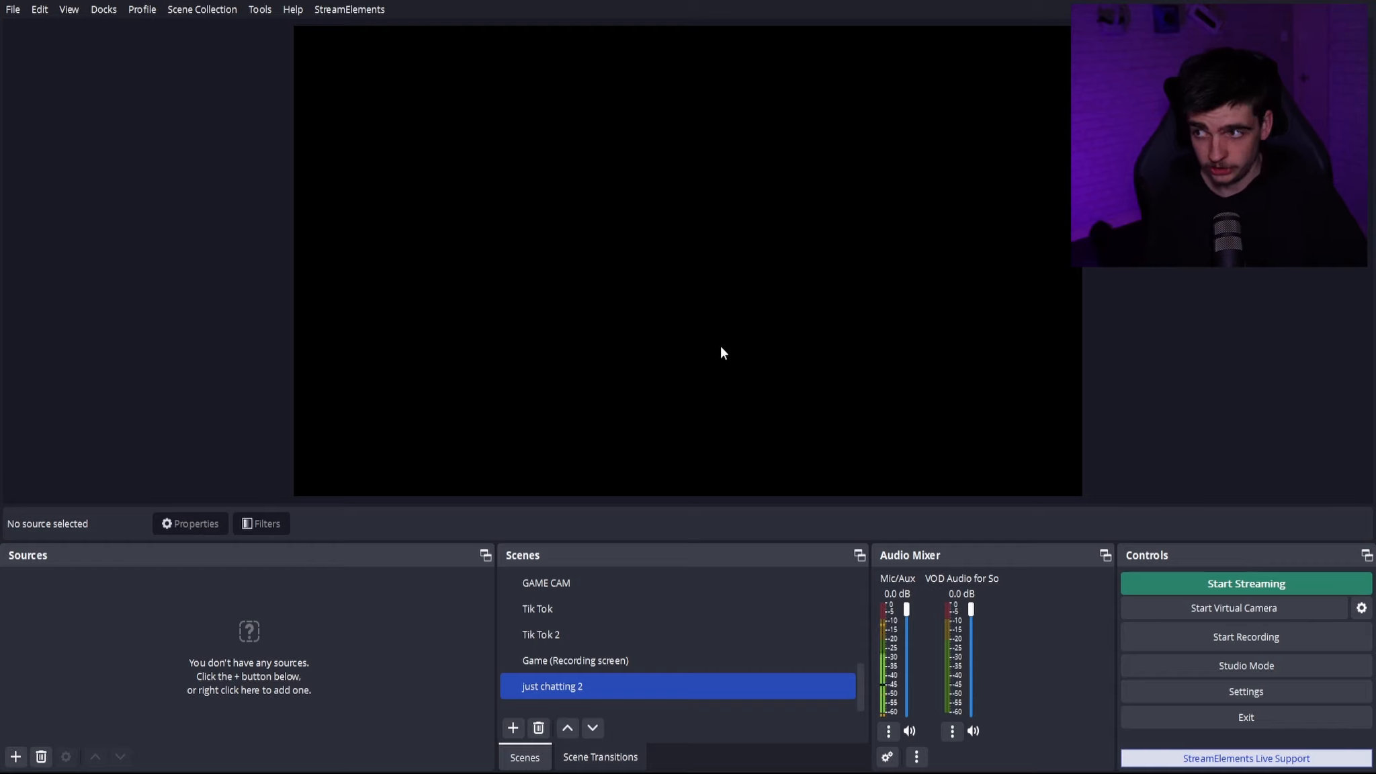
- Switch to the YT profile and open the Game (Recording screen) scene
{"action": "left_click", "coordinate": [138, 11]}
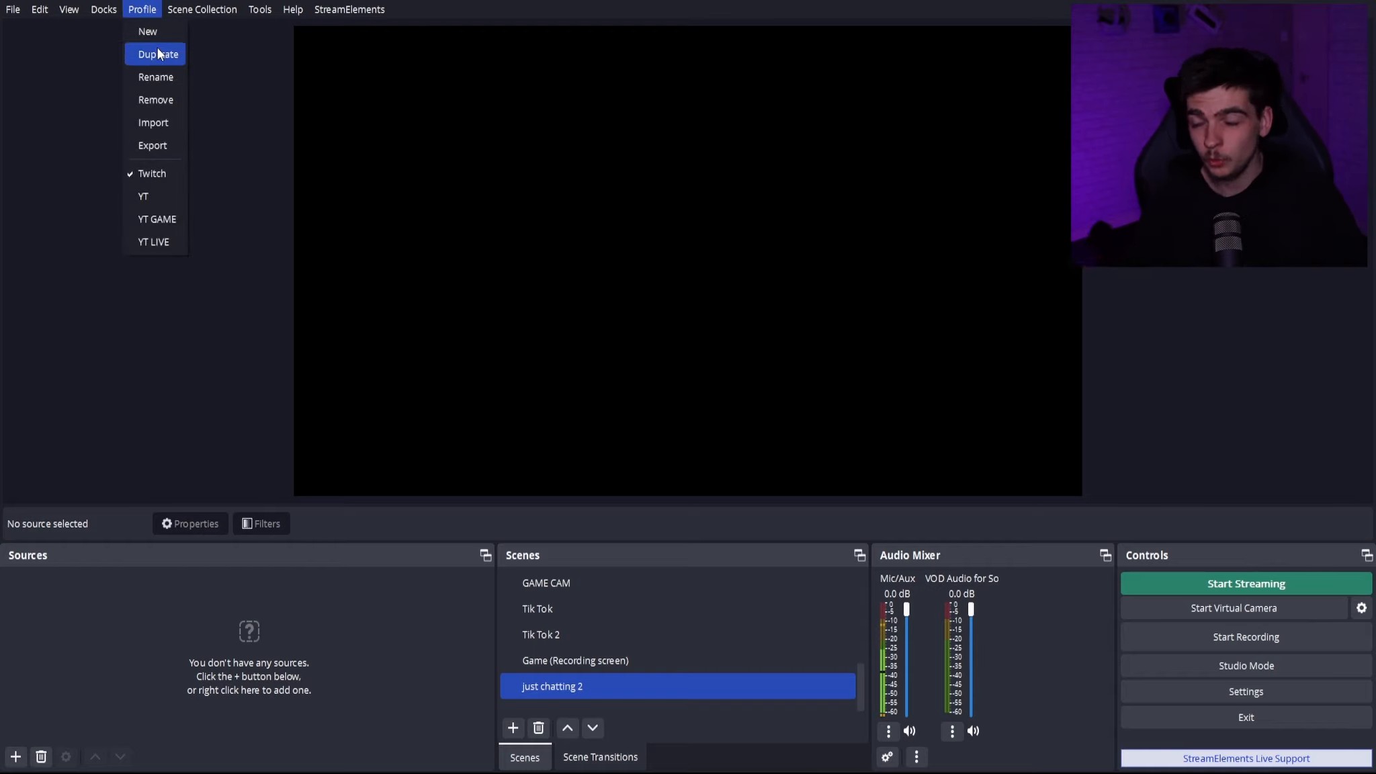
{"action": "left_click", "coordinate": [147, 200]}
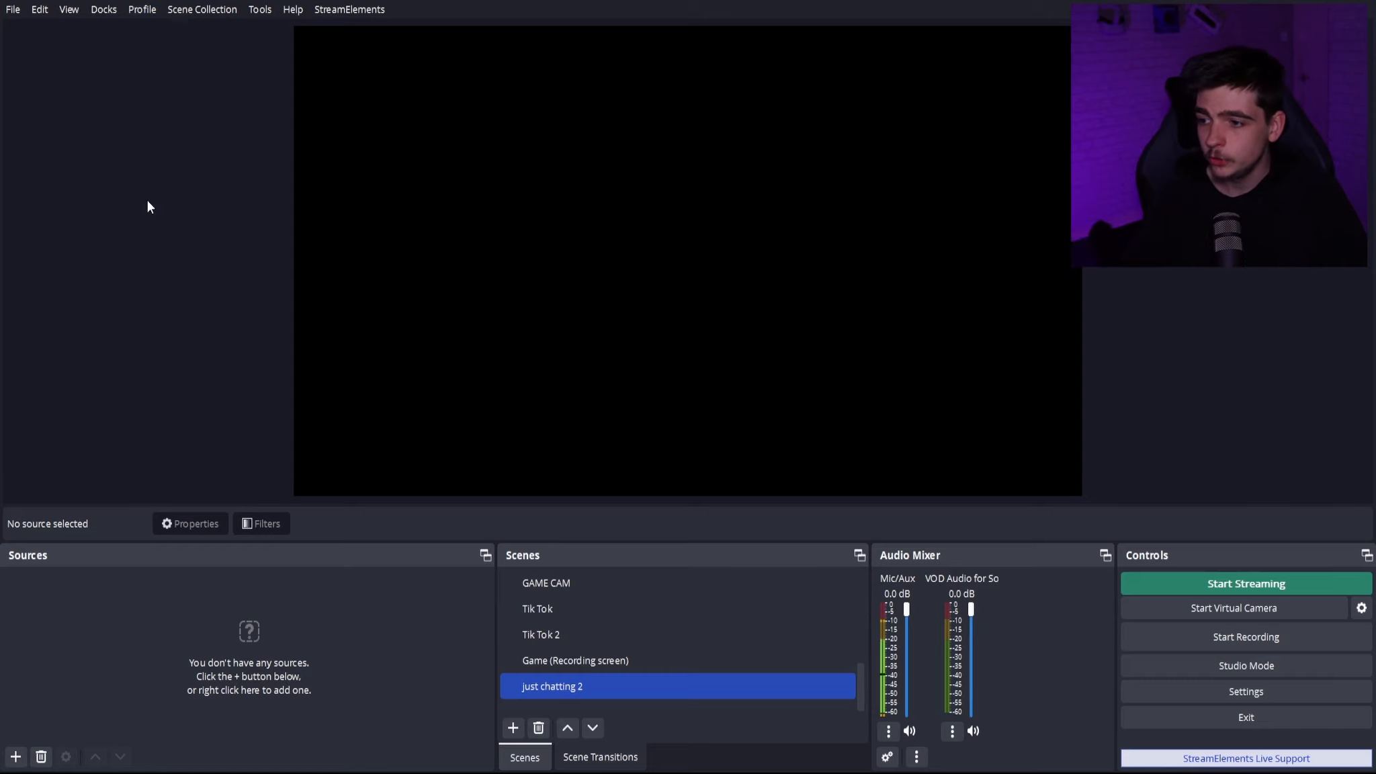
{"action": "left_click", "coordinate": [601, 659]}
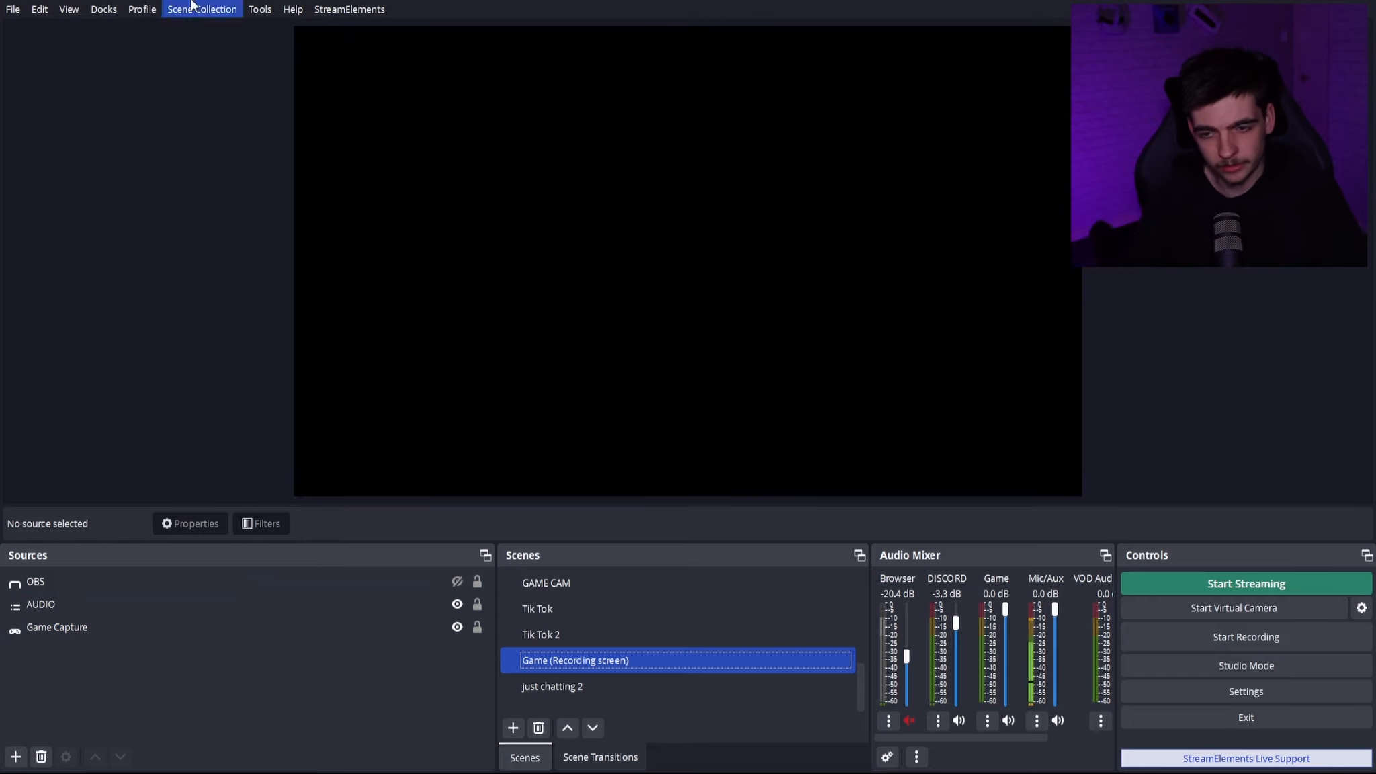
- Show the OBS source in the Game (Recording screen) scene briefly and hide it again
{"action": "left_click", "coordinate": [392, 579]}
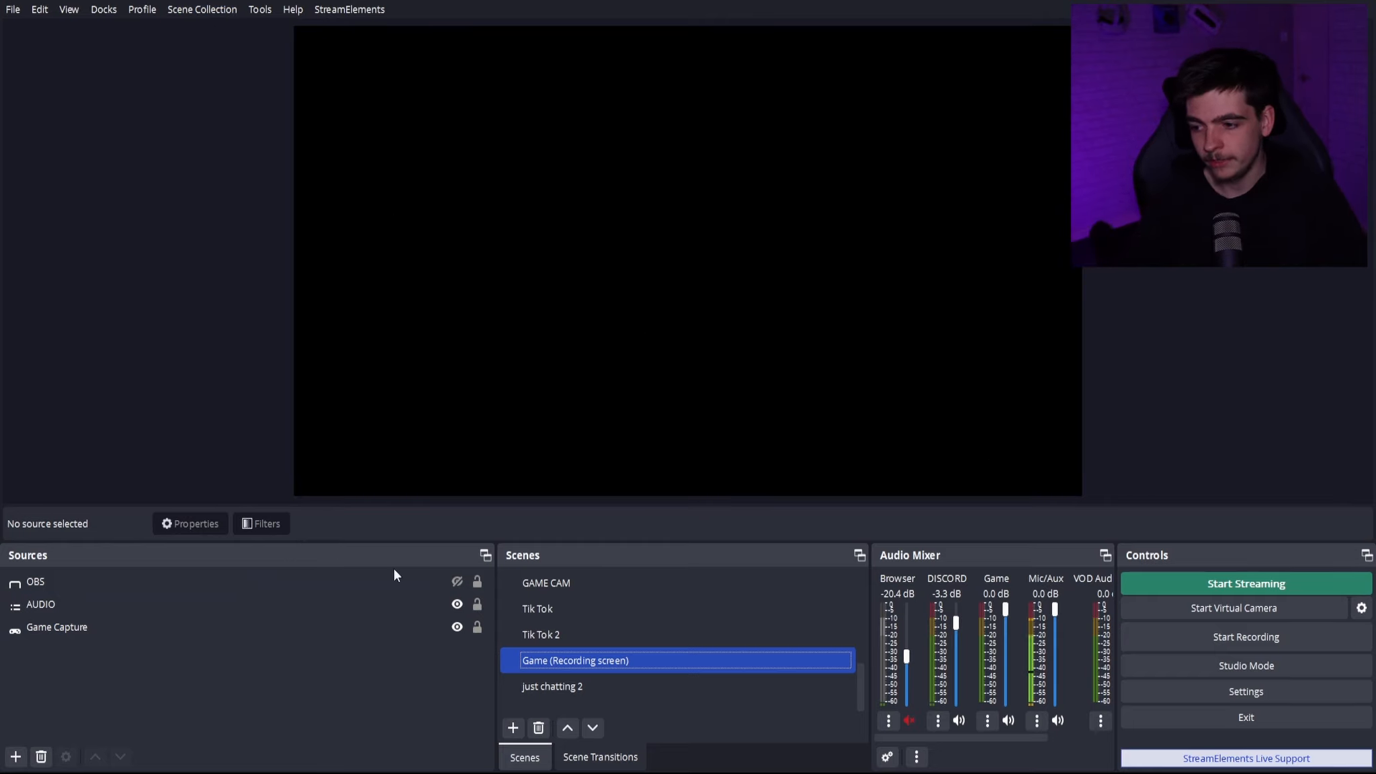
{"action": "left_click", "coordinate": [457, 582]}
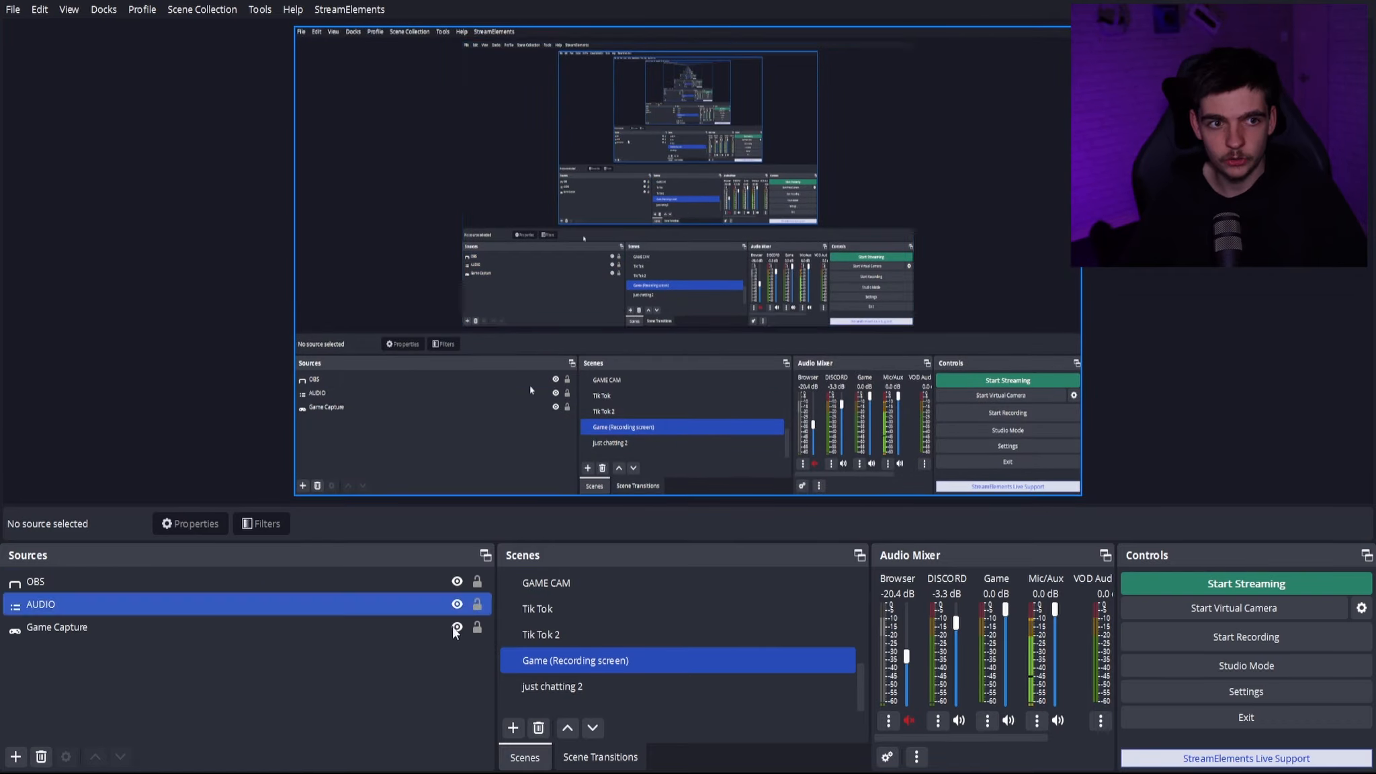
{"action": "left_click", "coordinate": [459, 581]}
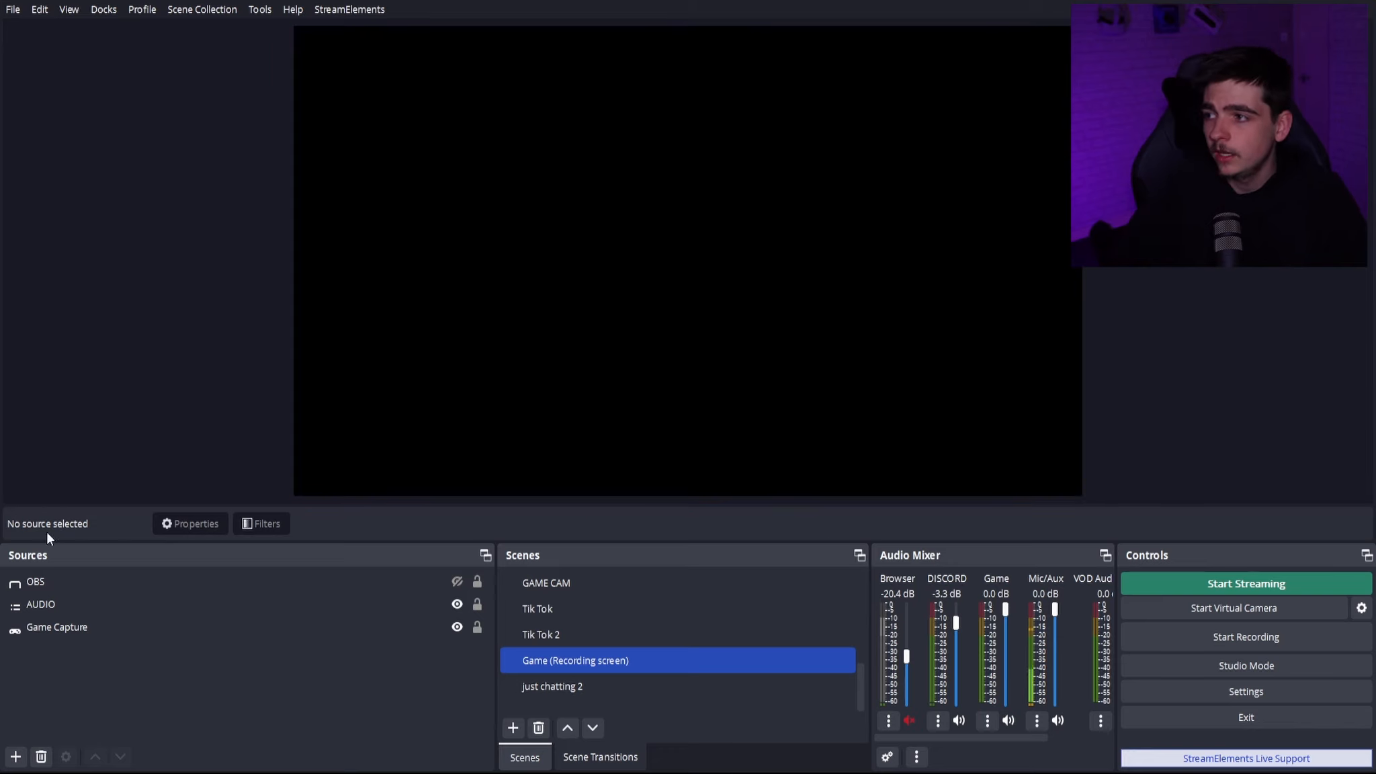
- Switch to the YT GAME profile and from there to the YT LIVE profile
{"action": "left_click", "coordinate": [141, 9]}
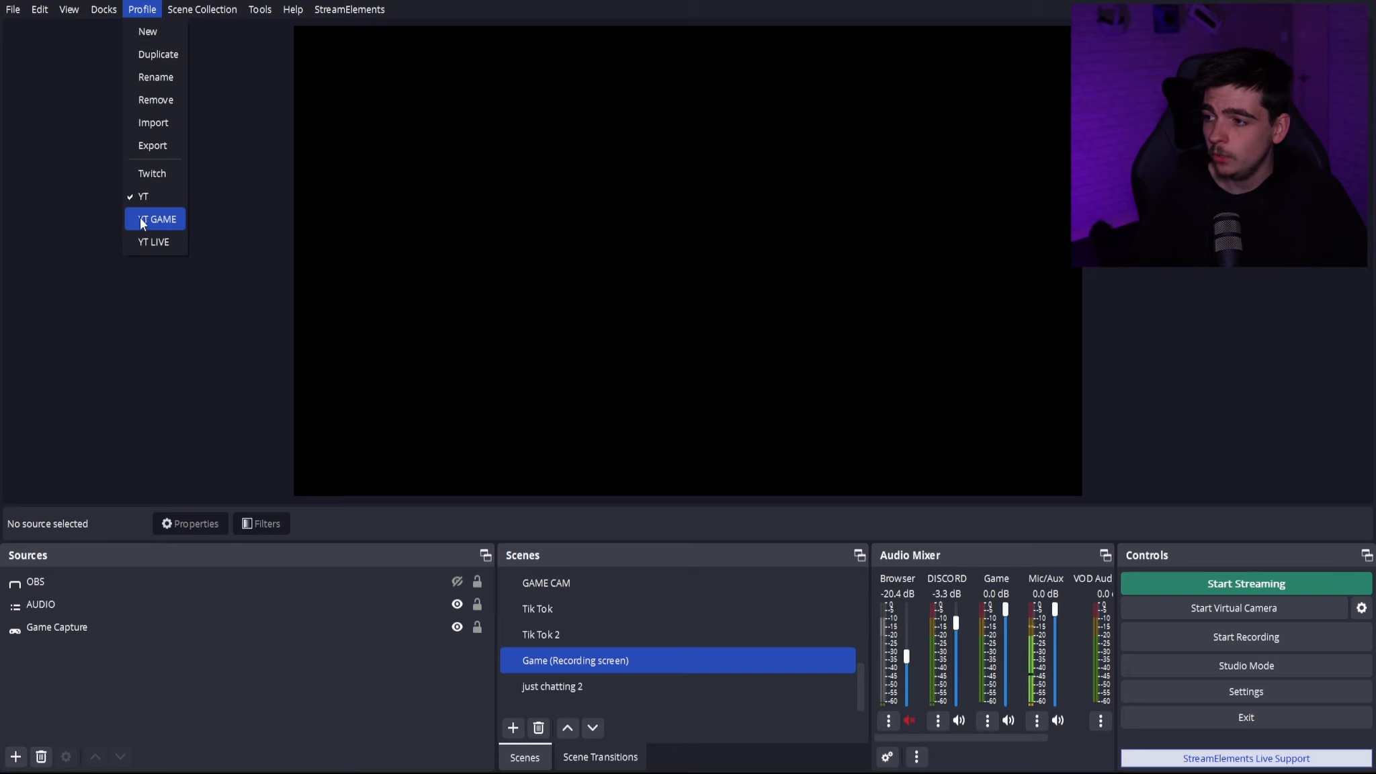
{"action": "left_click", "coordinate": [145, 217]}
{"action": "left_click", "coordinate": [149, 12]}
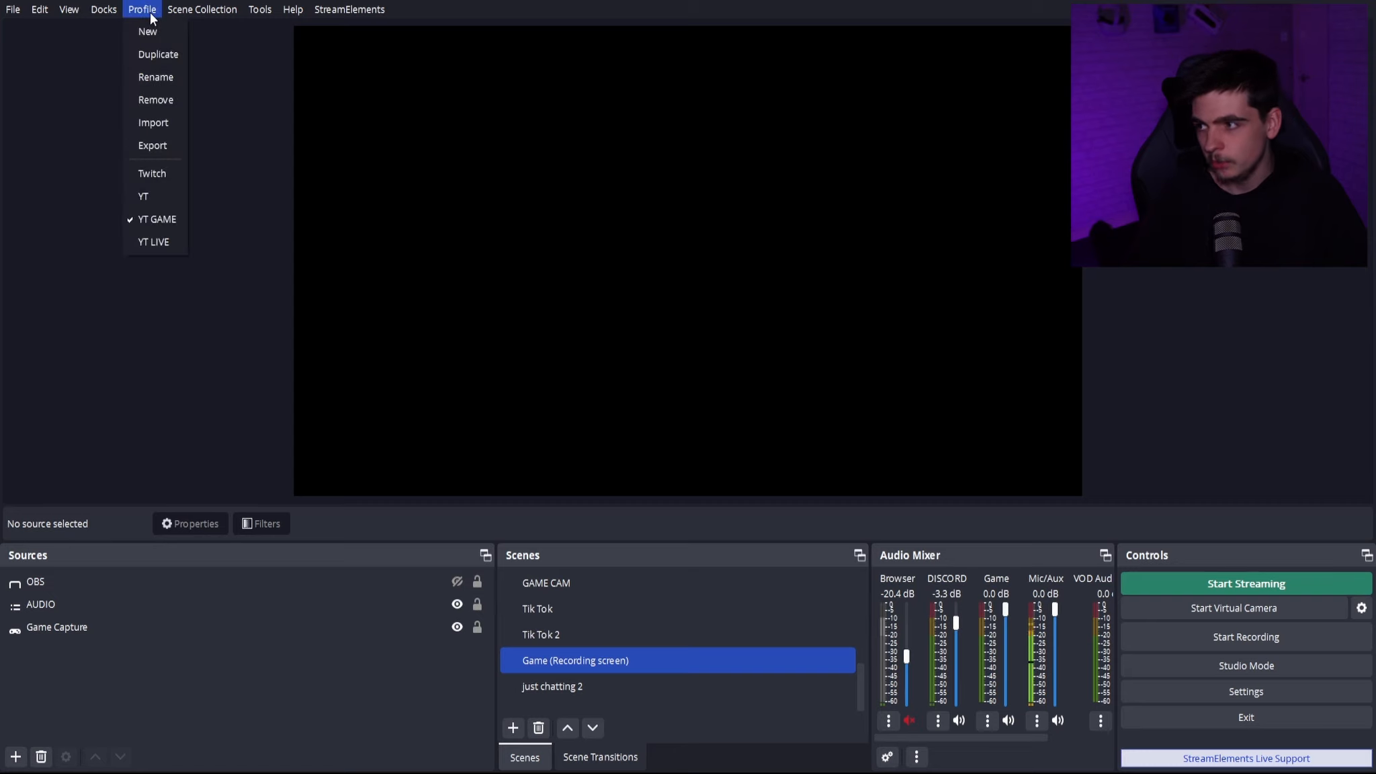
{"action": "left_click", "coordinate": [166, 242]}
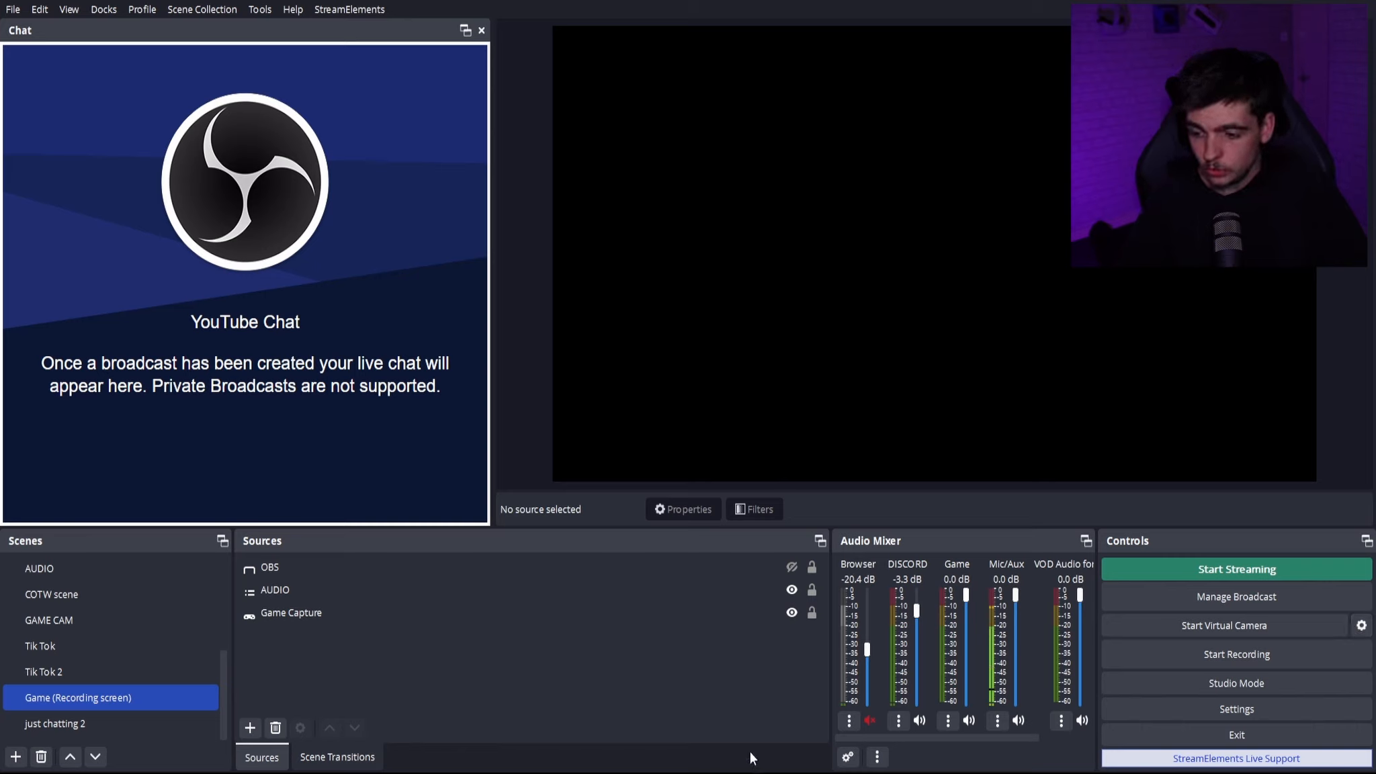
- Bring up the scene transition settings and make Just chatting the active scene
{"action": "left_click", "coordinate": [356, 759]}
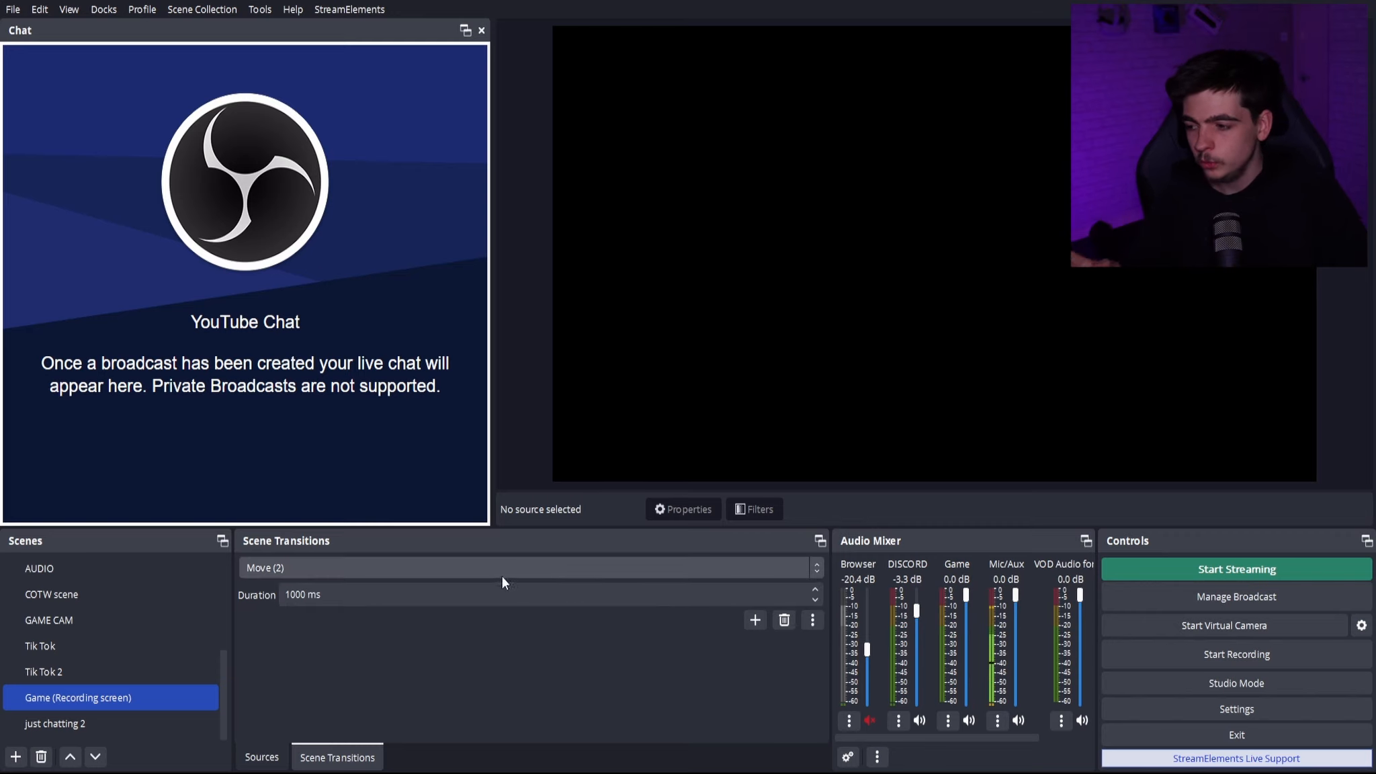
{"action": "scroll", "coordinate": [84, 651], "scroll_direction": "up", "scroll_amount": 1}
{"action": "left_click", "coordinate": [85, 649]}
{"action": "scroll", "coordinate": [87, 650], "scroll_direction": "up", "scroll_amount": 2}
{"action": "left_click", "coordinate": [119, 619]}
{"action": "left_click", "coordinate": [125, 597]}
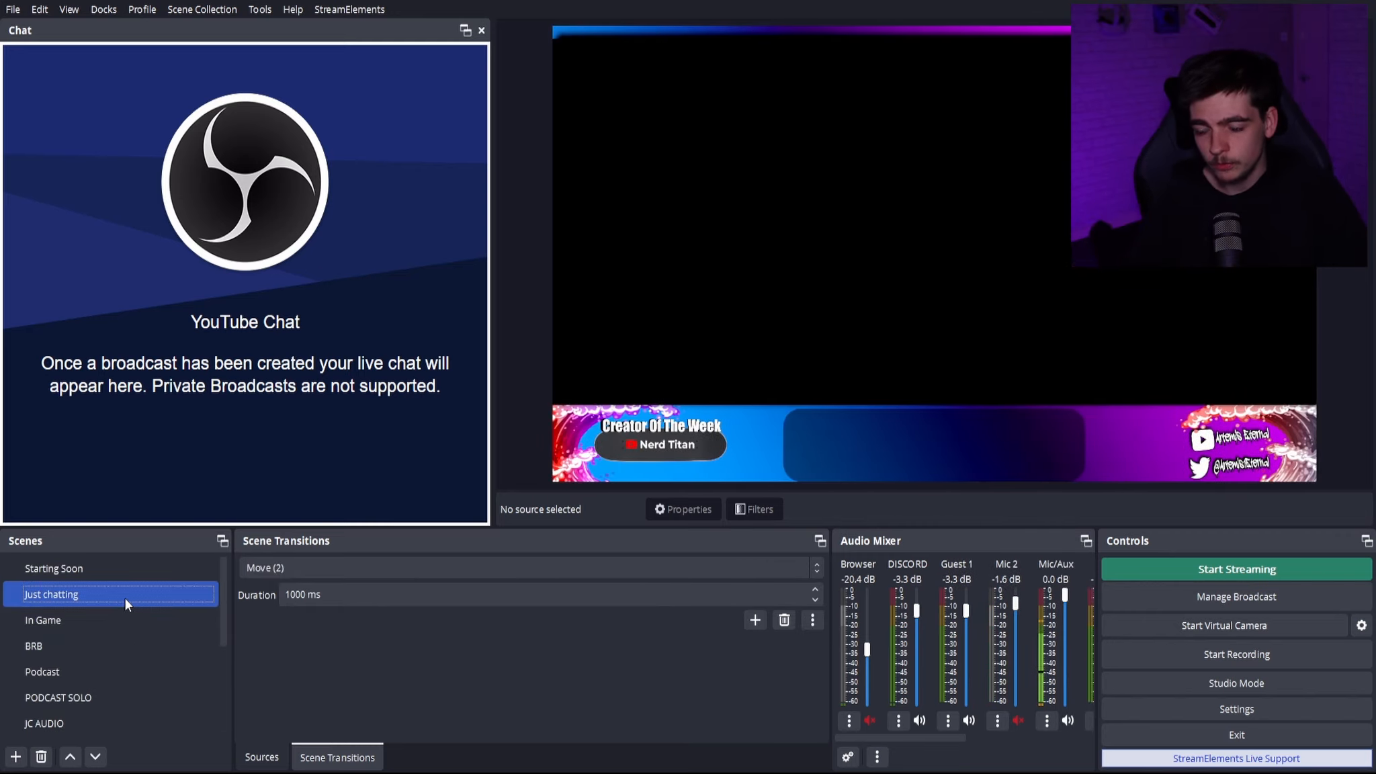
- Set the scene transition to Cut and try it by switching from Just chatting to In Game
{"action": "left_click", "coordinate": [319, 567]}
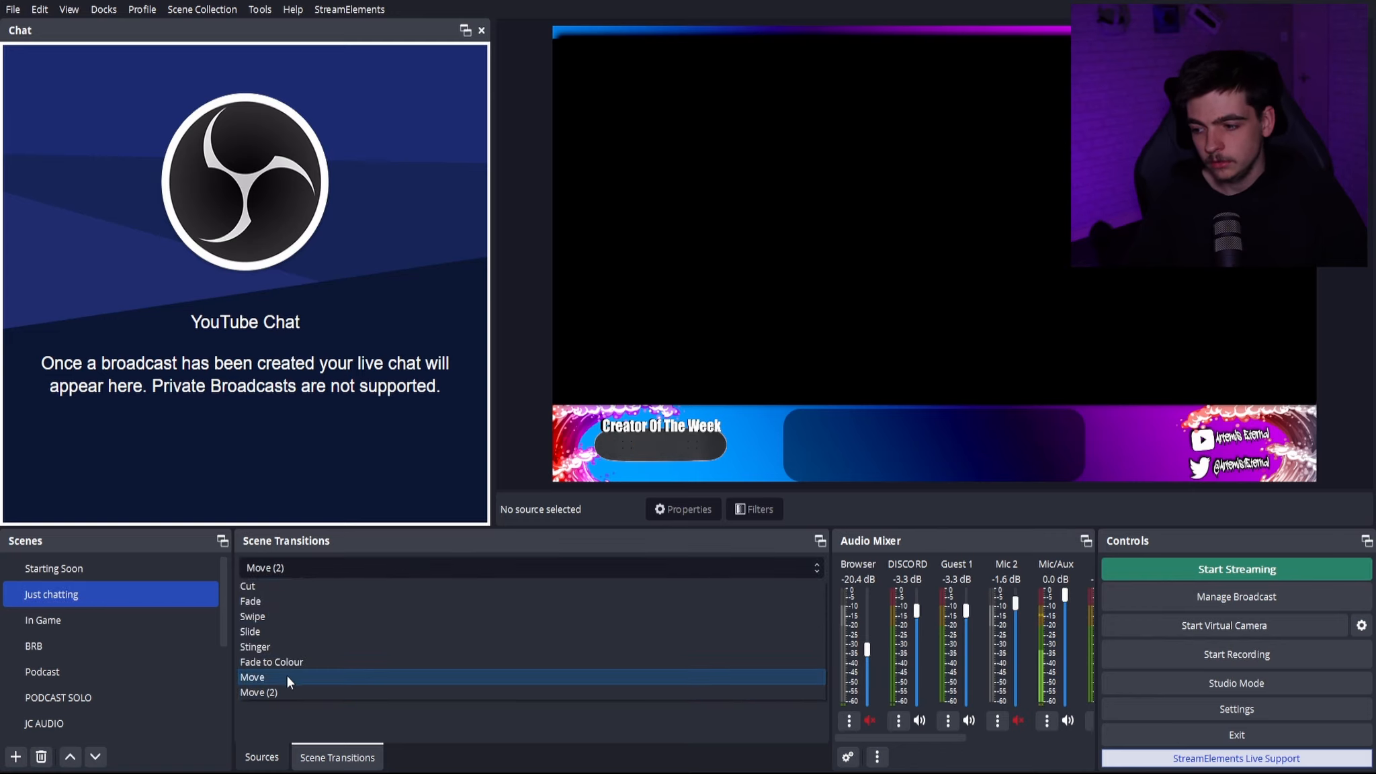
{"action": "left_click", "coordinate": [307, 589]}
{"action": "left_click", "coordinate": [116, 621]}
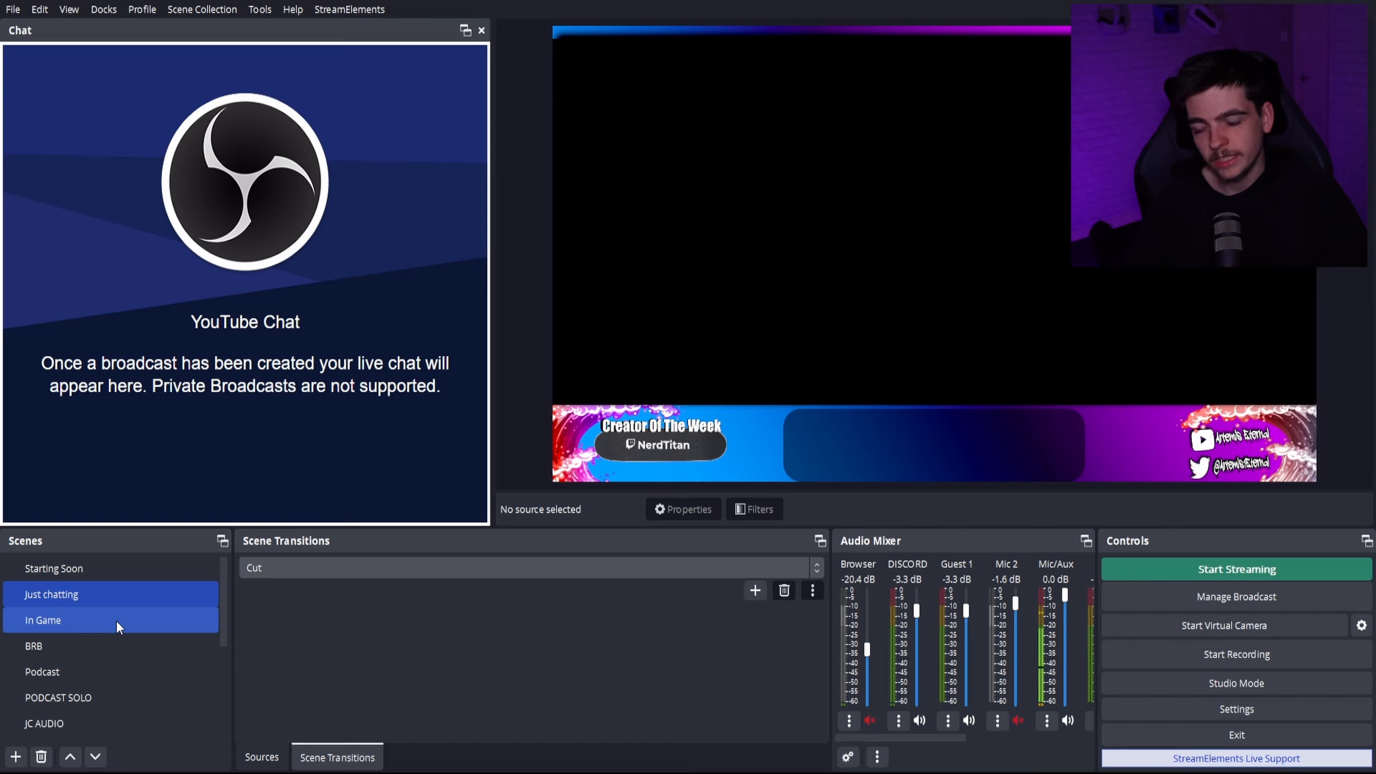
- Make the OBS source in the Gaming group of the In Game scene visible
{"action": "left_click", "coordinate": [295, 569]}
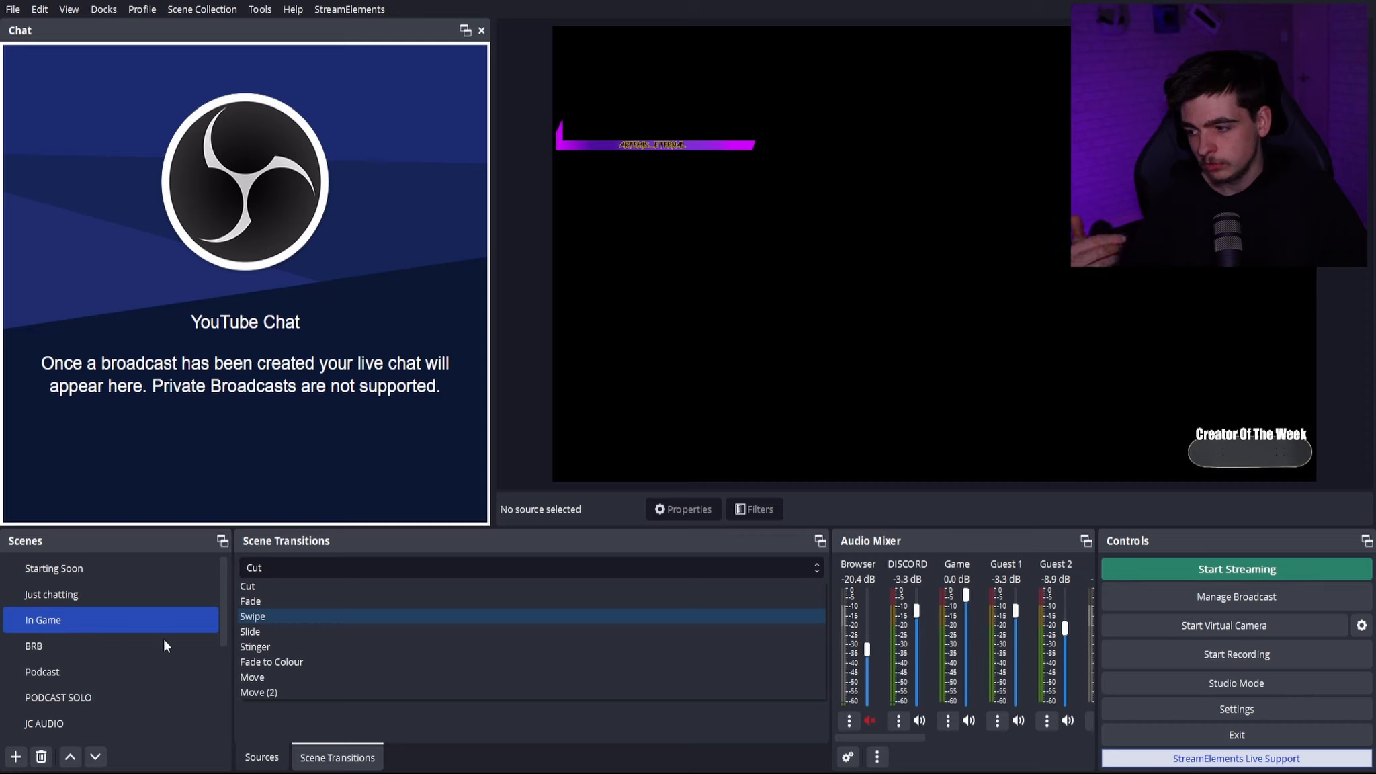
{"action": "left_click", "coordinate": [181, 611]}
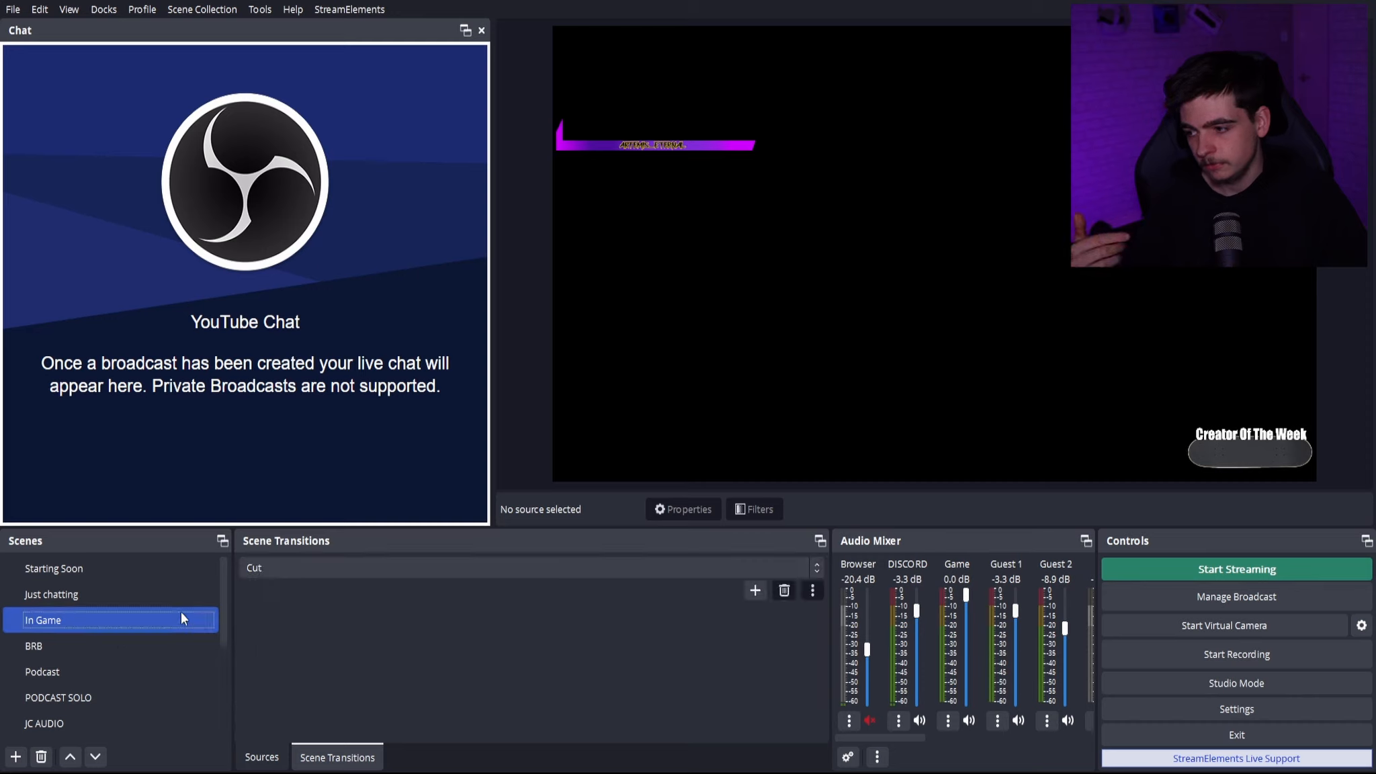
{"action": "left_click", "coordinate": [262, 758]}
{"action": "scroll", "coordinate": [352, 677], "scroll_direction": "down", "scroll_amount": 3}
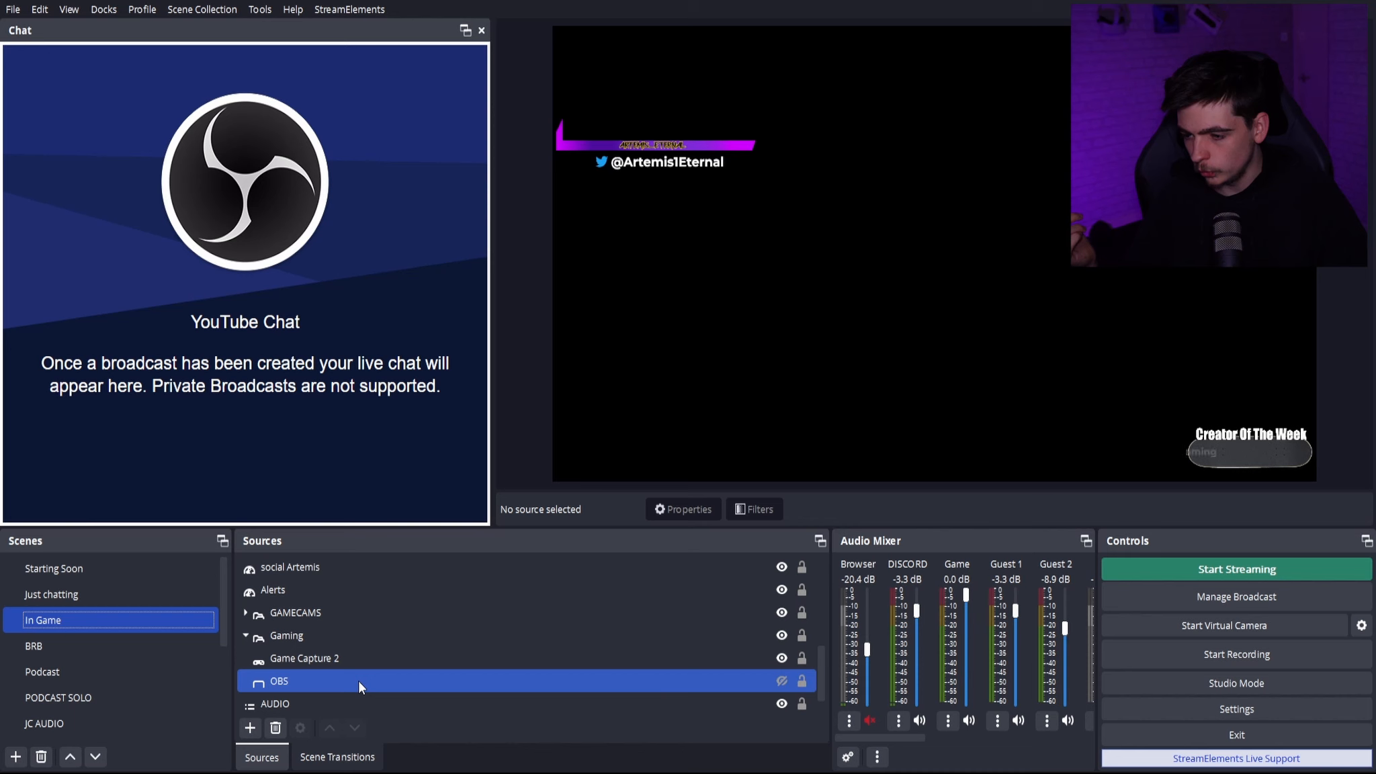
{"action": "left_click", "coordinate": [781, 681]}
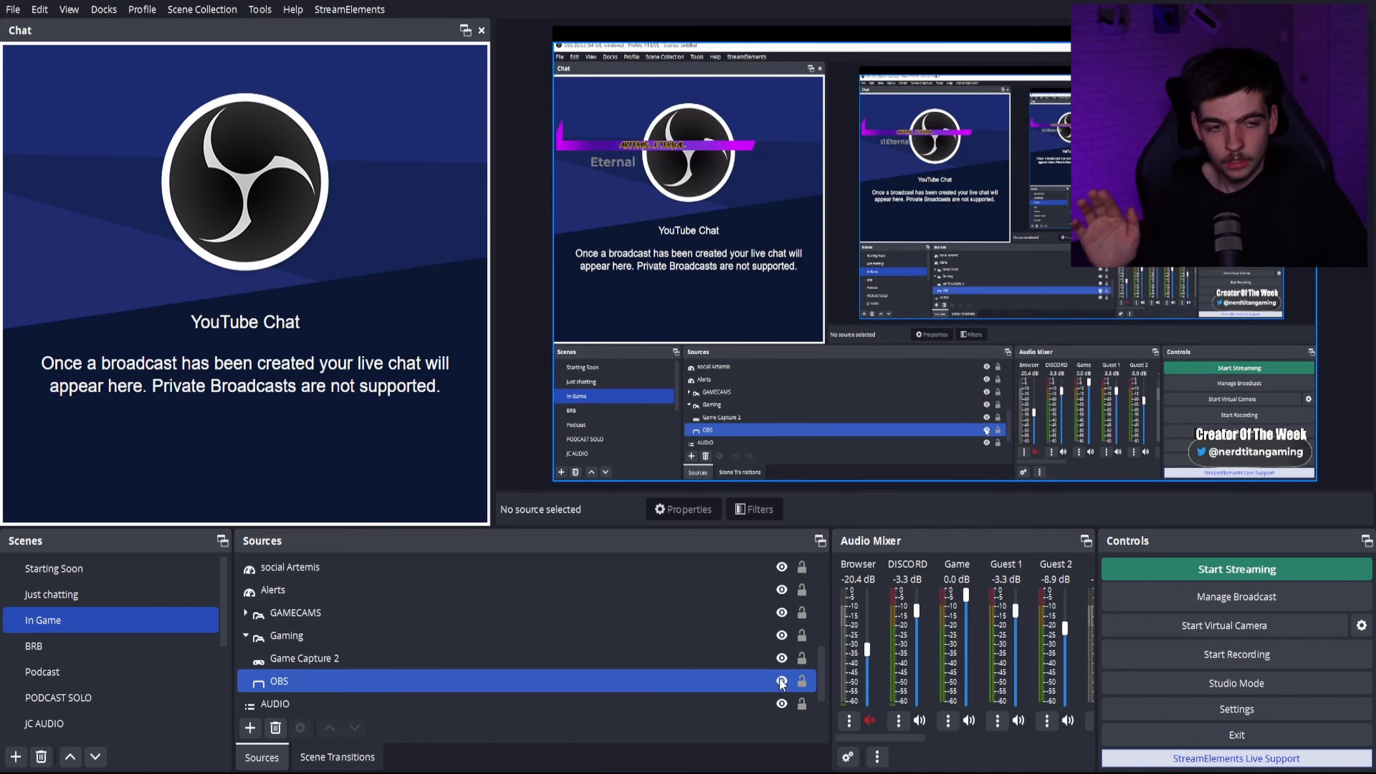
- Switch to the Just chatting scene and back to In Game to preview the Cut transition
{"action": "left_click", "coordinate": [170, 586]}
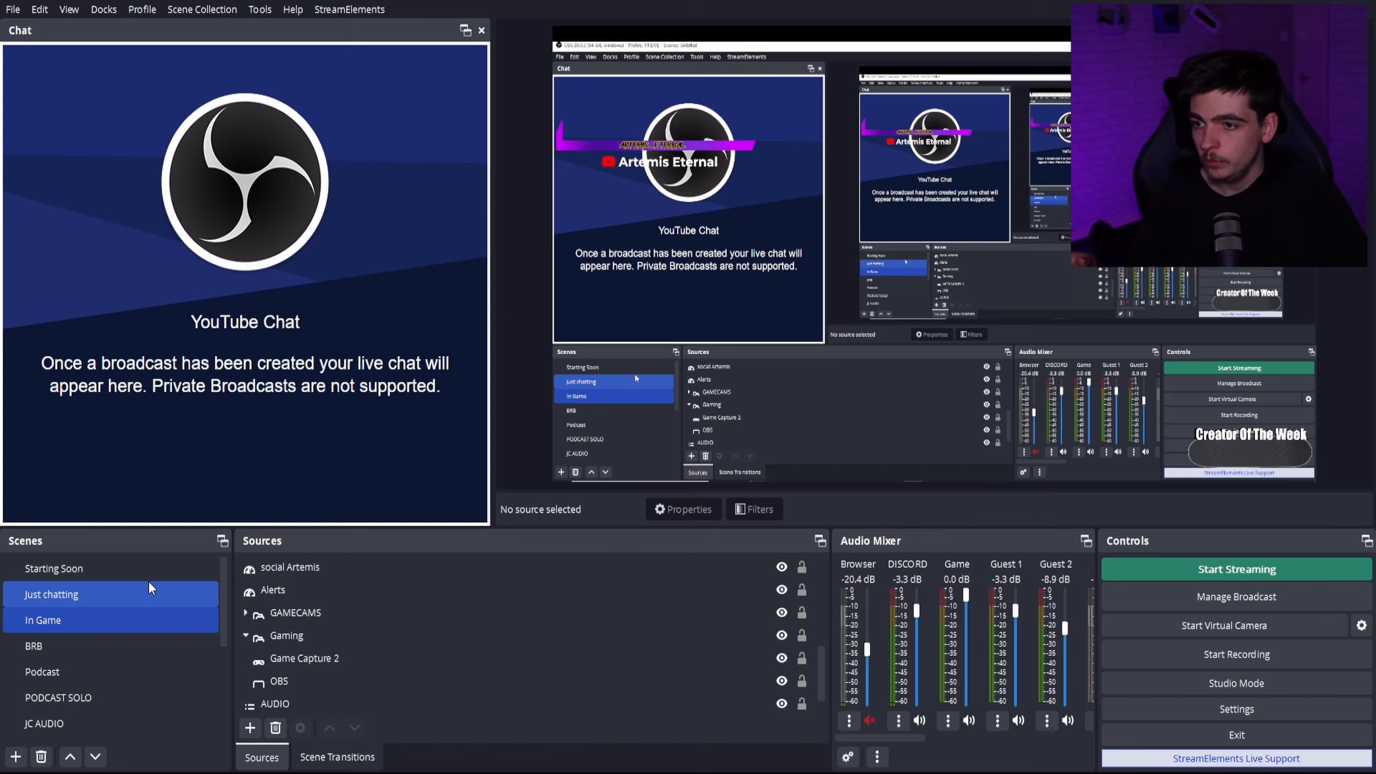
{"action": "left_click", "coordinate": [148, 583]}
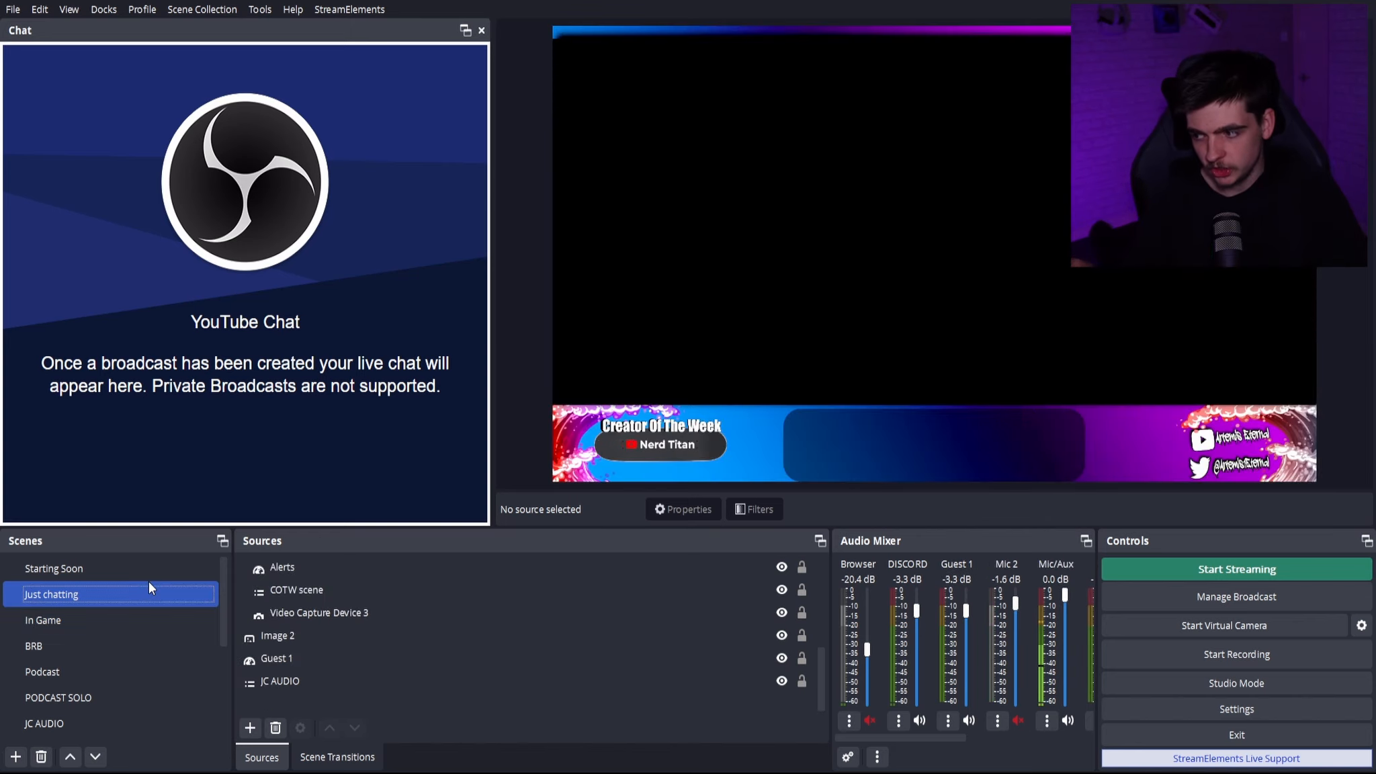
{"action": "left_click_drag", "start_coordinate": [165, 596], "coordinate": [171, 628]}
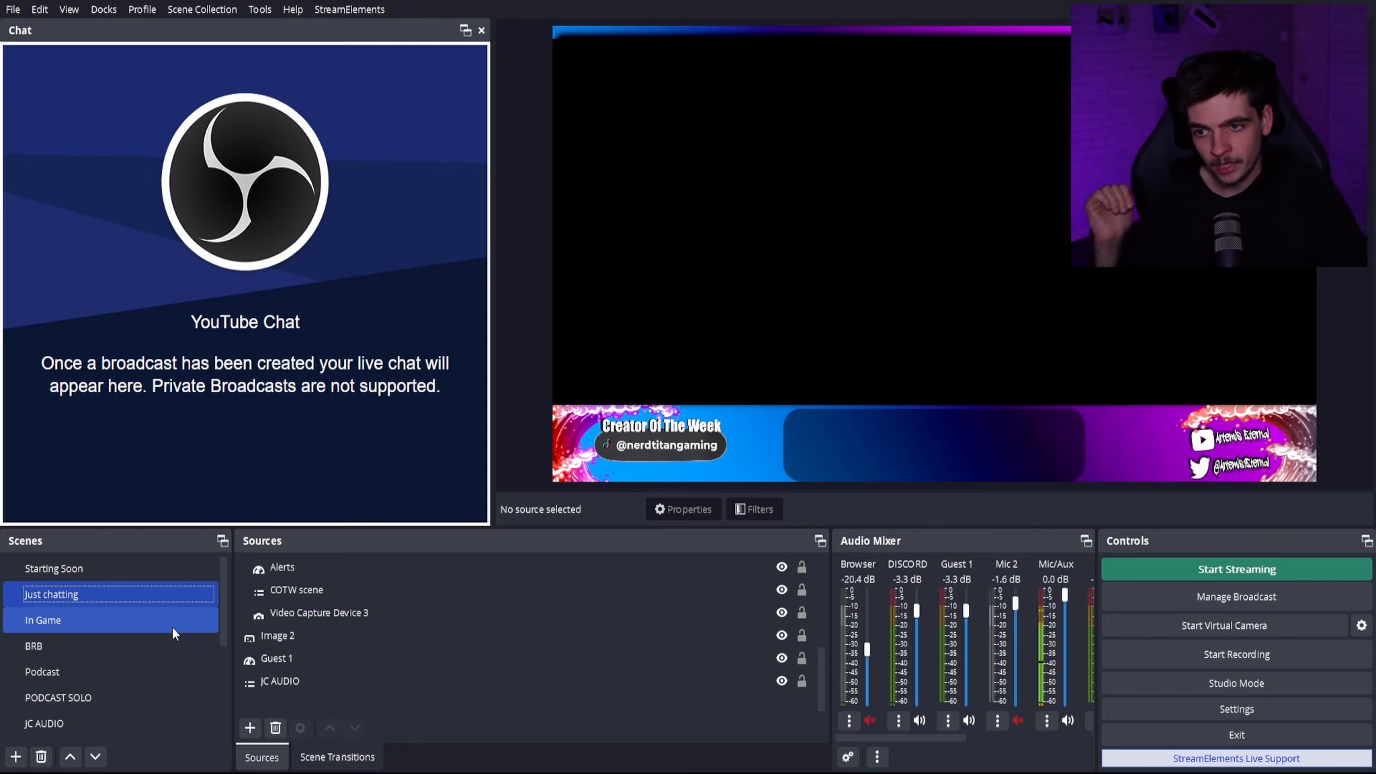
{"action": "left_click", "coordinate": [172, 626]}
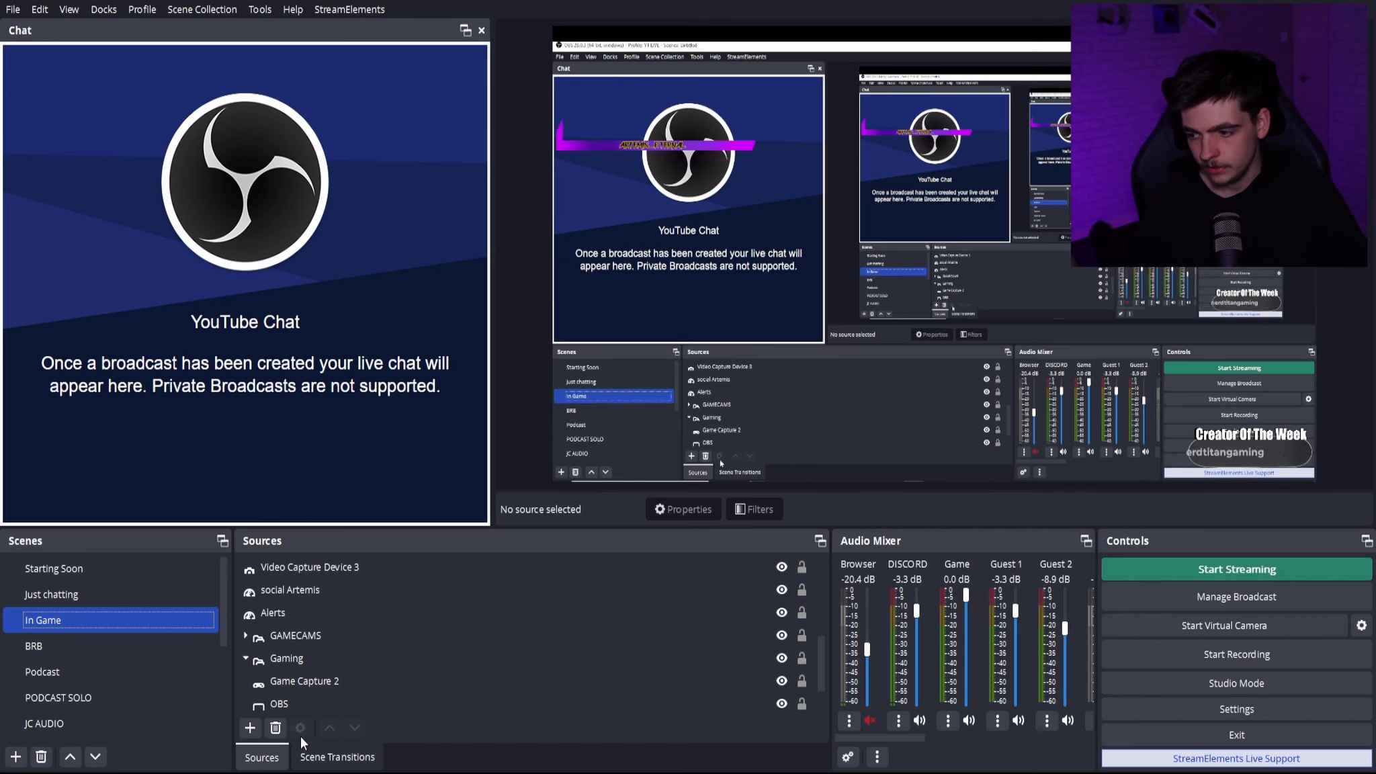
- Set the scene transition to Fade and try it by switching from In Game to Just chatting
{"action": "left_click", "coordinate": [336, 756]}
{"action": "left_click", "coordinate": [377, 568]}
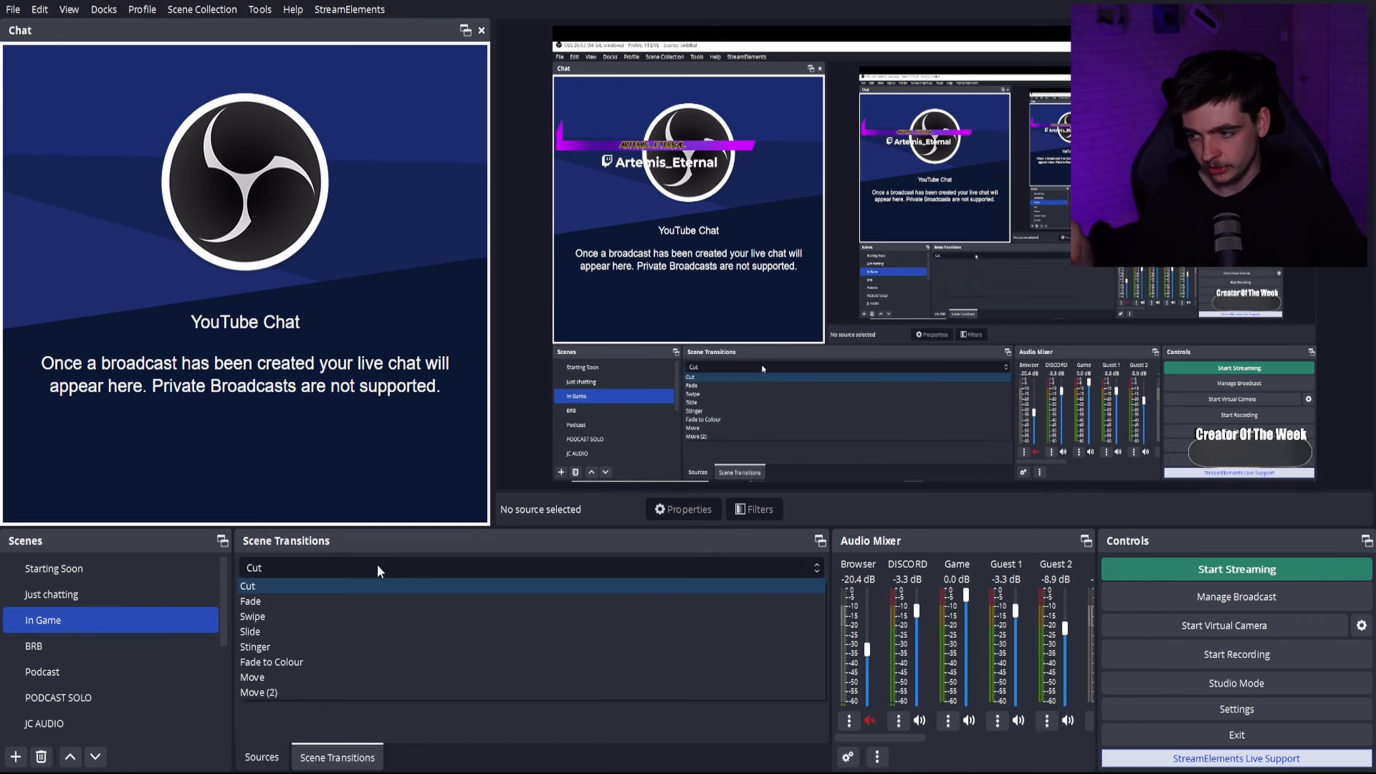
{"action": "left_click", "coordinate": [366, 600]}
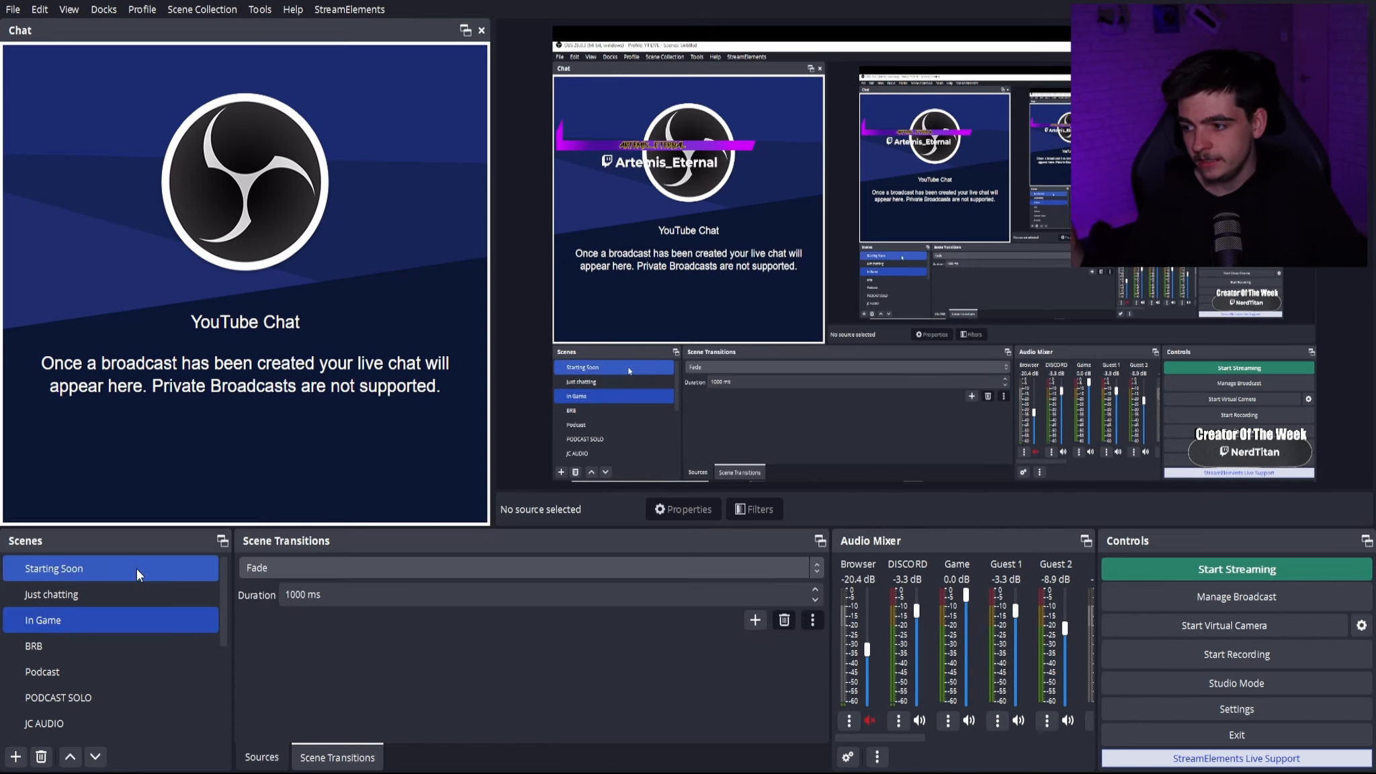
{"action": "left_click", "coordinate": [121, 600], "text": "ctrl"}
{"action": "left_click", "coordinate": [119, 599]}
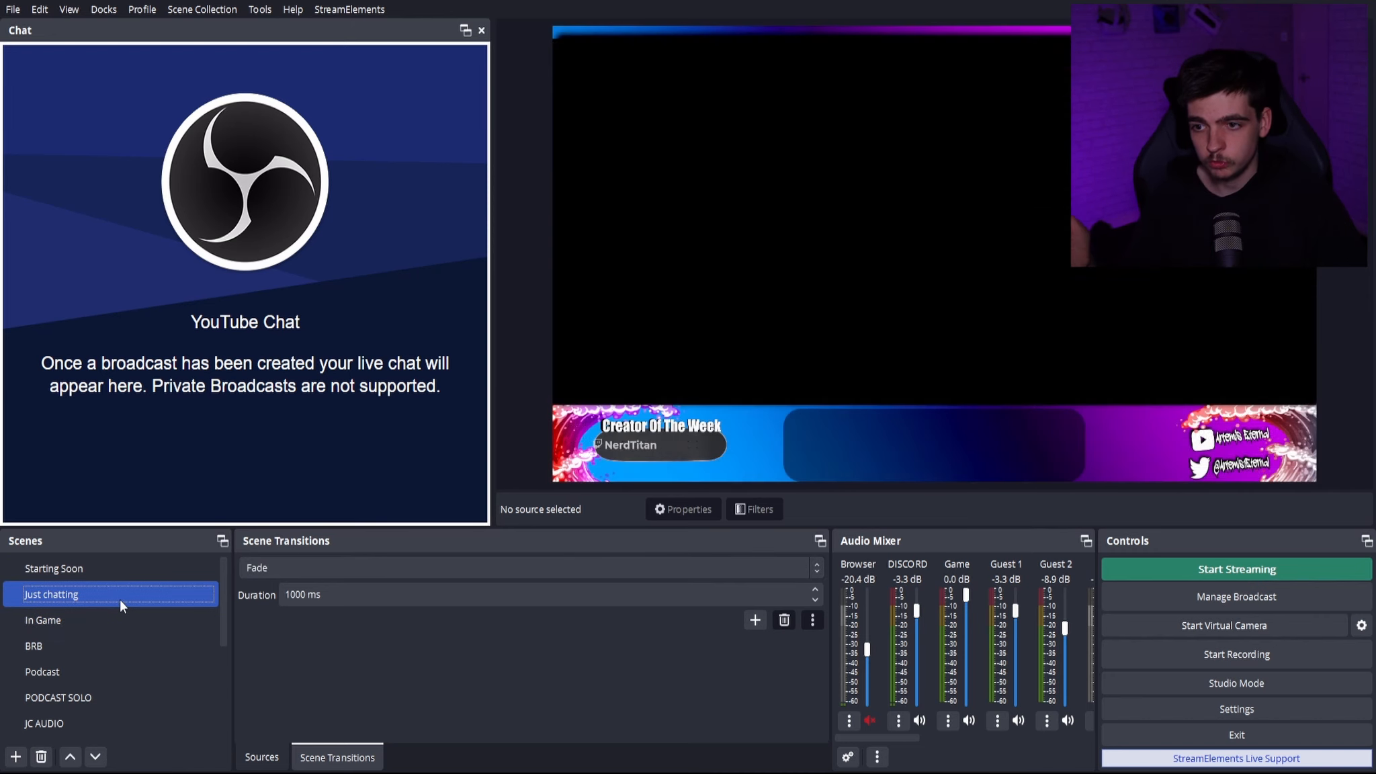
- Select the Fade duration value and replay the transition between the Just chatting and In Game scenes
{"action": "left_click", "coordinate": [304, 600]}
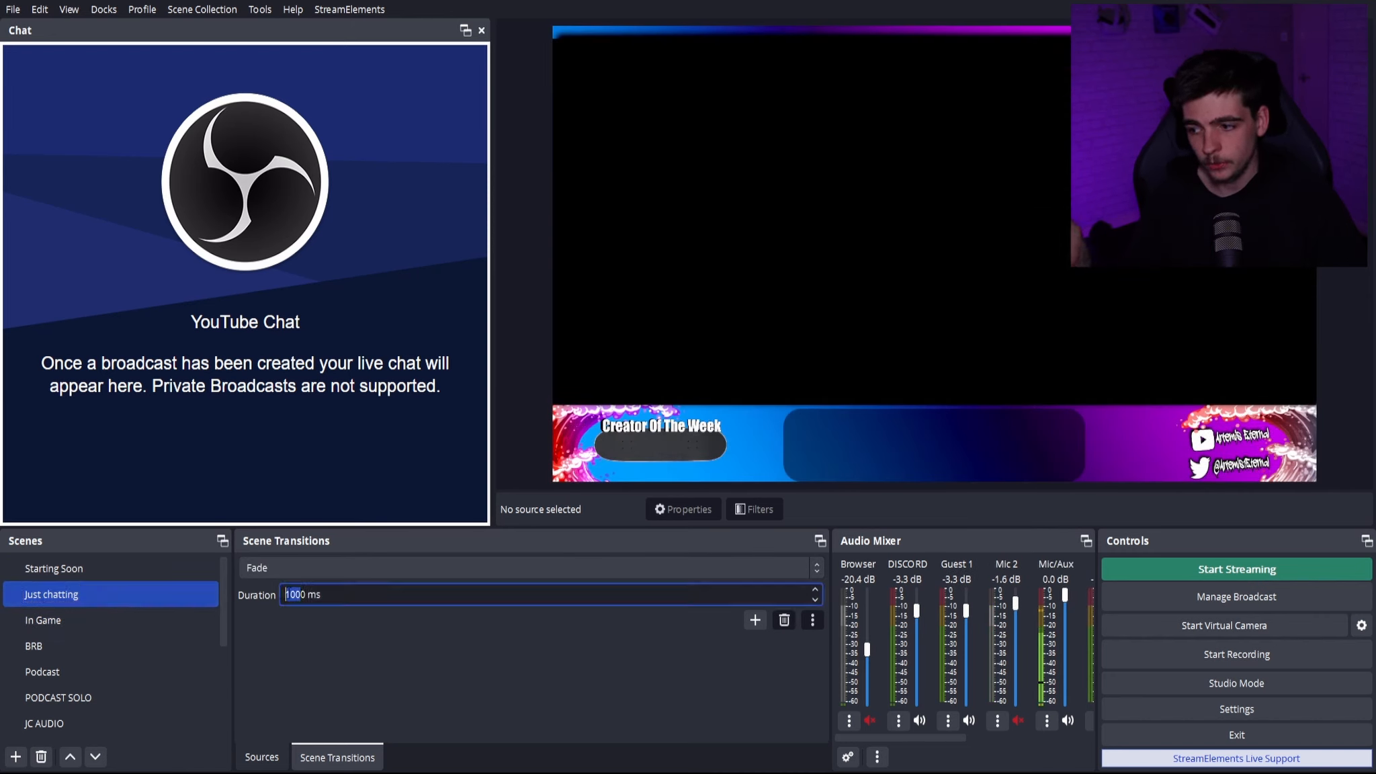
{"action": "left_click", "coordinate": [90, 609]}
{"action": "left_click", "coordinate": [95, 603], "text": "ctrl"}
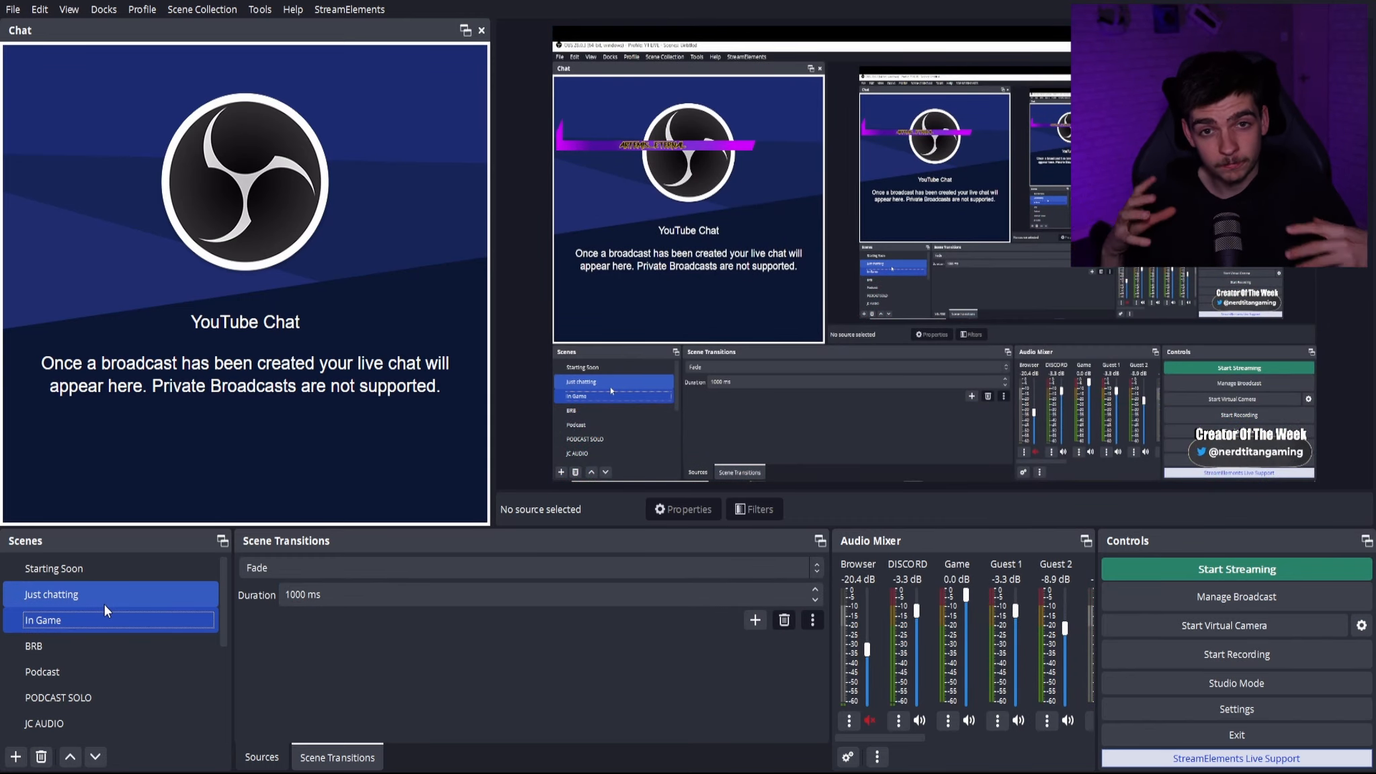
{"action": "left_click", "coordinate": [104, 603], "text": "ctrl"}
- Set the scene transition to Swipe and preview it by switching between the Just chatting, In Game and BRB scenes
{"action": "left_click", "coordinate": [329, 568]}
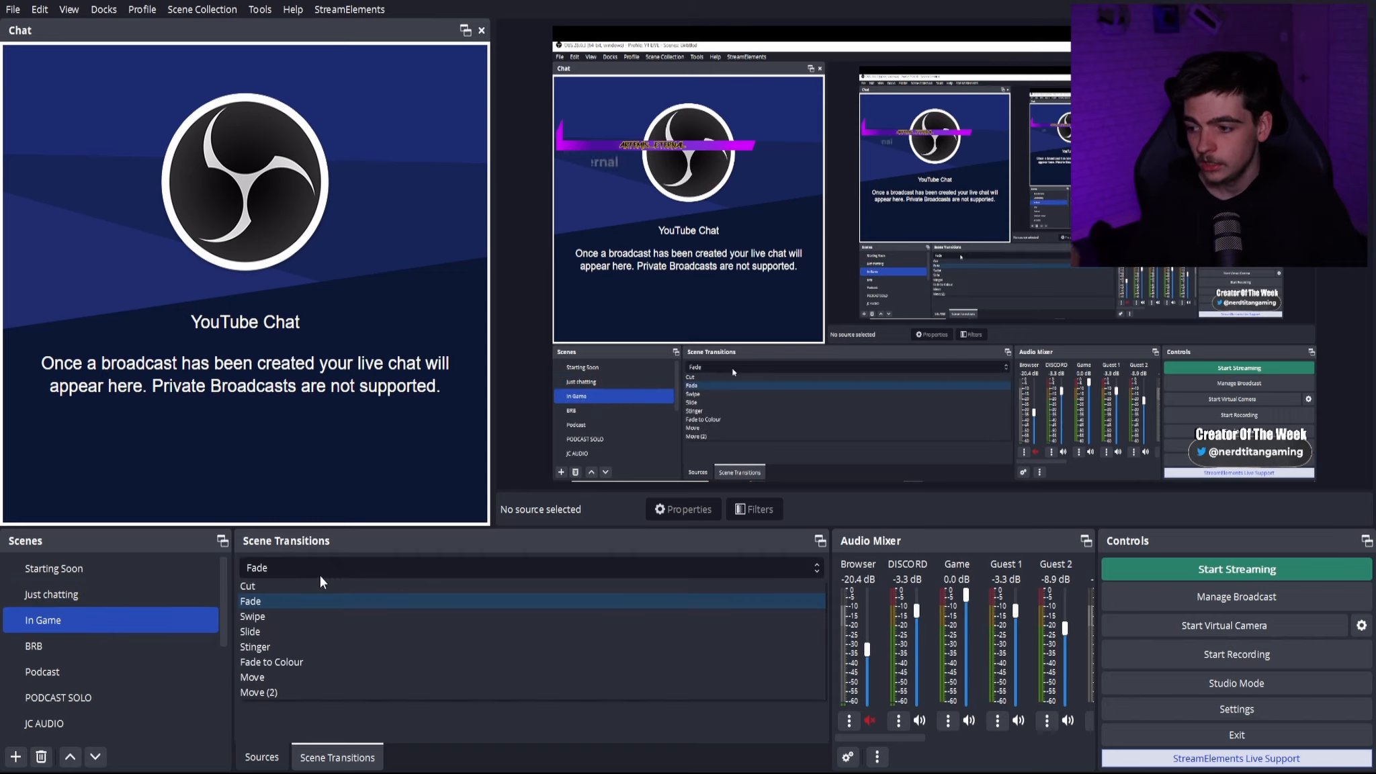
{"action": "left_click", "coordinate": [296, 615]}
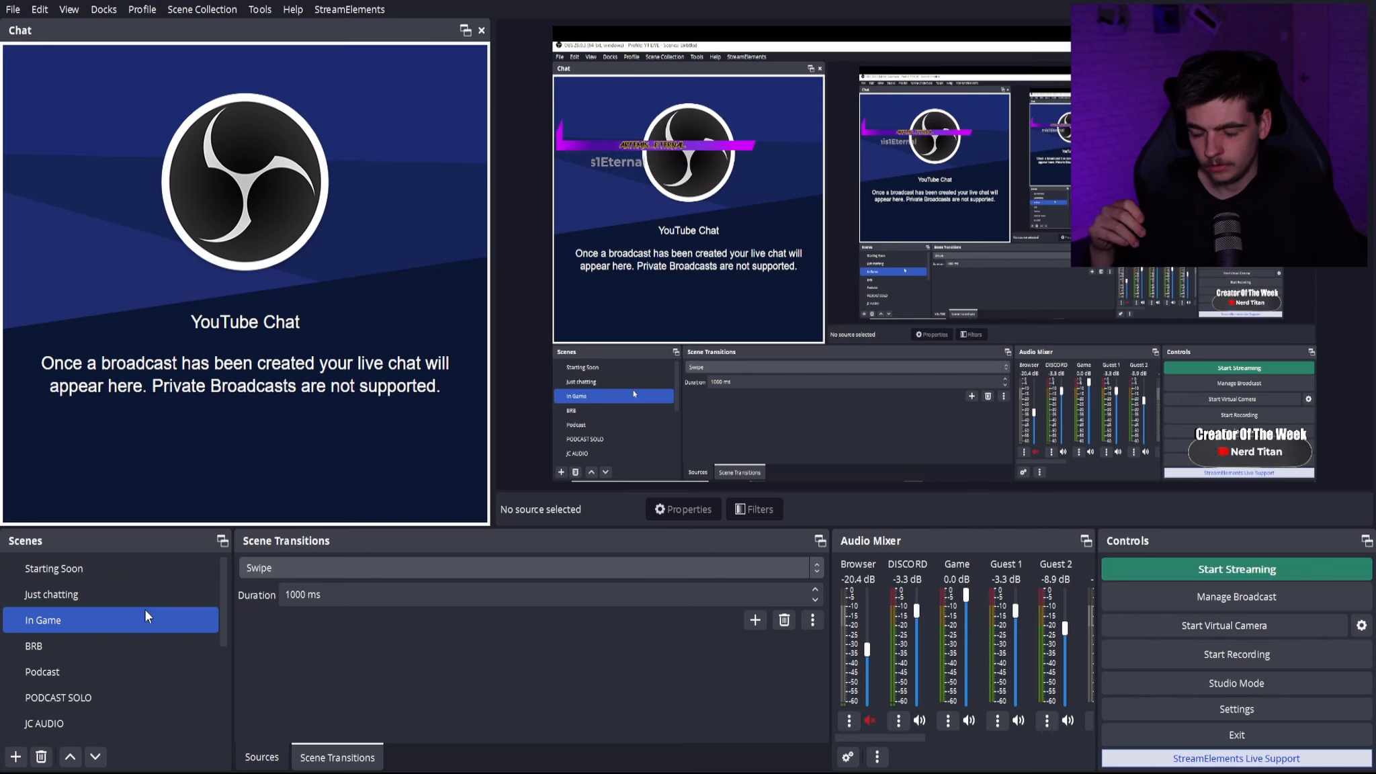
{"action": "left_click", "coordinate": [159, 600], "text": "ctrl"}
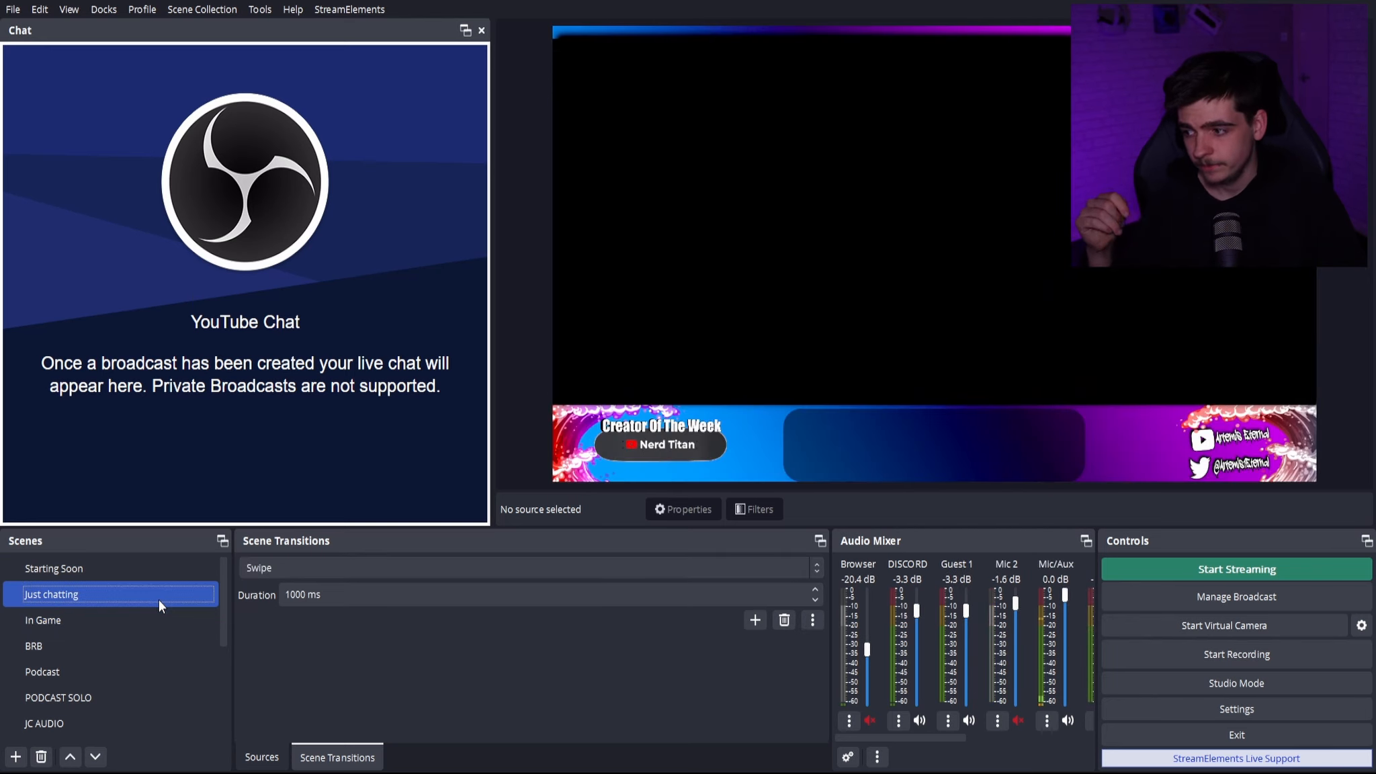
{"action": "left_click", "coordinate": [146, 614]}
{"action": "left_click", "coordinate": [133, 648]}
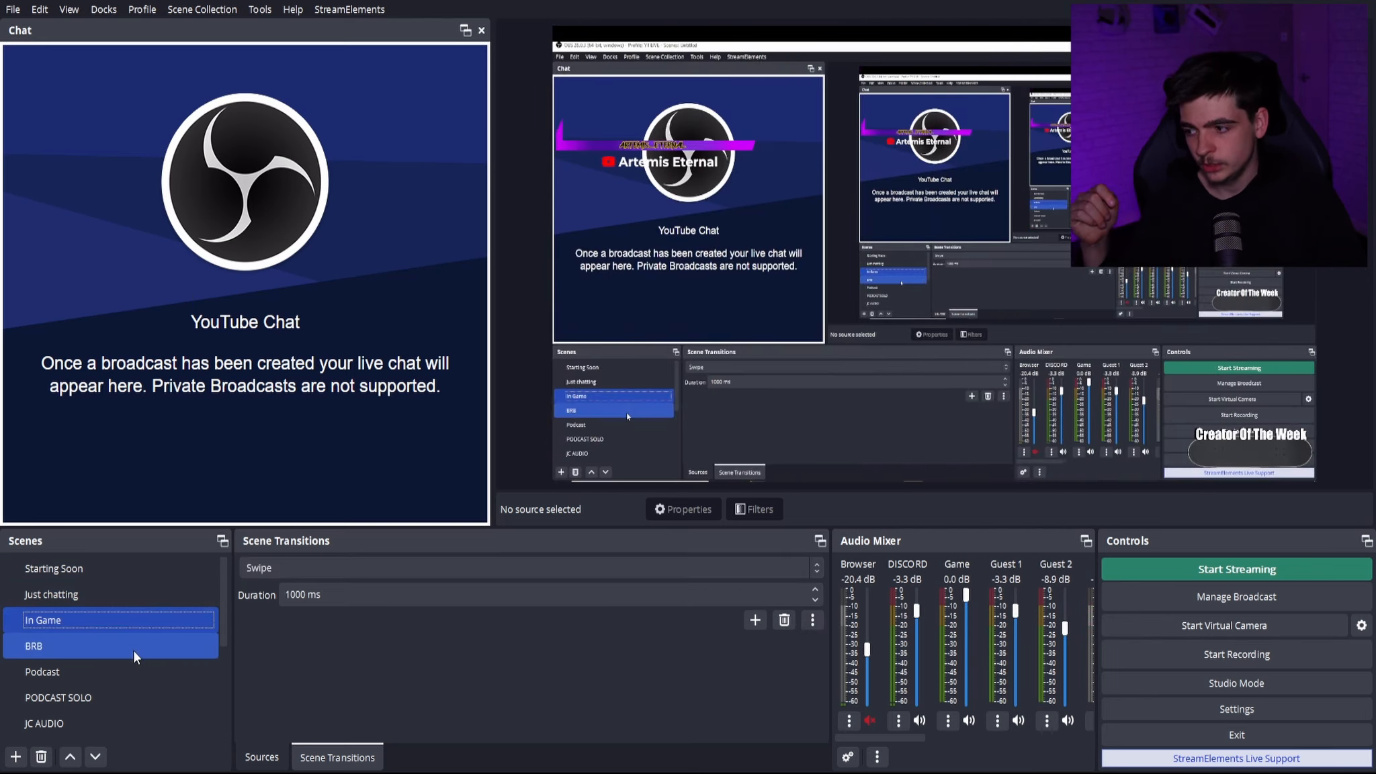
- Preview the Swipe transition by switching through the Podcast, PODCAST SOLO, BRB, In Game and Just chatting scenes
{"action": "left_click", "coordinate": [128, 668]}
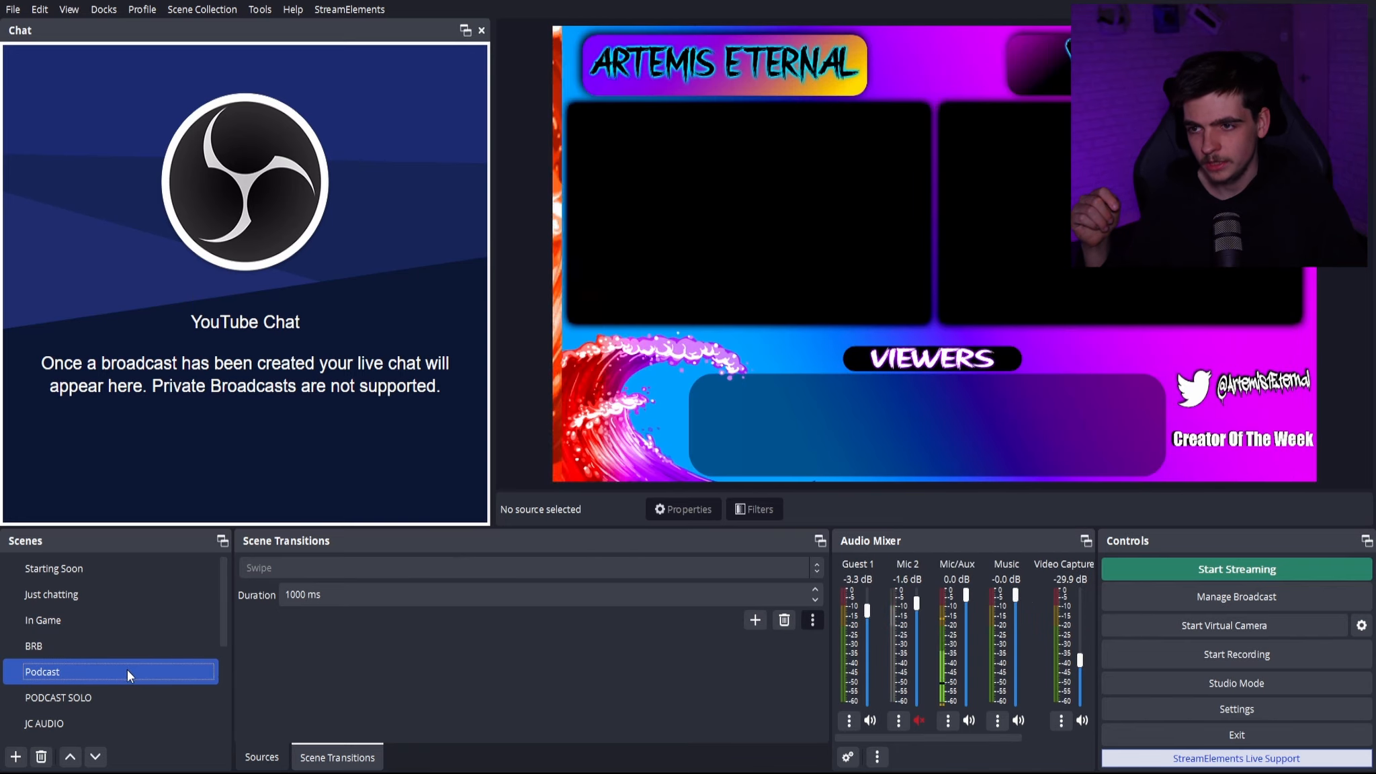
{"action": "left_click", "coordinate": [121, 687]}
{"action": "left_click", "coordinate": [126, 644]}
{"action": "left_click", "coordinate": [125, 621]}
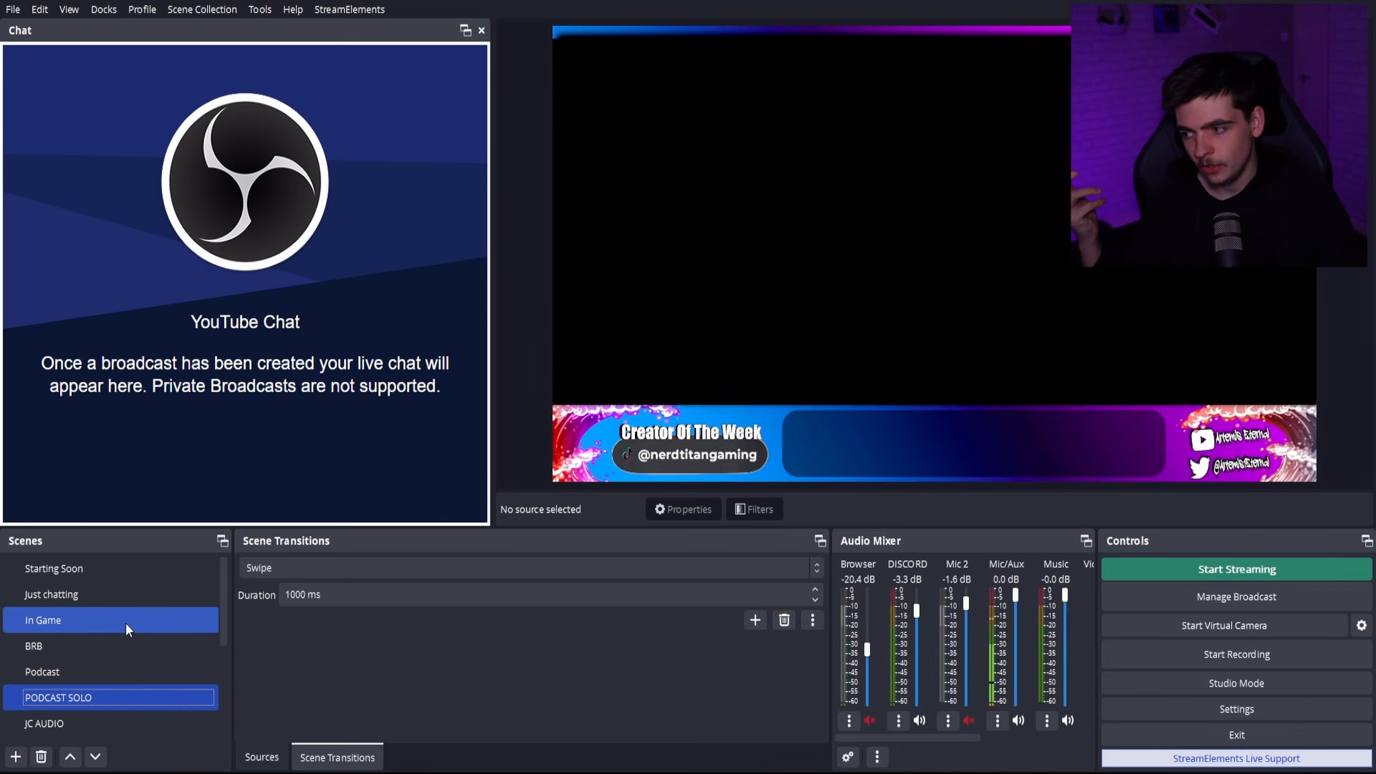
{"action": "left_click", "coordinate": [126, 597]}
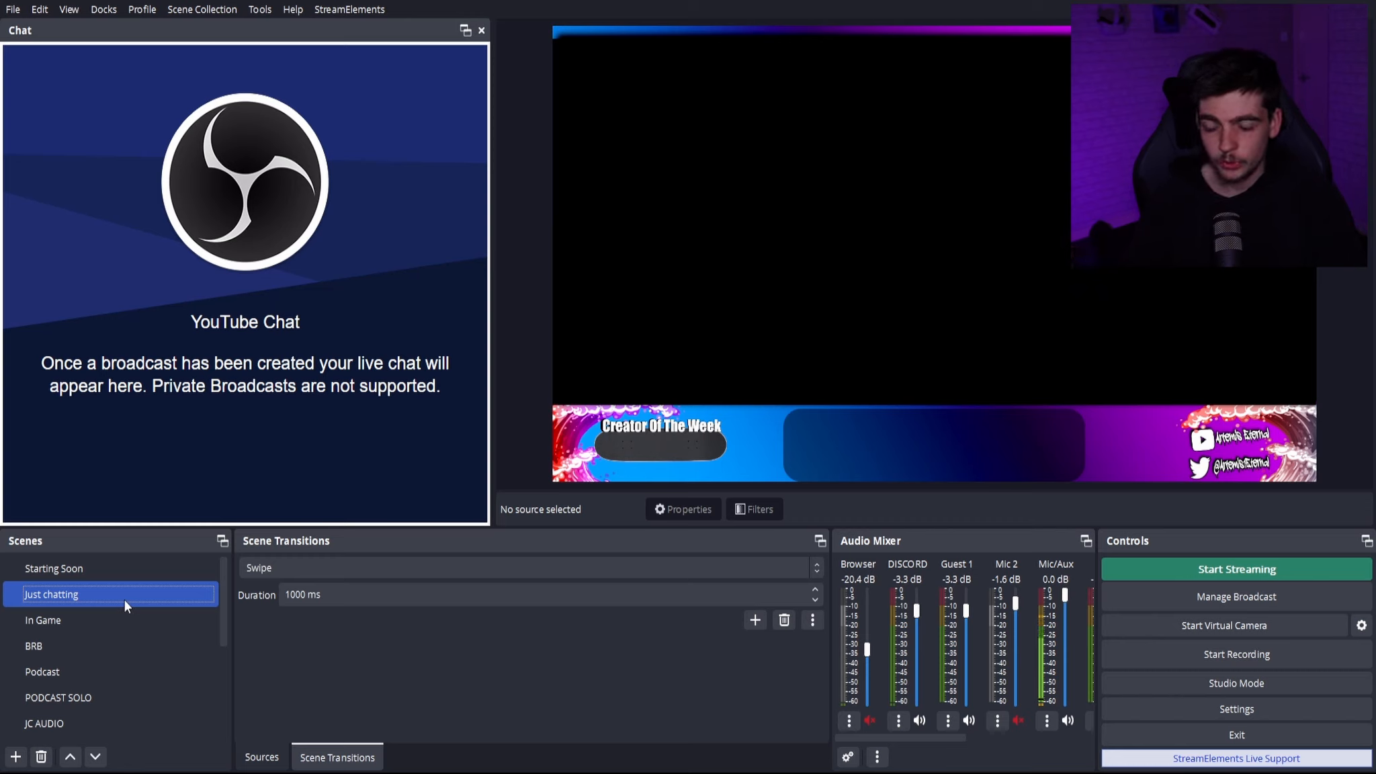
- Set the scene transition to Slide and preview it by switching from Just chatting to In Game
{"action": "left_click", "coordinate": [351, 571]}
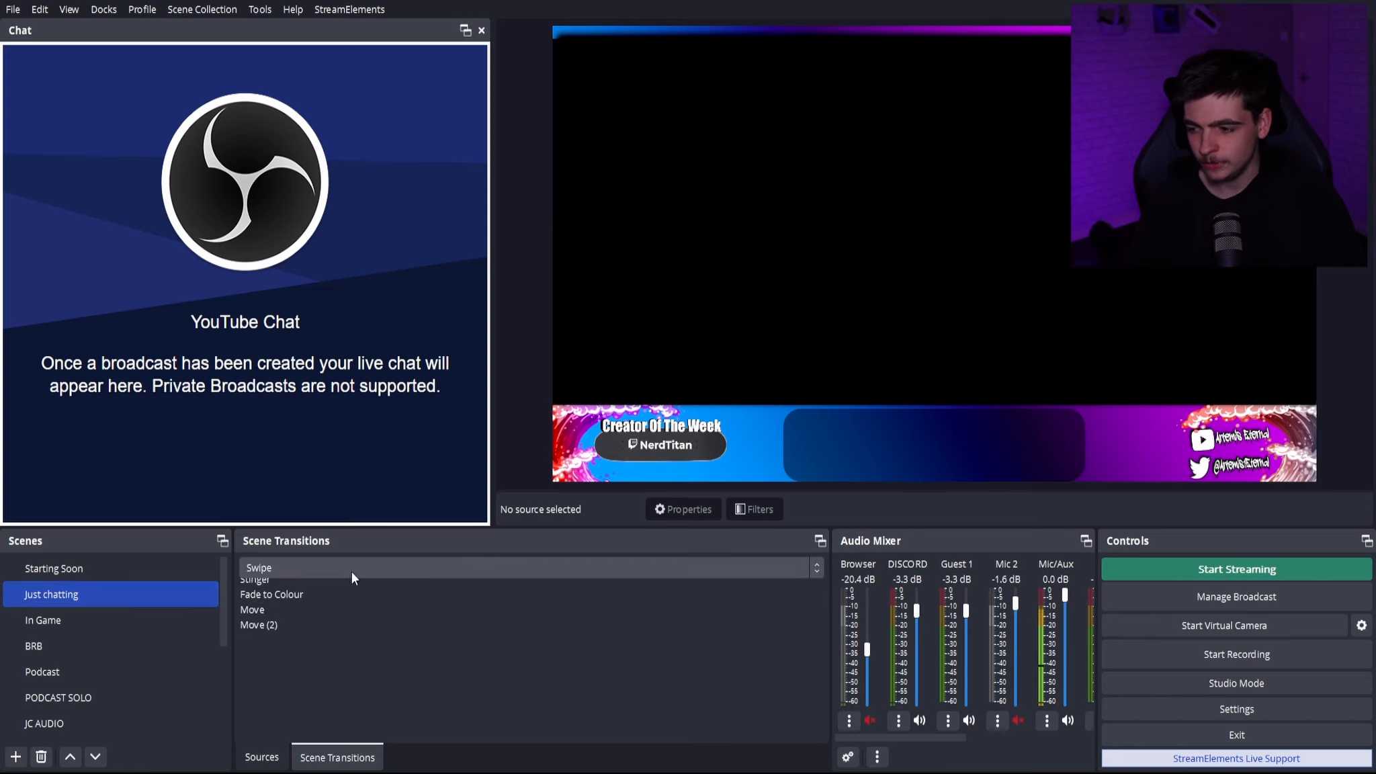
{"action": "left_click", "coordinate": [317, 625]}
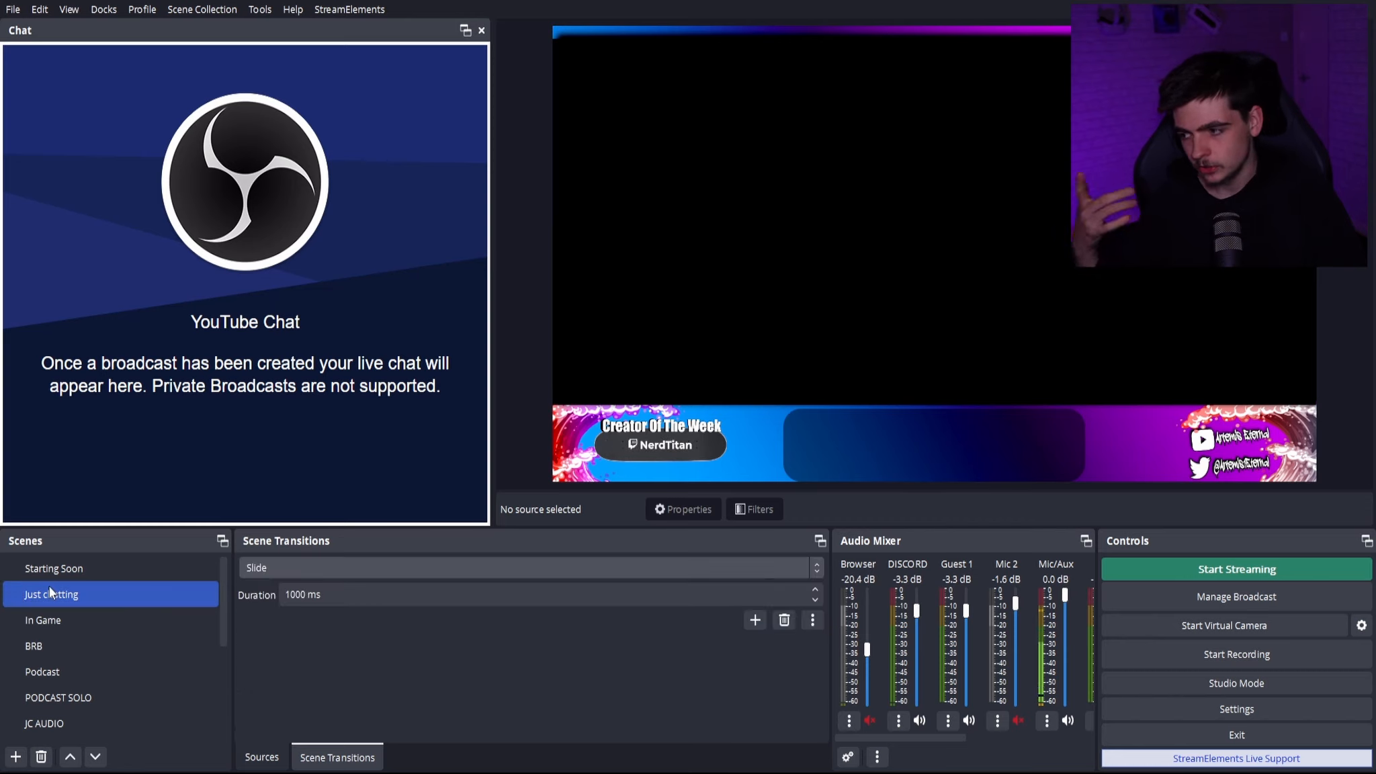
{"action": "left_click", "coordinate": [61, 622]}
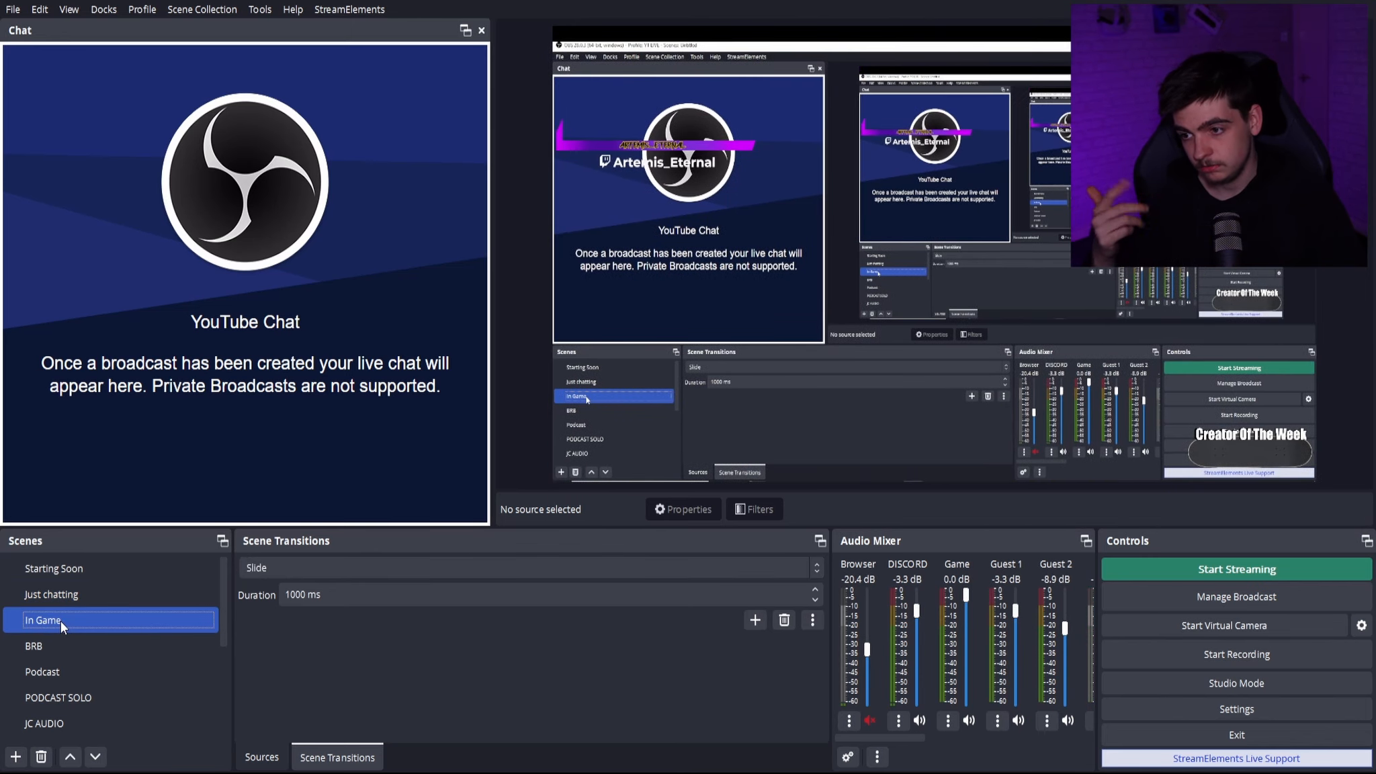
- Set the scene transition to Fade to Colour and preview it by switching from In Game to Just chatting
{"action": "left_click", "coordinate": [300, 564]}
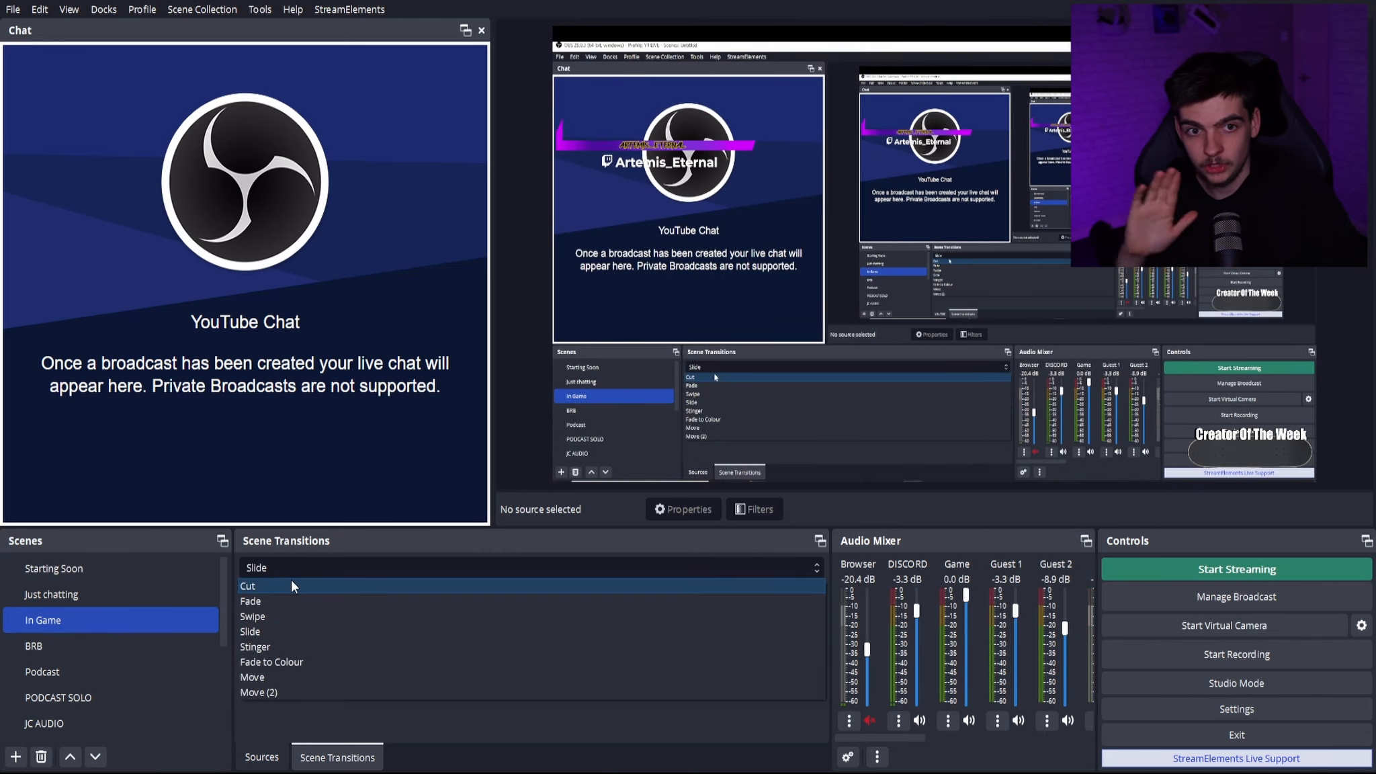
{"action": "left_click", "coordinate": [303, 658]}
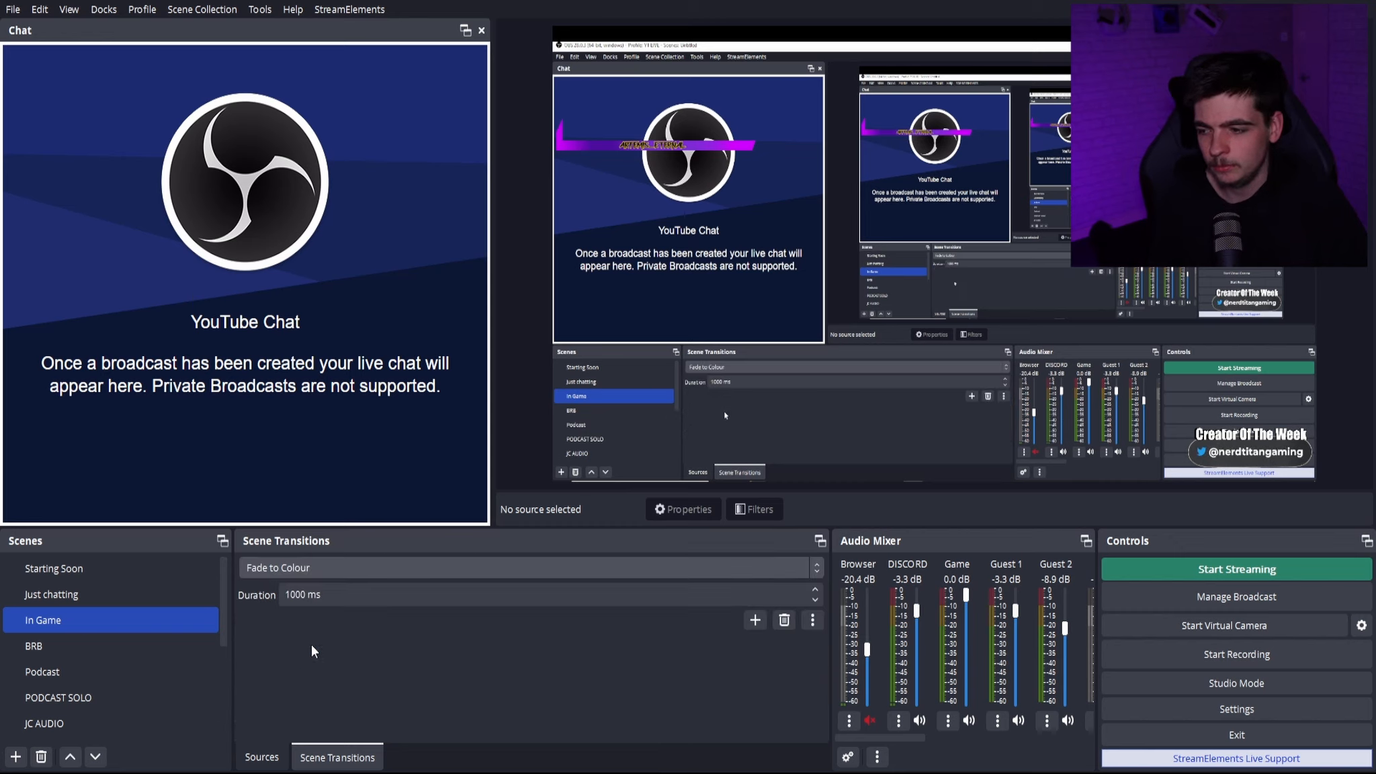
{"action": "left_click", "coordinate": [140, 595]}
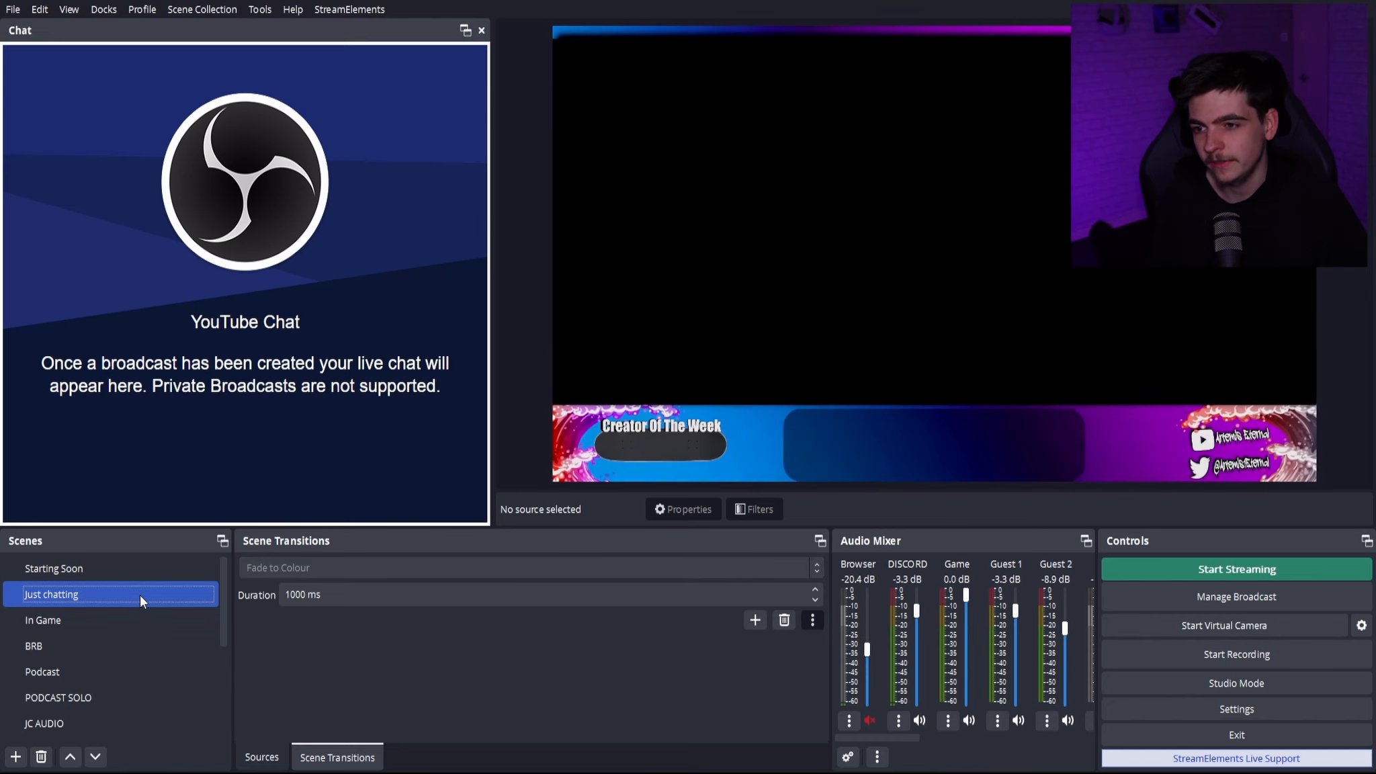
- Set the scene transition to Move (2) and open its properties
{"action": "left_click", "coordinate": [381, 568]}
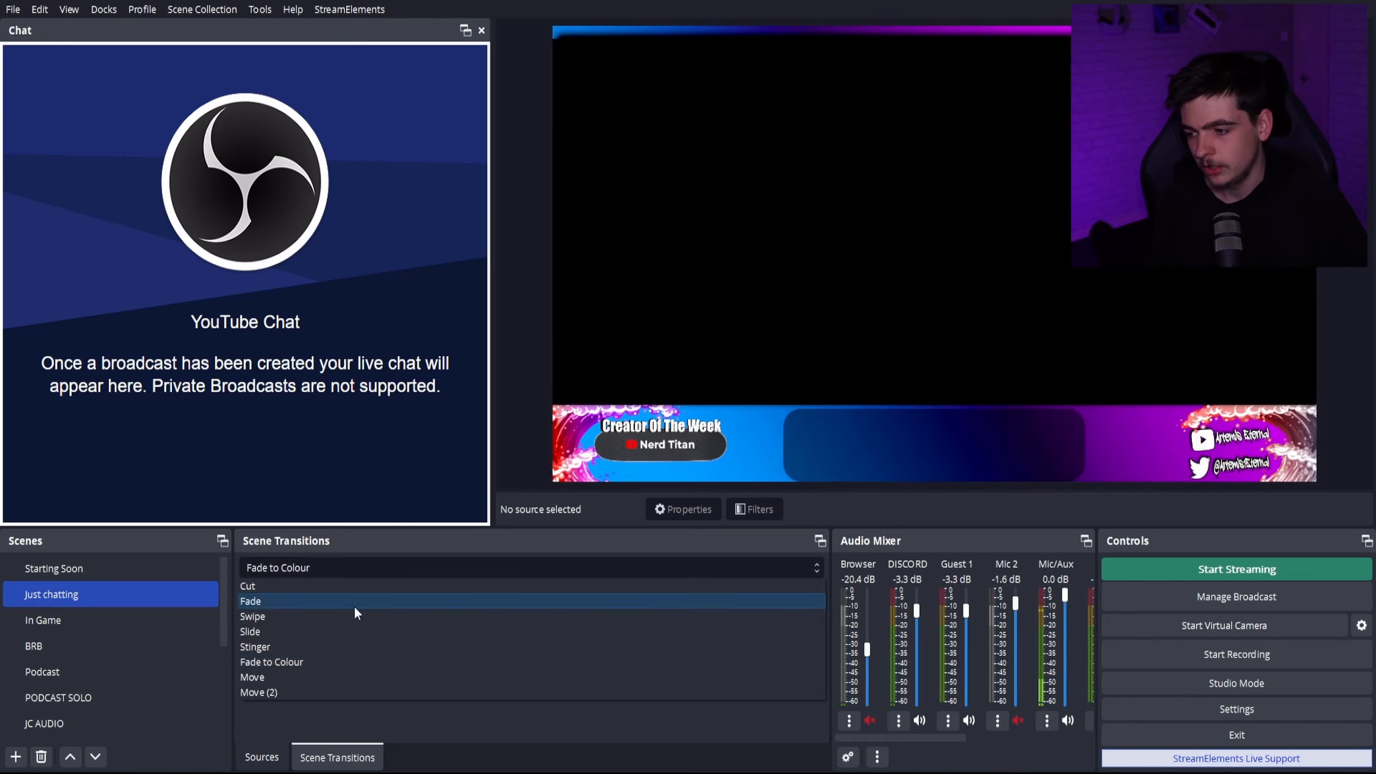
{"action": "left_click", "coordinate": [302, 697]}
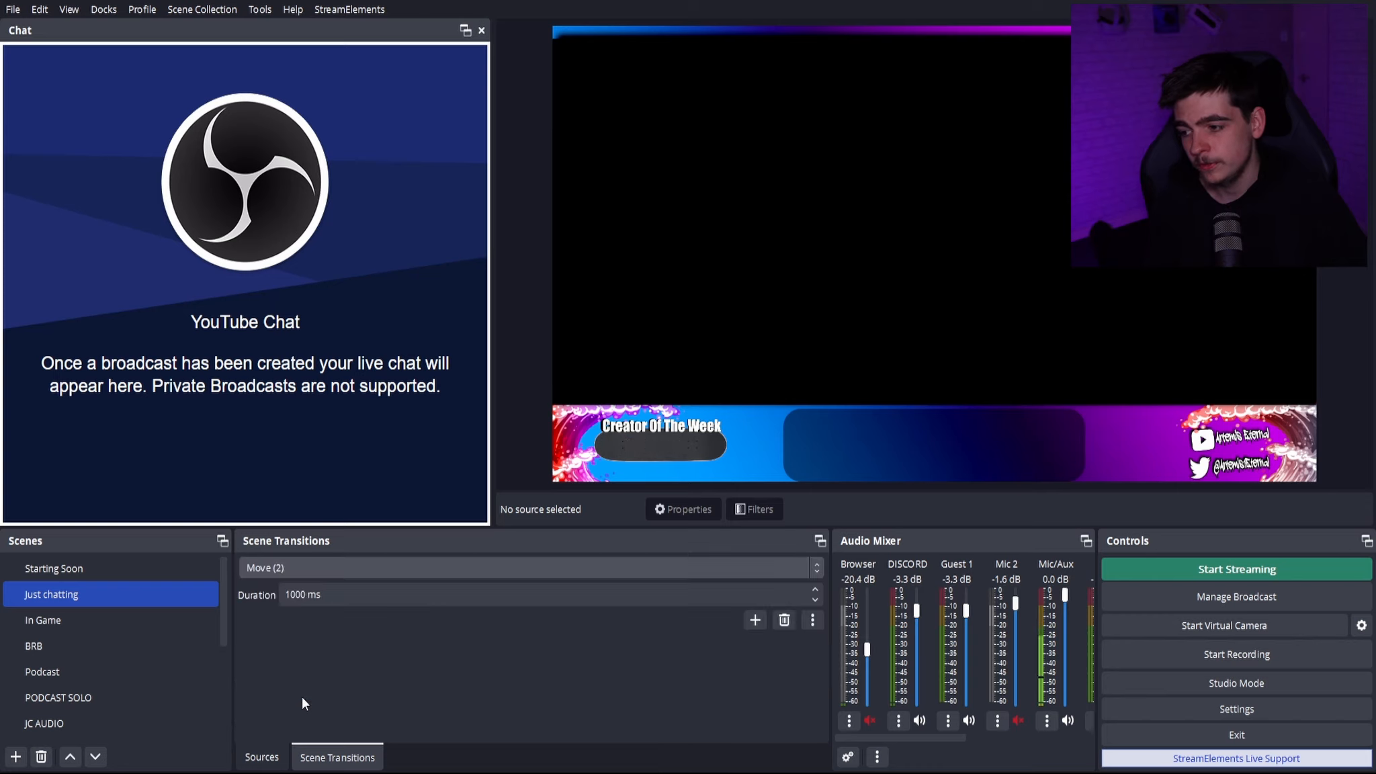
{"action": "left_click", "coordinate": [815, 620]}
{"action": "left_click", "coordinate": [833, 654]}
- Review the switch point and the easing, position, transition and curve settings for matched, appearing and disappearing items, and close the Move (2) properties
{"action": "scroll", "coordinate": [755, 424], "scroll_direction": "down", "scroll_amount": 3}
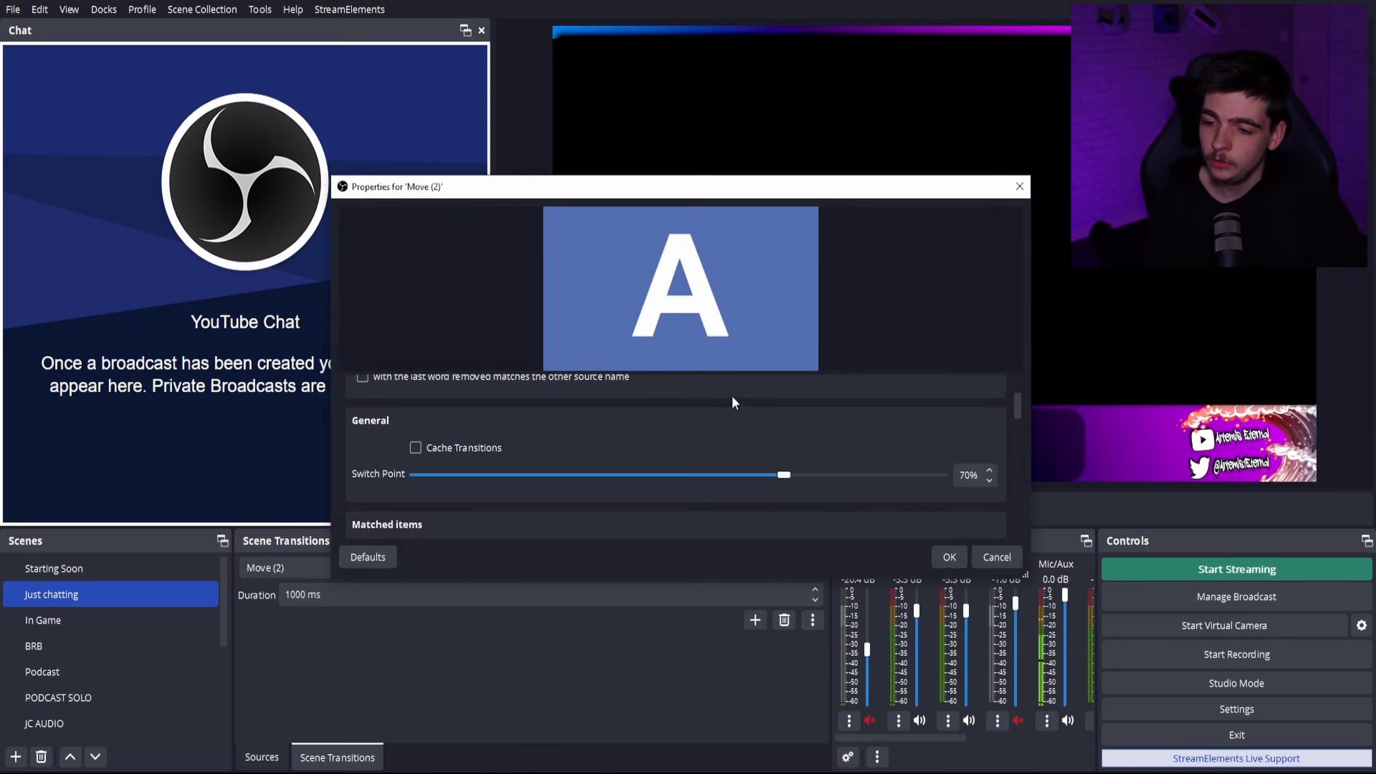
{"action": "scroll", "coordinate": [780, 508], "scroll_direction": "down", "scroll_amount": 1}
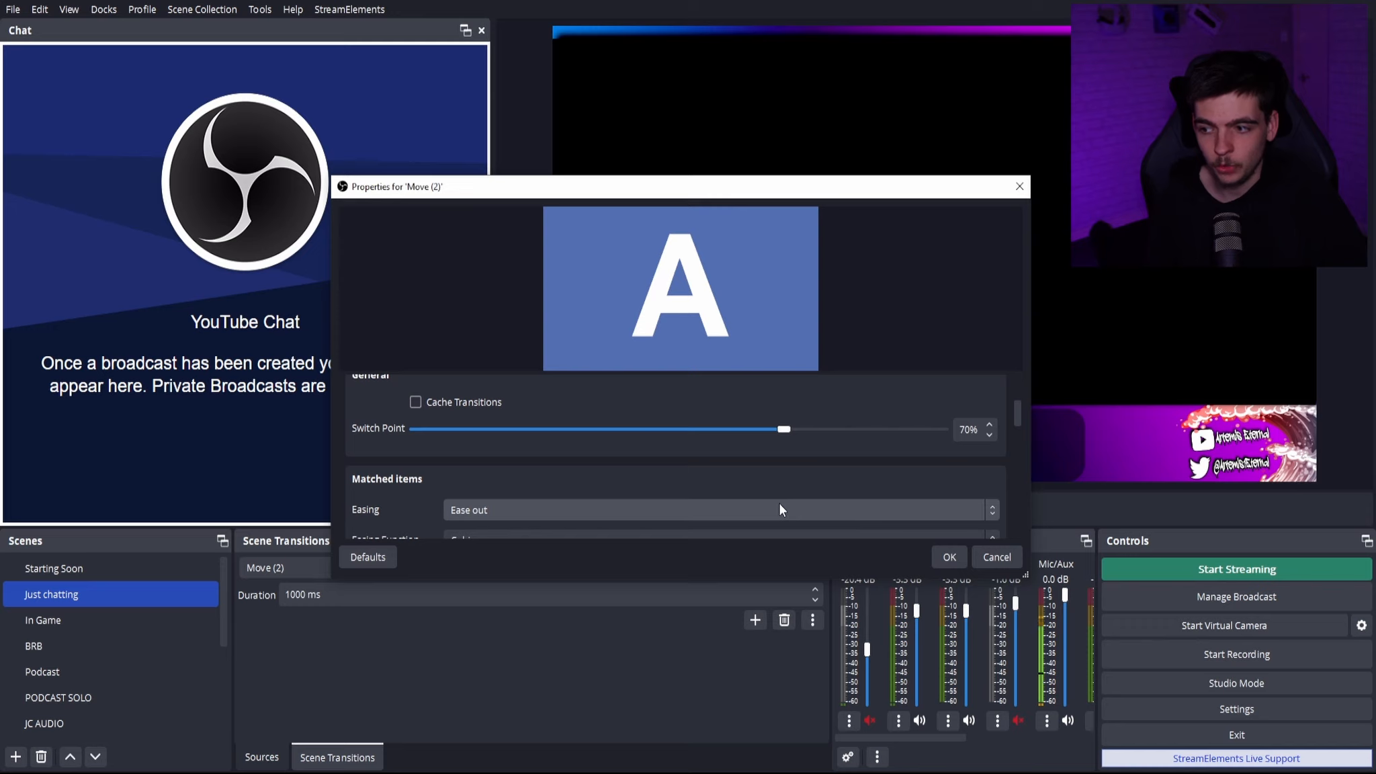
{"action": "scroll", "coordinate": [378, 478], "scroll_direction": "down", "scroll_amount": 3}
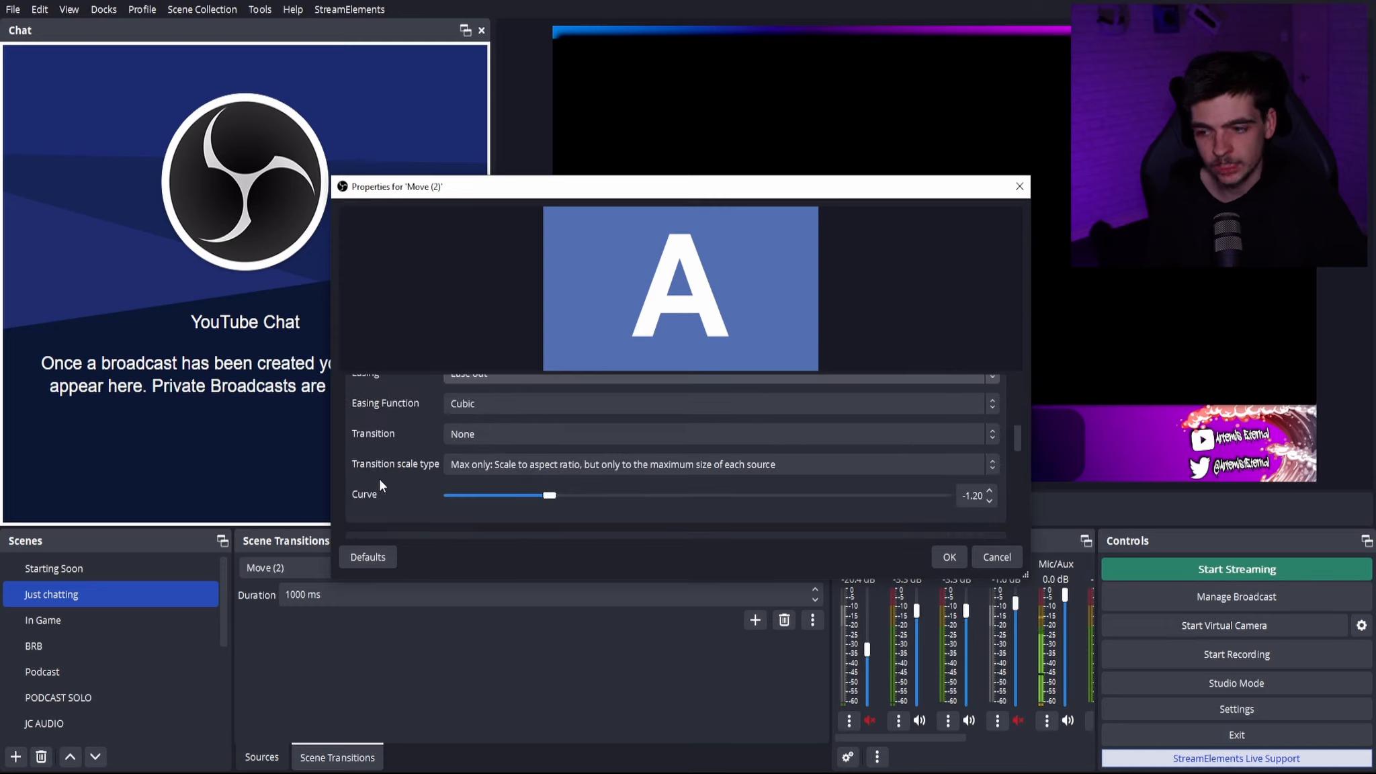
{"action": "scroll", "coordinate": [371, 464], "scroll_direction": "down", "scroll_amount": 8}
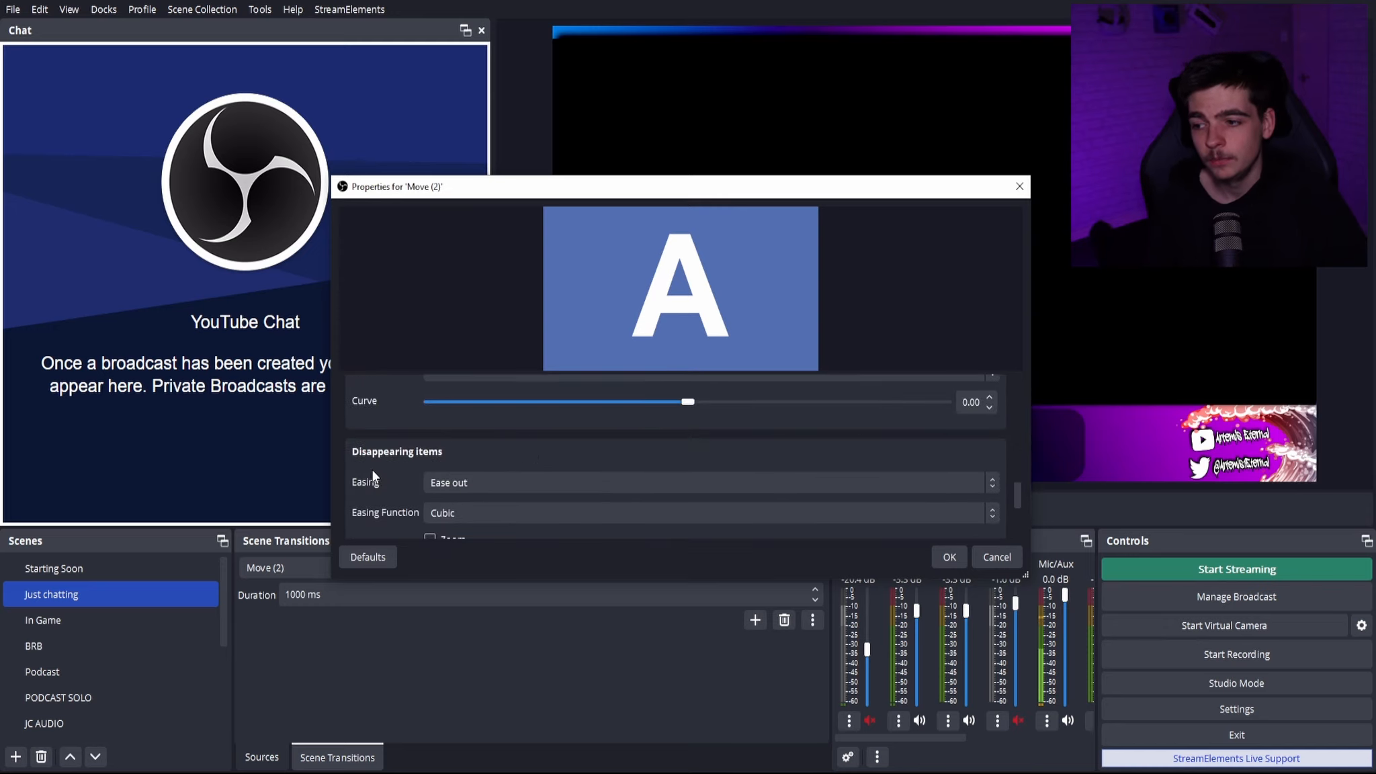
{"action": "scroll", "coordinate": [374, 469], "scroll_direction": "up", "scroll_amount": 5}
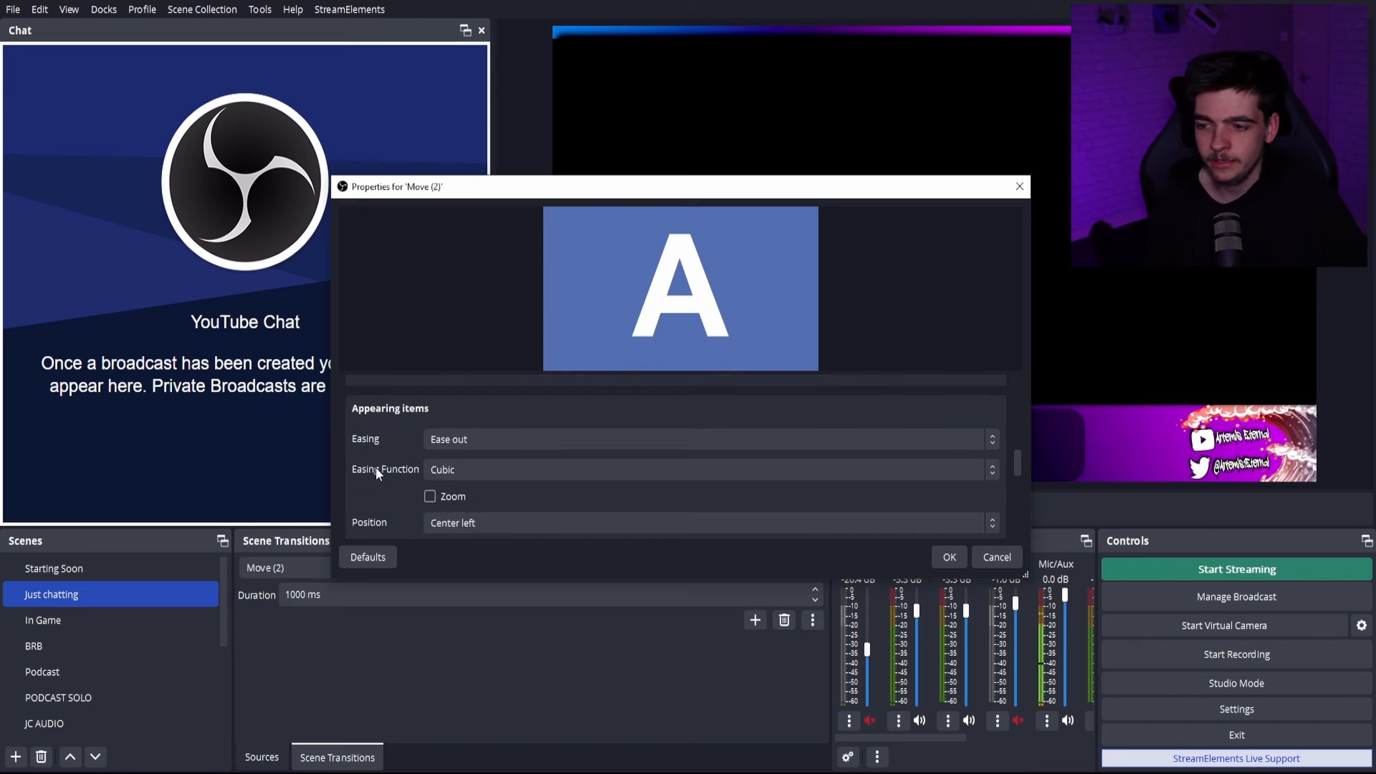
{"action": "scroll", "coordinate": [380, 448], "scroll_direction": "up", "scroll_amount": 5}
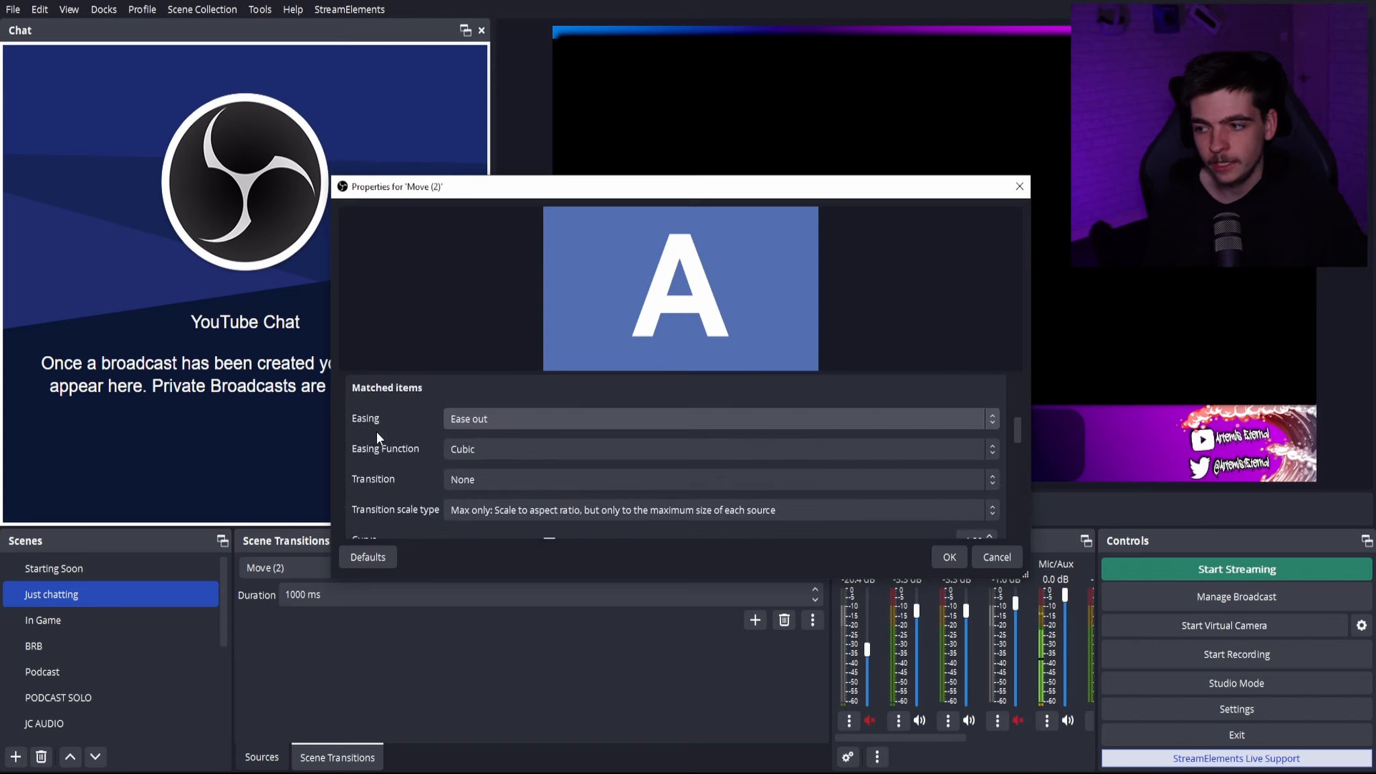
{"action": "scroll", "coordinate": [375, 431], "scroll_direction": "up", "scroll_amount": 1}
{"action": "scroll", "coordinate": [375, 434], "scroll_direction": "down", "scroll_amount": 3}
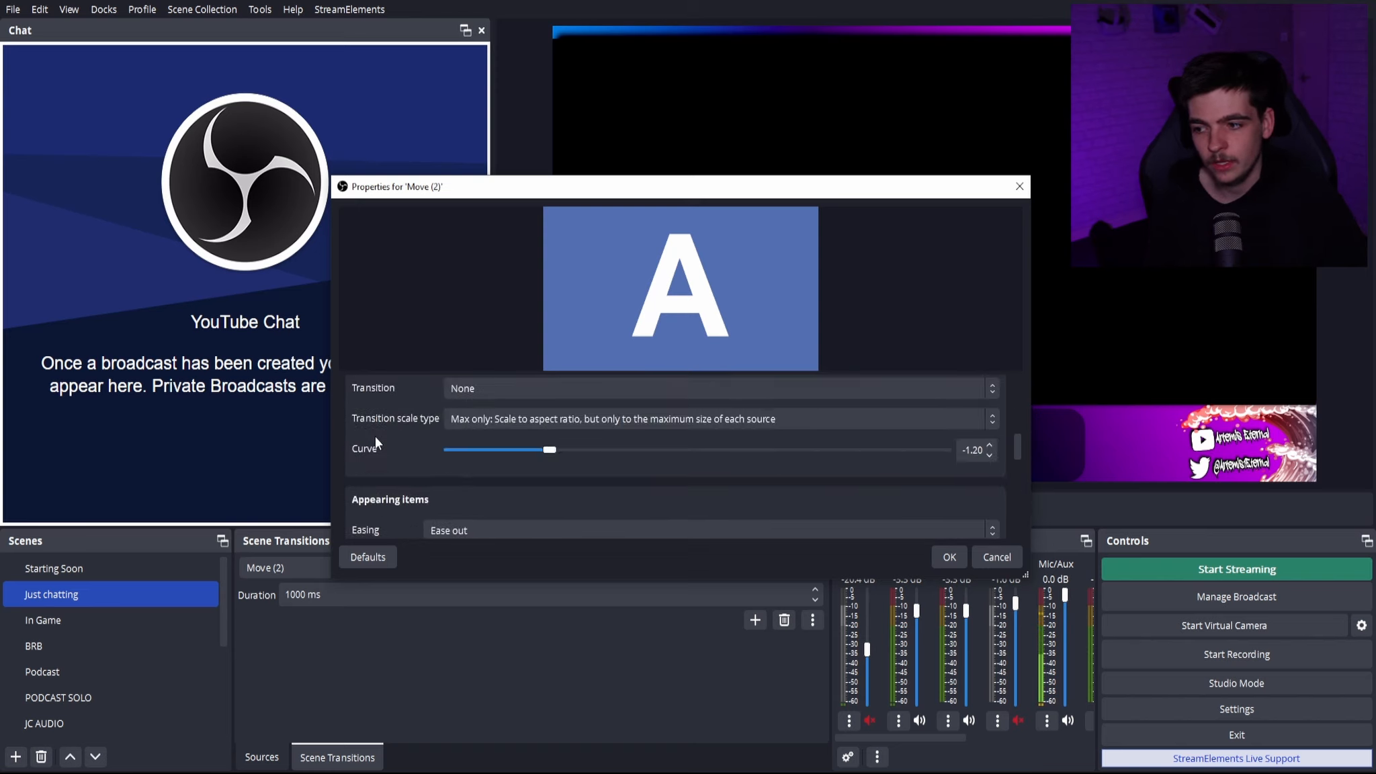
{"action": "scroll", "coordinate": [375, 437], "scroll_direction": "up", "scroll_amount": 1}
{"action": "scroll", "coordinate": [384, 430], "scroll_direction": "down", "scroll_amount": 4}
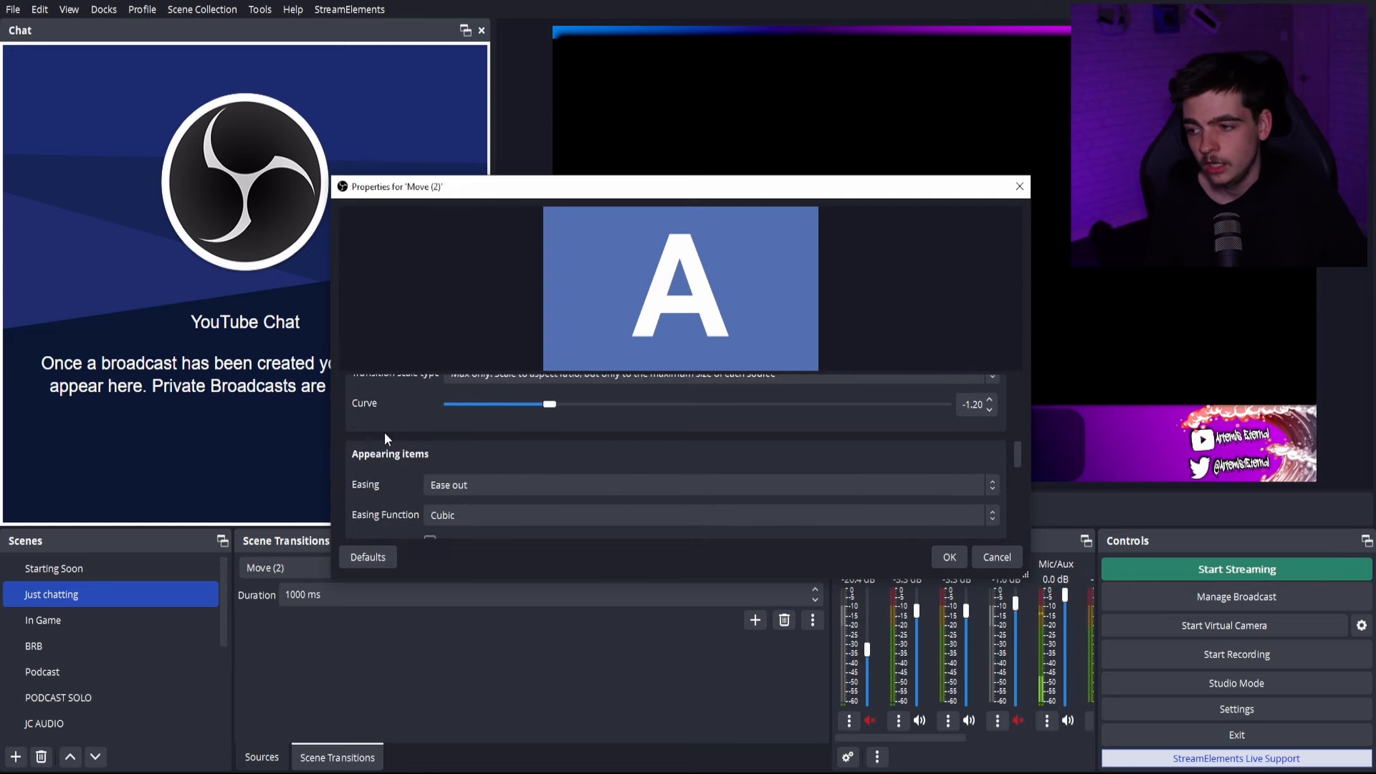
{"action": "scroll", "coordinate": [383, 441], "scroll_direction": "down", "scroll_amount": 1}
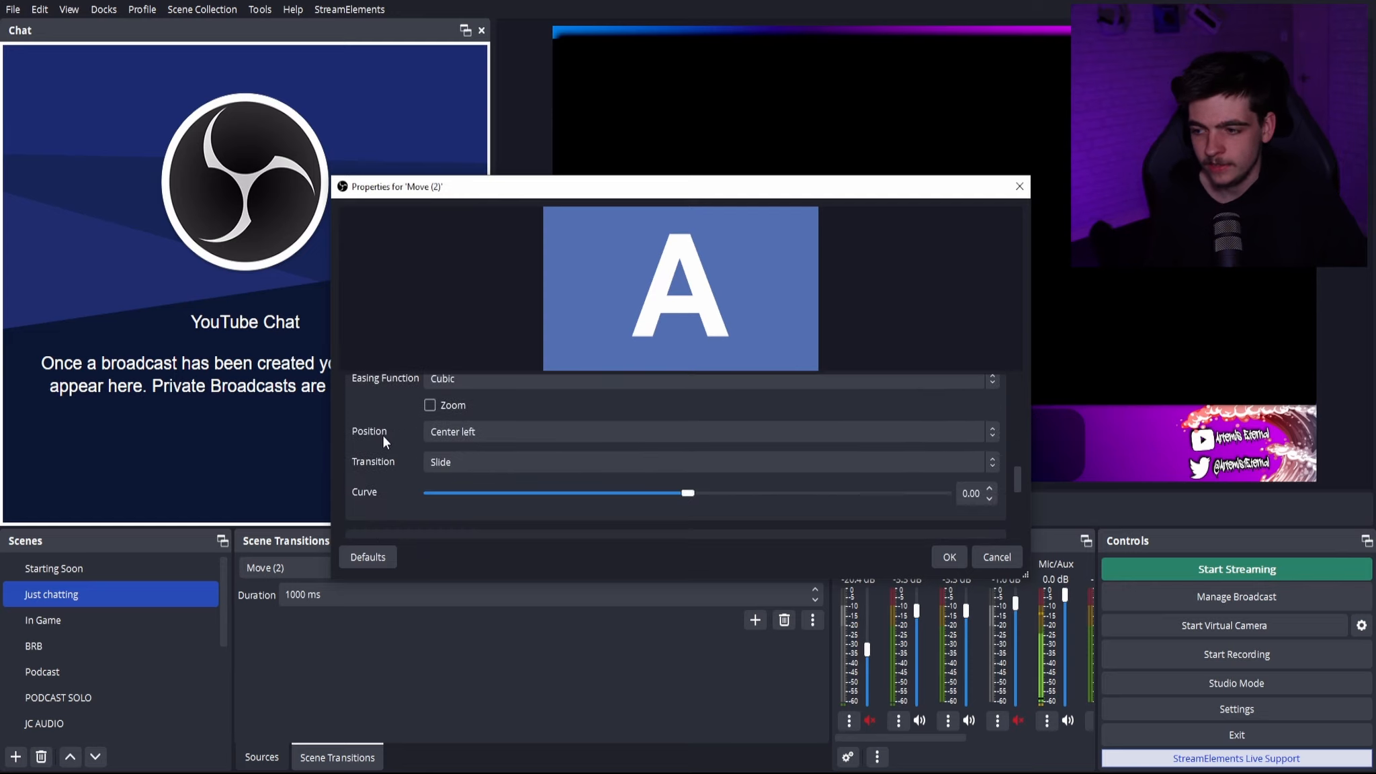
{"action": "scroll", "coordinate": [388, 432], "scroll_direction": "down", "scroll_amount": 4}
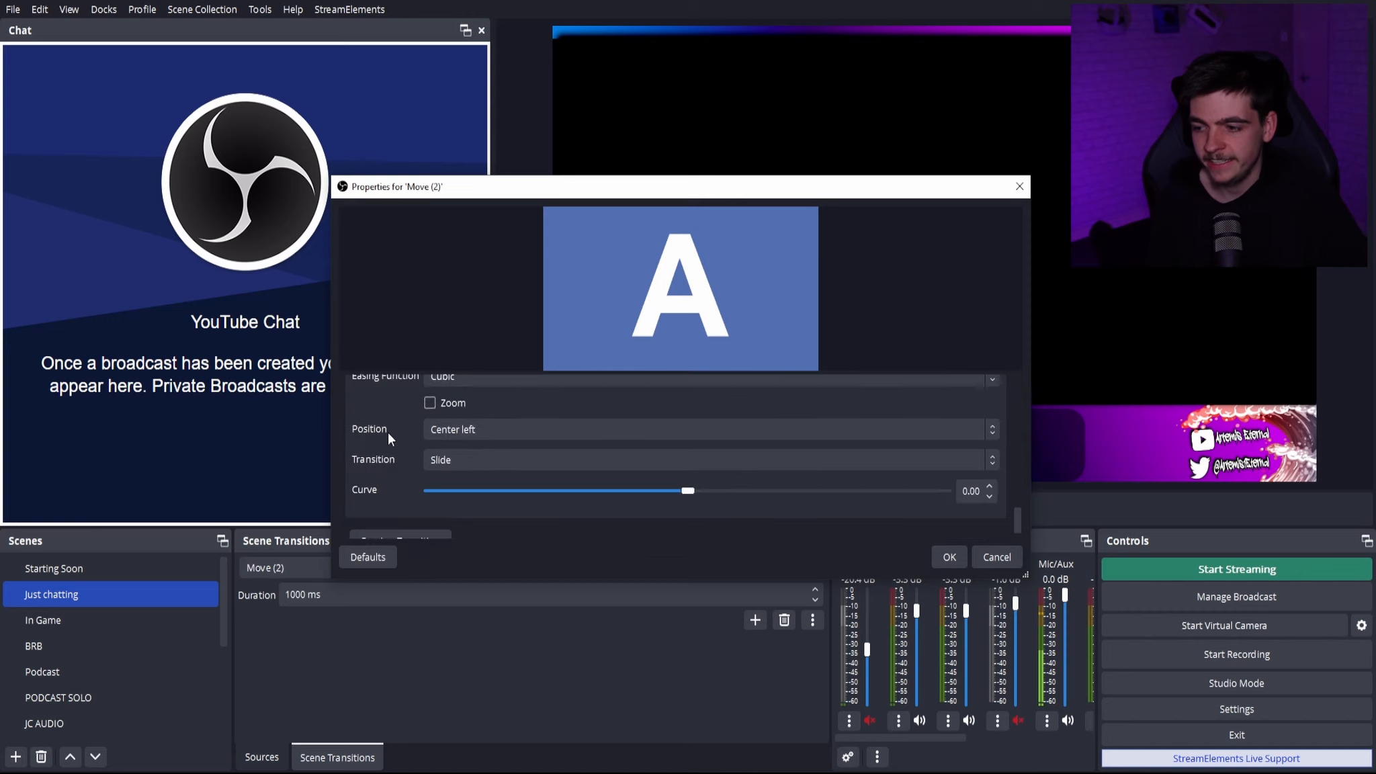
{"action": "left_click", "coordinate": [431, 459]}
{"action": "left_click", "coordinate": [434, 459]}
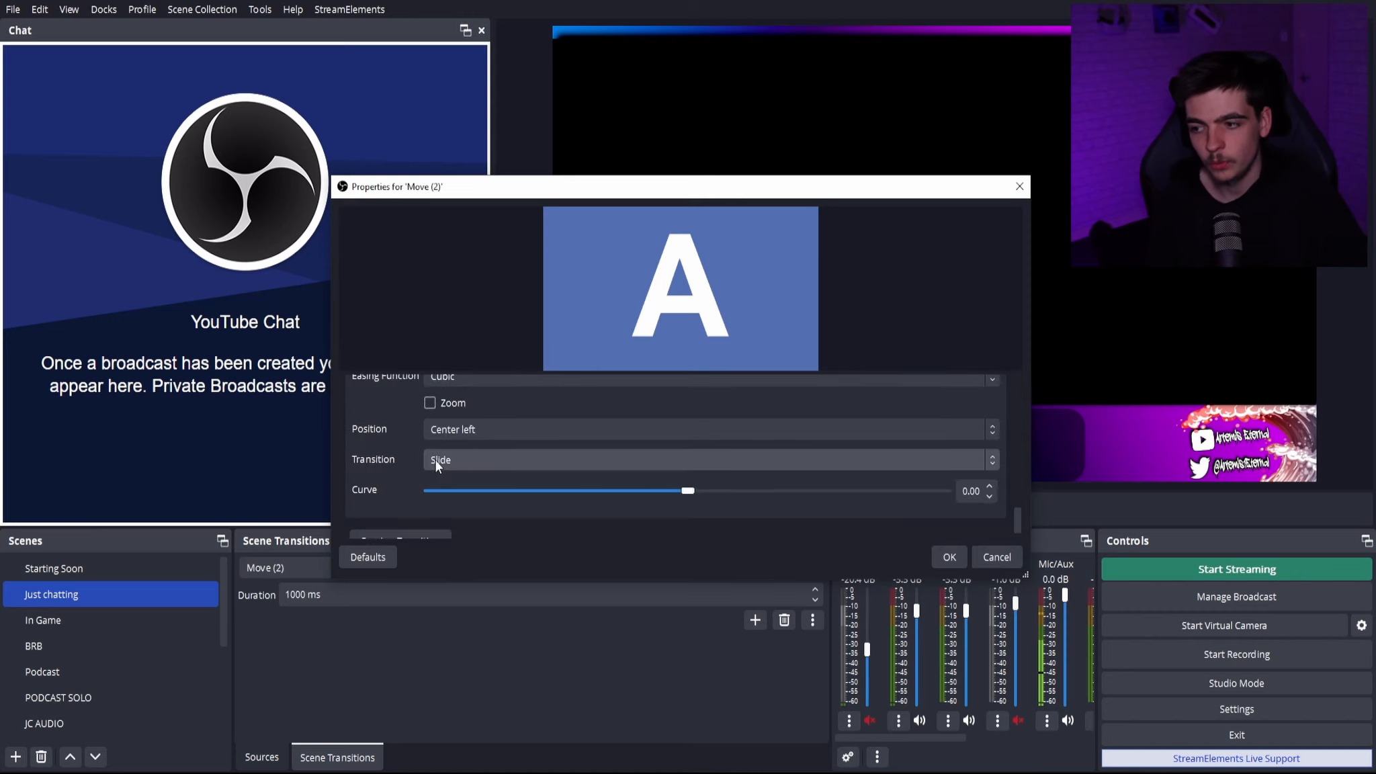
{"action": "scroll", "coordinate": [383, 465], "scroll_direction": "up", "scroll_amount": 1}
{"action": "scroll", "coordinate": [383, 465], "scroll_direction": "up", "scroll_amount": 1}
{"action": "scroll", "coordinate": [385, 462], "scroll_direction": "up", "scroll_amount": 1}
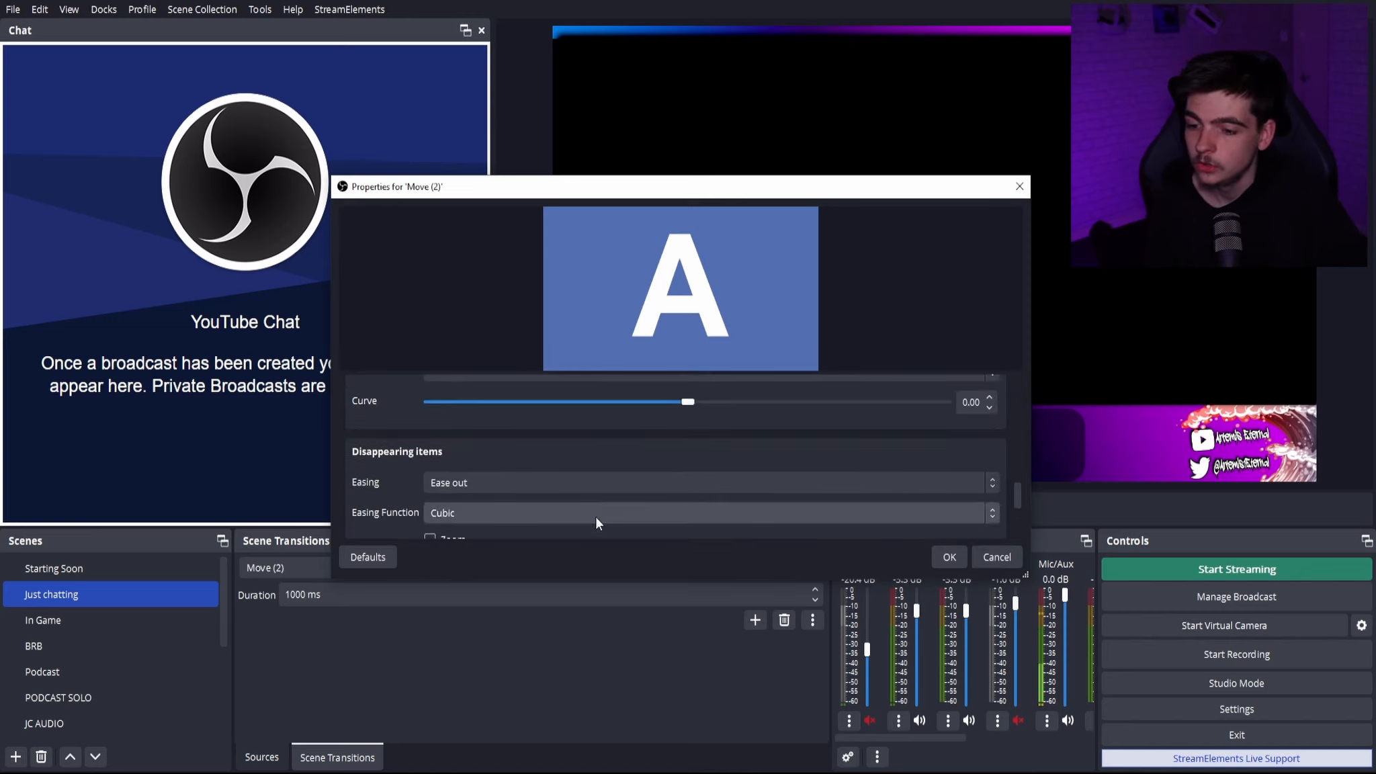
{"action": "left_click", "coordinate": [951, 557]}
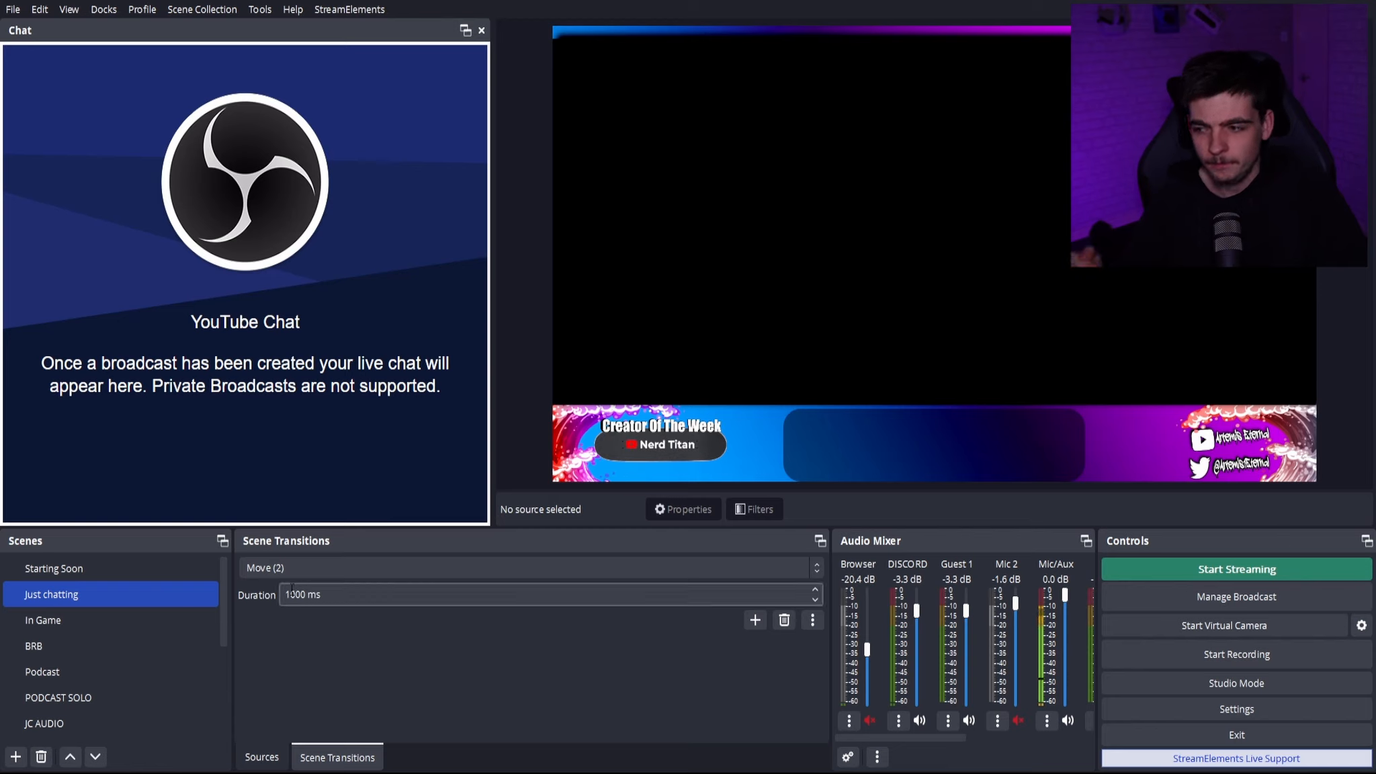
- Open the choice of available scene transitions
{"action": "left_click", "coordinate": [315, 564]}
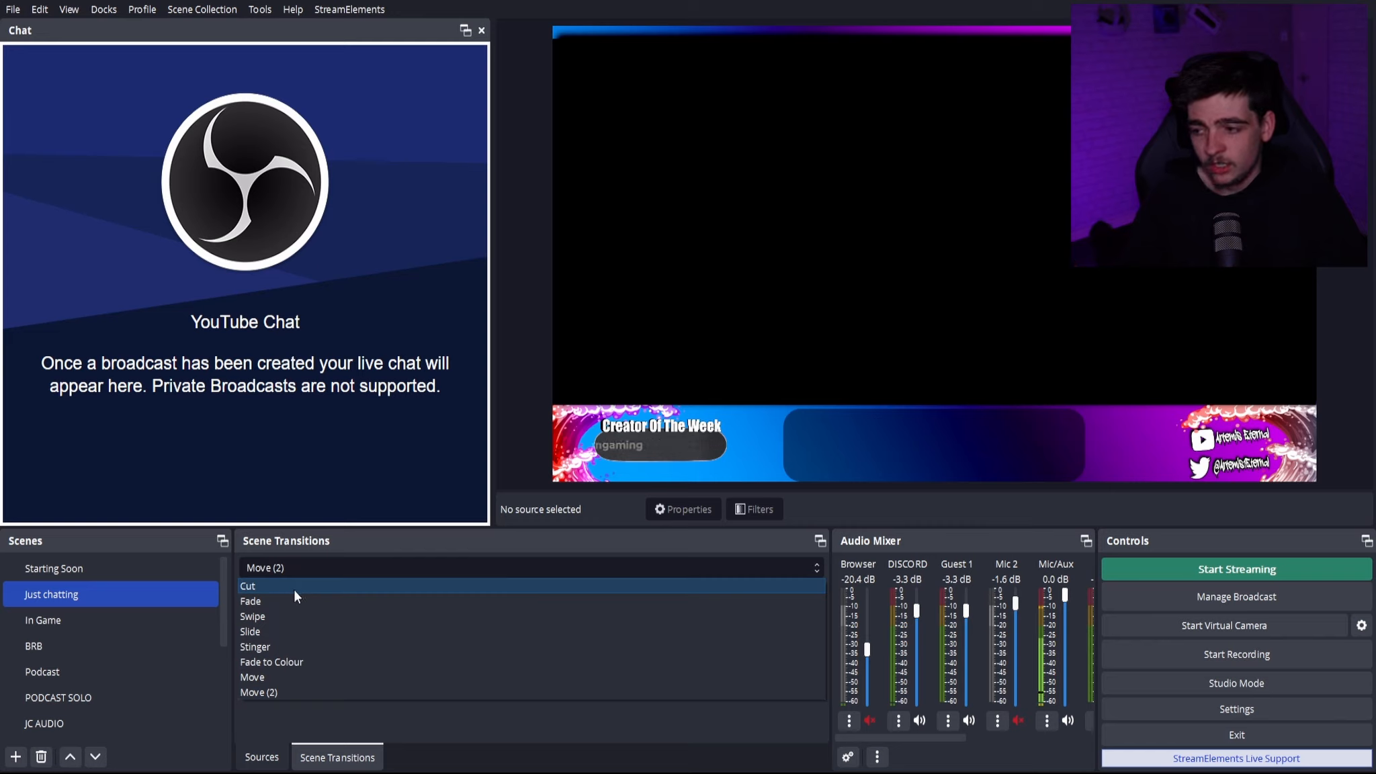